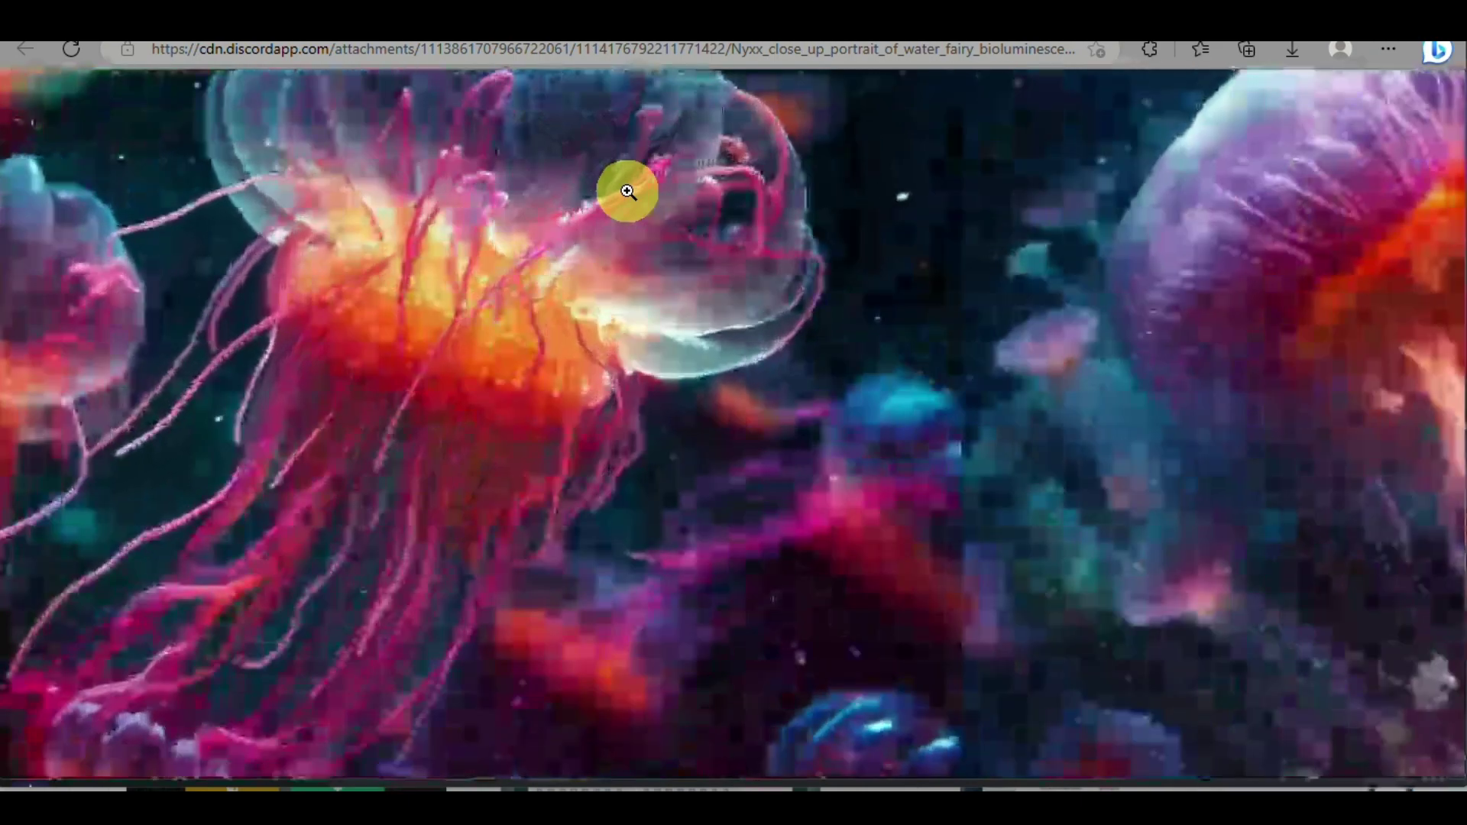
- Examine the enlarged jellyfish image and the grid of twin girls running through flower fields
{"action": "scroll", "coordinate": [627, 191], "scroll_direction": "up", "scroll_amount": 3}
{"action": "scroll", "coordinate": [627, 191], "scroll_direction": "up", "scroll_amount": 1}
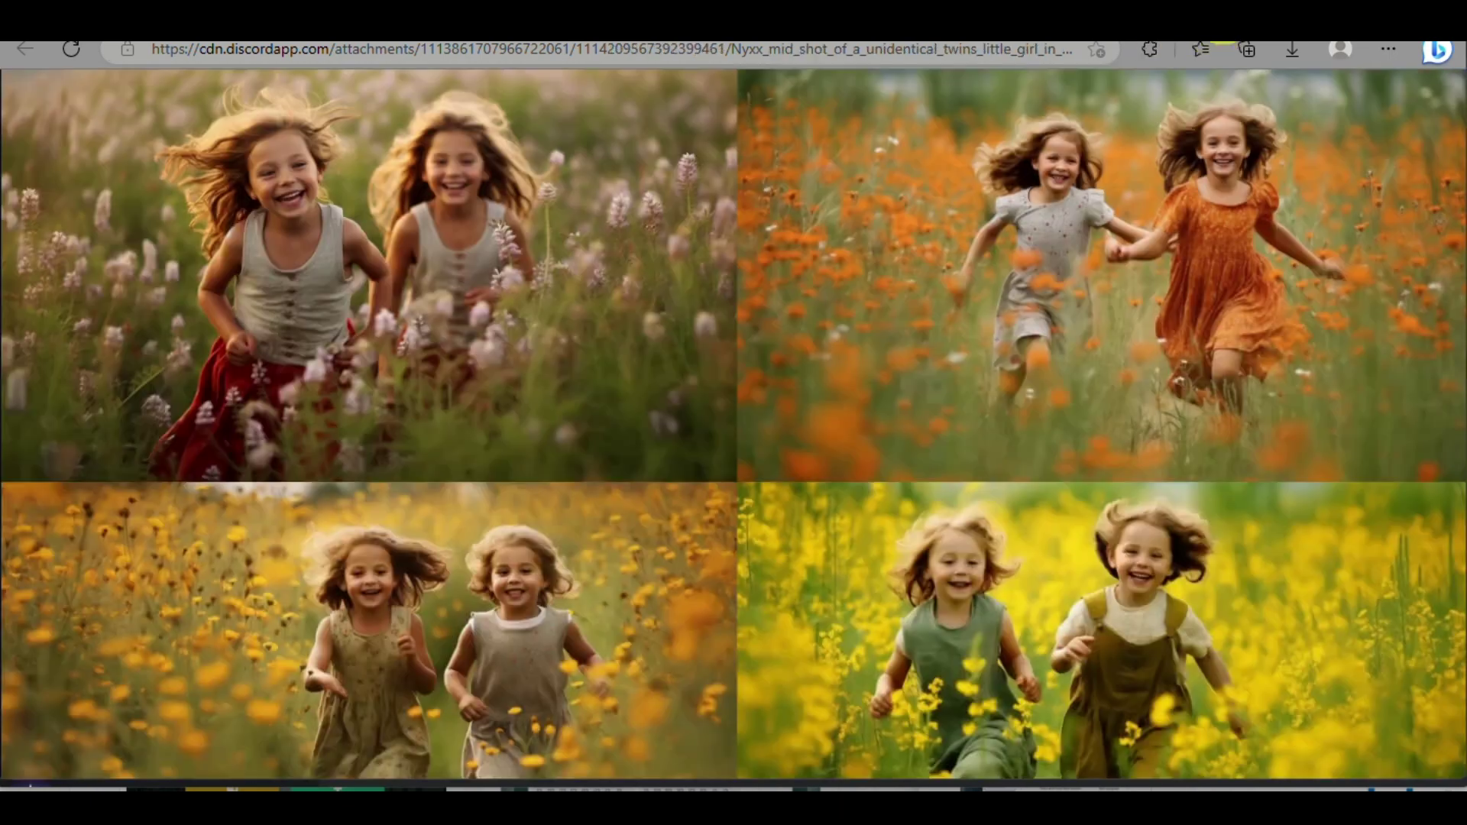
{"action": "scroll", "coordinate": [490, 153], "scroll_direction": "down", "scroll_amount": 2}
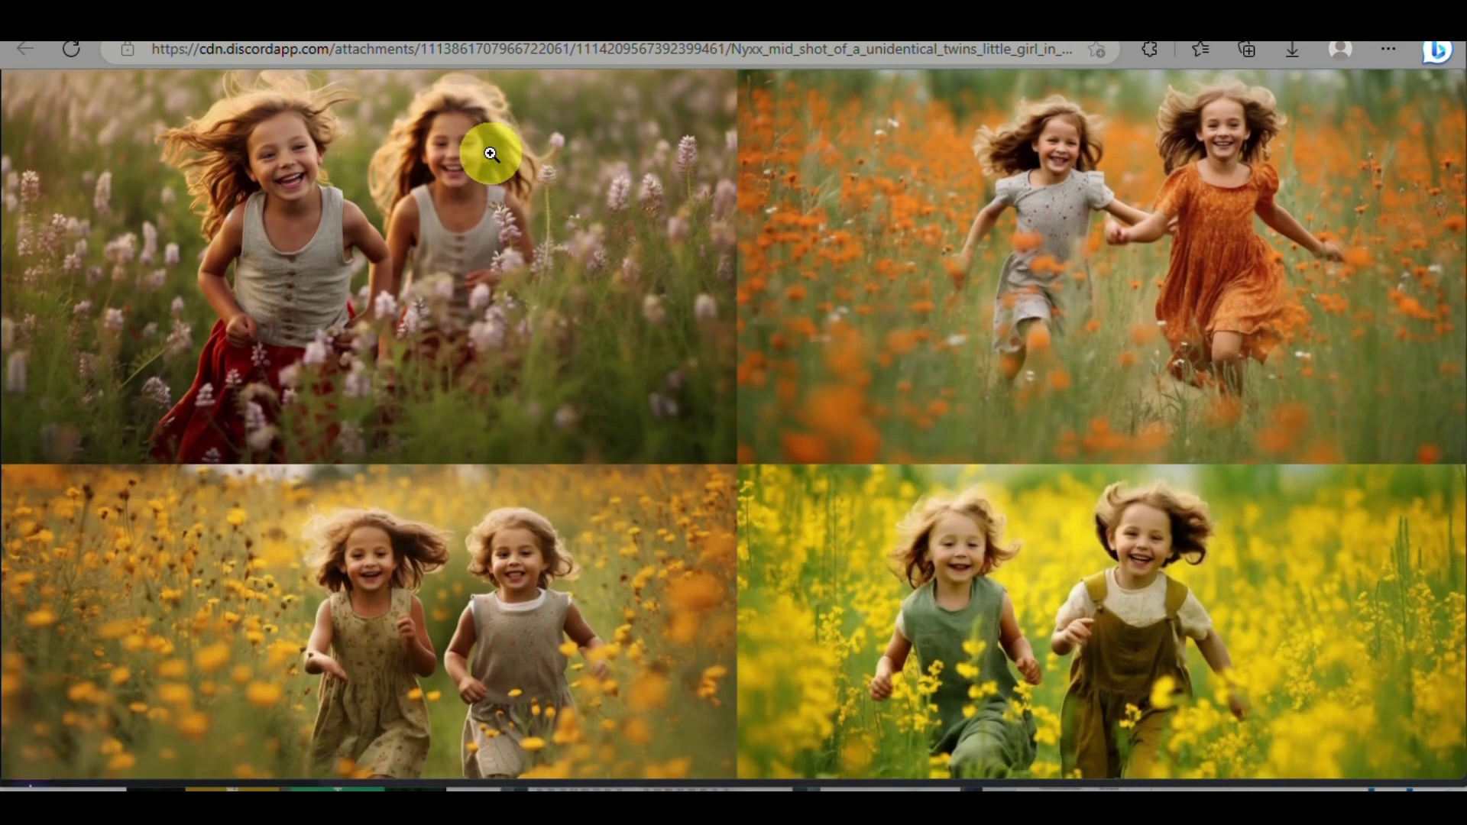
{"action": "scroll", "coordinate": [490, 154], "scroll_direction": "up", "scroll_amount": 2}
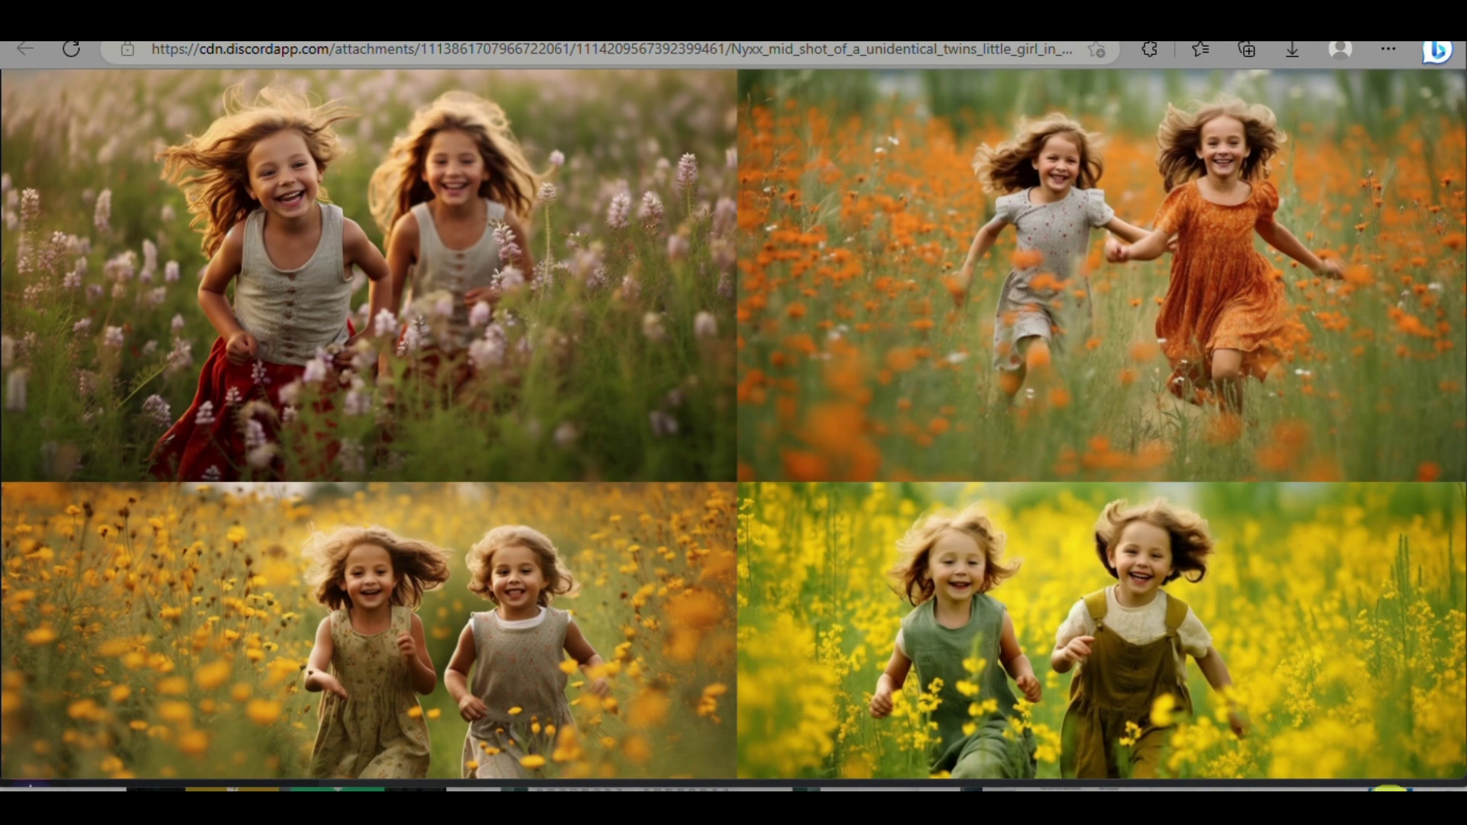
- Switch to Discord and browse the Midjourney results for the prompt about a girl in a red flower dress rowing a boat
{"action": "left_click", "coordinate": [1390, 790]}
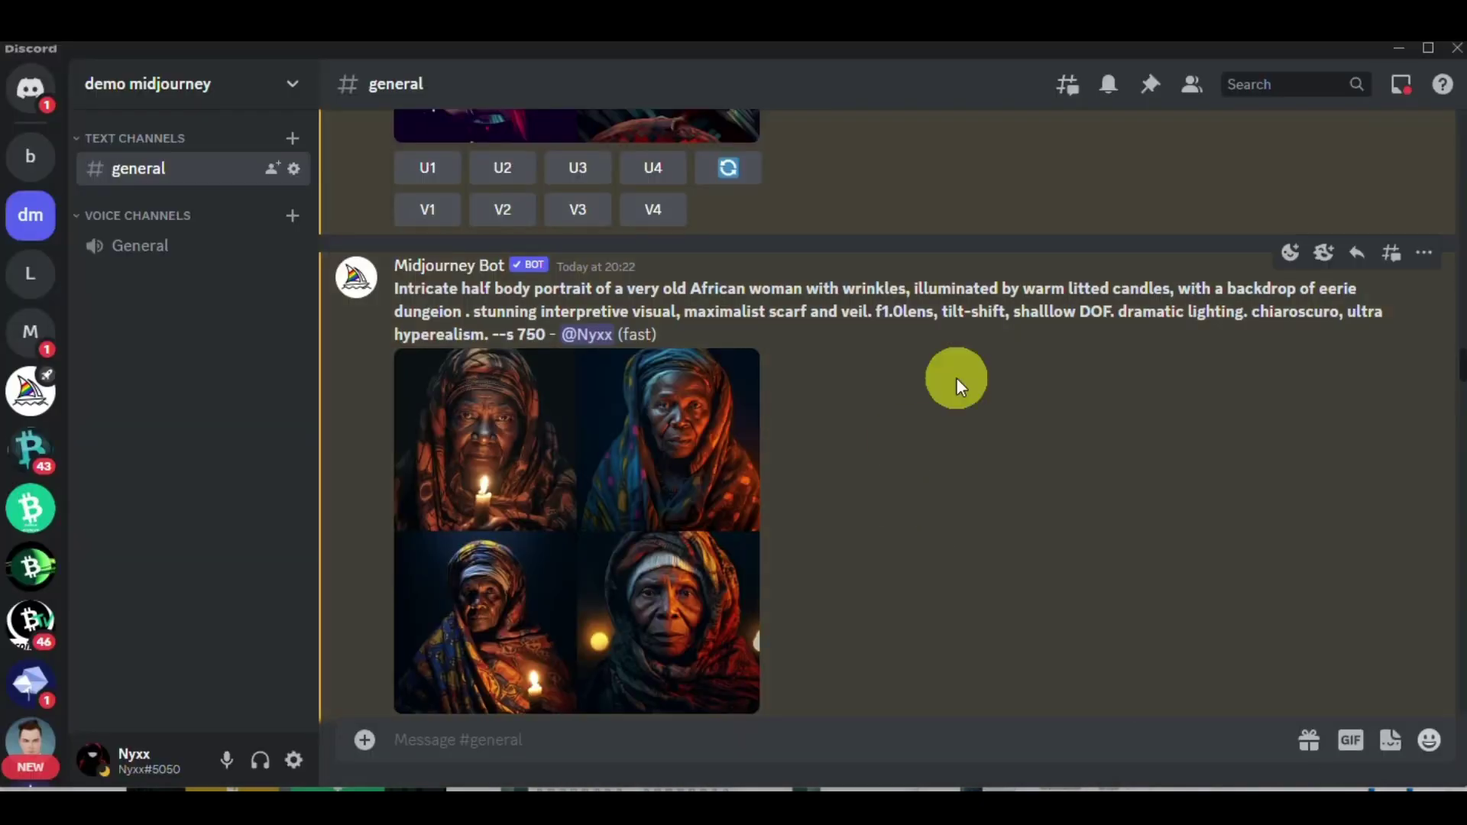
{"action": "scroll", "coordinate": [1030, 335], "scroll_direction": "up", "scroll_amount": 5}
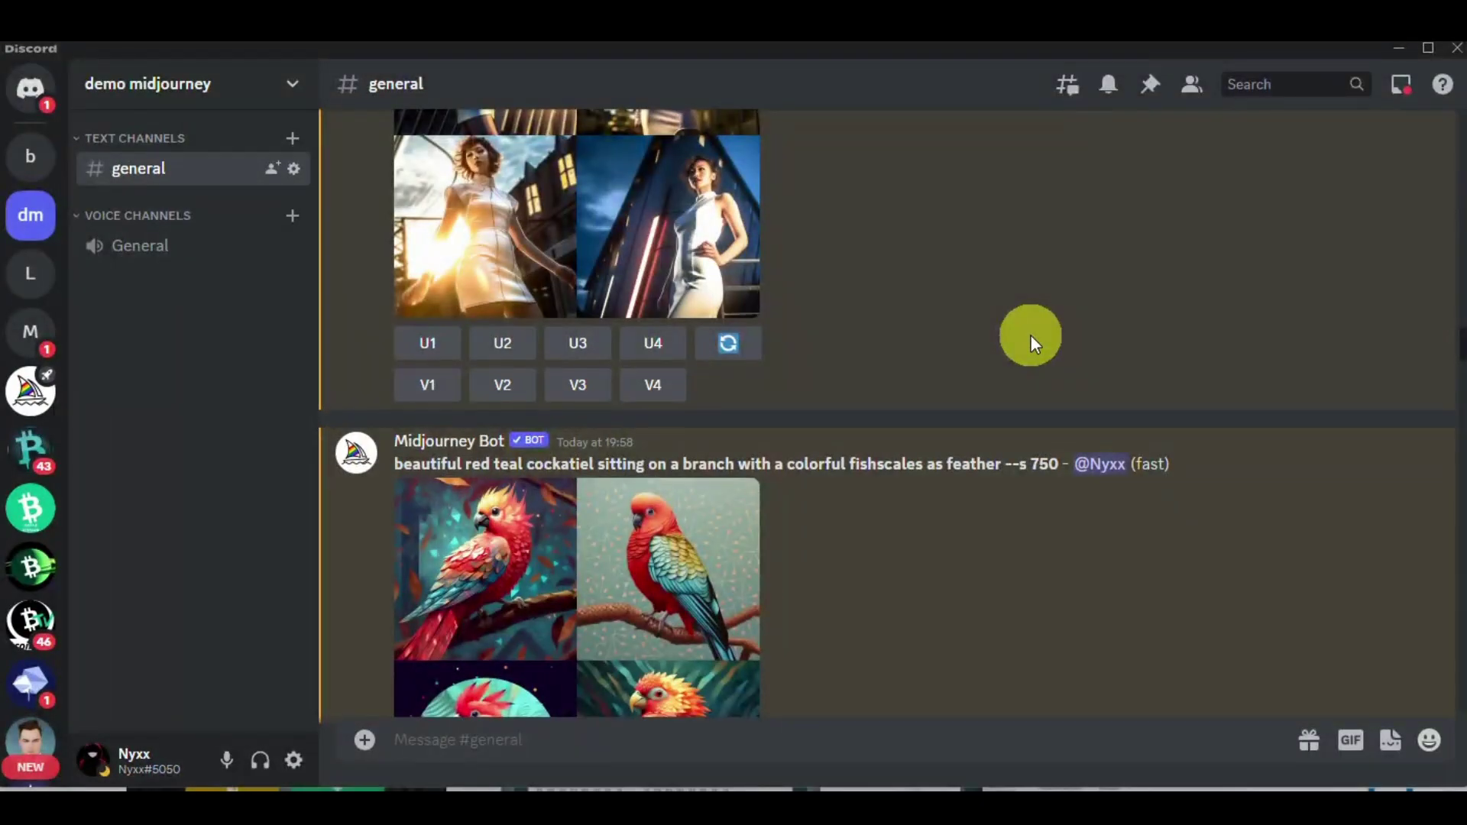
{"action": "scroll", "coordinate": [1030, 335], "scroll_direction": "up", "scroll_amount": 7}
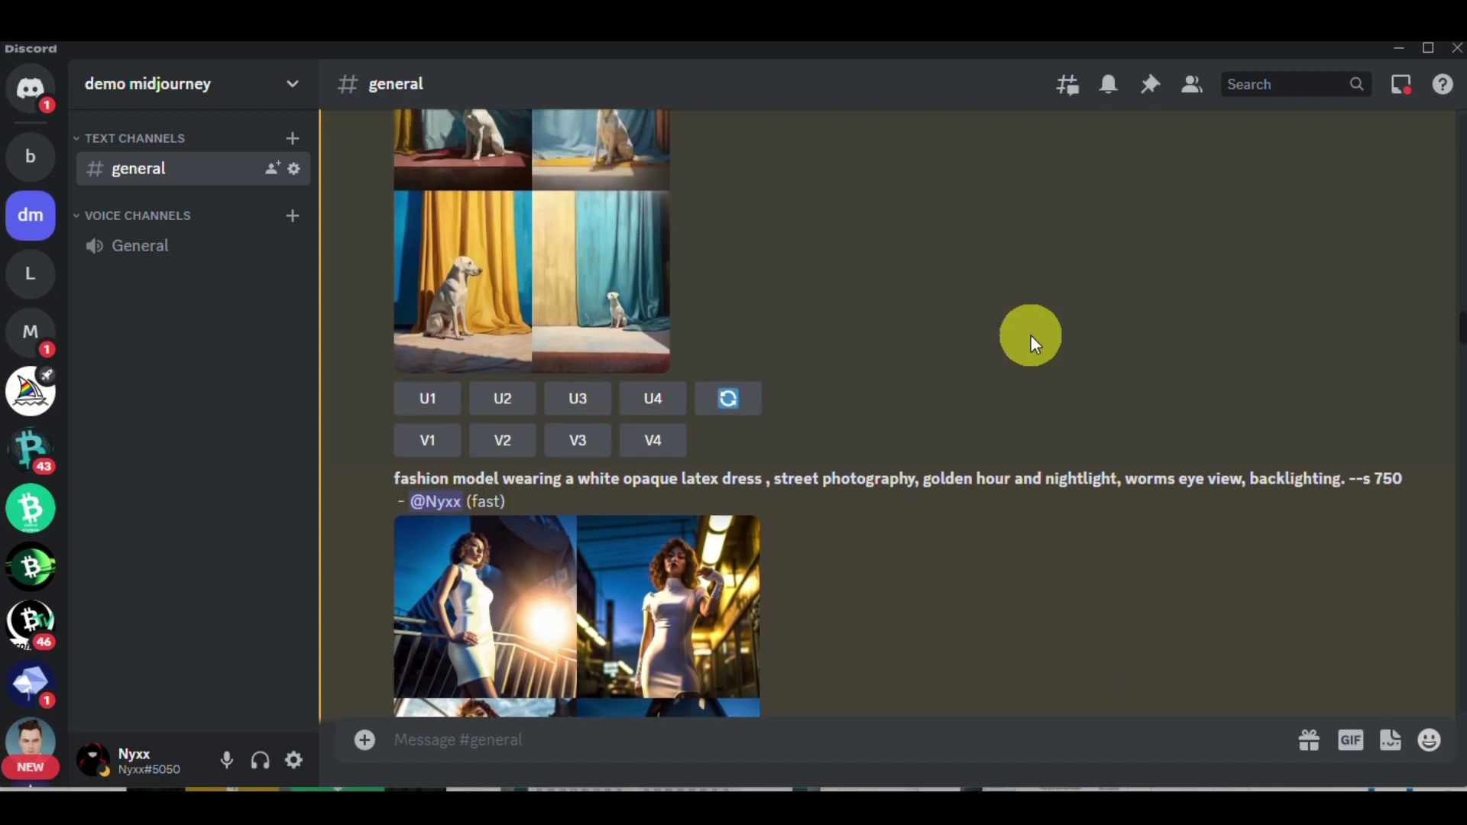
{"action": "scroll", "coordinate": [1030, 334], "scroll_direction": "down", "scroll_amount": 8}
{"action": "scroll", "coordinate": [1030, 335], "scroll_direction": "down", "scroll_amount": 10}
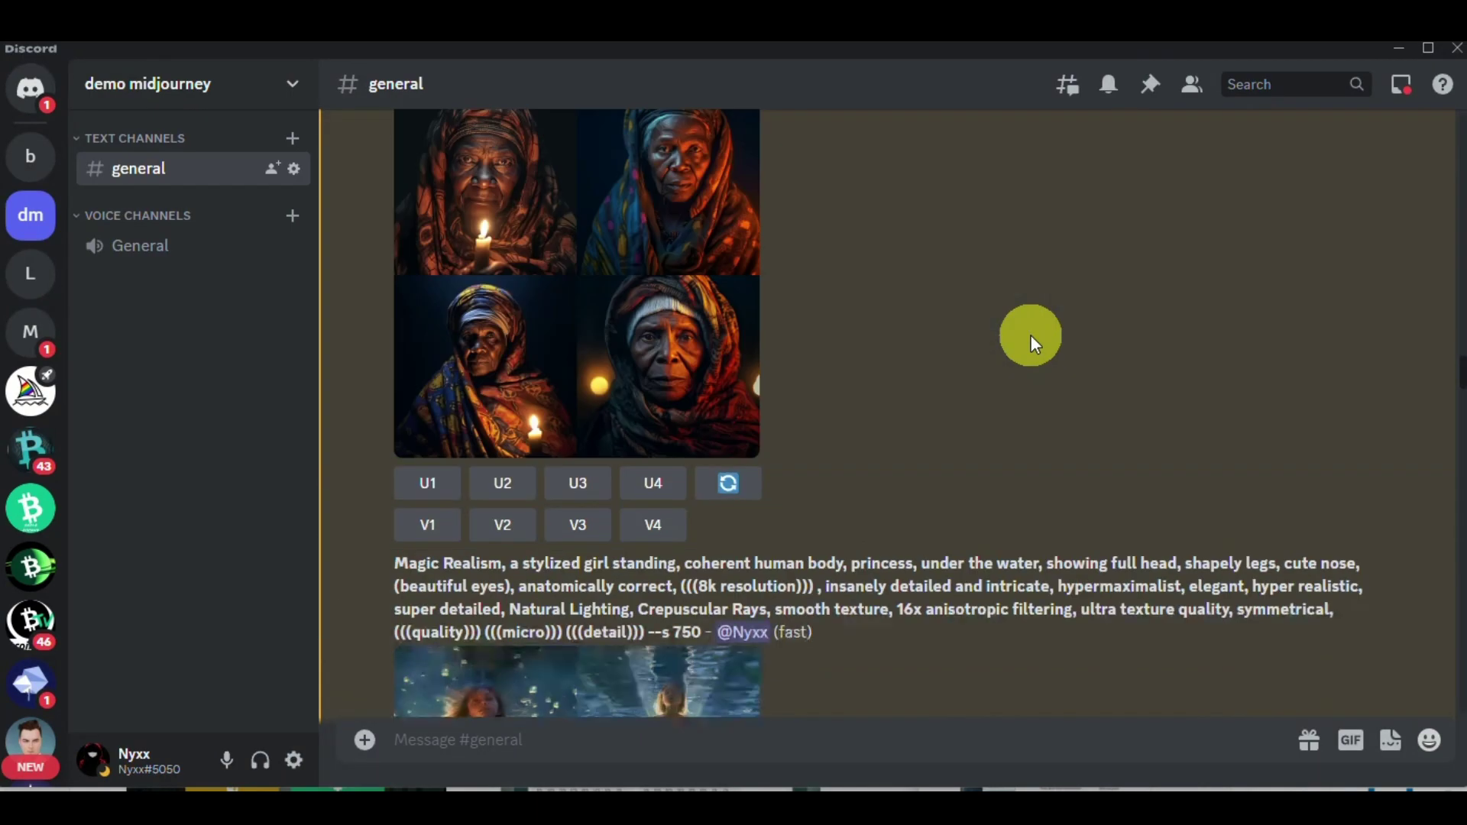
{"action": "scroll", "coordinate": [1030, 335], "scroll_direction": "down", "scroll_amount": 8}
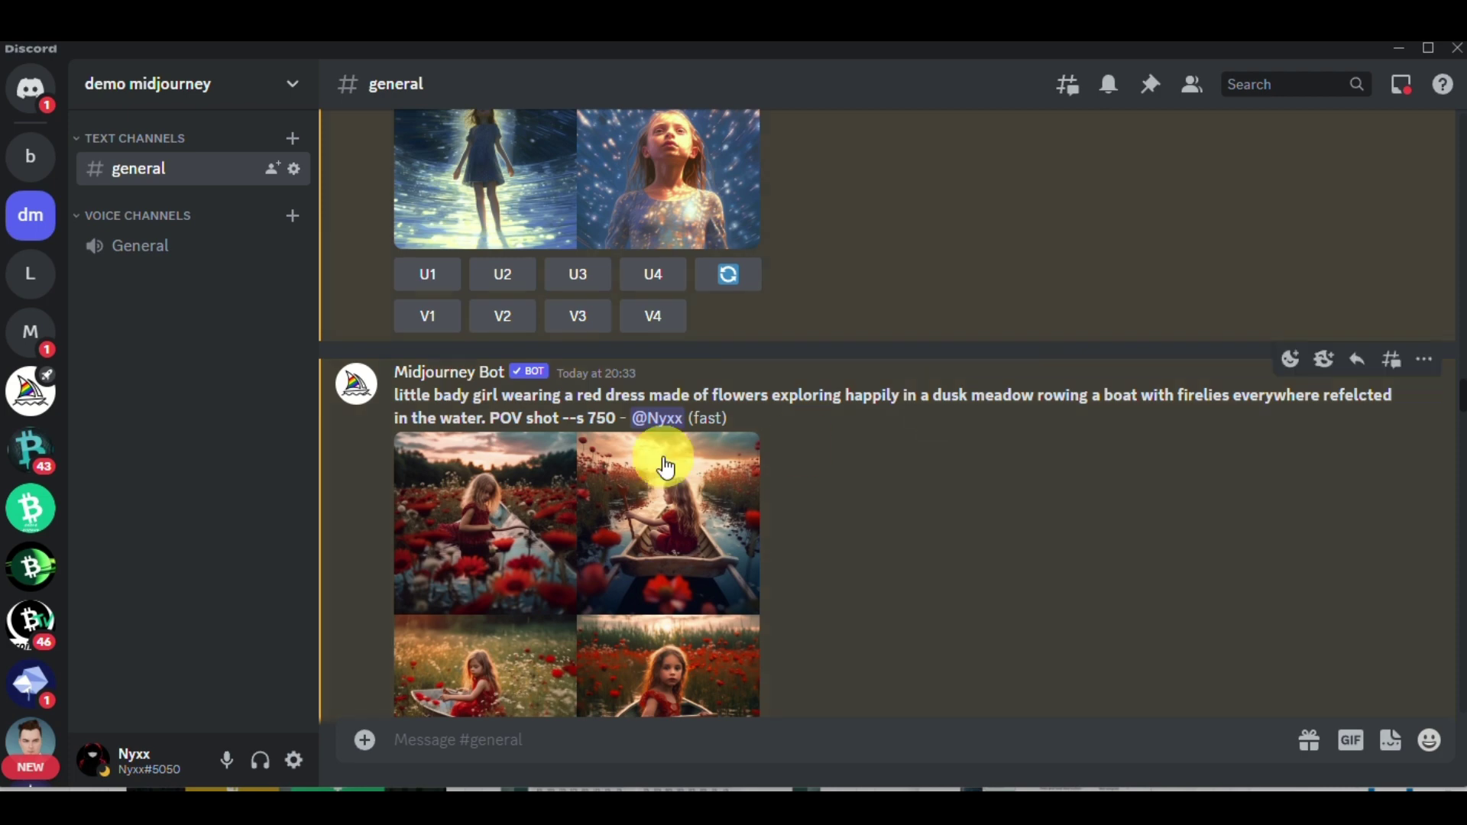
{"action": "scroll", "coordinate": [539, 489], "scroll_direction": "down", "scroll_amount": 5}
{"action": "scroll", "coordinate": [540, 489], "scroll_direction": "up", "scroll_amount": 2}
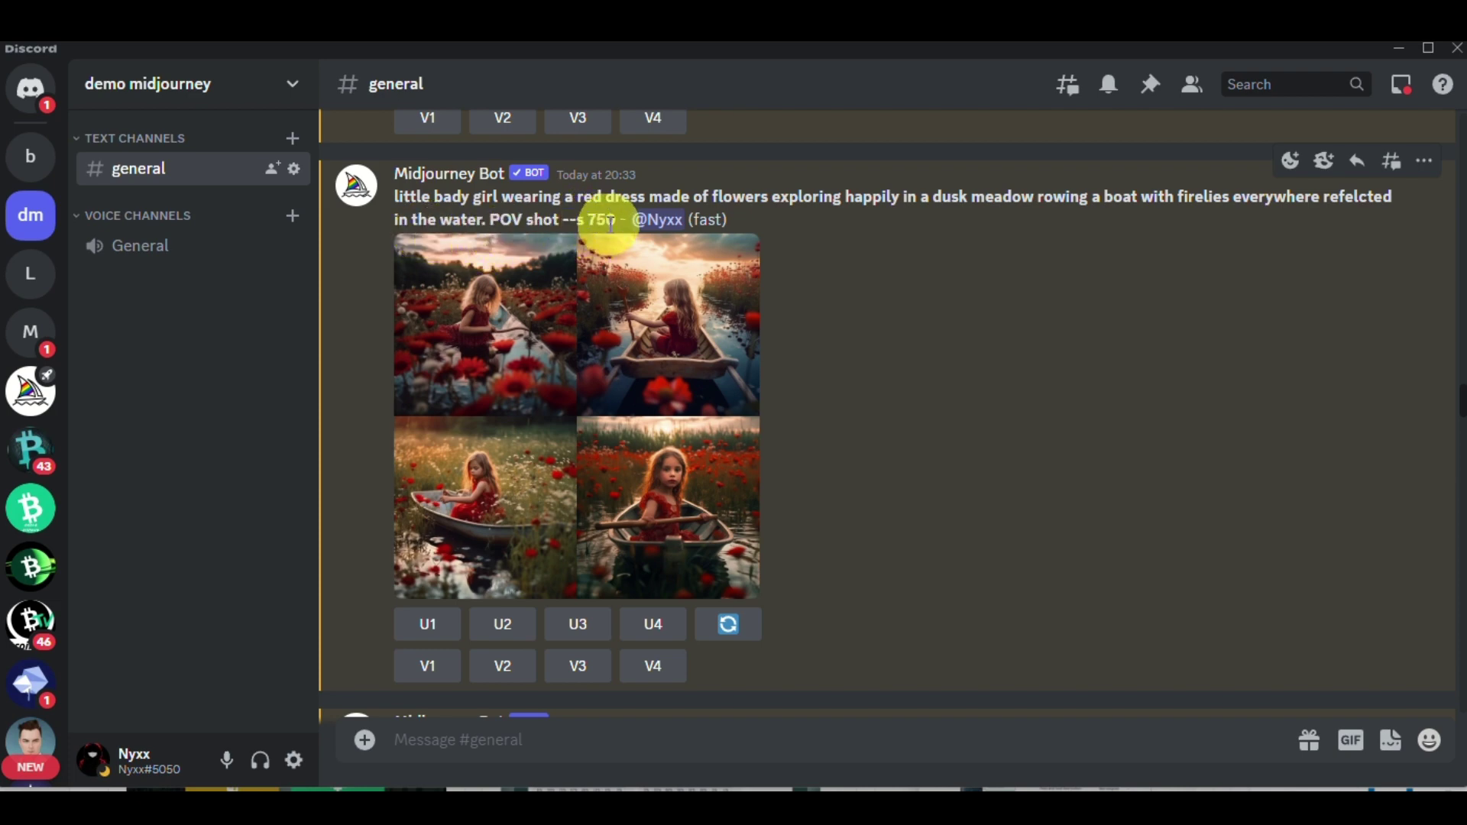
- Open the image grid of the girl in the rowing boat in the browser at full size
{"action": "left_click", "coordinate": [498, 503]}
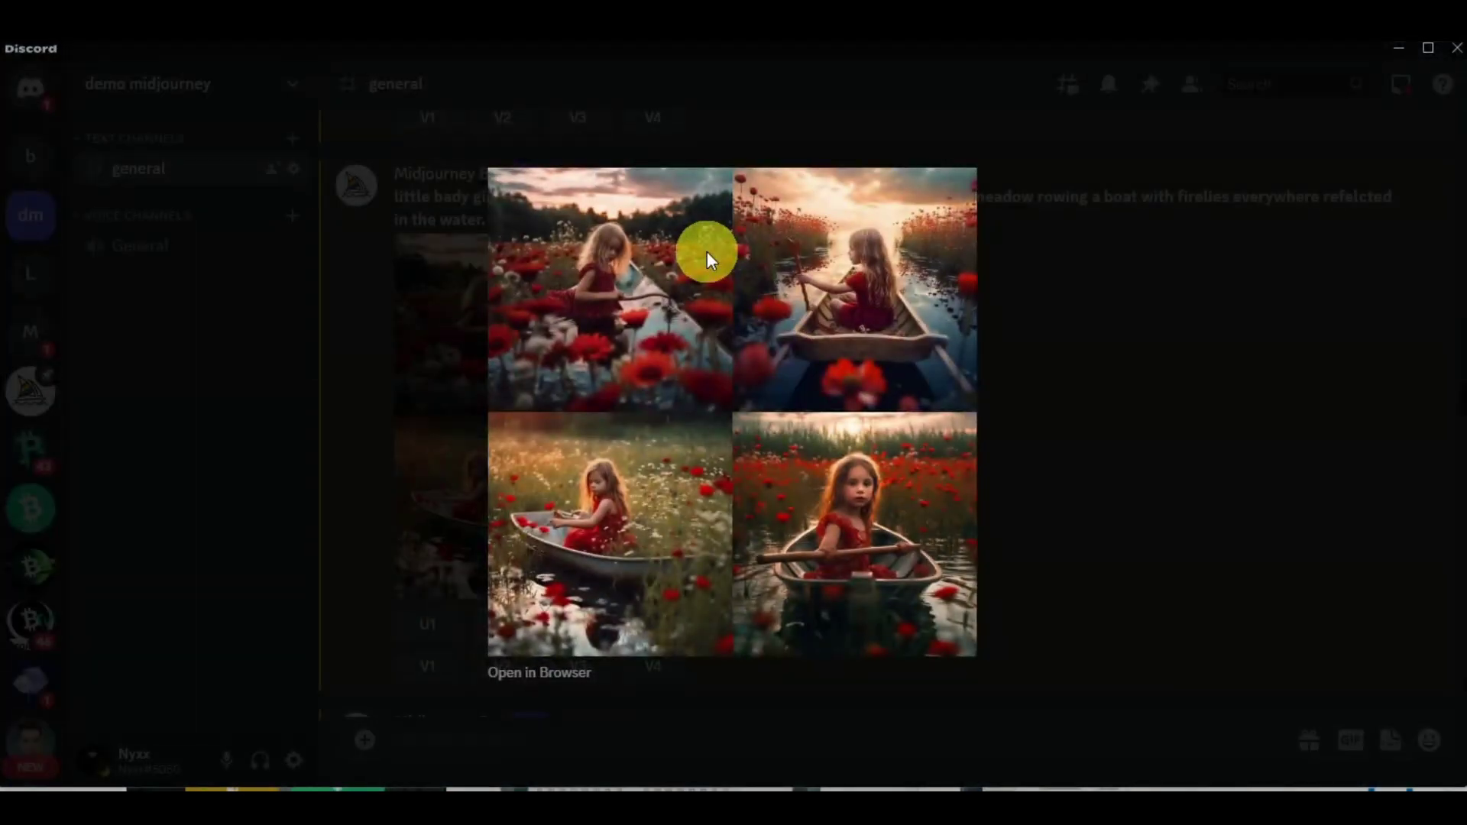
{"action": "left_click", "coordinate": [548, 676]}
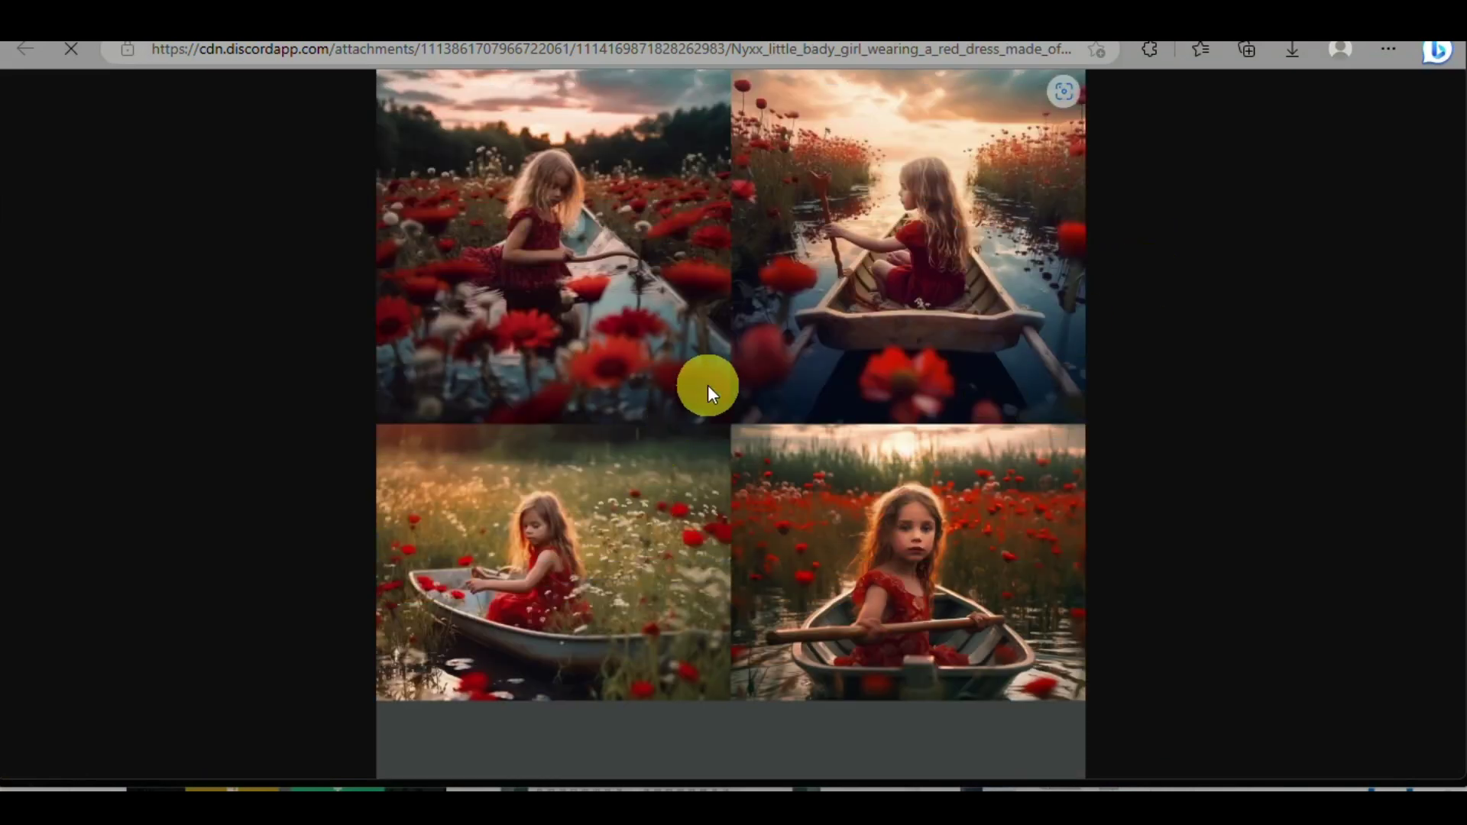
{"action": "left_click", "coordinate": [543, 168]}
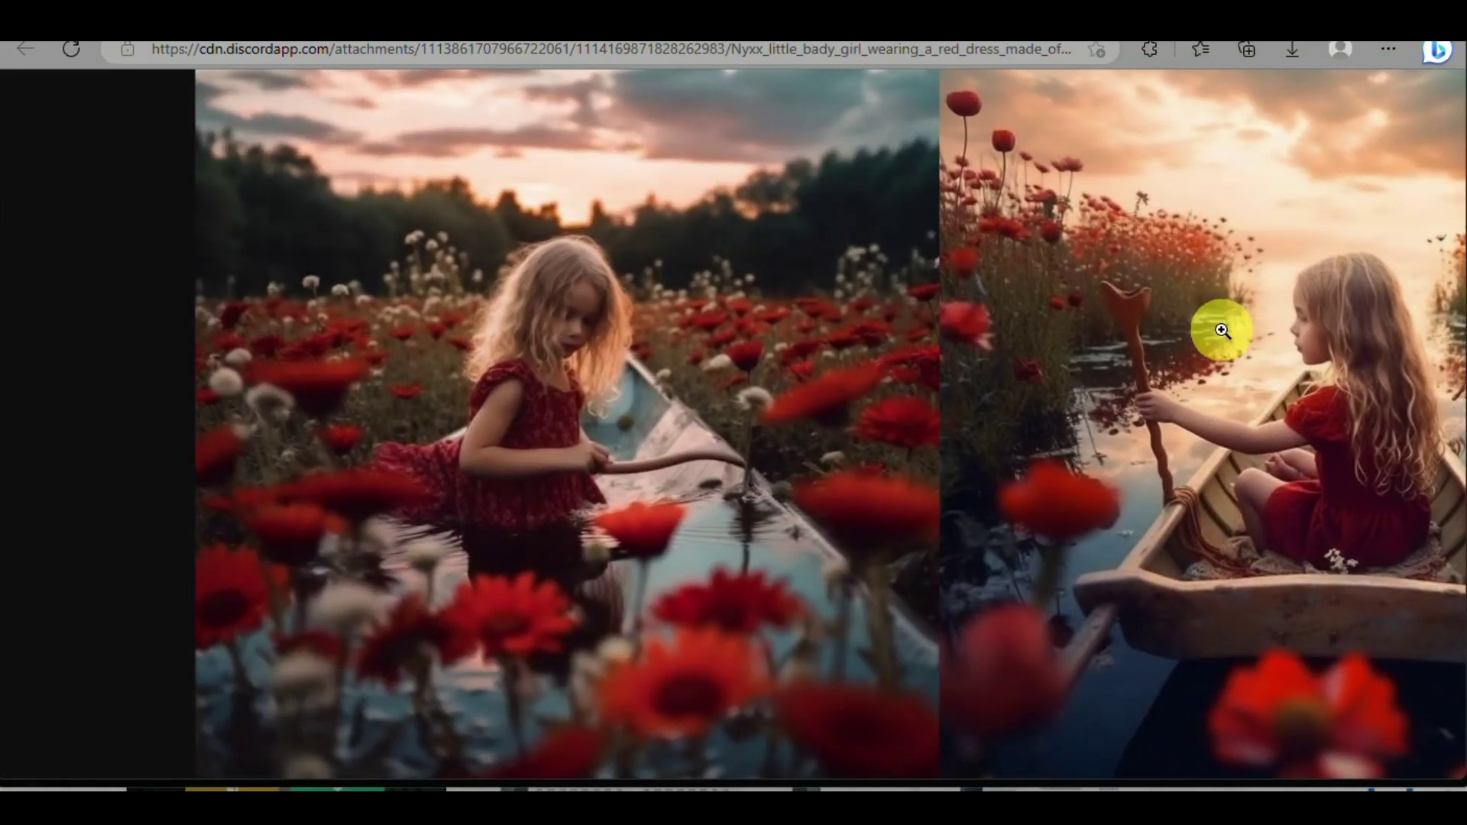
- Examine all four enlarged pictures of the girl in the boat, then fit the whole grid in view again
{"action": "scroll", "coordinate": [1222, 330], "scroll_direction": "right", "scroll_amount": 8}
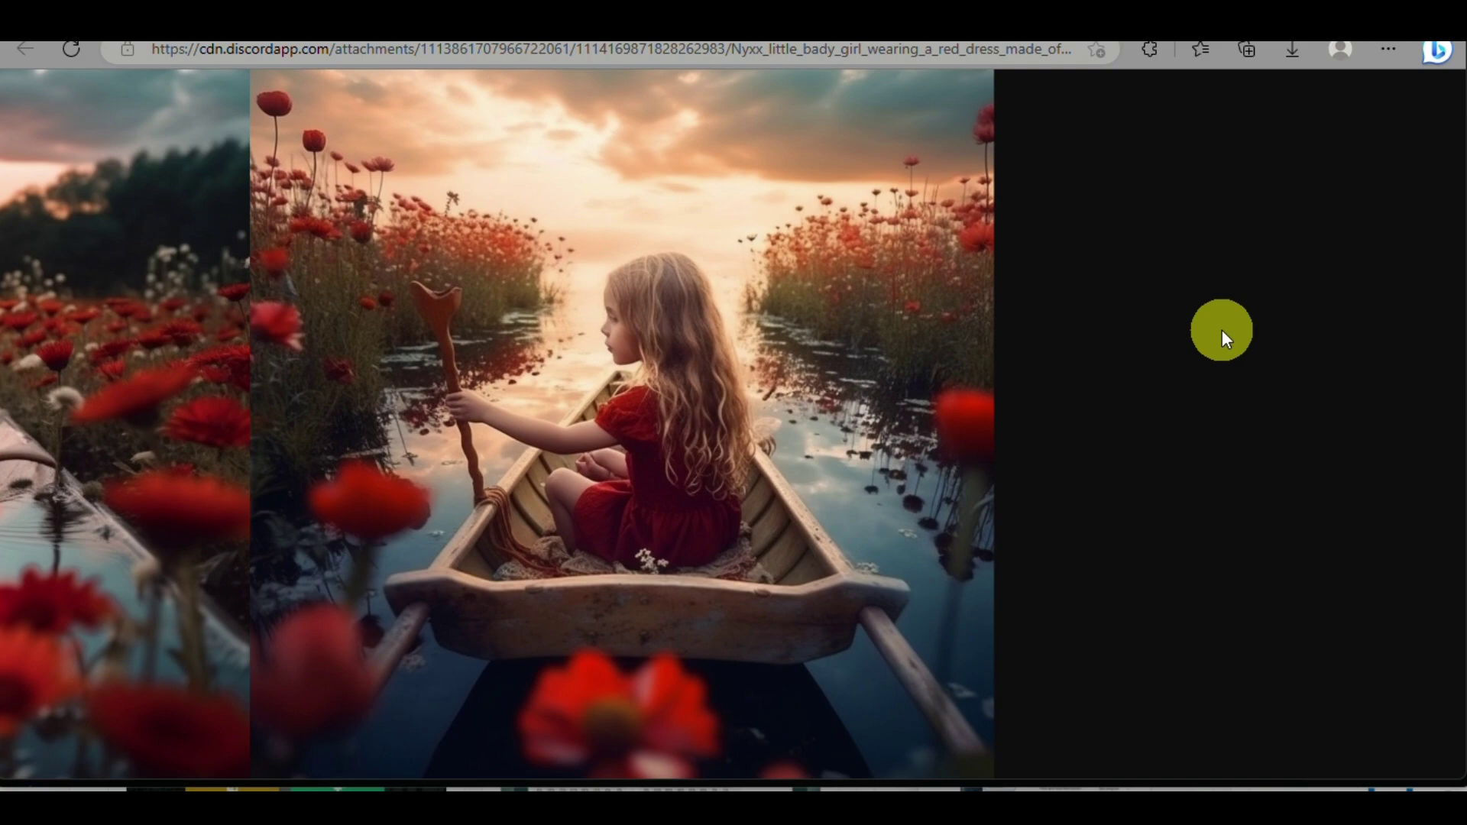
{"action": "scroll", "coordinate": [1222, 330], "scroll_direction": "right", "scroll_amount": 4}
{"action": "scroll", "coordinate": [1222, 330], "scroll_direction": "down", "scroll_amount": 6}
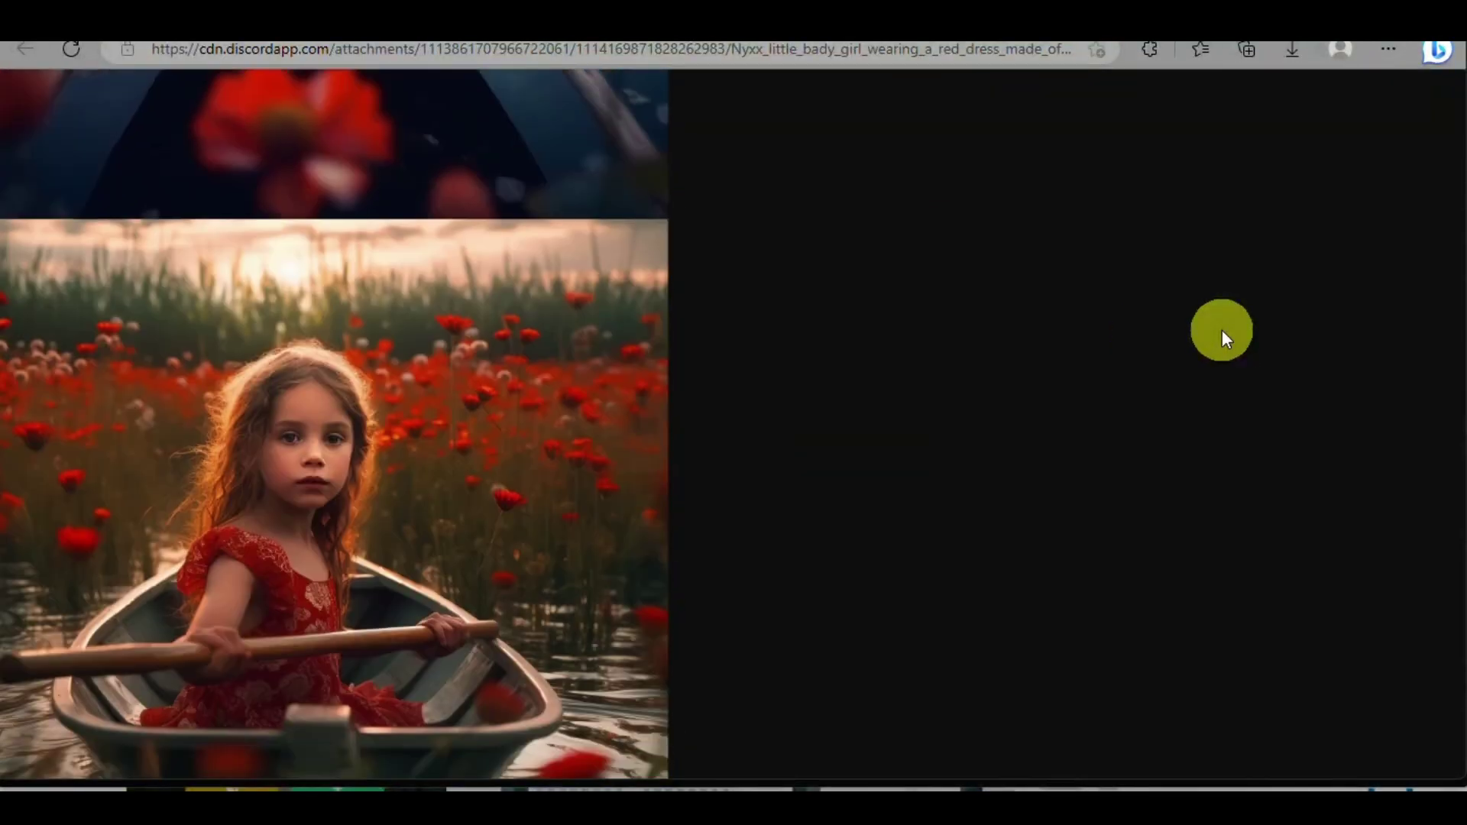
{"action": "scroll", "coordinate": [468, 515], "scroll_direction": "left", "scroll_amount": 4}
{"action": "scroll", "coordinate": [469, 514], "scroll_direction": "down", "scroll_amount": 2}
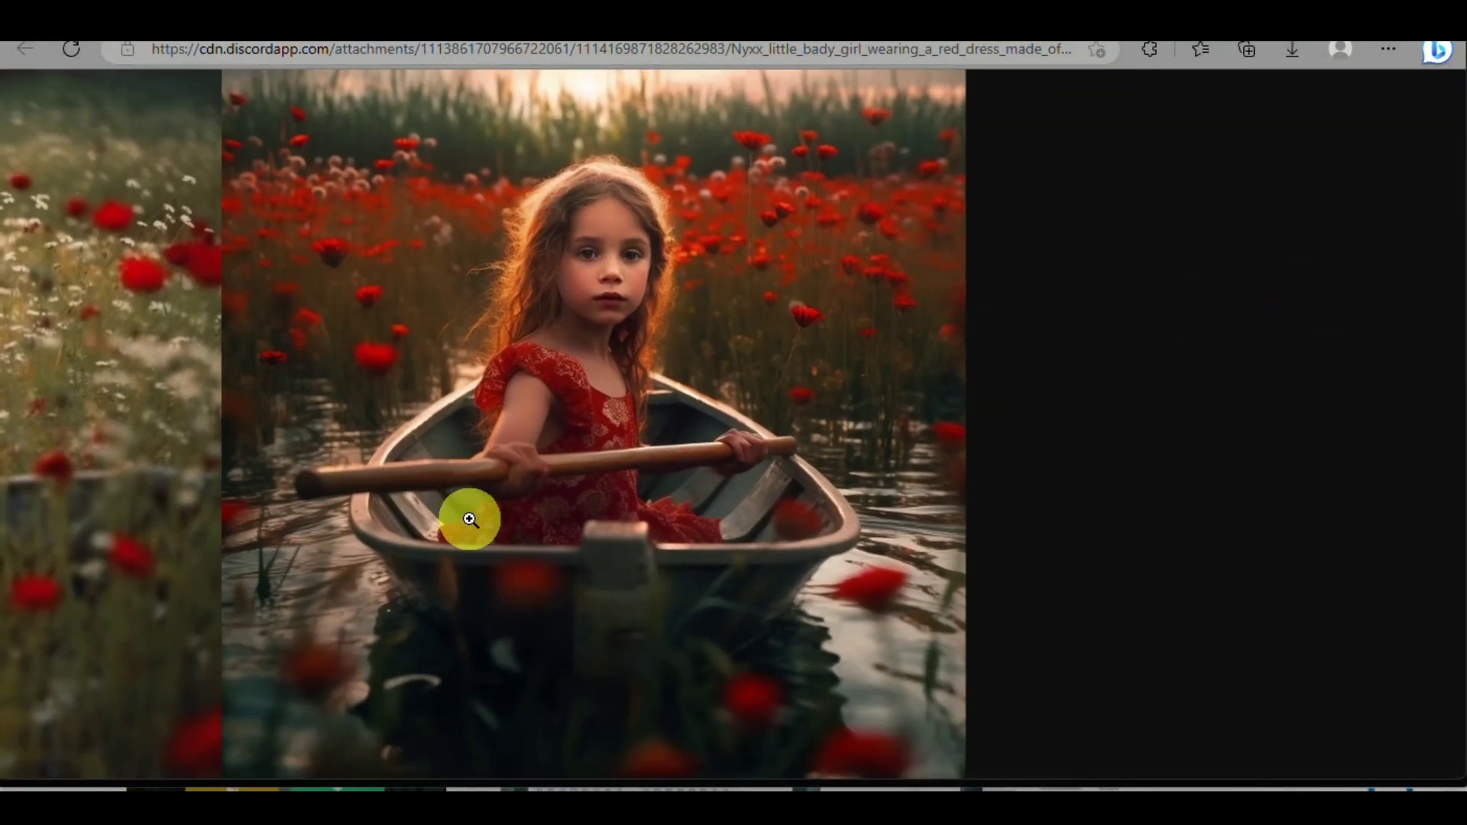
{"action": "scroll", "coordinate": [469, 519], "scroll_direction": "left", "scroll_amount": 5}
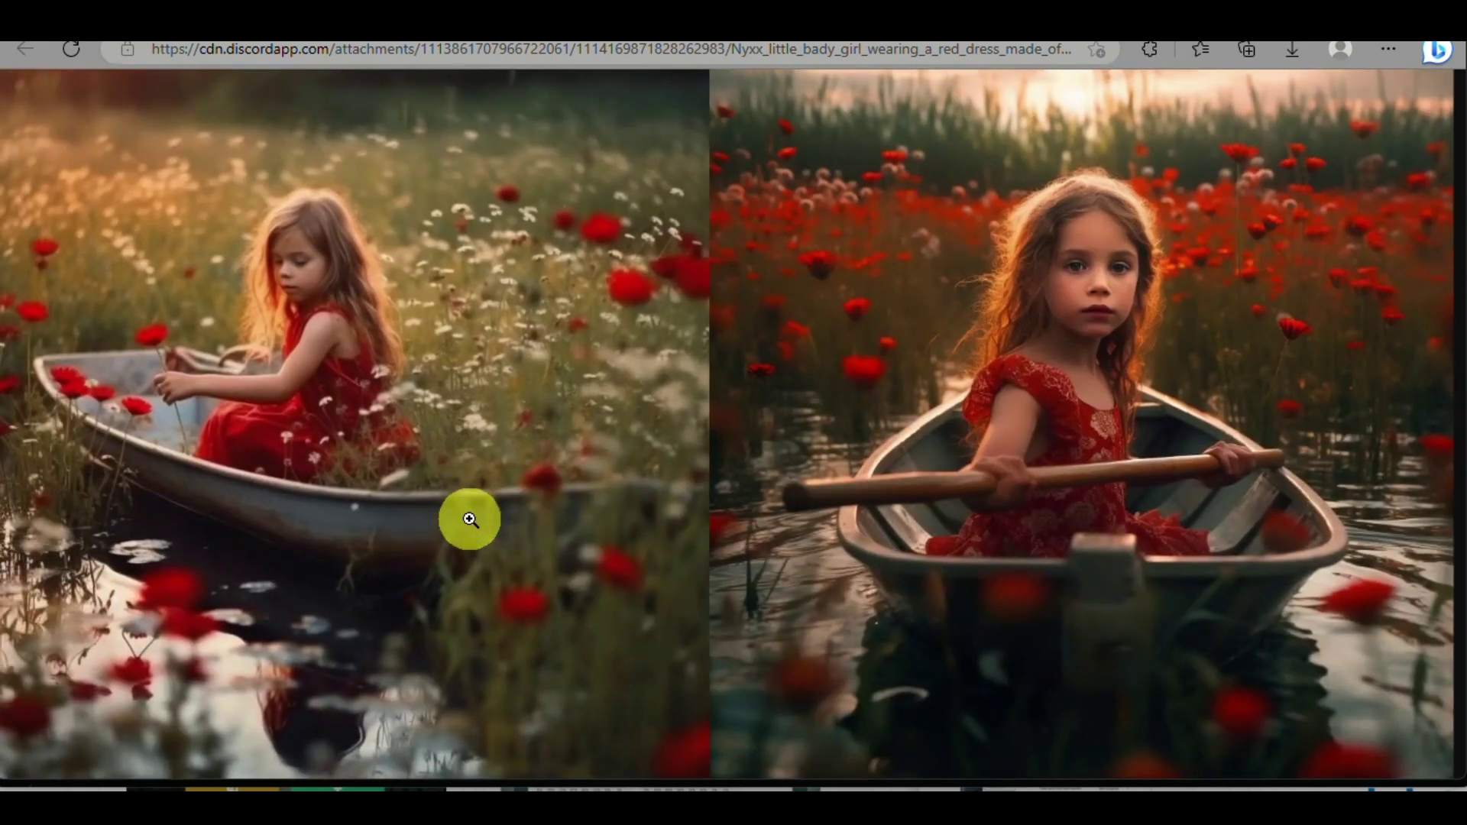
{"action": "scroll", "coordinate": [469, 519], "scroll_direction": "left", "scroll_amount": 2}
{"action": "scroll", "coordinate": [469, 519], "scroll_direction": "right", "scroll_amount": 1}
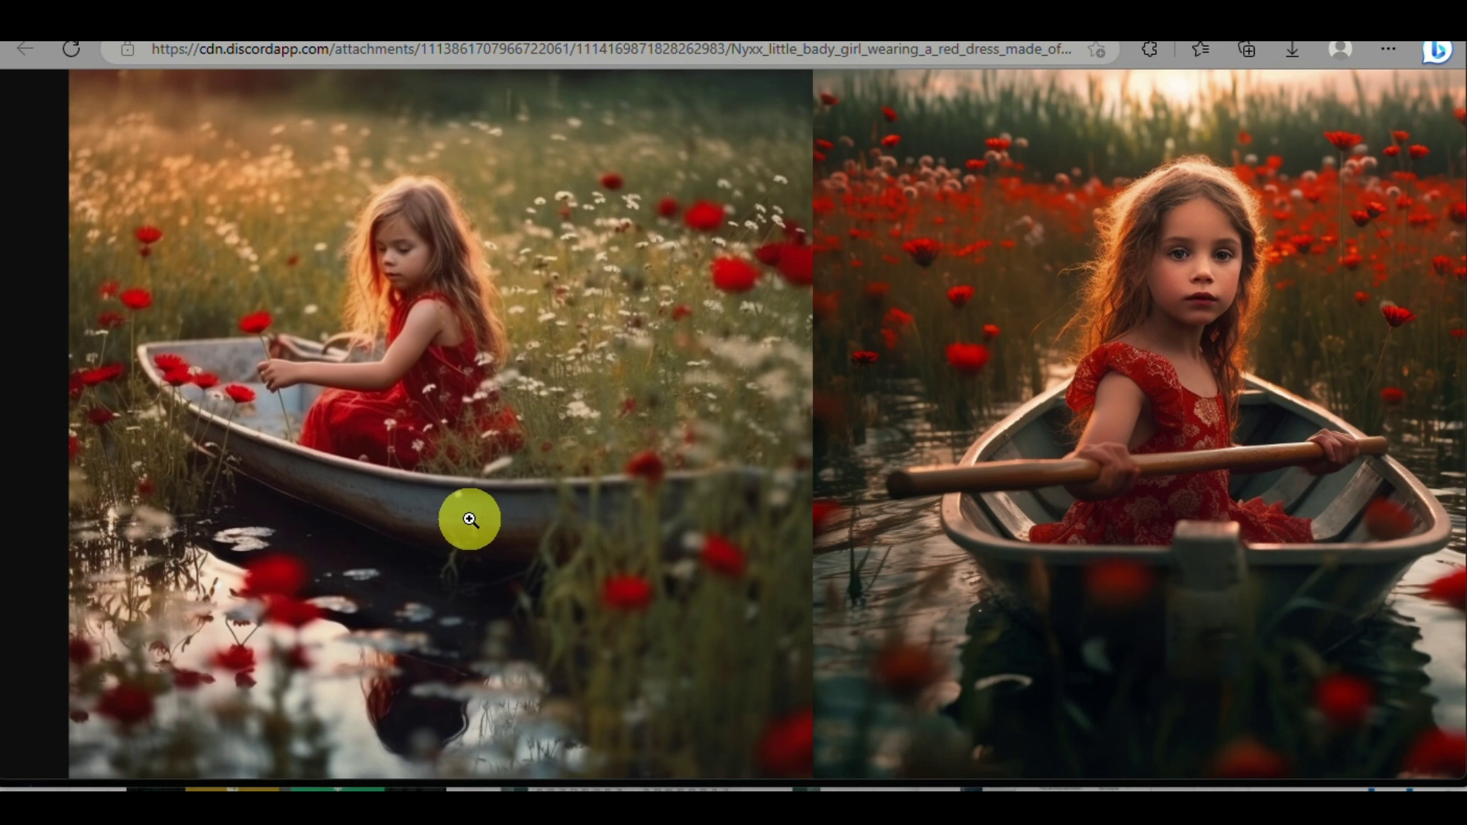
{"action": "scroll", "coordinate": [977, 605], "scroll_direction": "up", "scroll_amount": 7}
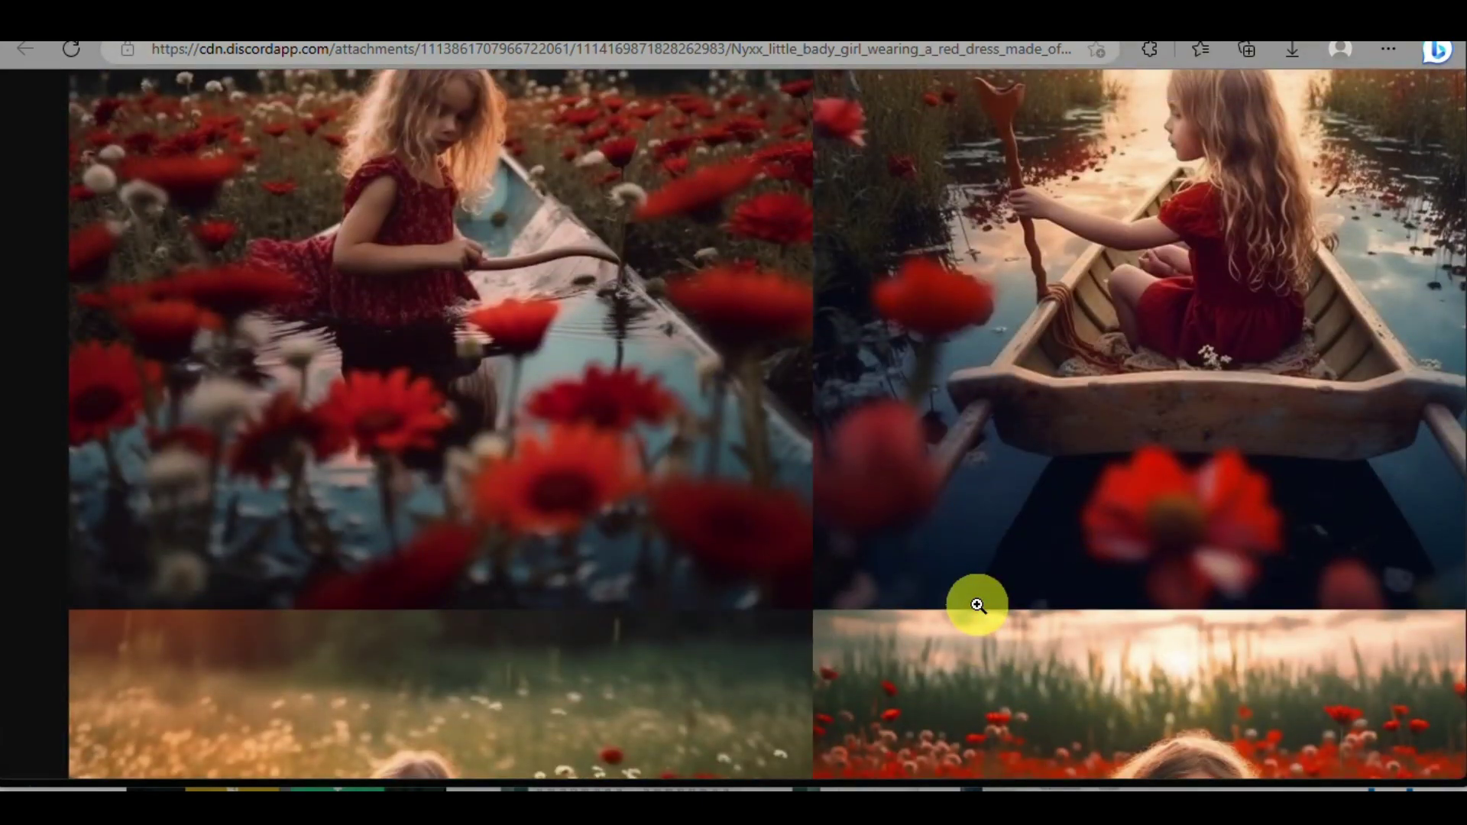
{"action": "scroll", "coordinate": [977, 606], "scroll_direction": "down", "scroll_amount": 1}
{"action": "left_click", "coordinate": [977, 605]}
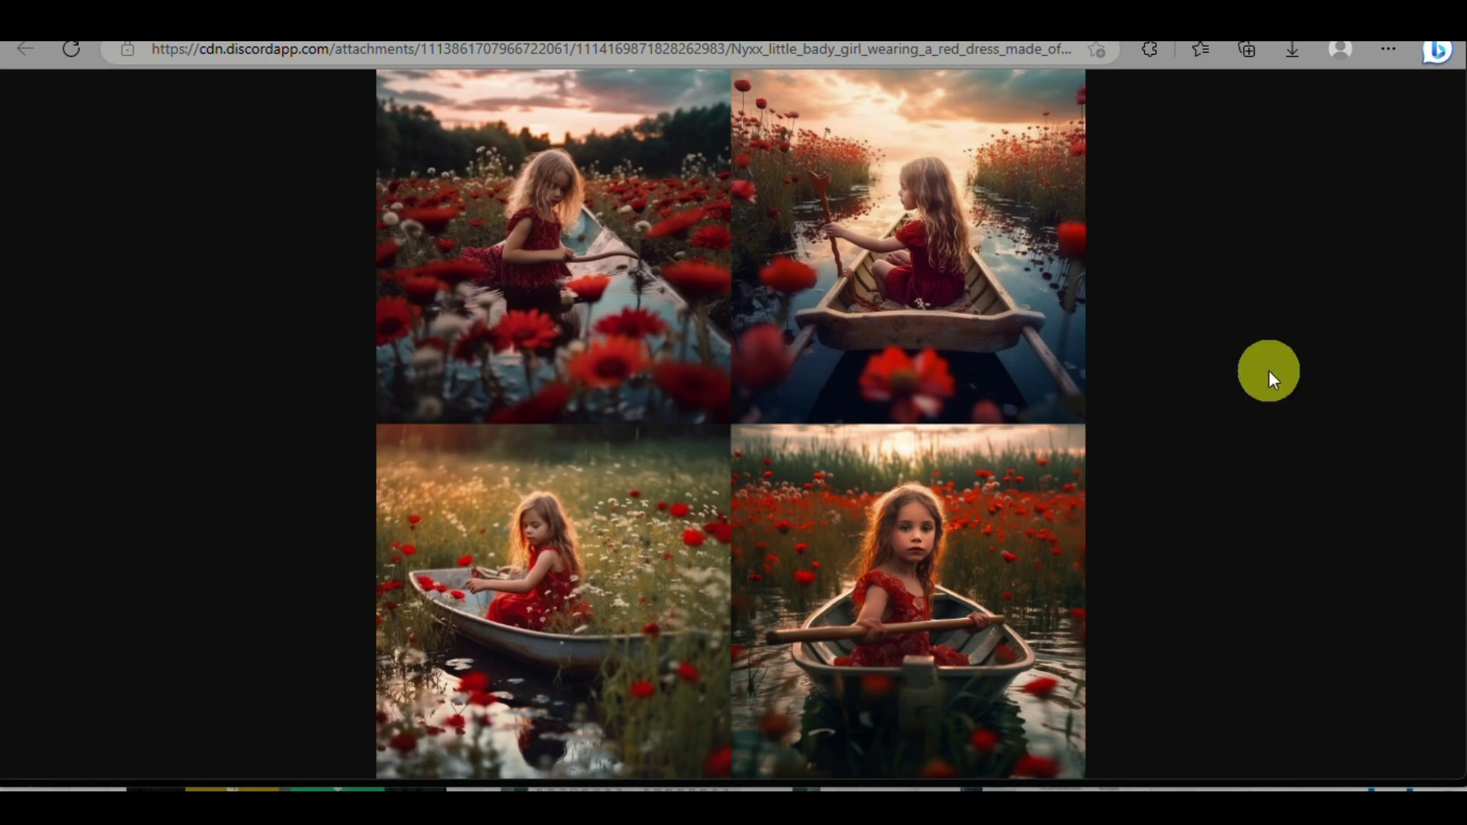
- Return to Discord, close the boat image preview, and briefly preview the grid of the woman at the Siberian bus station
{"action": "key", "text": "alt+Tab"}
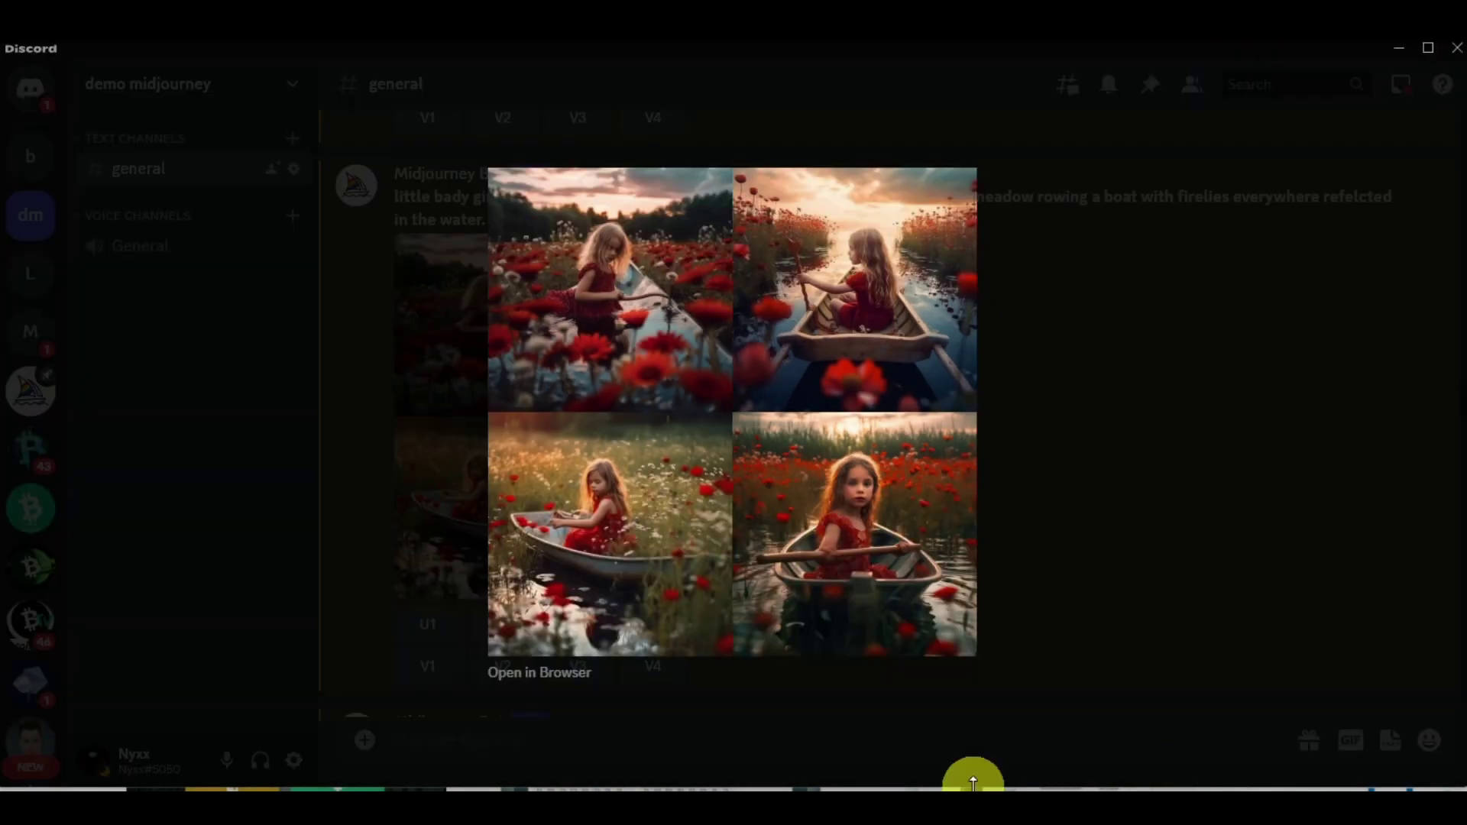
{"action": "left_click", "coordinate": [1154, 451]}
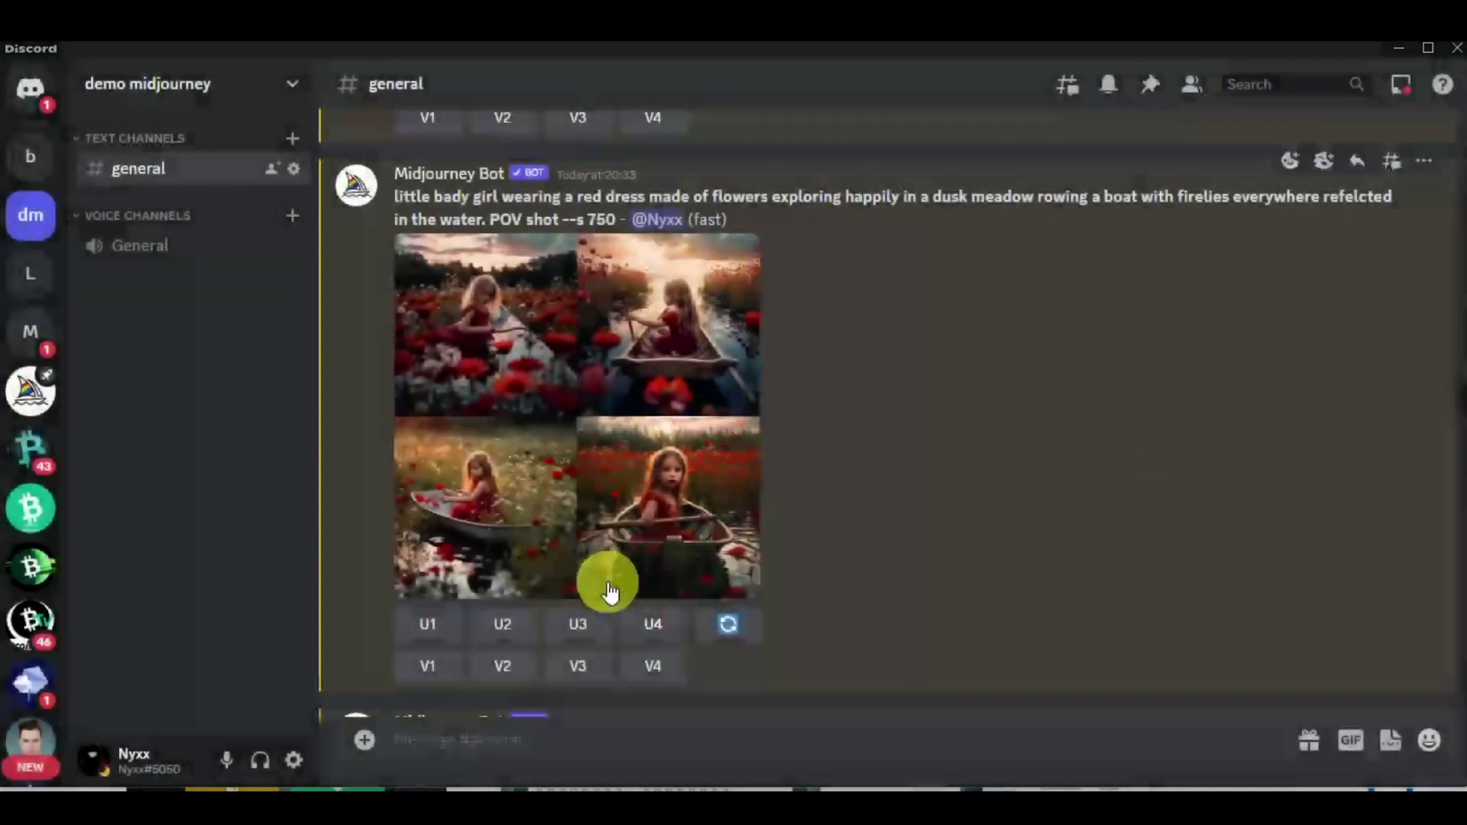
{"action": "scroll", "coordinate": [607, 588], "scroll_direction": "down", "scroll_amount": 5}
{"action": "scroll", "coordinate": [607, 581], "scroll_direction": "up", "scroll_amount": 4}
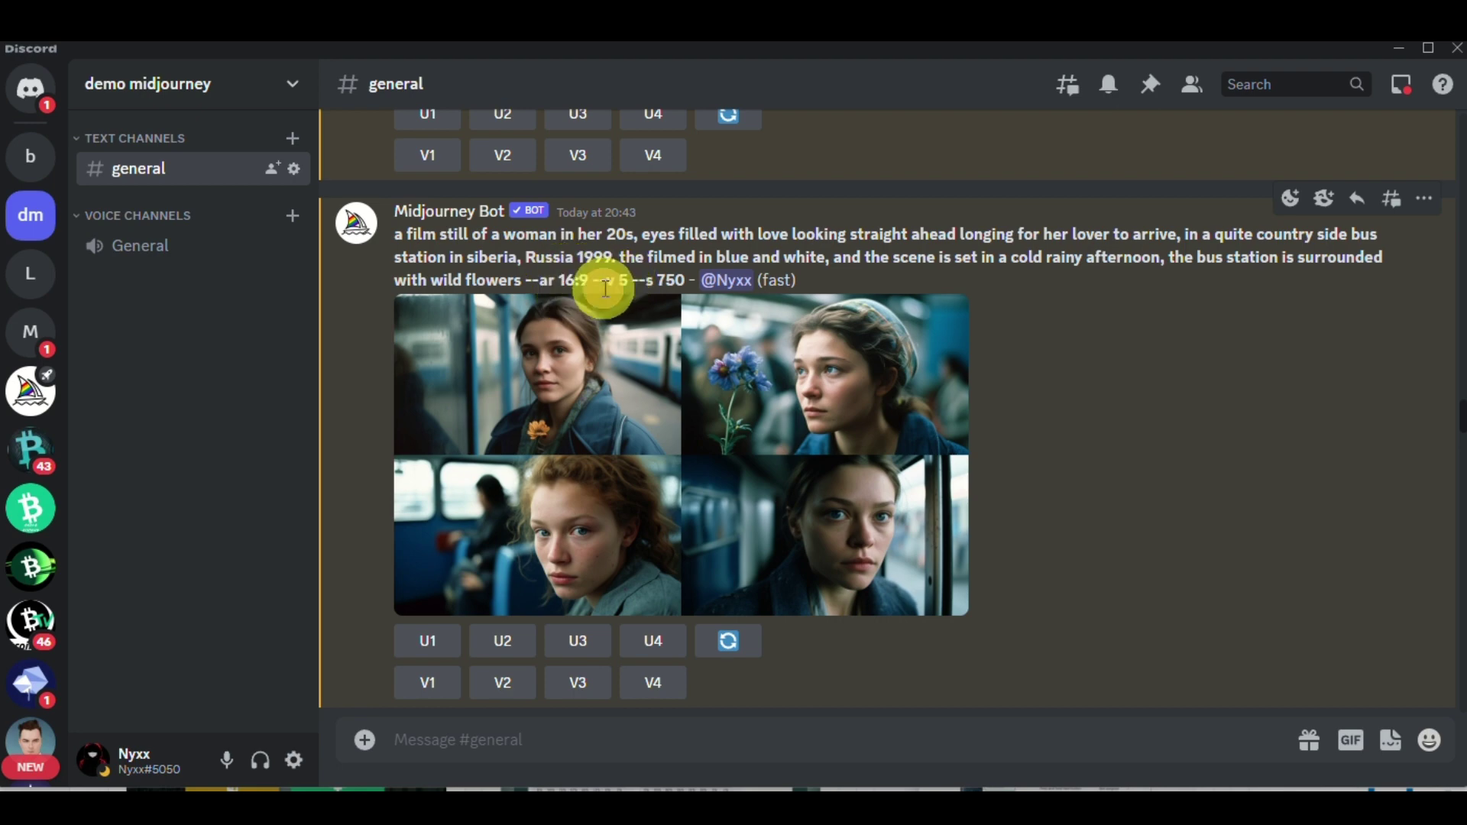
{"action": "left_click", "coordinate": [581, 414]}
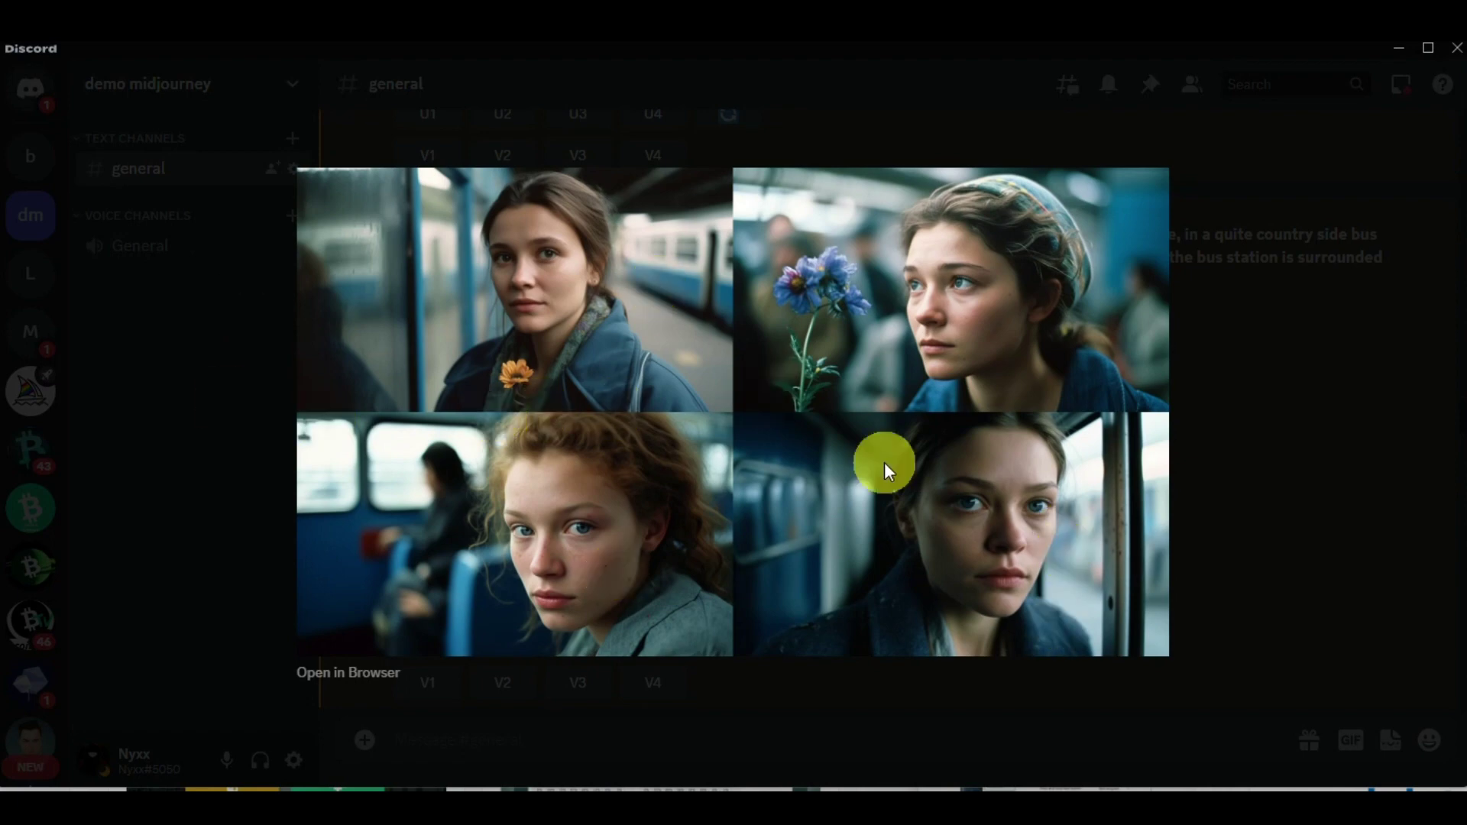
{"action": "left_click", "coordinate": [1409, 512]}
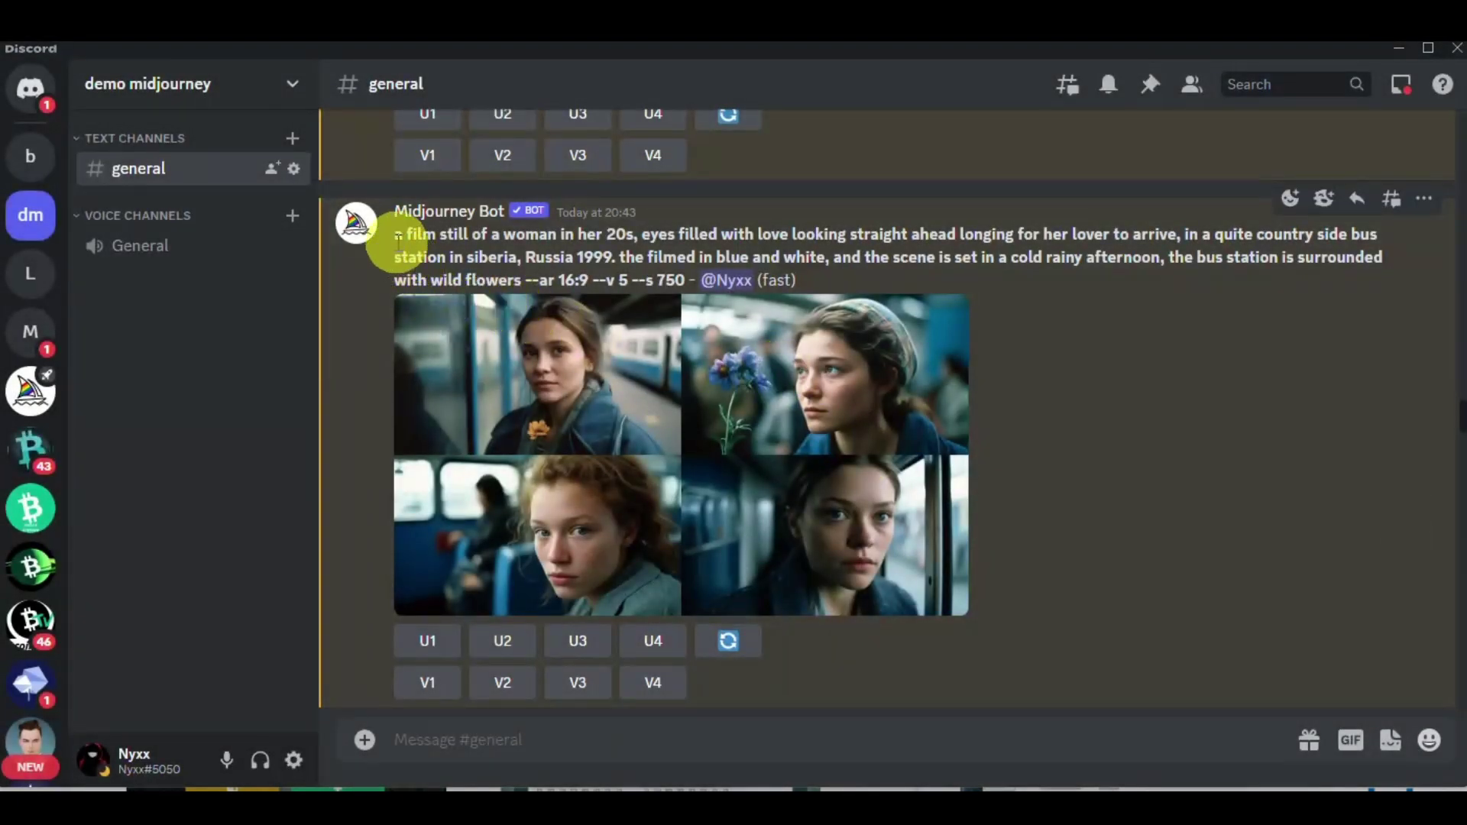
- Highlight the opening "a film still of a woman in her 20s", then "film still" and "1999" in the bus station prompt
{"action": "left_click_drag", "start_coordinate": [390, 234], "coordinate": [661, 234]}
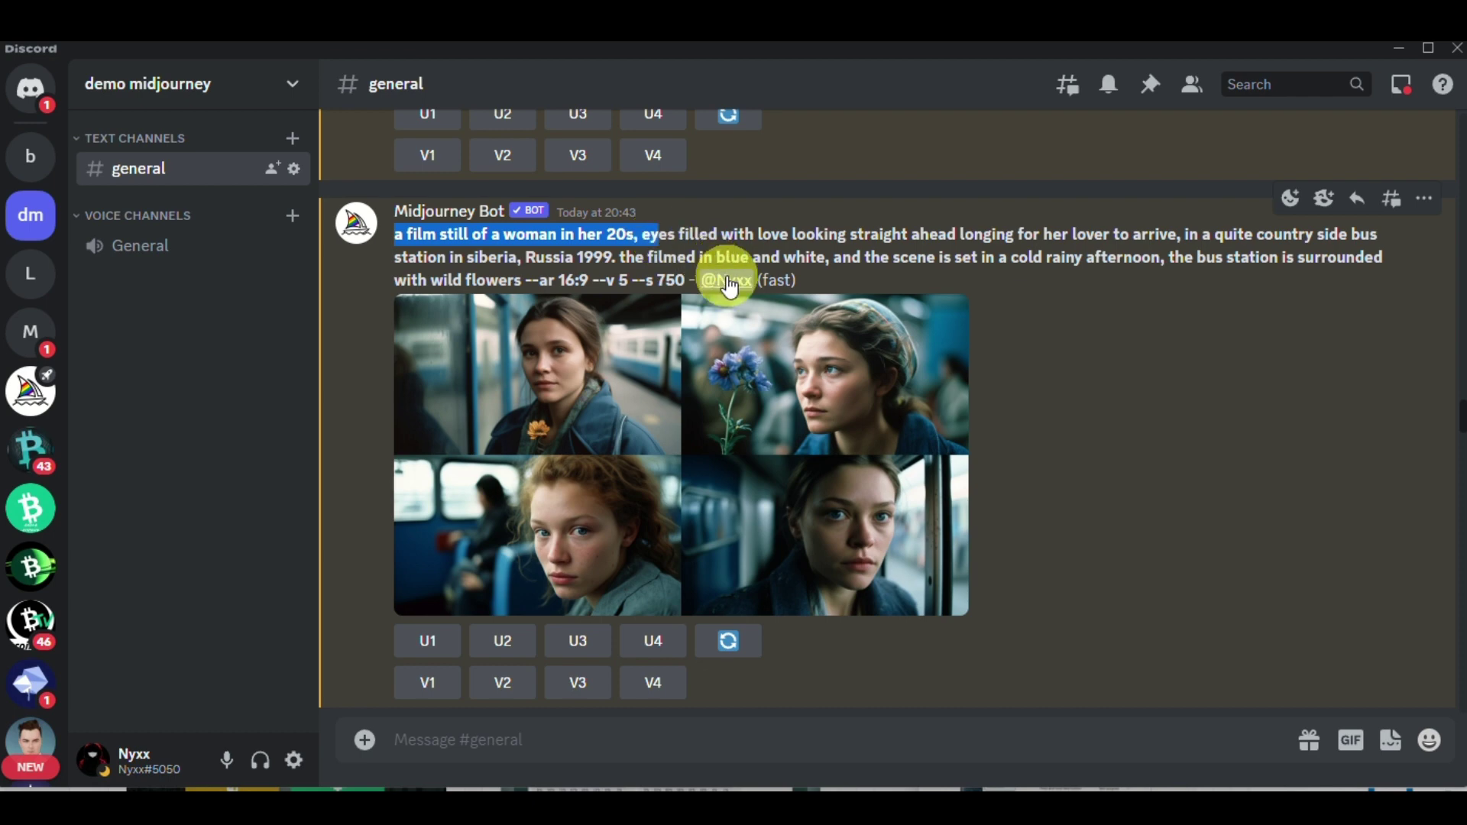
{"action": "left_click", "coordinate": [570, 233]}
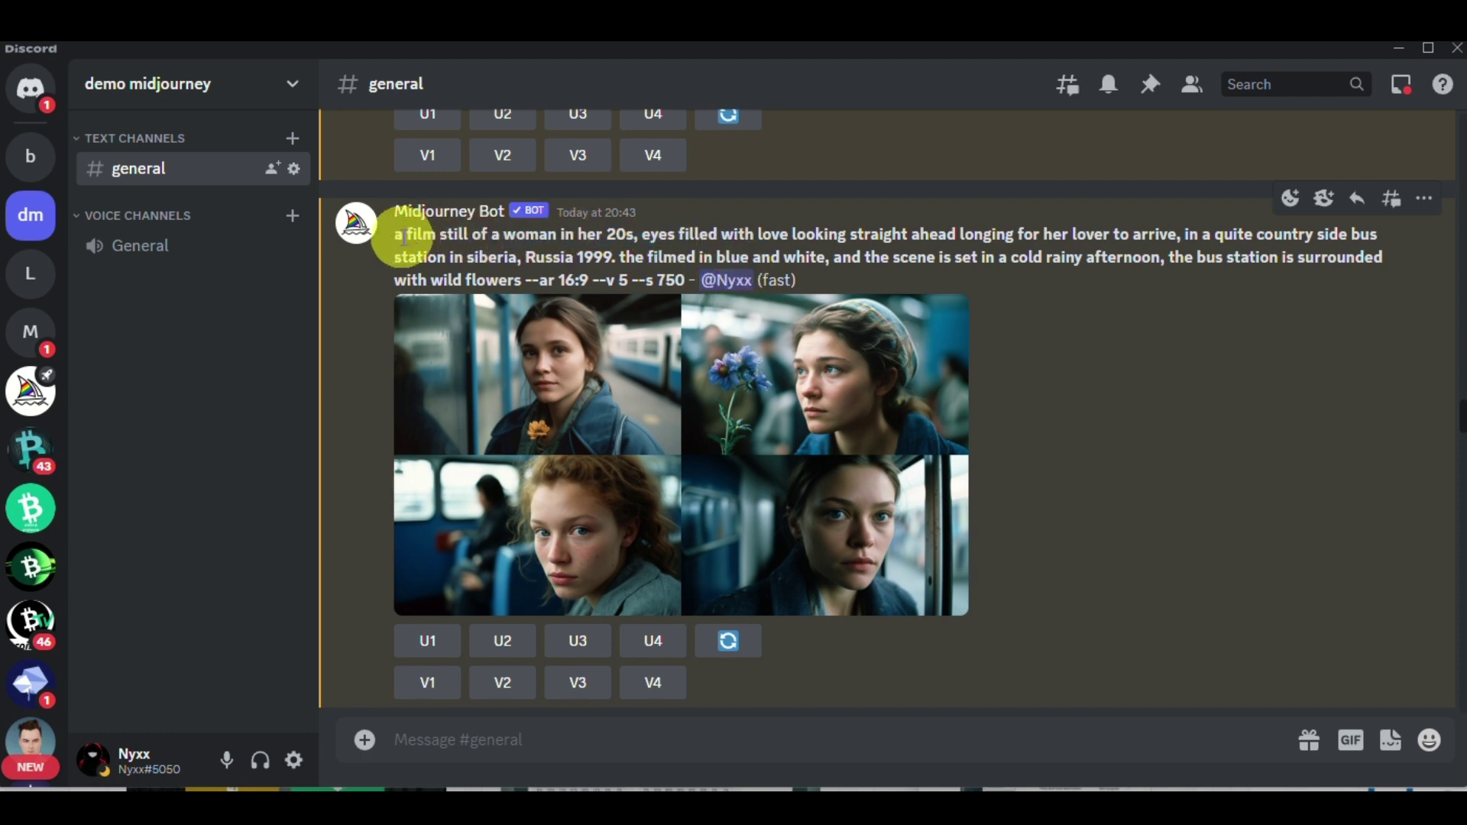
{"action": "left_click_drag", "start_coordinate": [404, 235], "coordinate": [466, 232]}
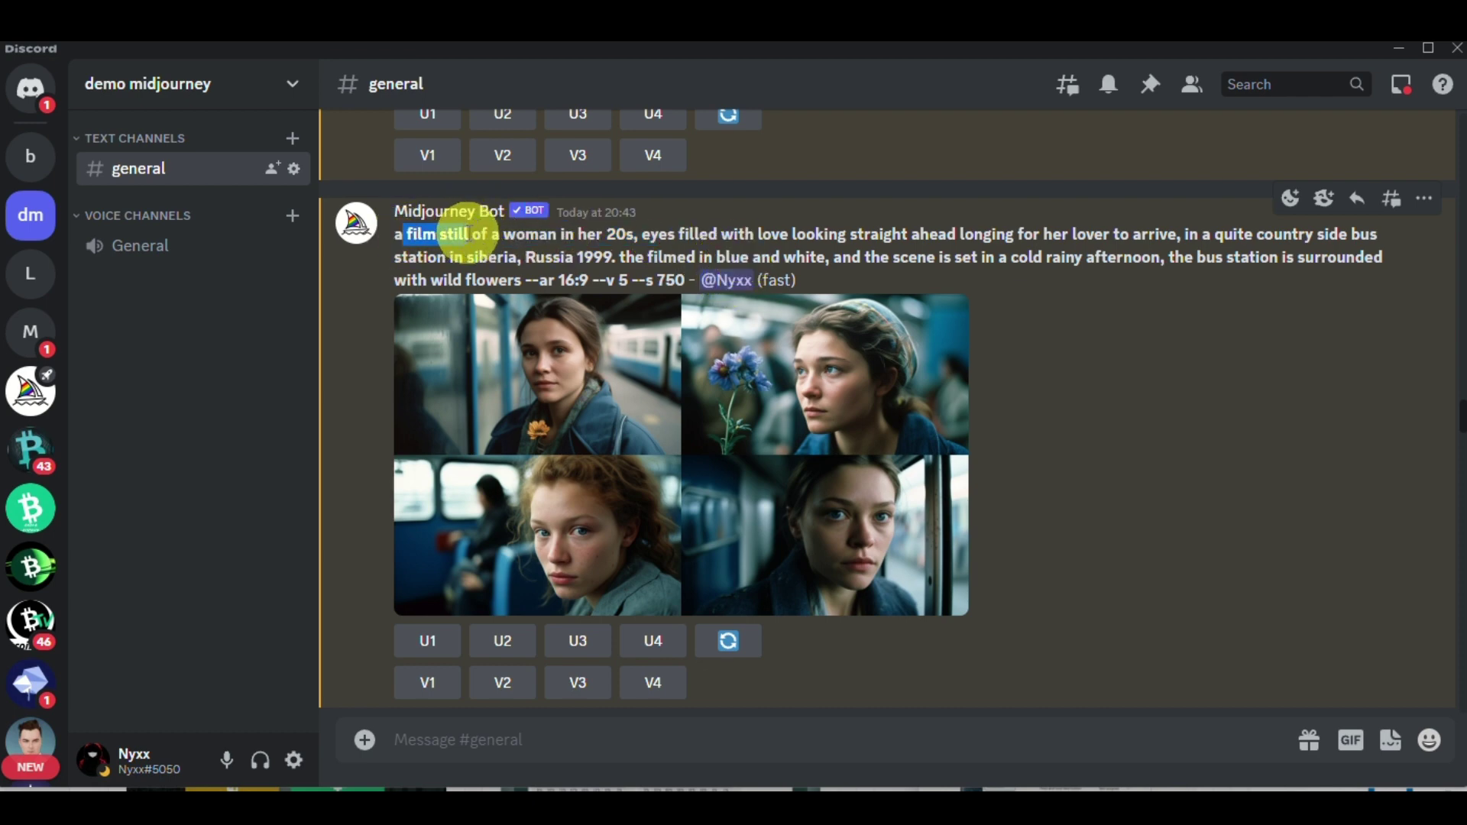
{"action": "left_click", "coordinate": [577, 255]}
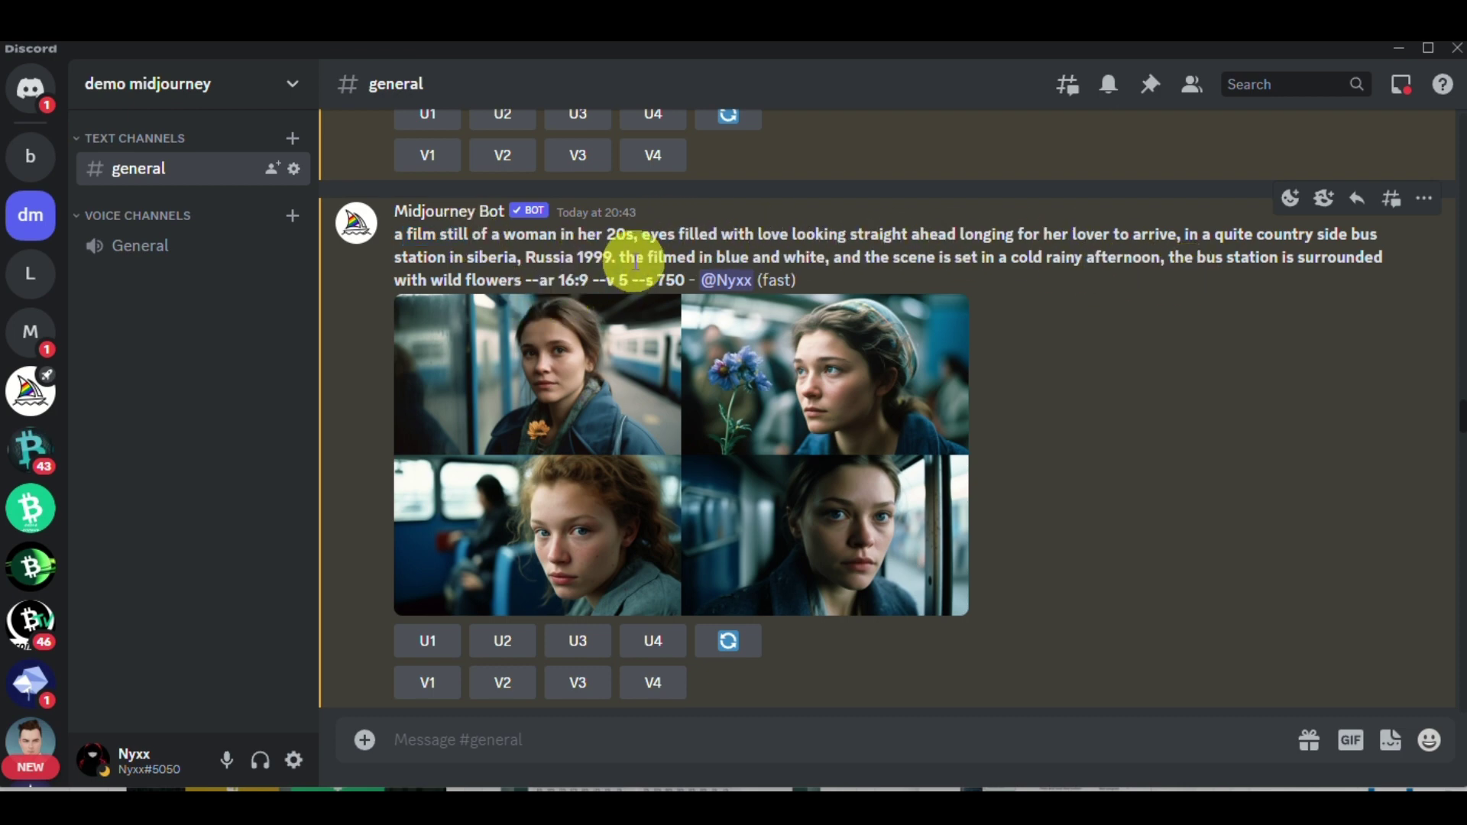
{"action": "left_click_drag", "start_coordinate": [468, 260], "coordinate": [622, 250]}
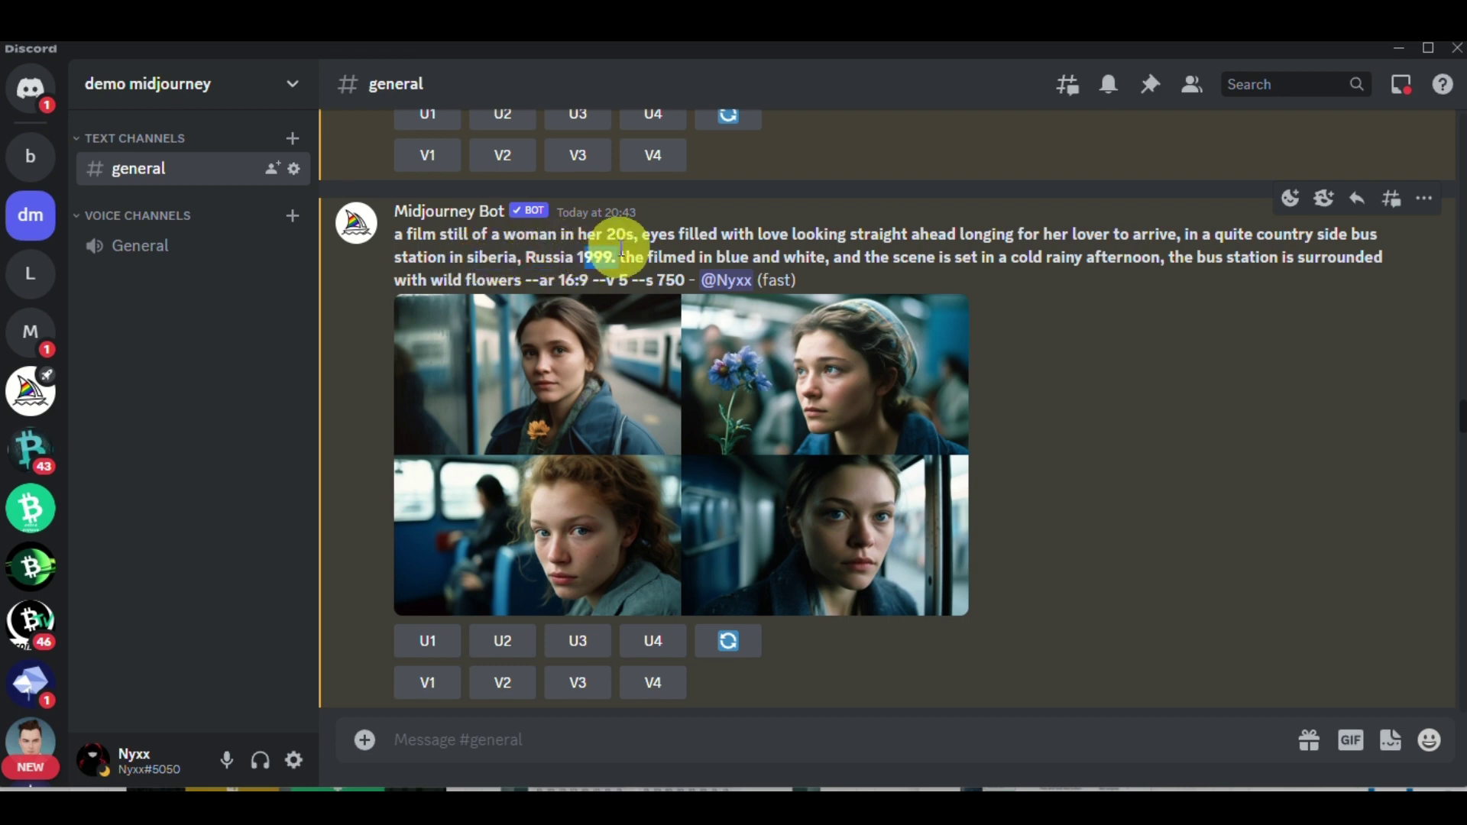
{"action": "left_click", "coordinate": [725, 259]}
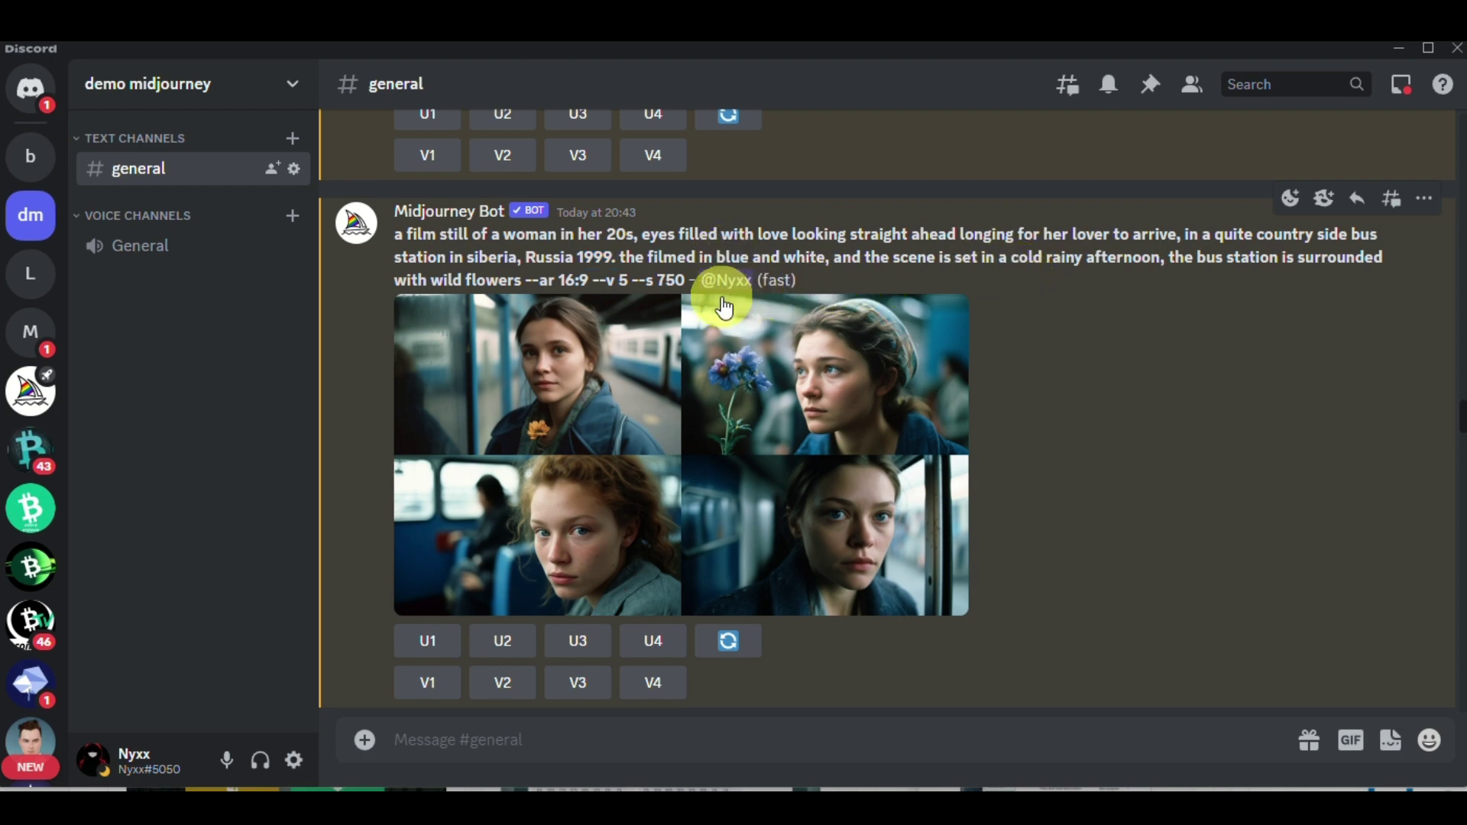
- Highlight the opening scene description and "NIKKOR zoom with a 24-70mm f/2.4 lens" in the vibrant coral filled ocean prompt
{"action": "scroll", "coordinate": [687, 436], "scroll_direction": "down", "scroll_amount": 5}
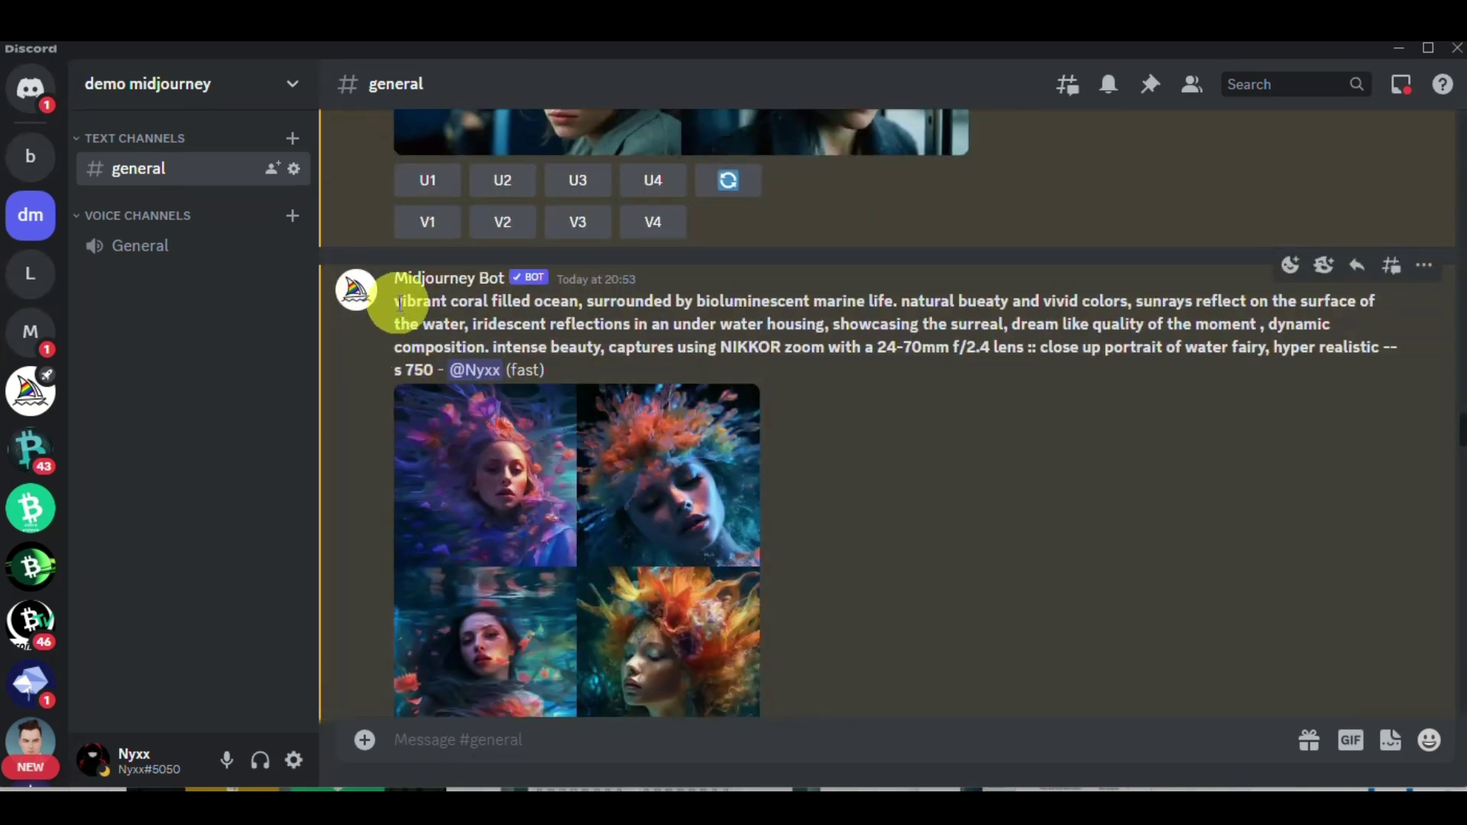
{"action": "left_click_drag", "start_coordinate": [399, 304], "coordinate": [724, 331]}
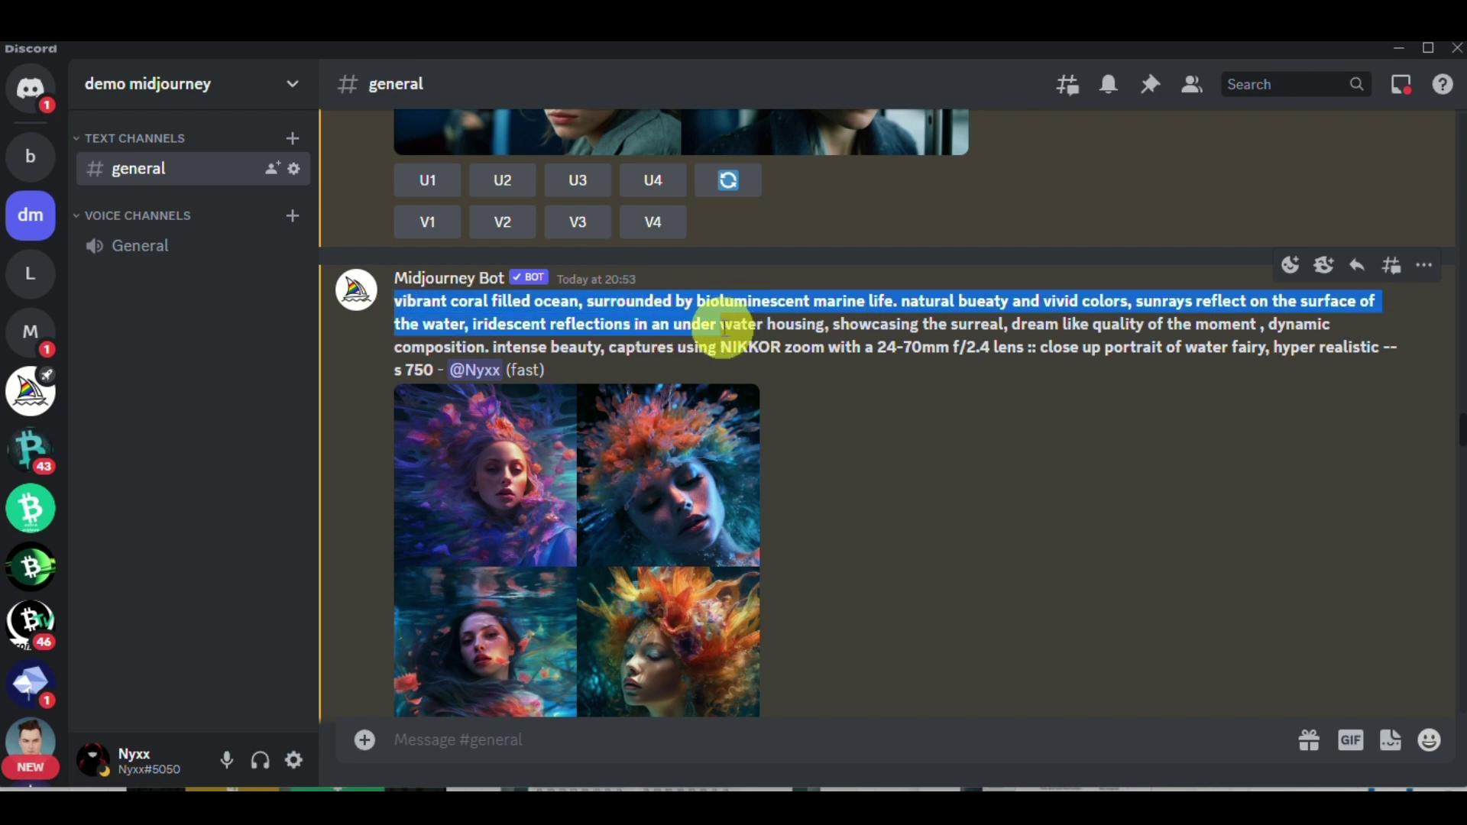
{"action": "left_click_drag", "start_coordinate": [724, 330], "coordinate": [1024, 349]}
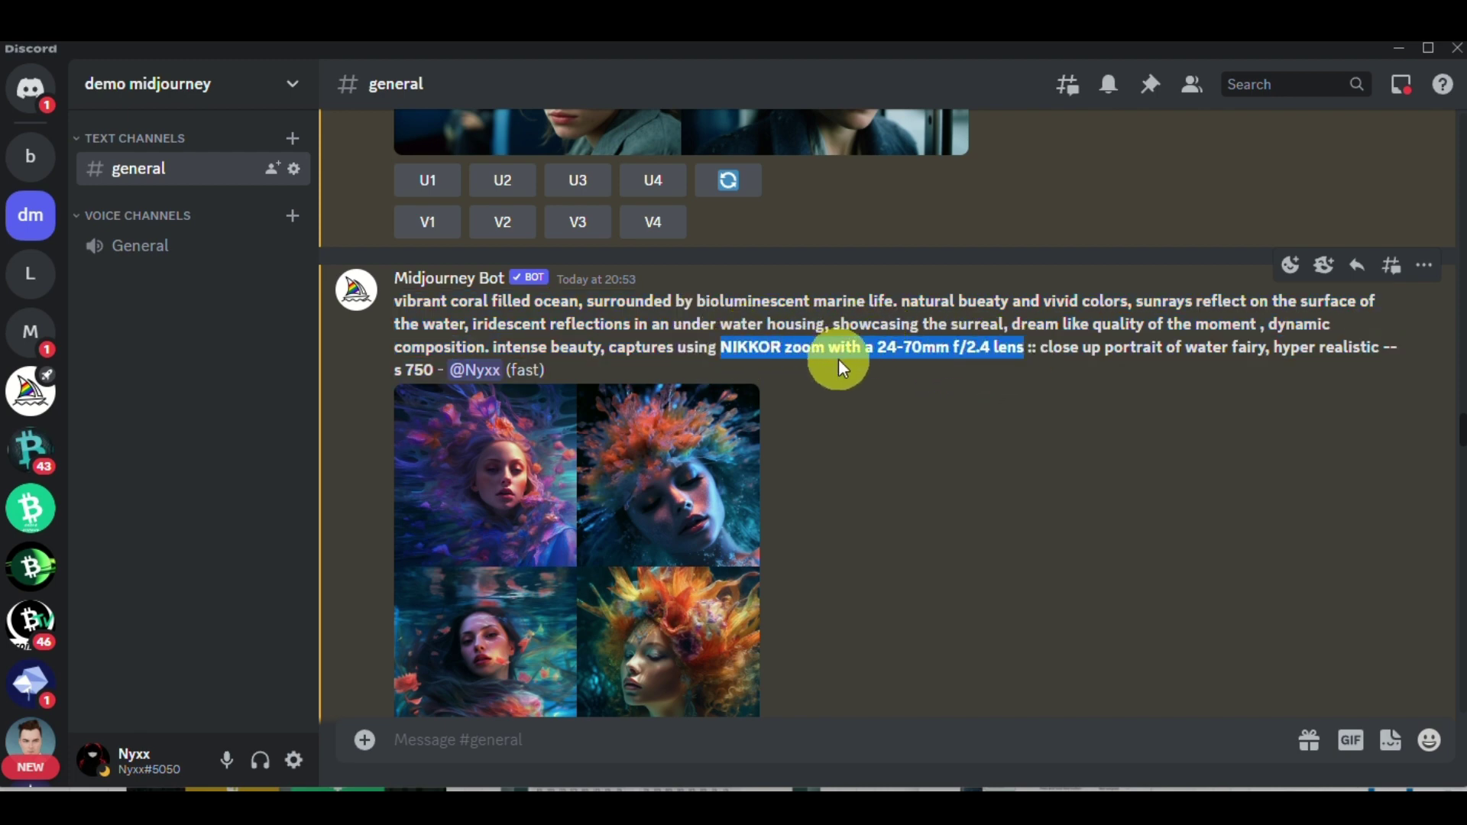
{"action": "left_click", "coordinate": [1132, 383]}
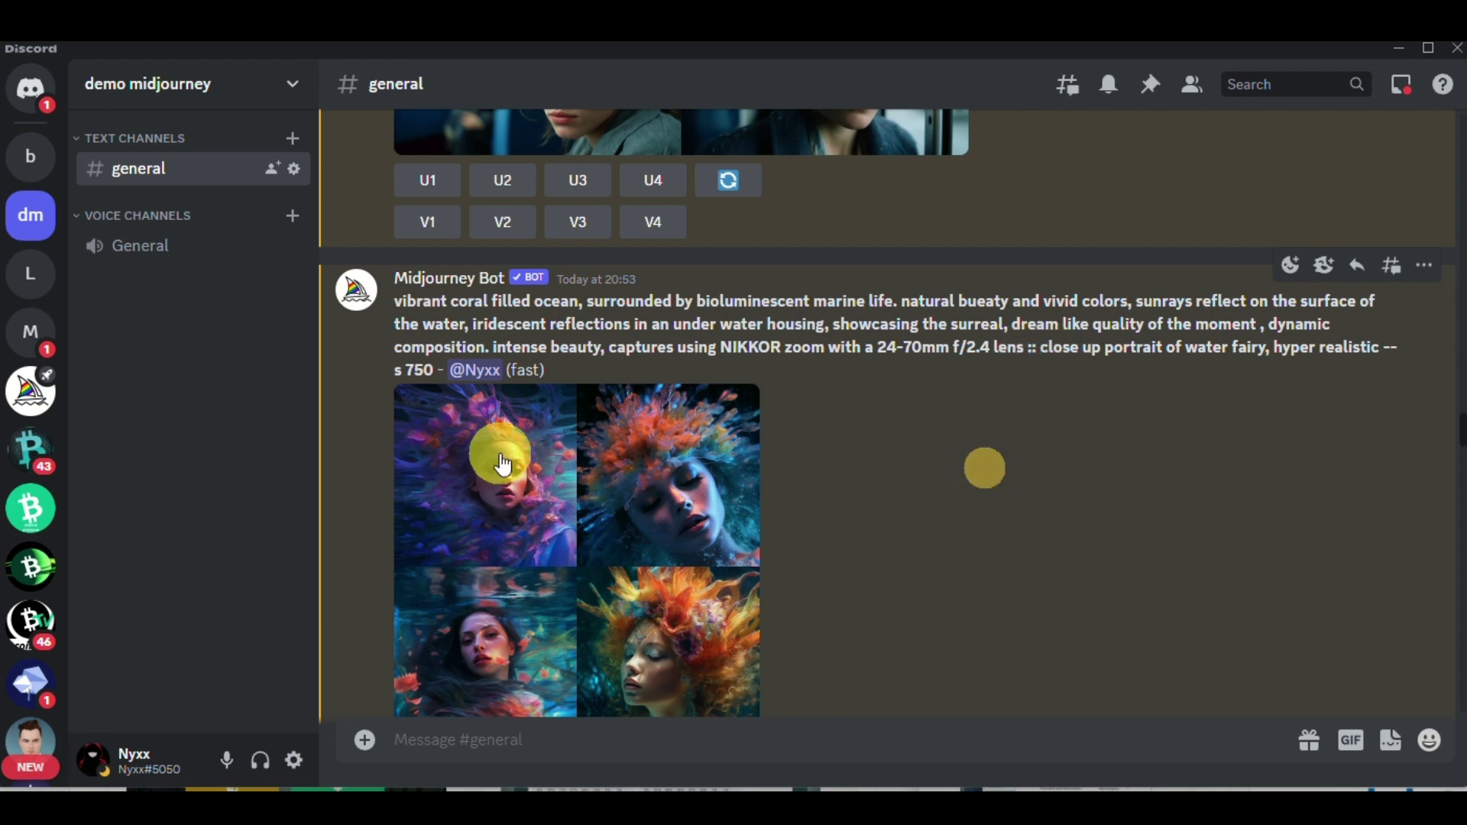
- Highlight the opening of the water fairy with jellyfish prompt, through "surrounded by bioluminescent marine life", then clear the highlight and show its grid
{"action": "scroll", "coordinate": [703, 378], "scroll_direction": "down", "scroll_amount": 8}
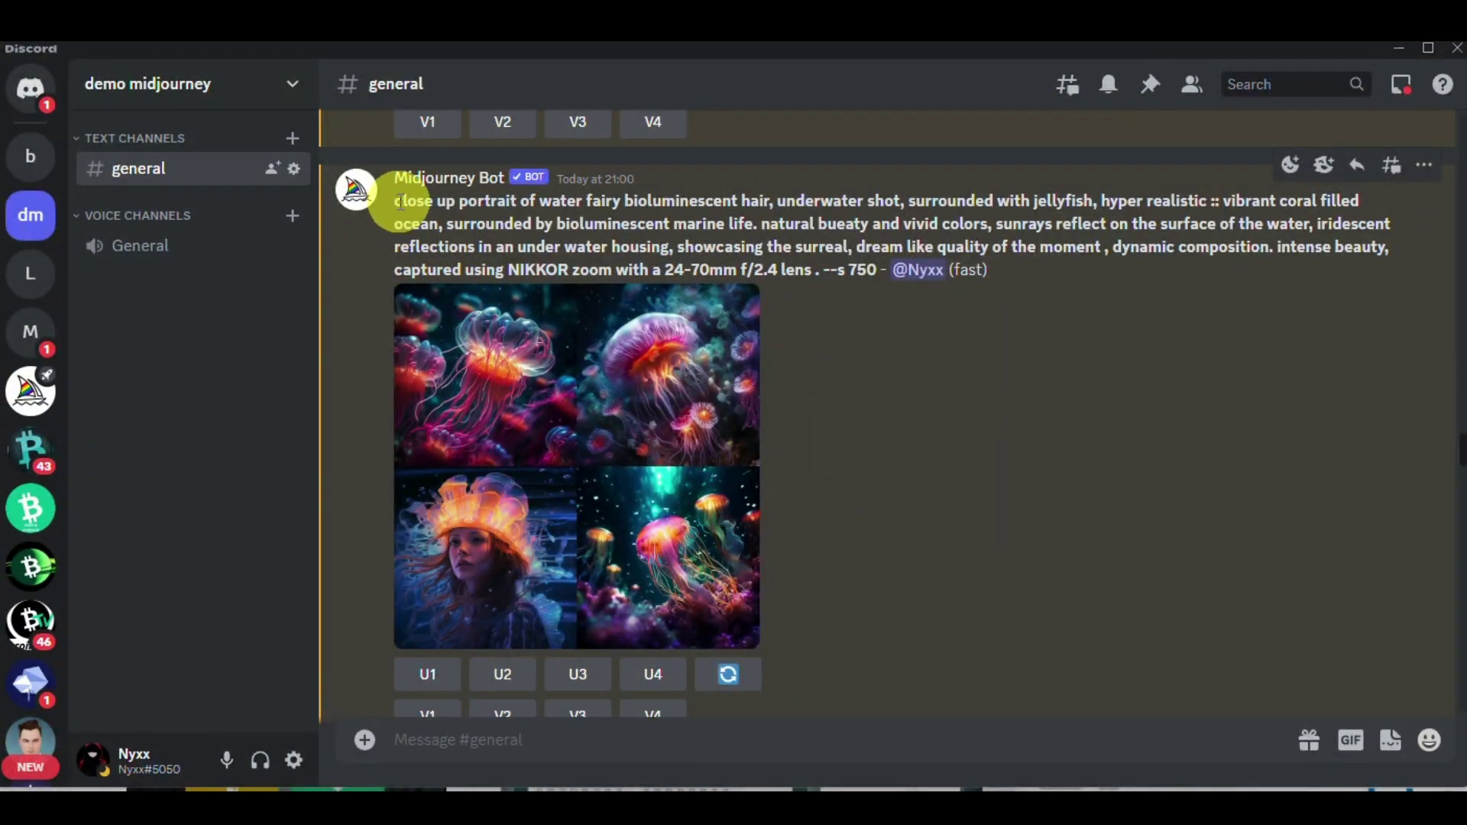
{"action": "scroll", "coordinate": [400, 202], "scroll_direction": "up", "scroll_amount": 8}
{"action": "scroll", "coordinate": [399, 203], "scroll_direction": "down", "scroll_amount": 8}
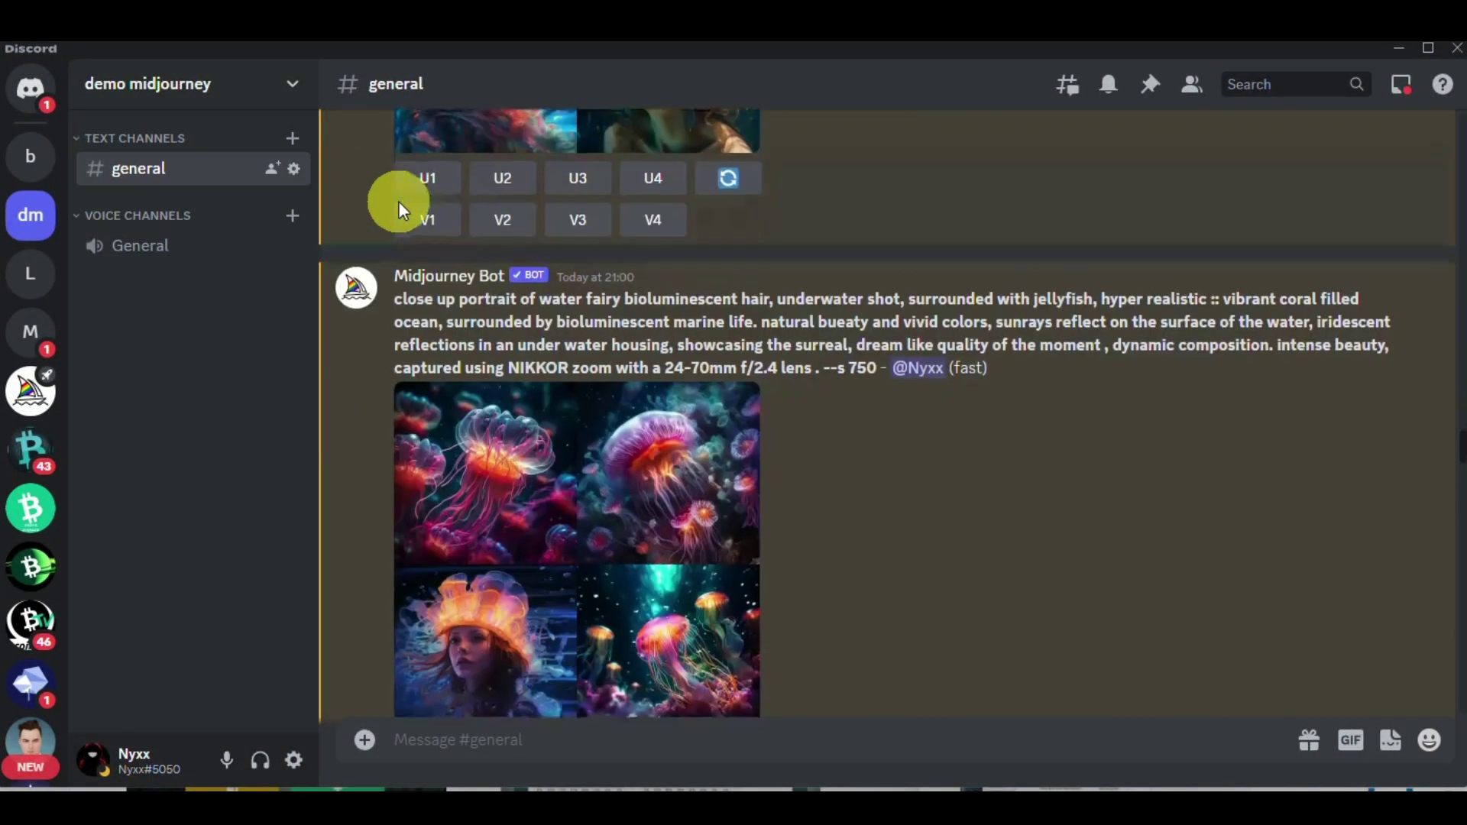
{"action": "left_click_drag", "start_coordinate": [396, 300], "coordinate": [801, 316]}
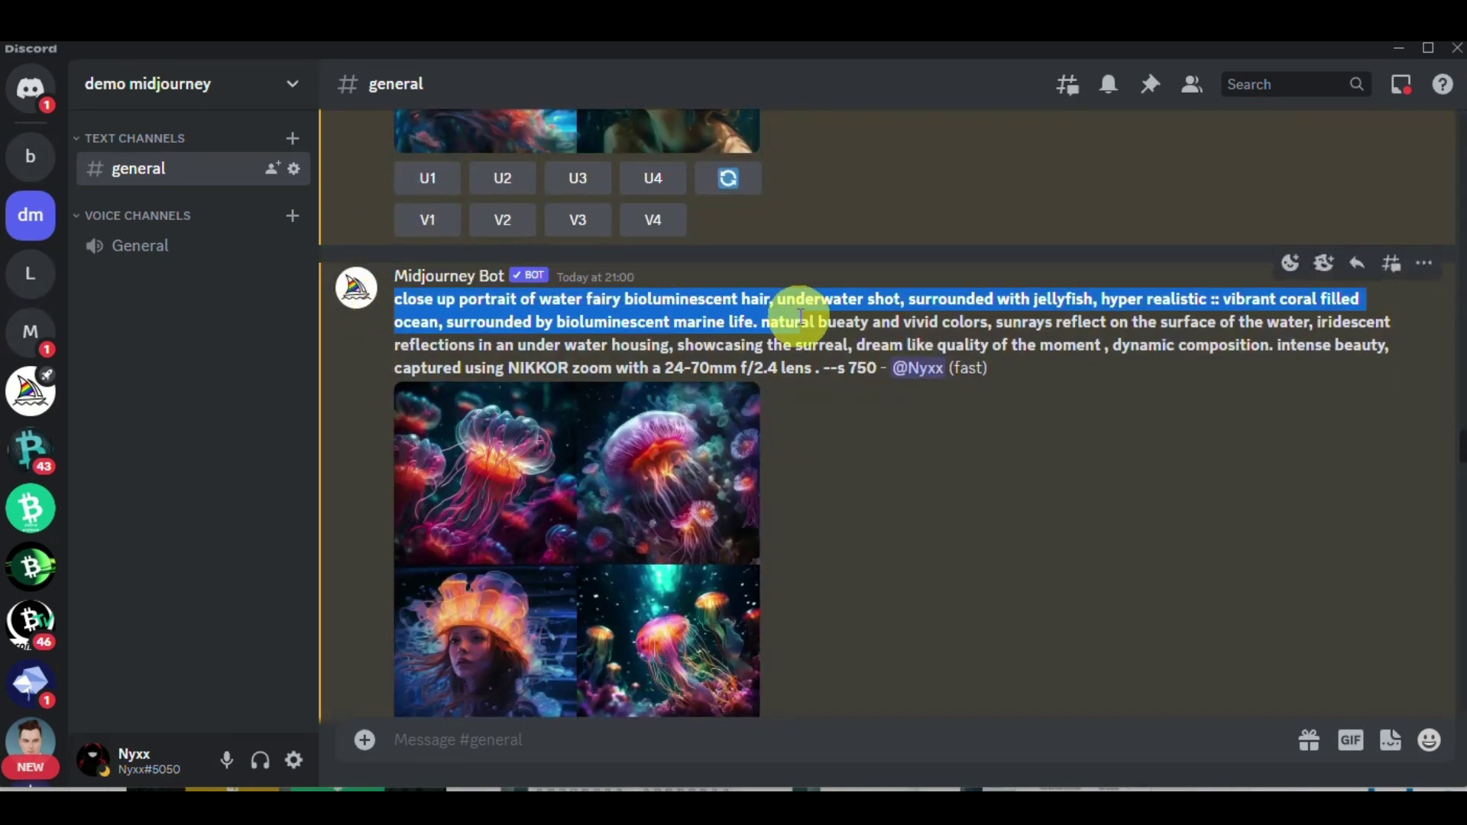
{"action": "left_click", "coordinate": [820, 495]}
{"action": "scroll", "coordinate": [822, 483], "scroll_direction": "down", "scroll_amount": 1}
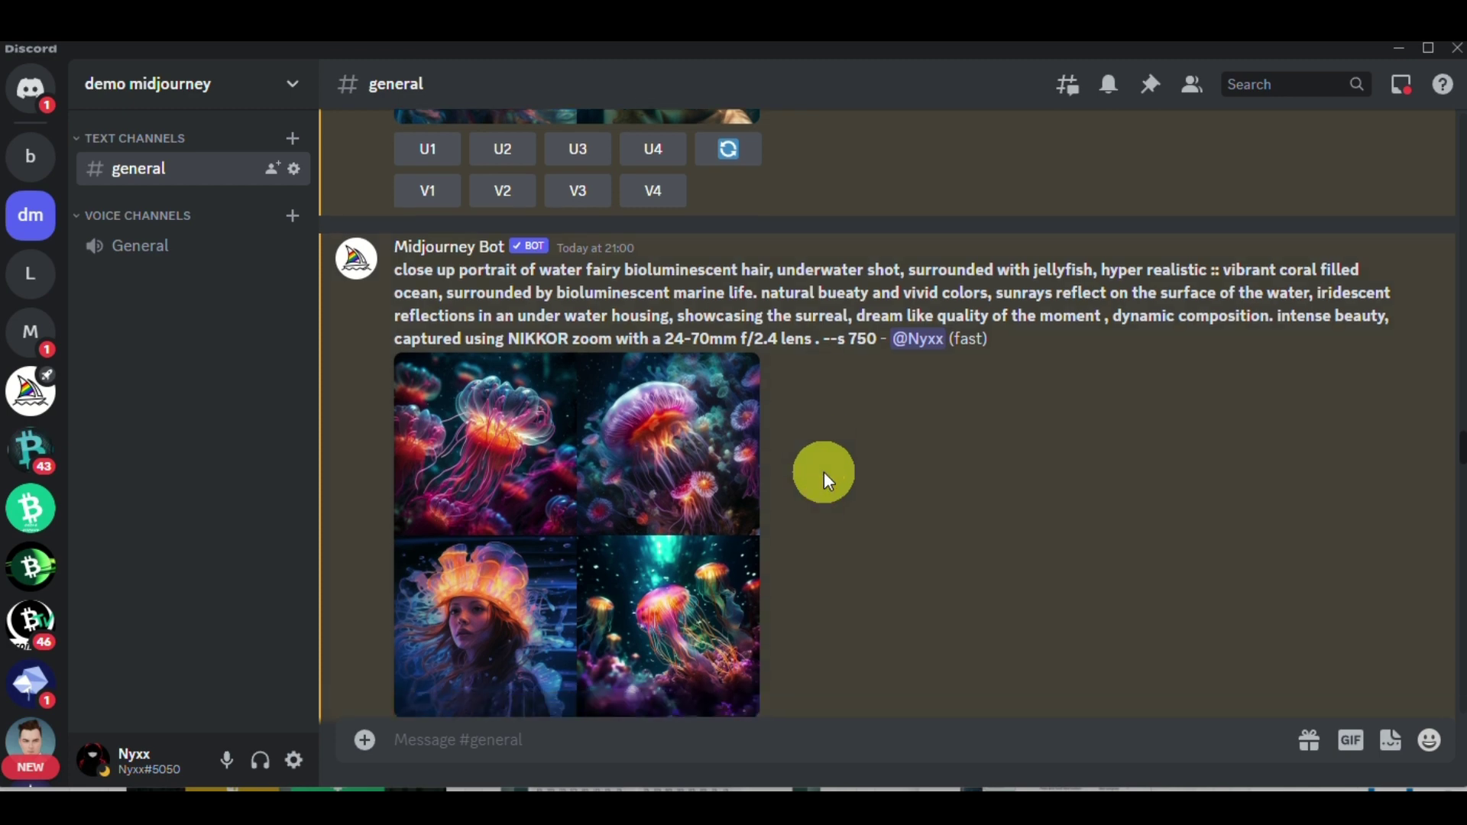
{"action": "scroll", "coordinate": [824, 471], "scroll_direction": "down", "scroll_amount": 2}
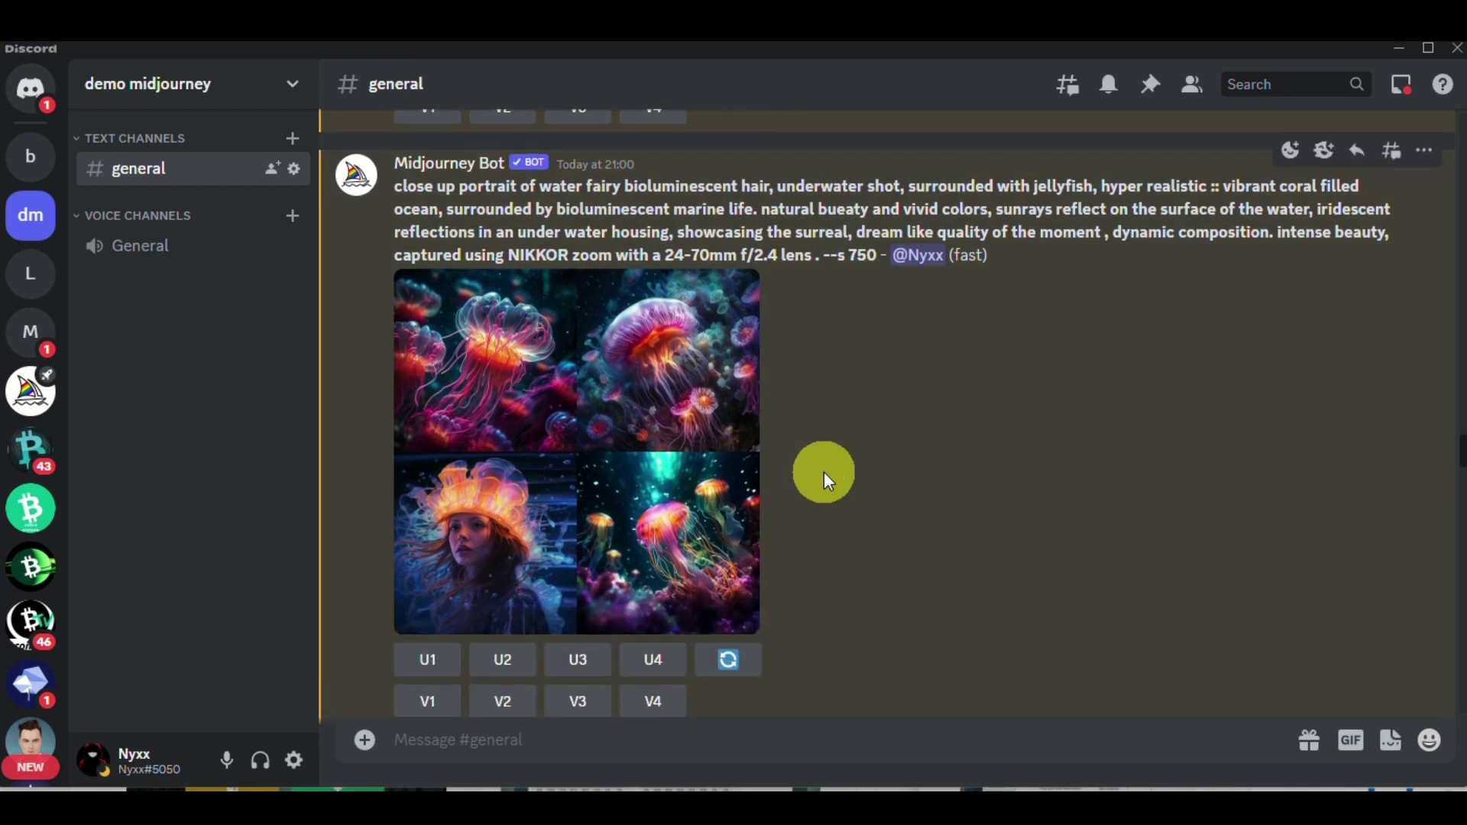
- Open the jellyfish image grid in the browser and inspect it enlarged, then fit the grid back in view
{"action": "left_click", "coordinate": [614, 498]}
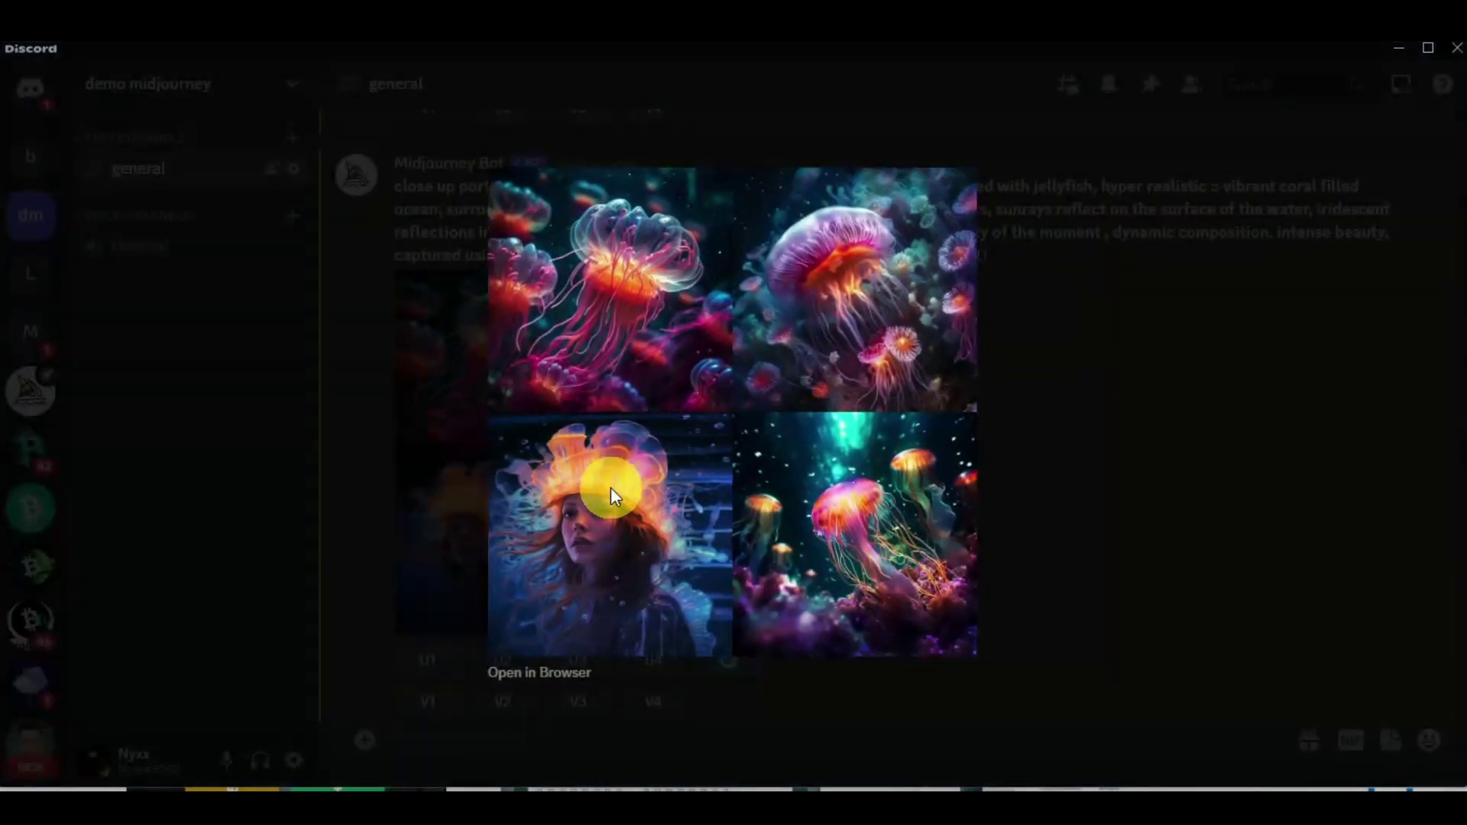
{"action": "left_click", "coordinate": [560, 691]}
{"action": "left_click", "coordinate": [516, 135]}
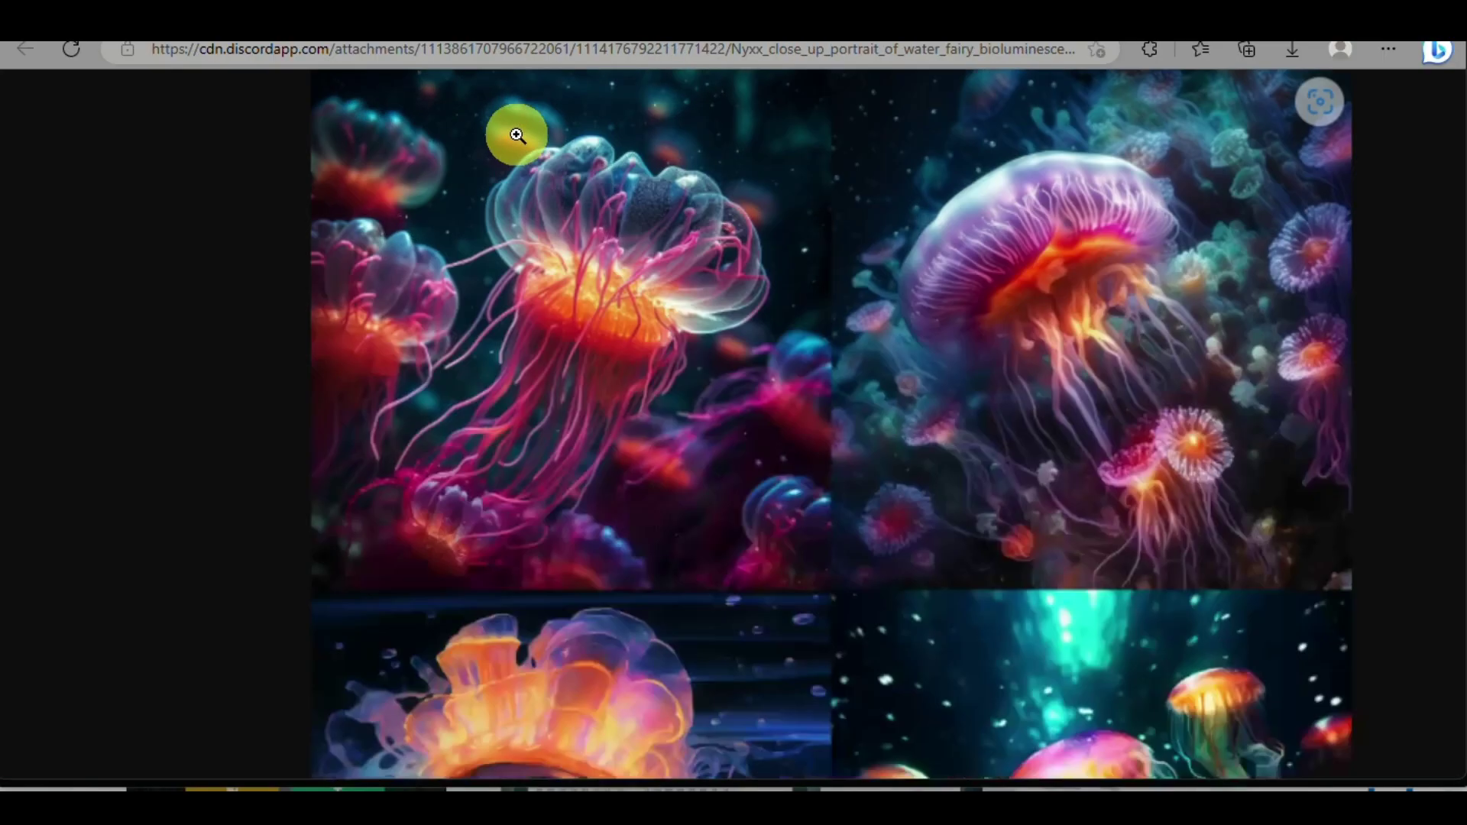
{"action": "left_click", "coordinate": [516, 135]}
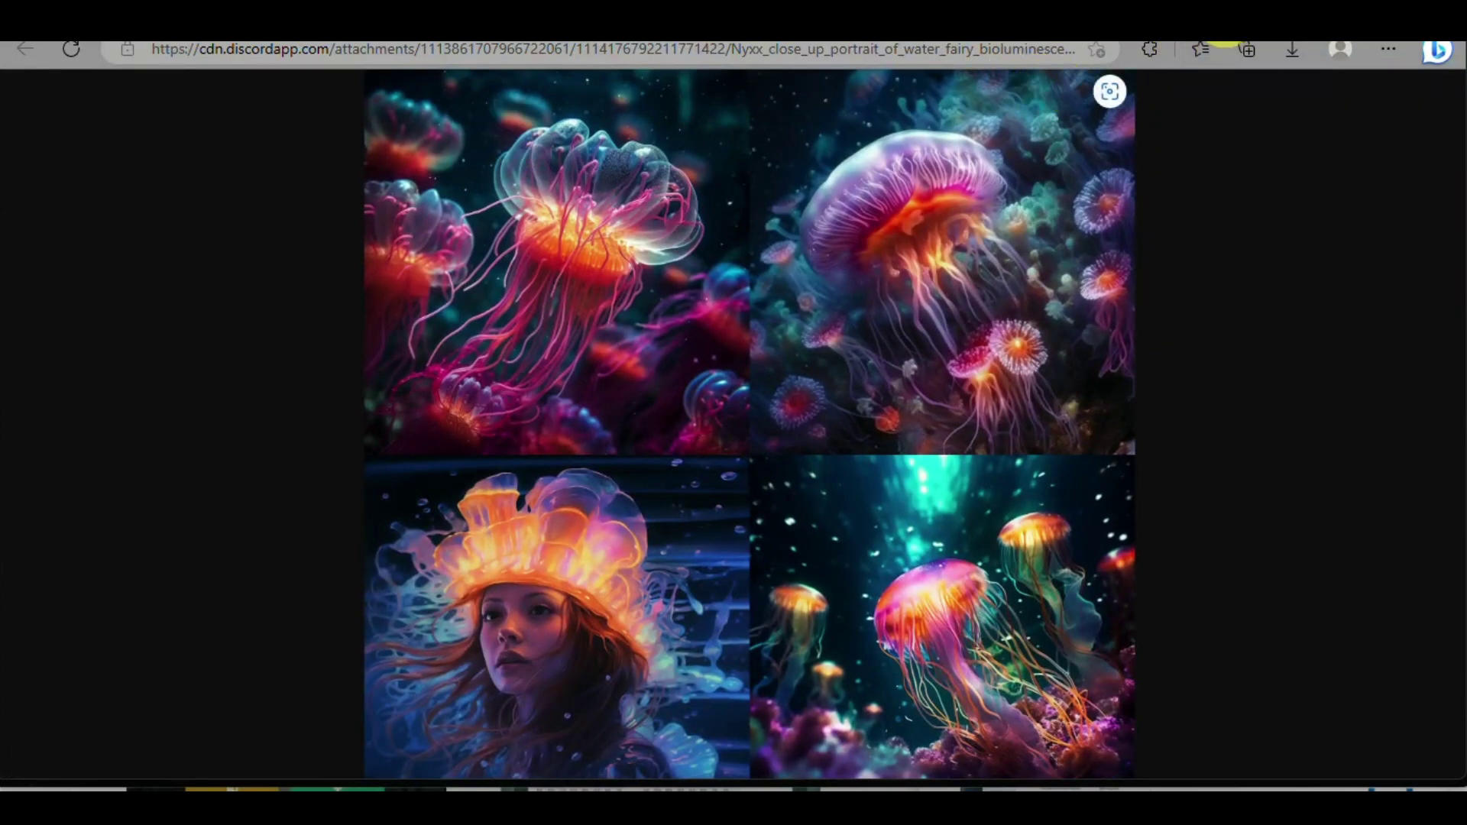
- Close the jellyfish grid's browser page, return to Discord and close the image preview
{"action": "left_click", "coordinate": [1223, 40]}
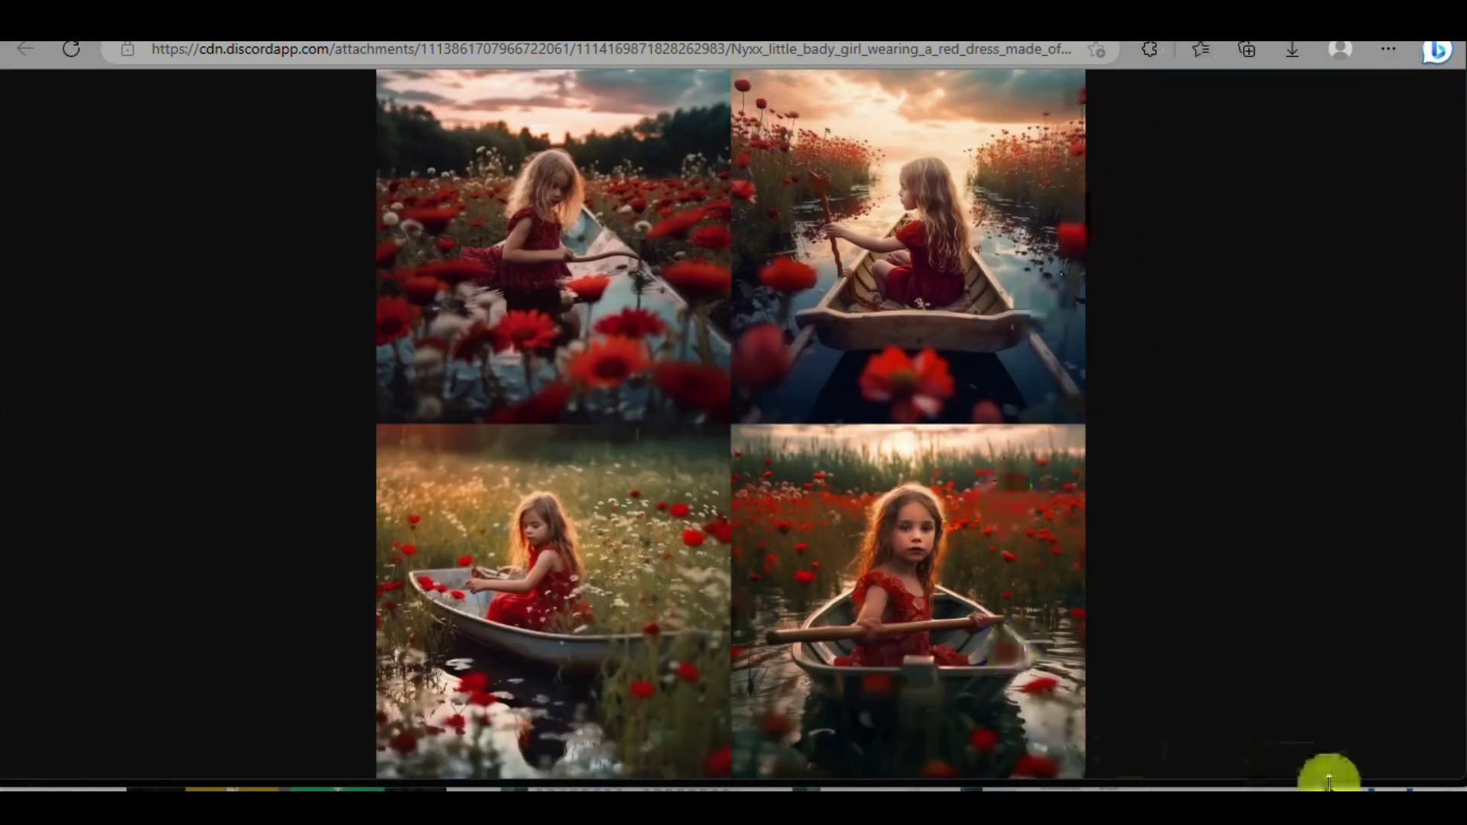
{"action": "left_click", "coordinate": [1259, 781]}
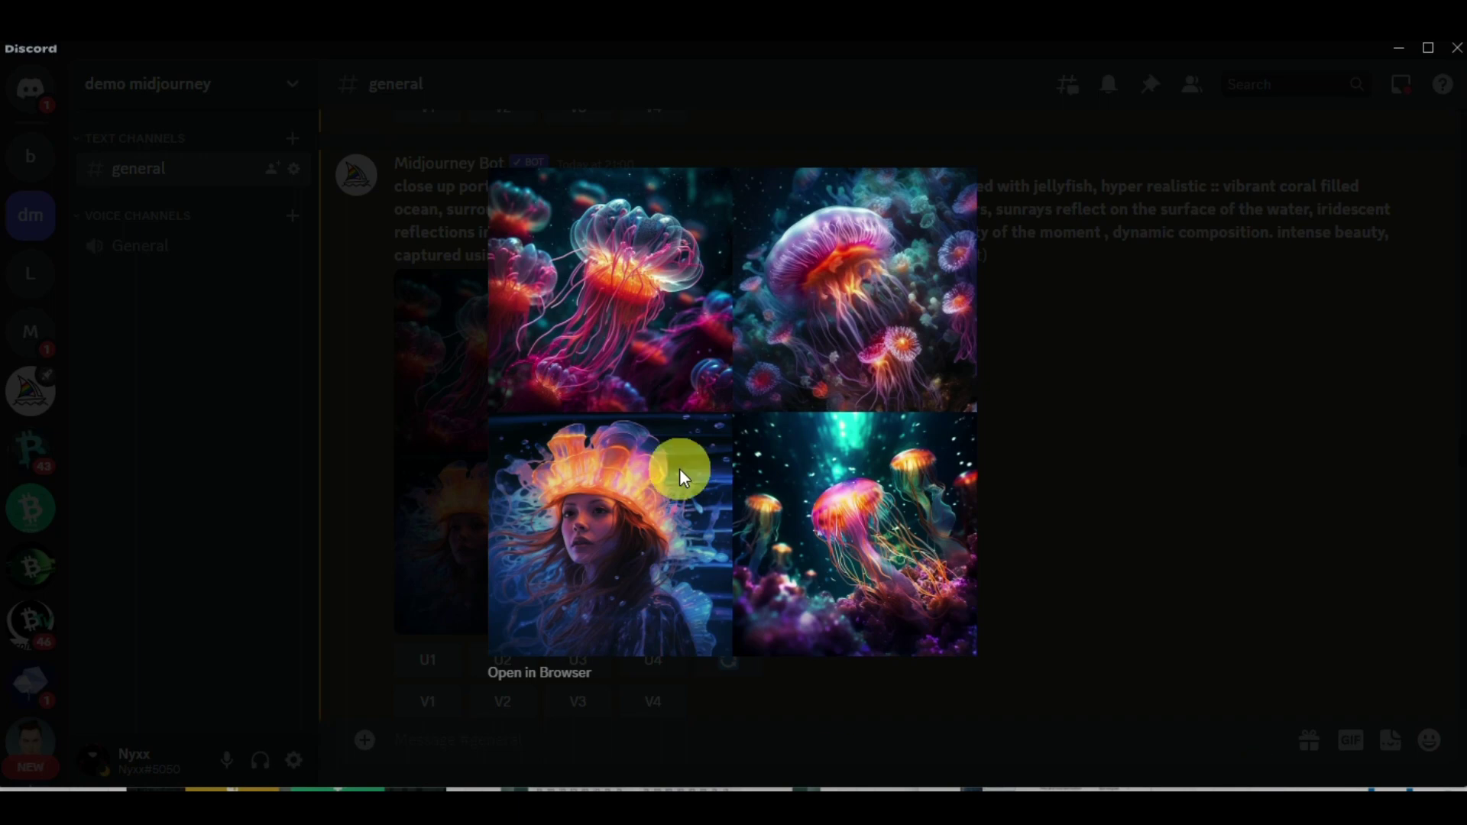
{"action": "left_click", "coordinate": [1094, 442]}
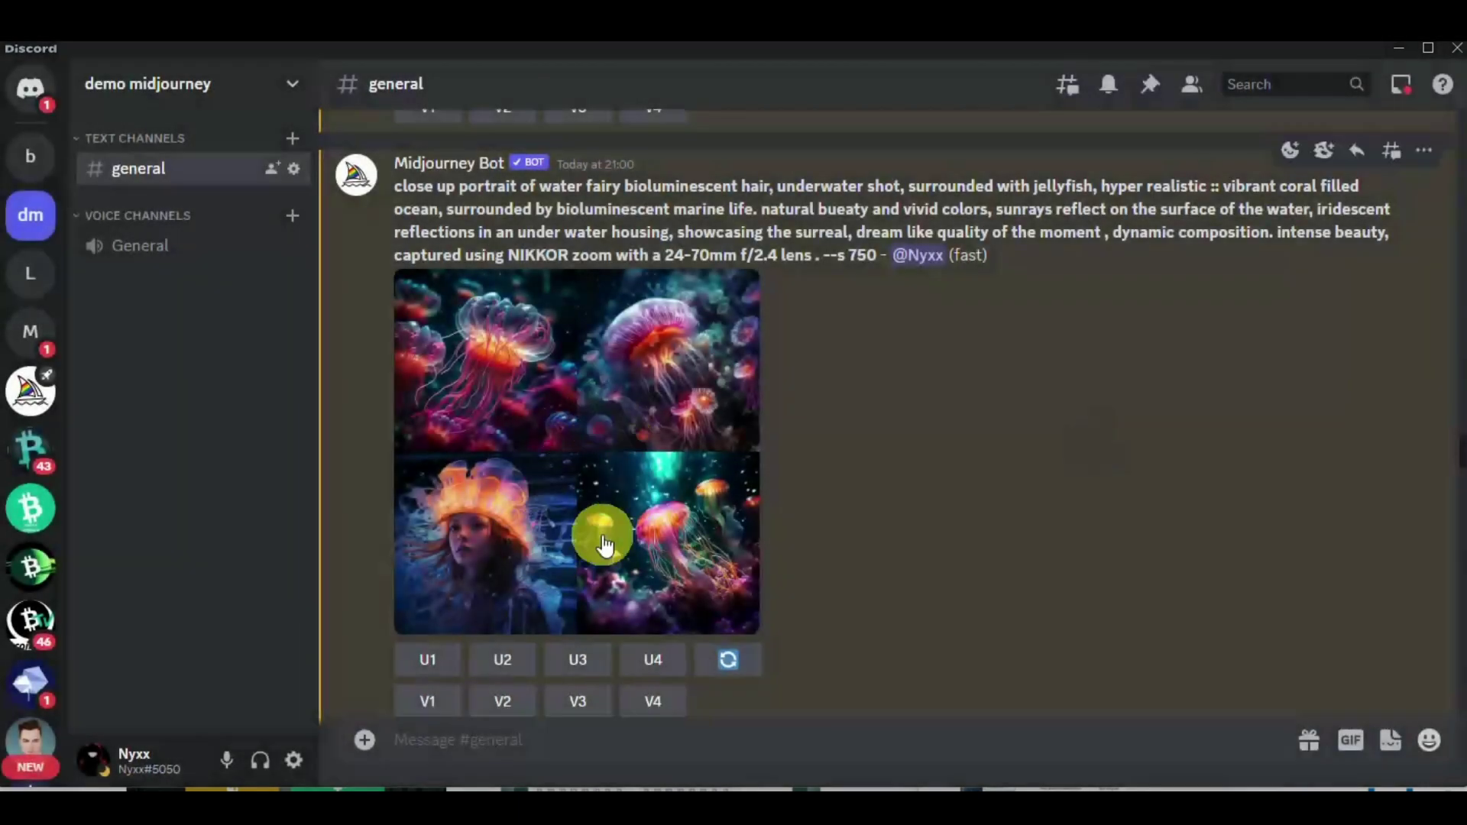
- Highlight "capture by sony alpha a 7 III camera" and the lens wording in the Sony camera prompt, then clear the highlight
{"action": "scroll", "coordinate": [602, 534], "scroll_direction": "down", "scroll_amount": 7}
{"action": "scroll", "coordinate": [602, 535], "scroll_direction": "down", "scroll_amount": 2}
{"action": "scroll", "coordinate": [602, 534], "scroll_direction": "up", "scroll_amount": 4}
{"action": "scroll", "coordinate": [602, 534], "scroll_direction": "down", "scroll_amount": 2}
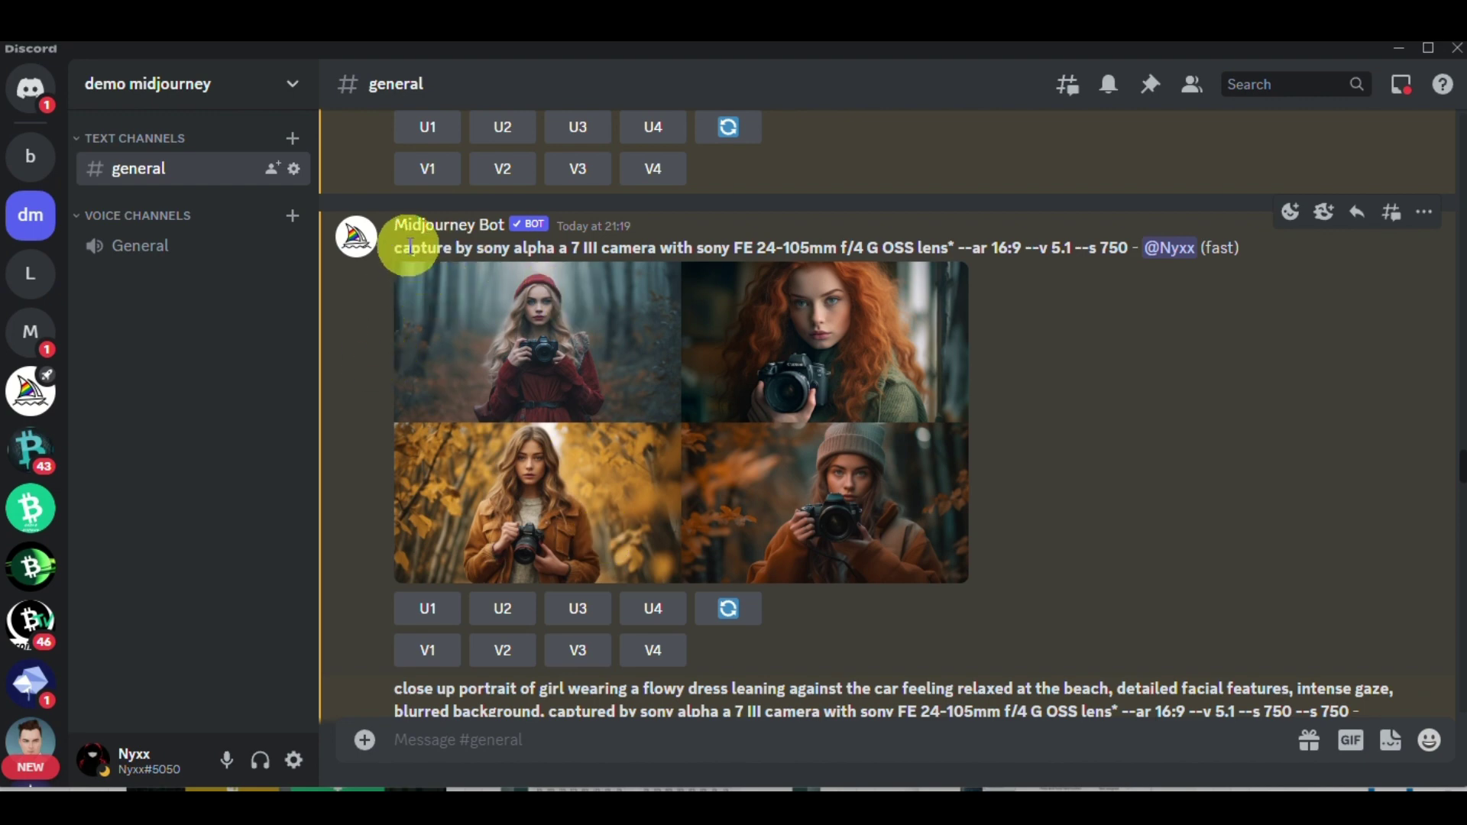
{"action": "left_click_drag", "start_coordinate": [393, 246], "coordinate": [654, 249]}
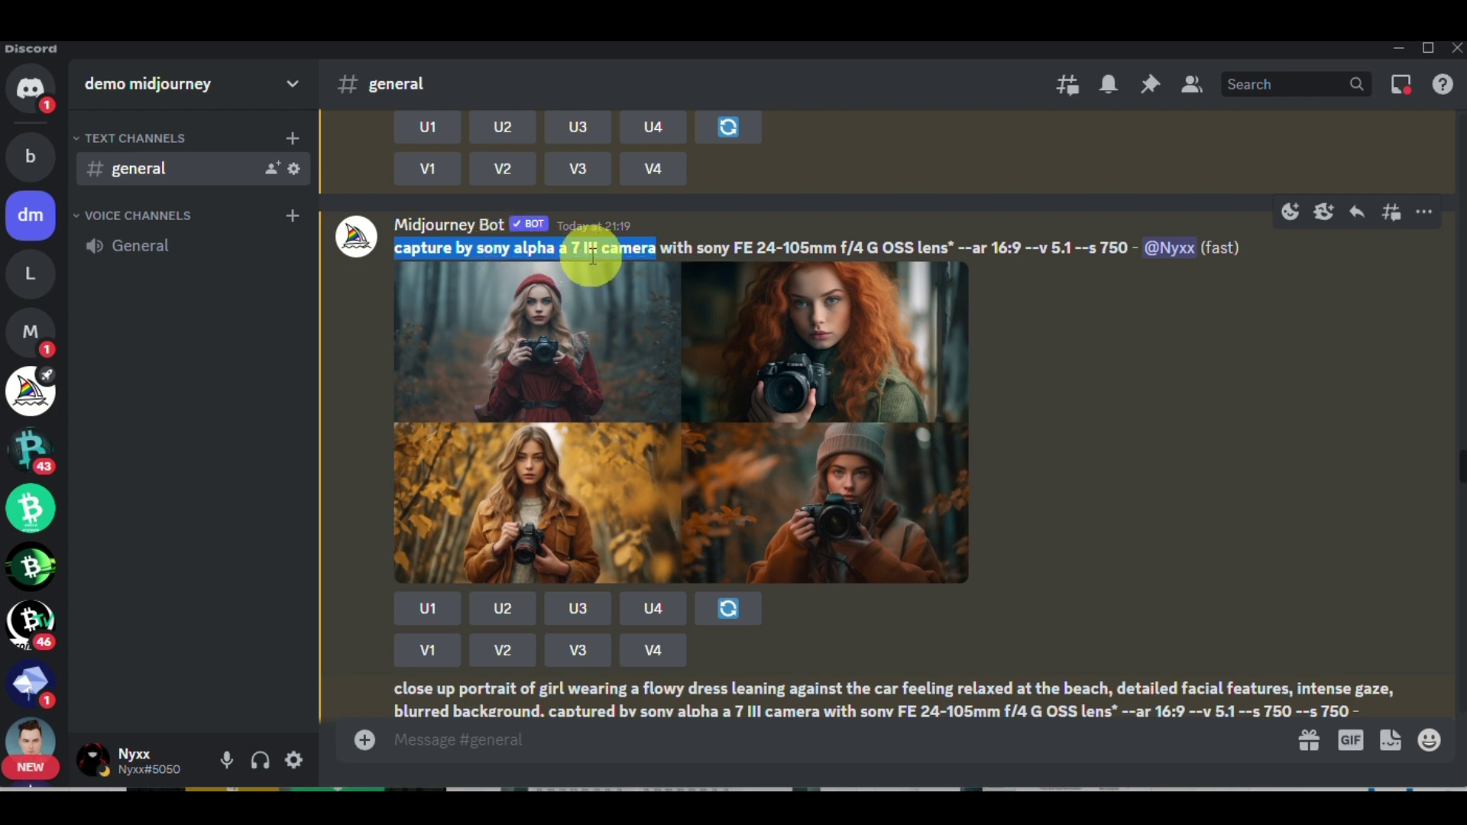
{"action": "left_click_drag", "start_coordinate": [740, 246], "coordinate": [841, 235]}
{"action": "left_click", "coordinate": [1117, 411]}
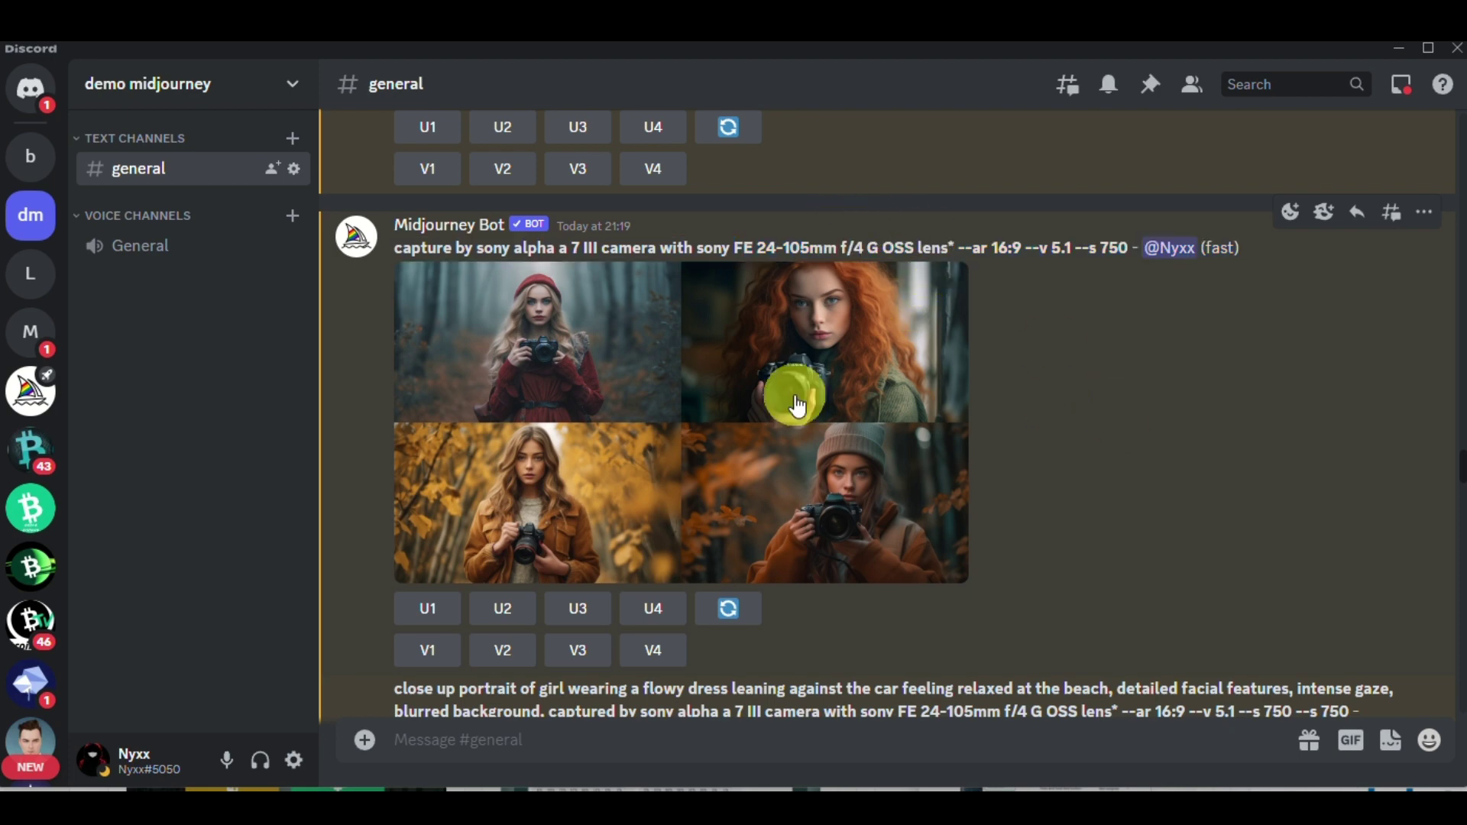
- Open the grid of women holding cameras in the browser and examine the red-dress and red-haired women enlarged, then fit the grid in view
{"action": "left_click", "coordinate": [525, 381]}
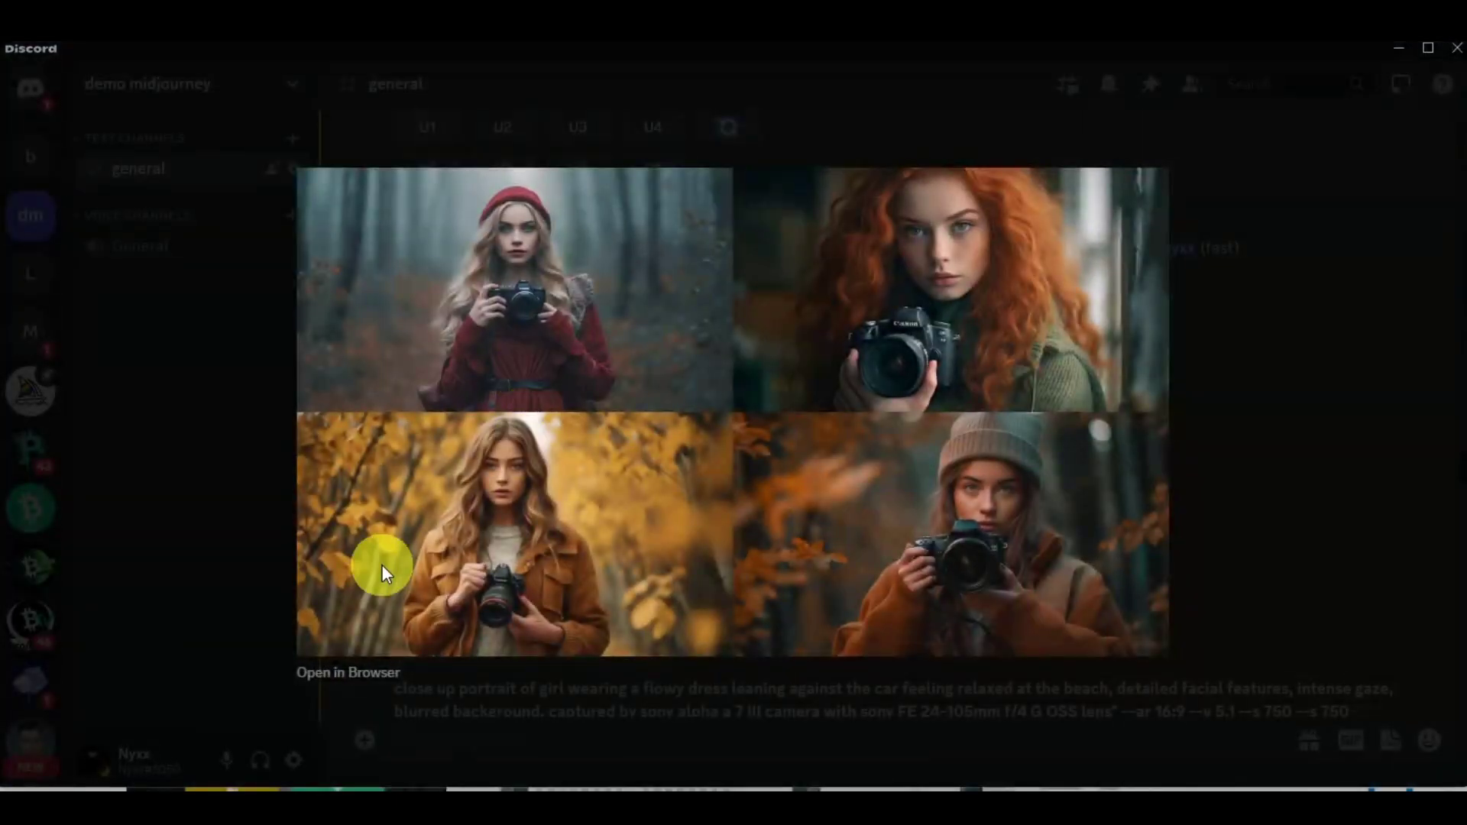
{"action": "left_click", "coordinate": [369, 673]}
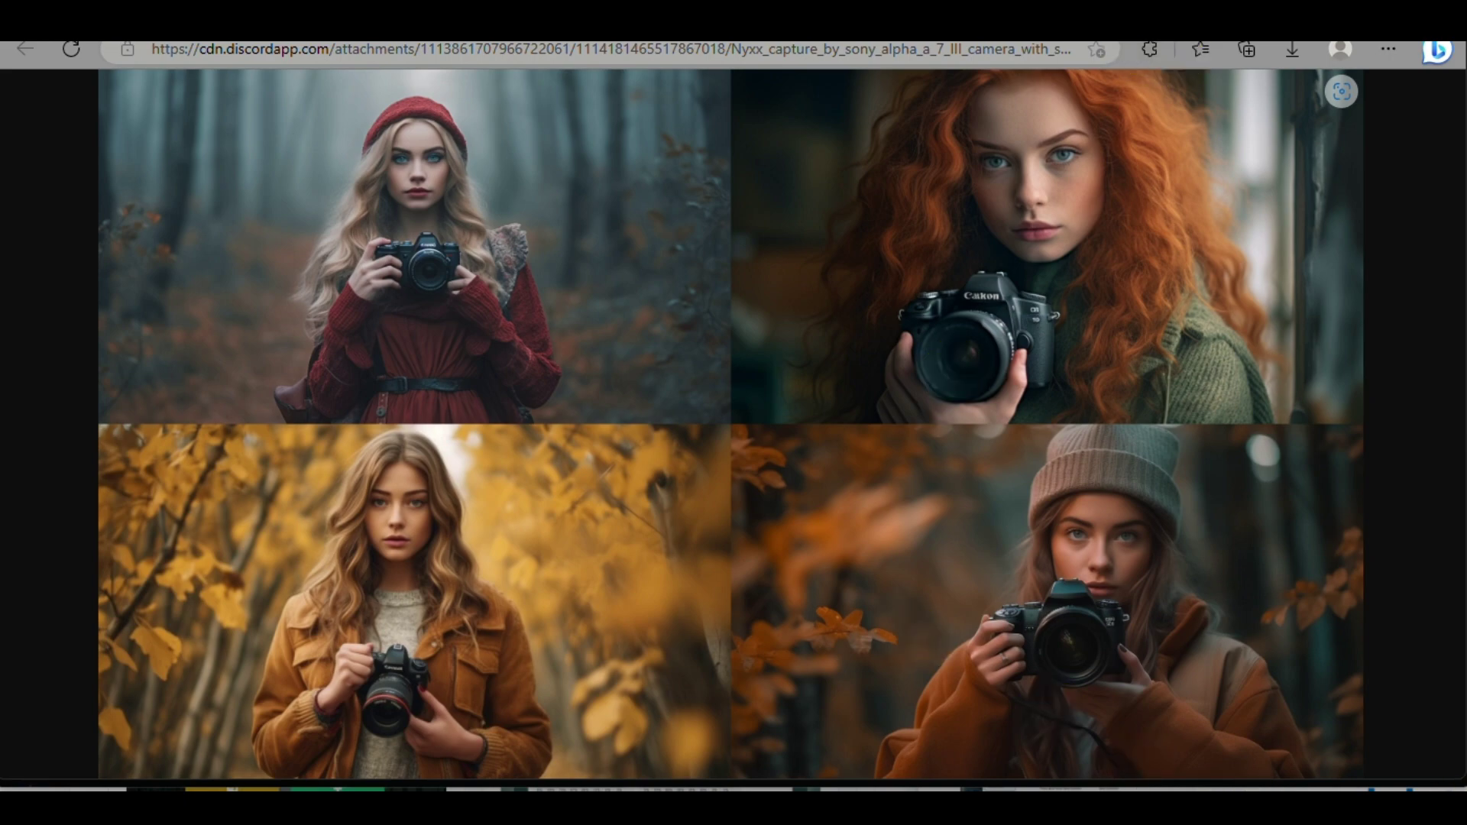
{"action": "left_click", "coordinate": [448, 530]}
{"action": "scroll", "coordinate": [447, 534], "scroll_direction": "up", "scroll_amount": 5}
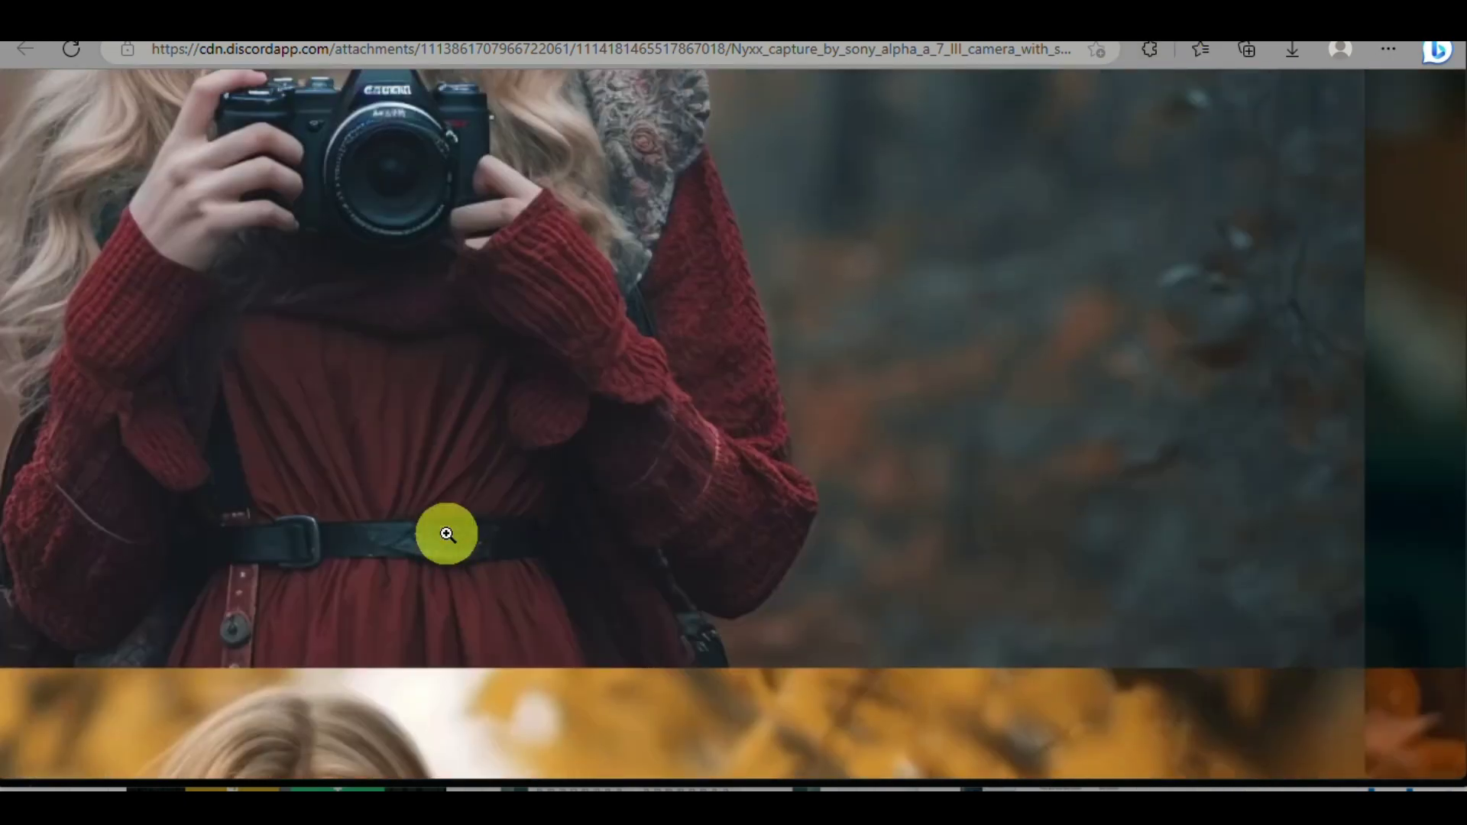
{"action": "scroll", "coordinate": [447, 534], "scroll_direction": "up", "scroll_amount": 7}
{"action": "scroll", "coordinate": [447, 534], "scroll_direction": "right", "scroll_amount": 10}
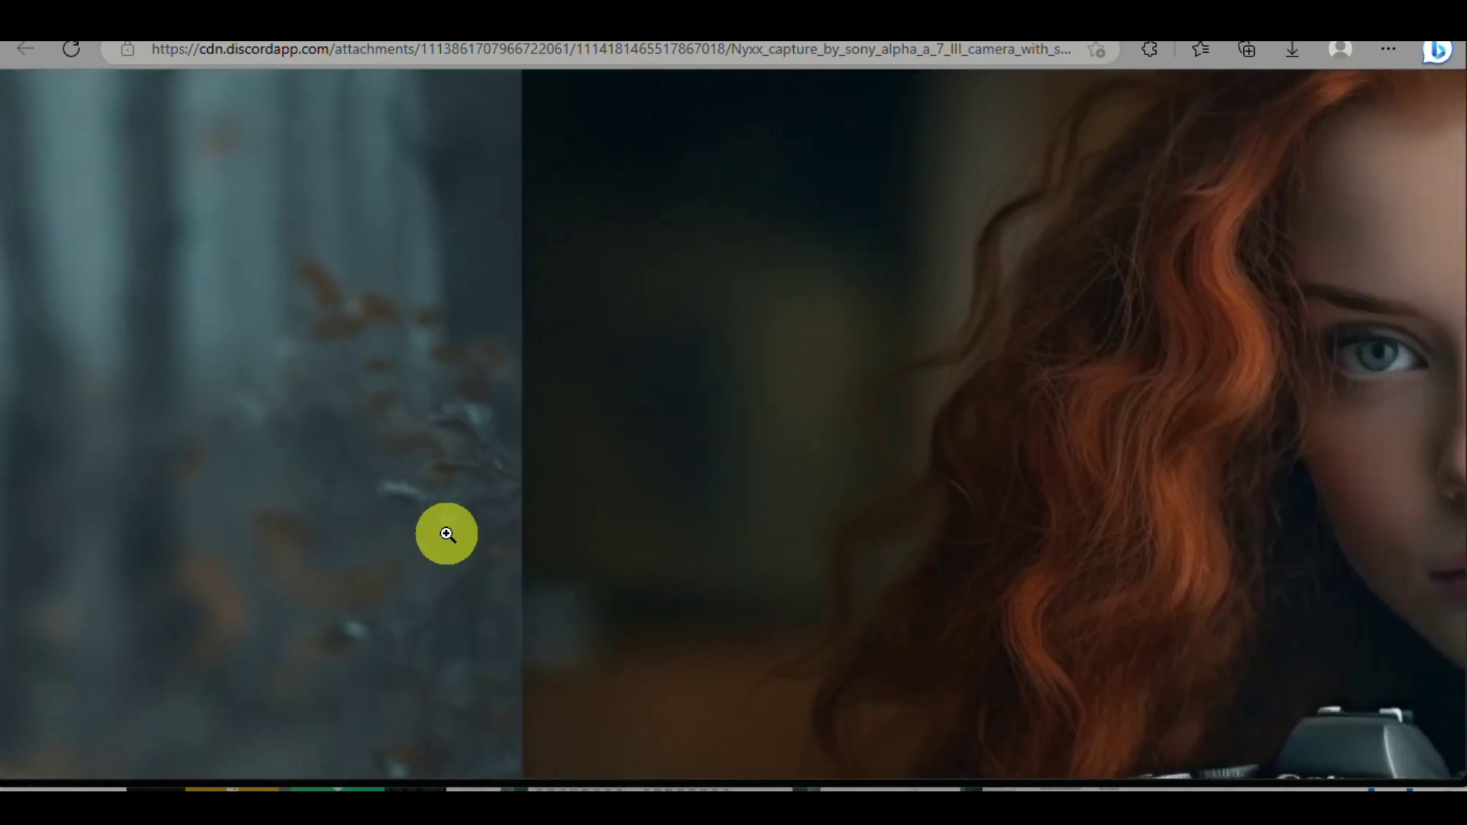
{"action": "scroll", "coordinate": [447, 534], "scroll_direction": "right", "scroll_amount": 8}
{"action": "scroll", "coordinate": [447, 534], "scroll_direction": "down", "scroll_amount": 5}
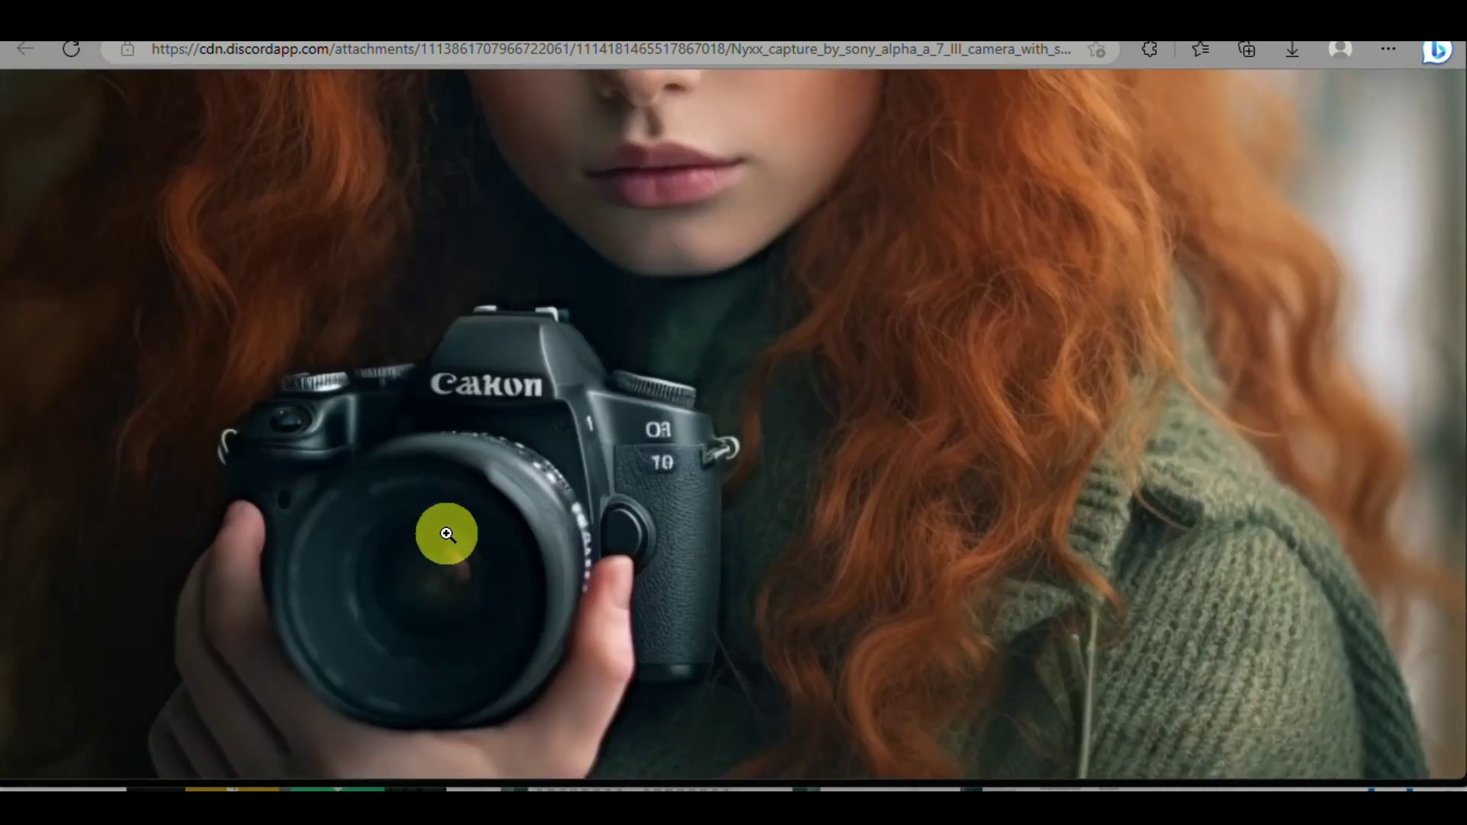
{"action": "left_click", "coordinate": [447, 534]}
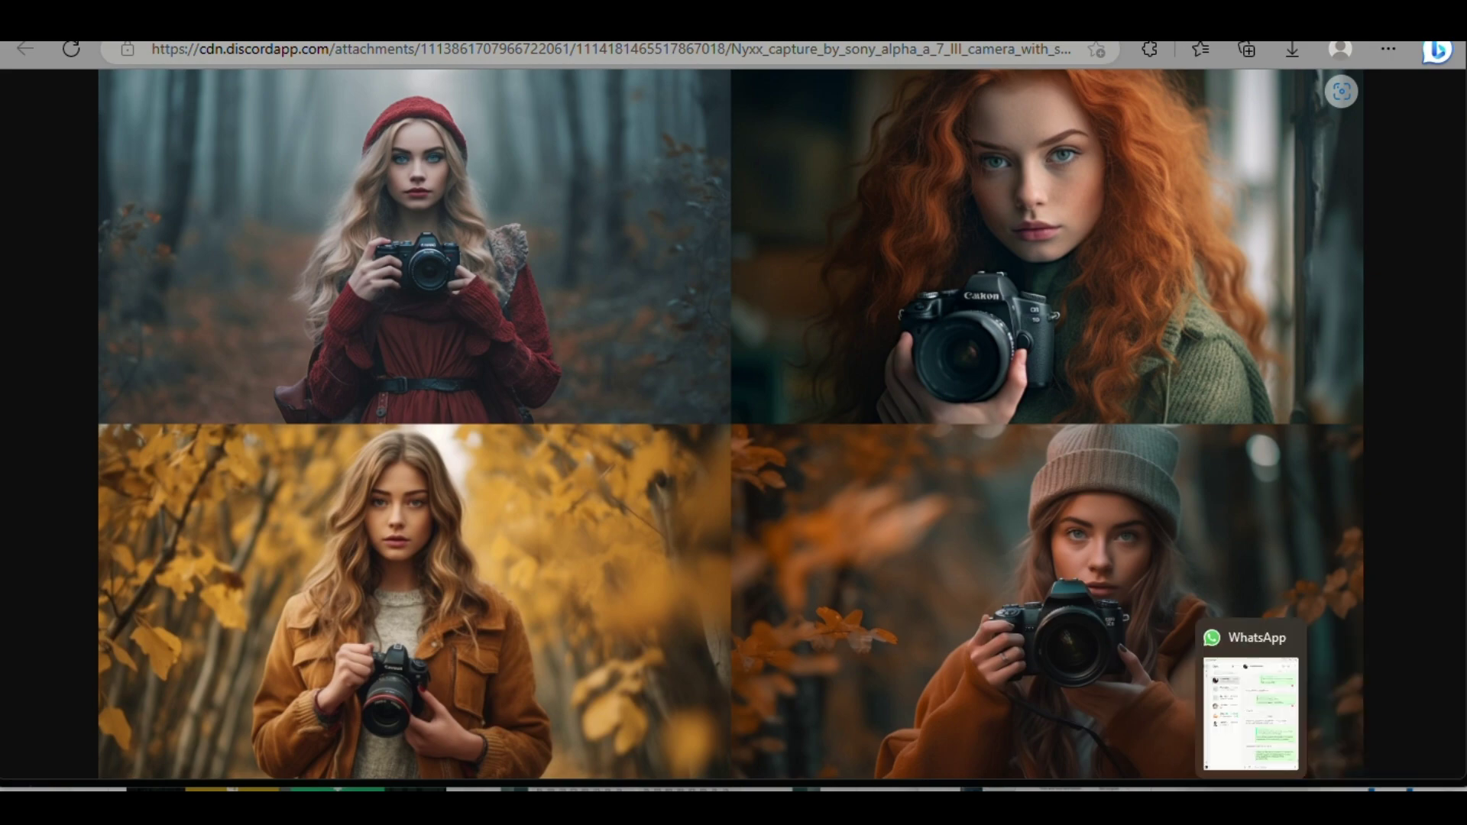
- Return to Discord, close the image preview, and highlight the "16:9" and "v 5.1" parameters in the Sony camera prompt
{"action": "left_click", "coordinate": [1311, 787]}
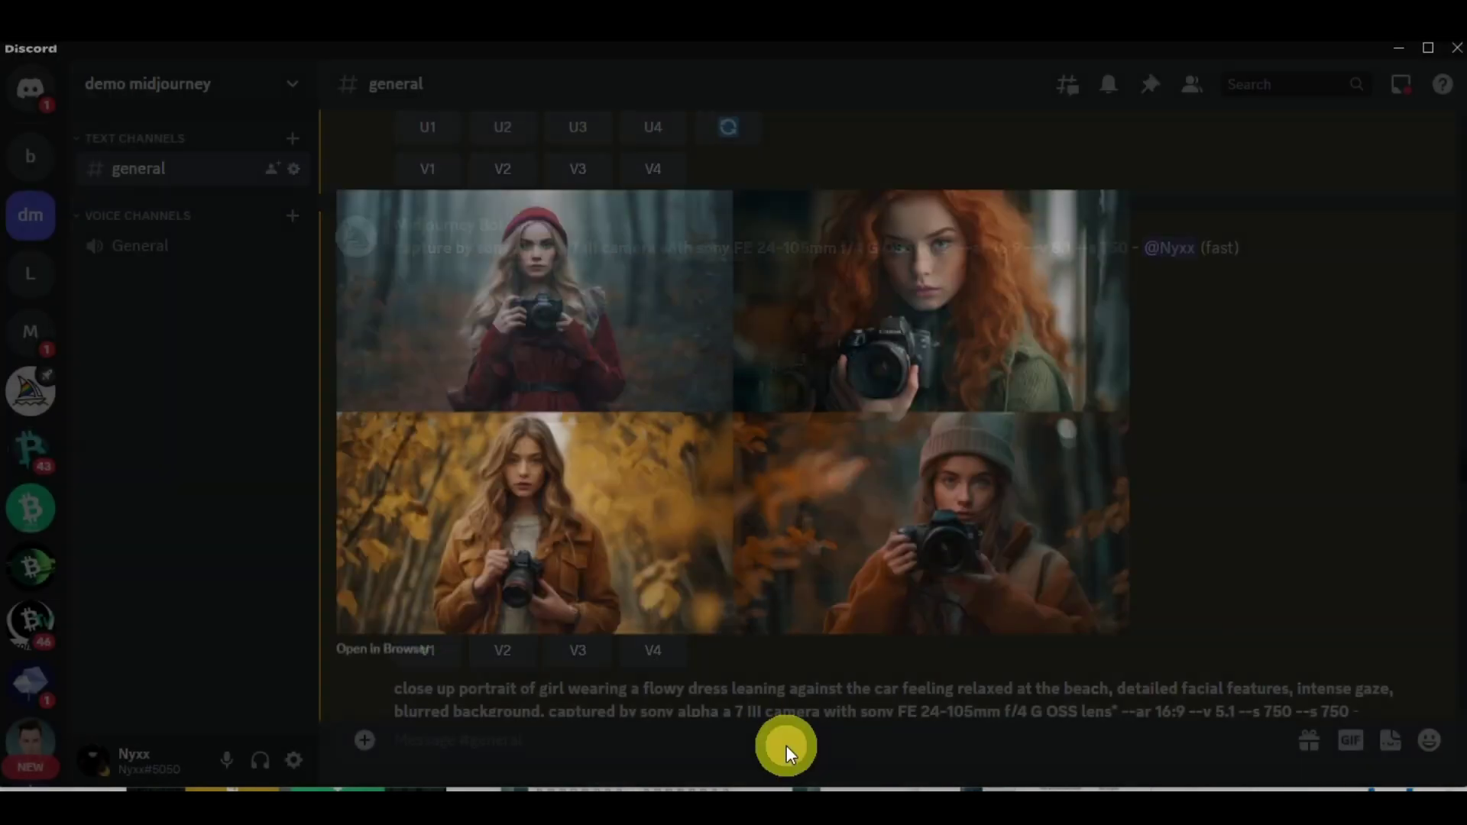
{"action": "left_click", "coordinate": [787, 745]}
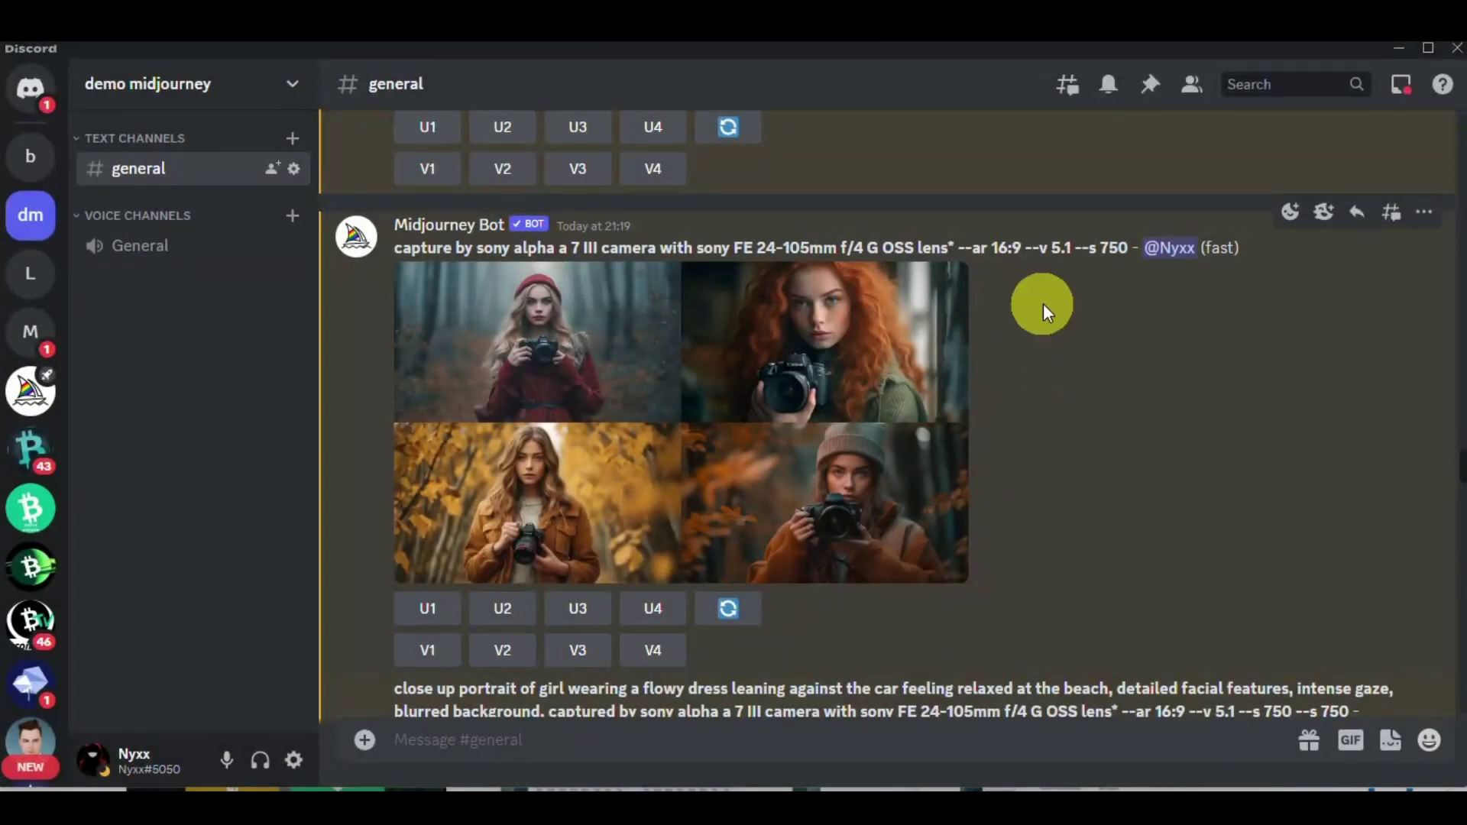
{"action": "left_click_drag", "start_coordinate": [994, 250], "coordinate": [1019, 248]}
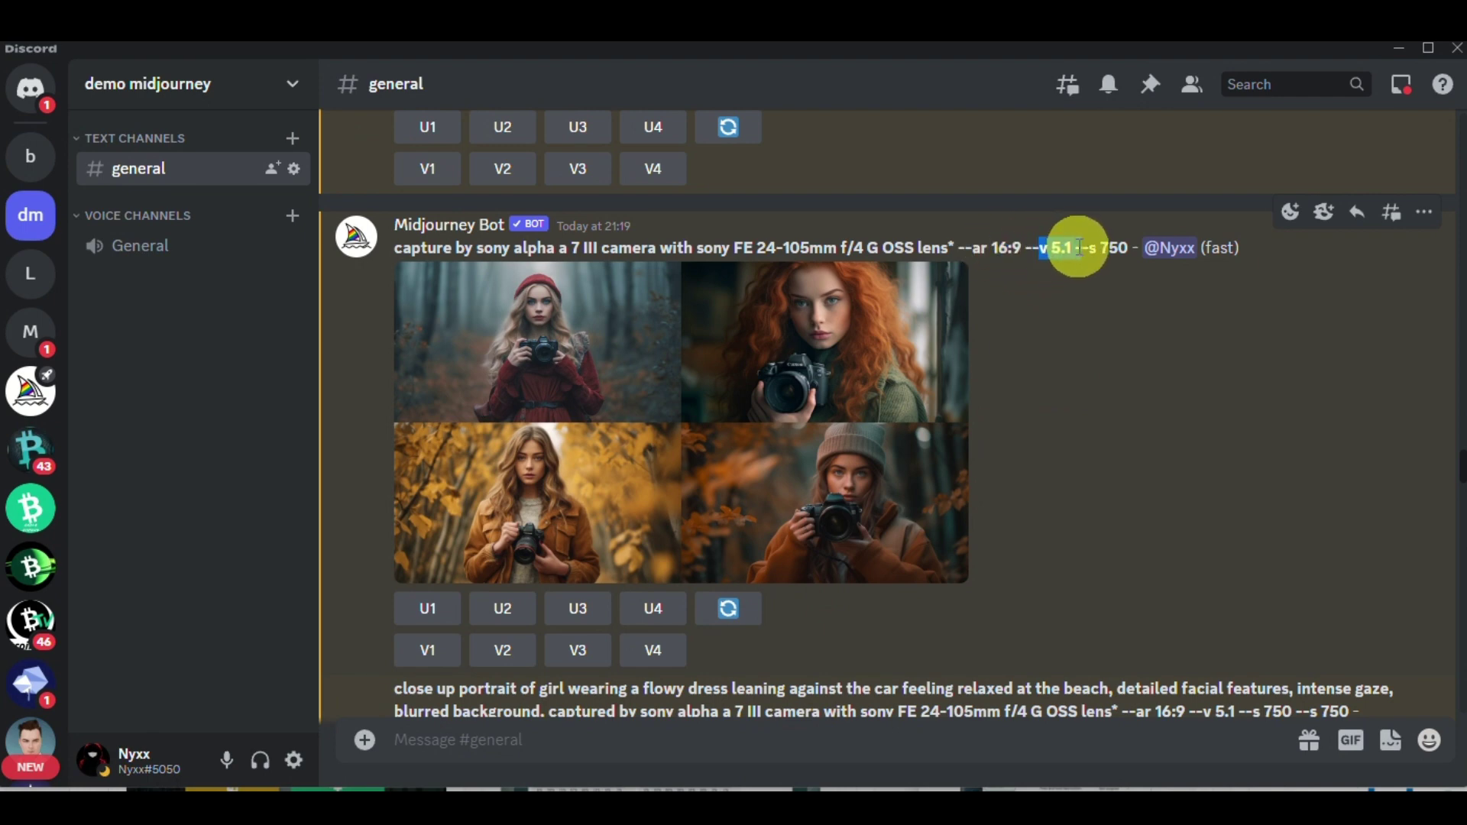
- Highlight the opening scene description and the "sony alpha a 7 III camera" wording in the prompt of the girl leaning against the car
{"action": "scroll", "coordinate": [927, 337], "scroll_direction": "down", "scroll_amount": 10}
{"action": "scroll", "coordinate": [907, 401], "scroll_direction": "up", "scroll_amount": 5}
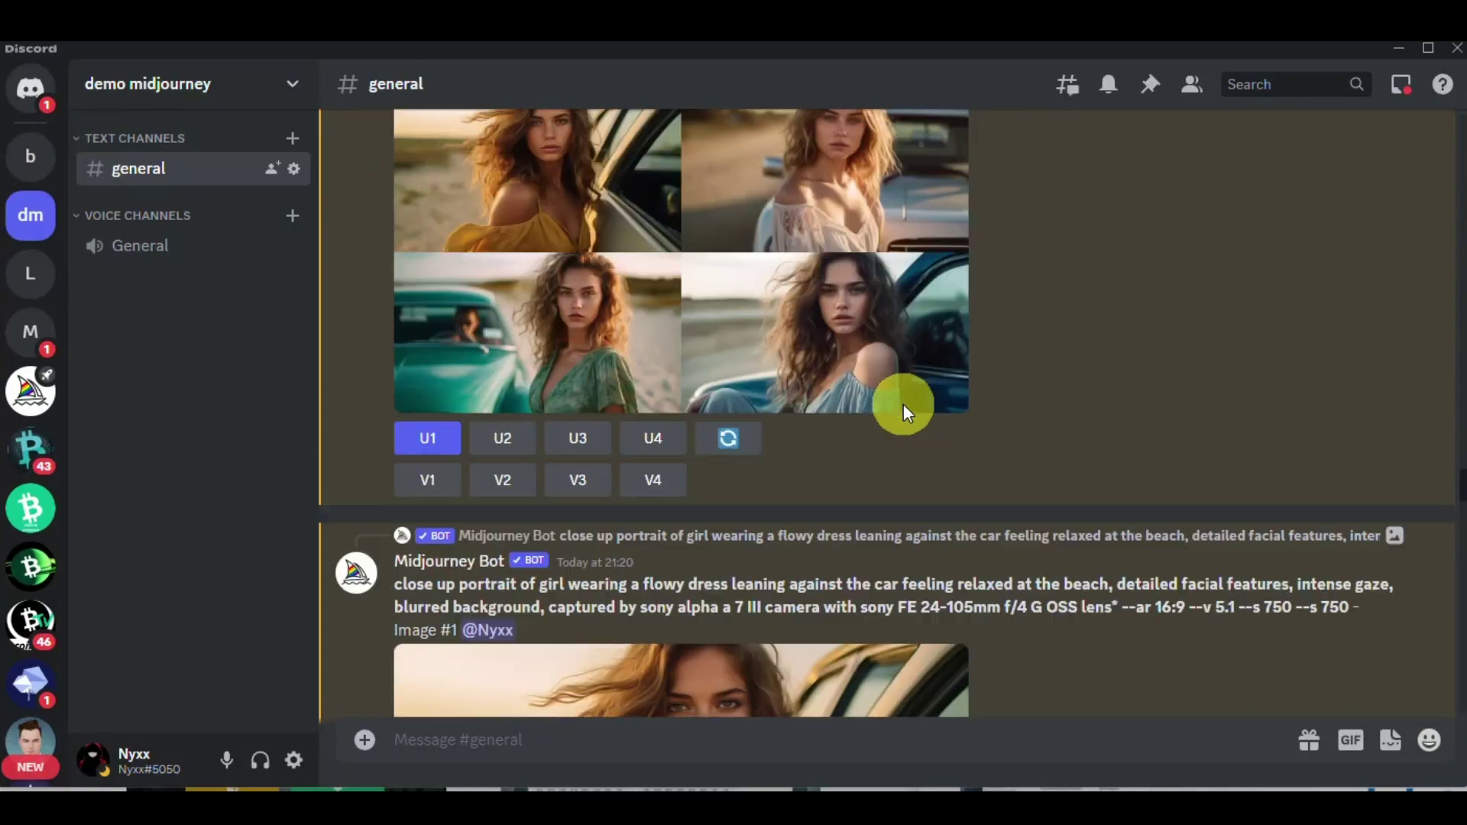
{"action": "scroll", "coordinate": [903, 403], "scroll_direction": "up", "scroll_amount": 3}
{"action": "scroll", "coordinate": [385, 333], "scroll_direction": "up", "scroll_amount": 2}
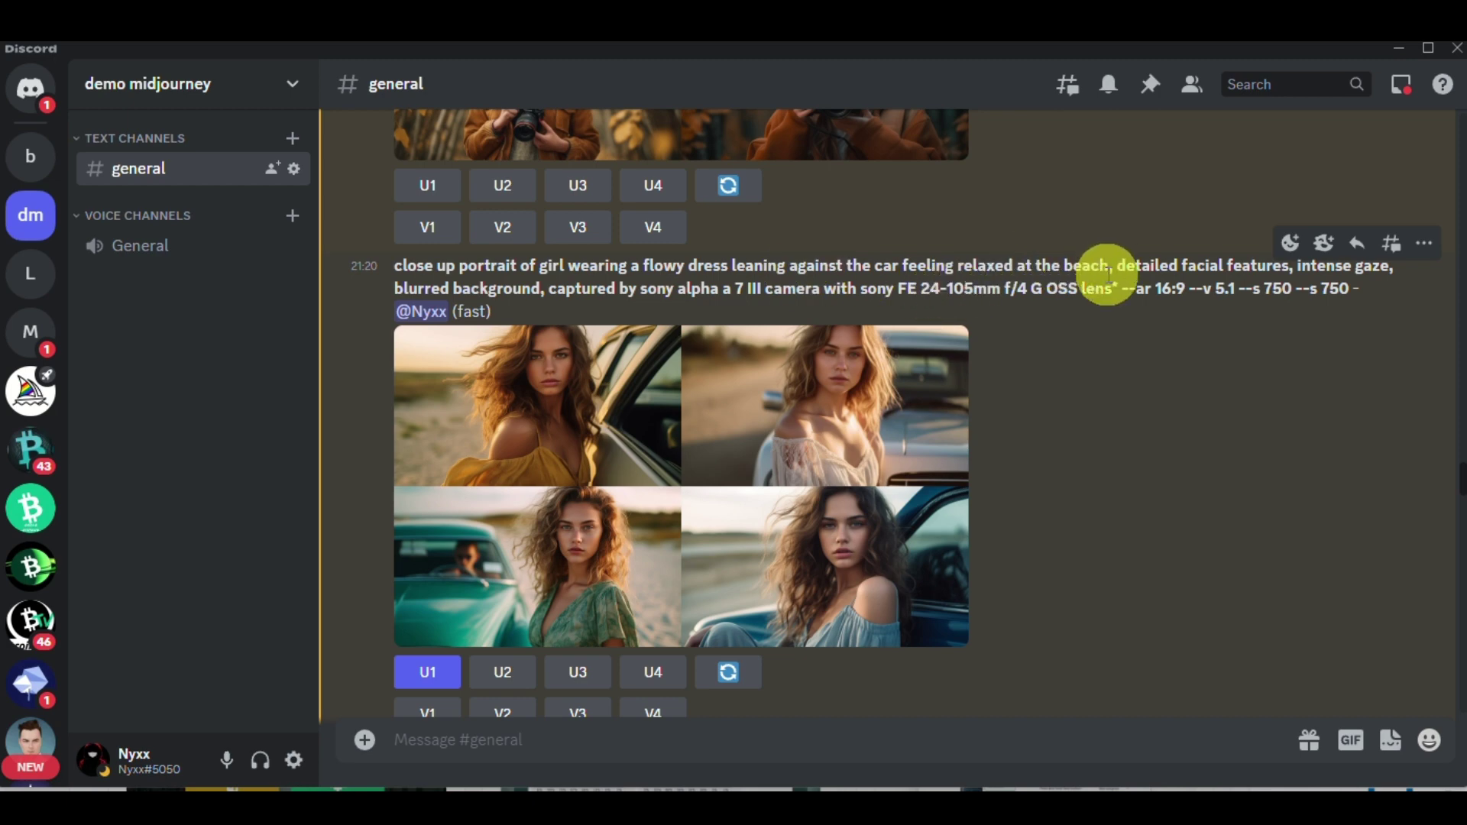
{"action": "left_click_drag", "start_coordinate": [1111, 267], "coordinate": [415, 265]}
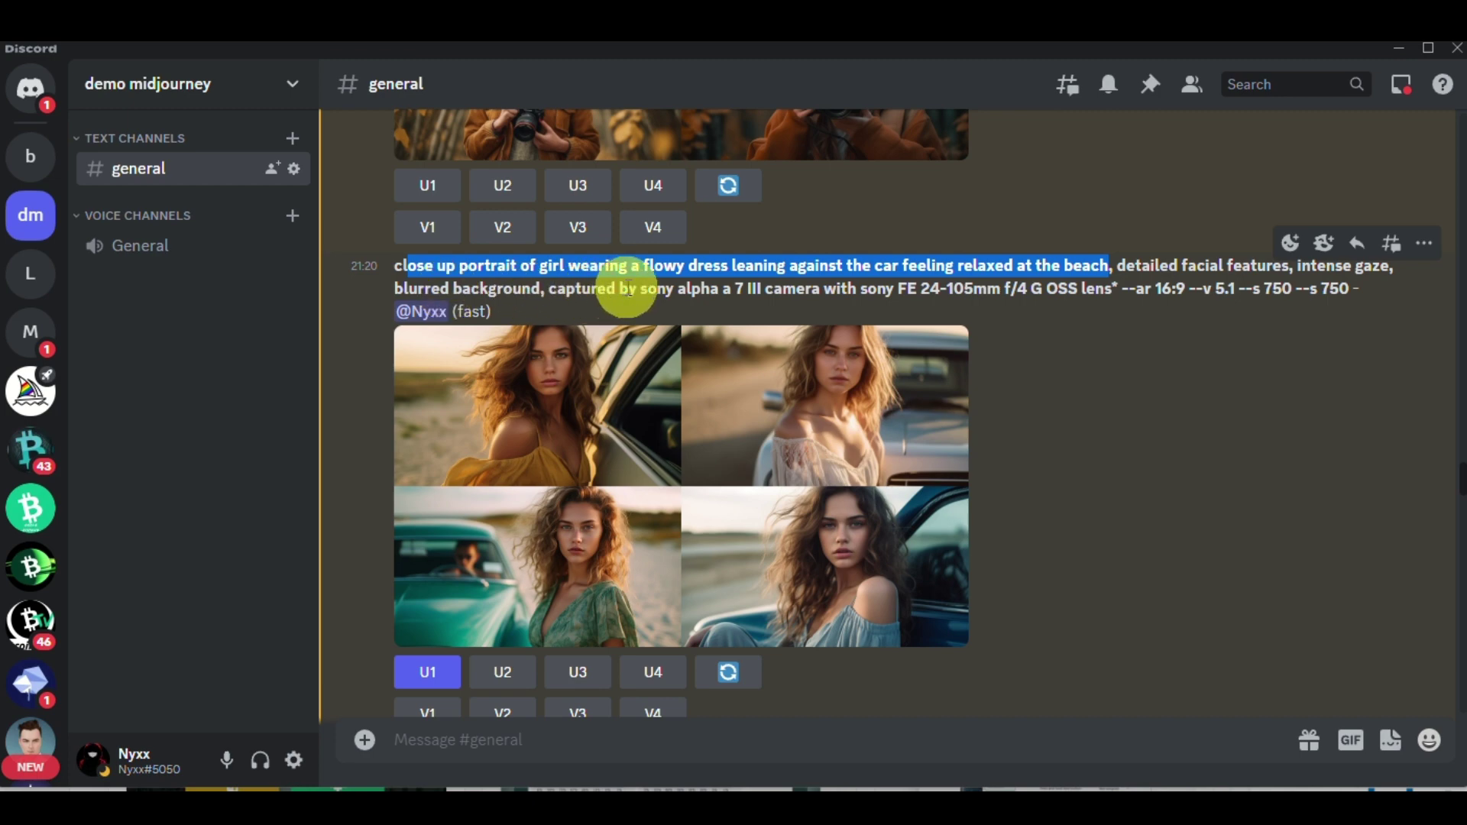
{"action": "left_click_drag", "start_coordinate": [638, 293], "coordinate": [966, 292]}
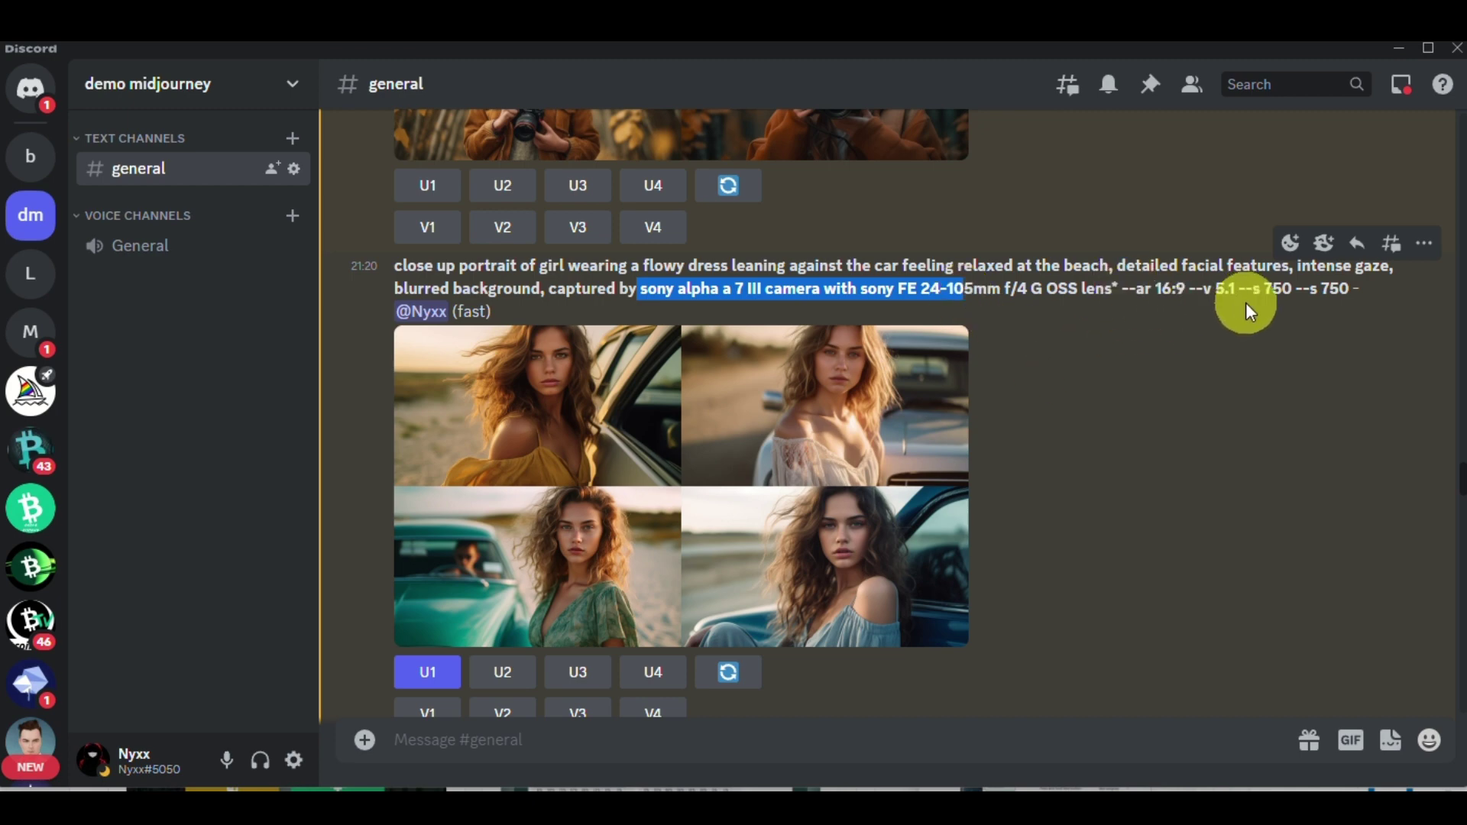
{"action": "left_click", "coordinate": [1117, 351]}
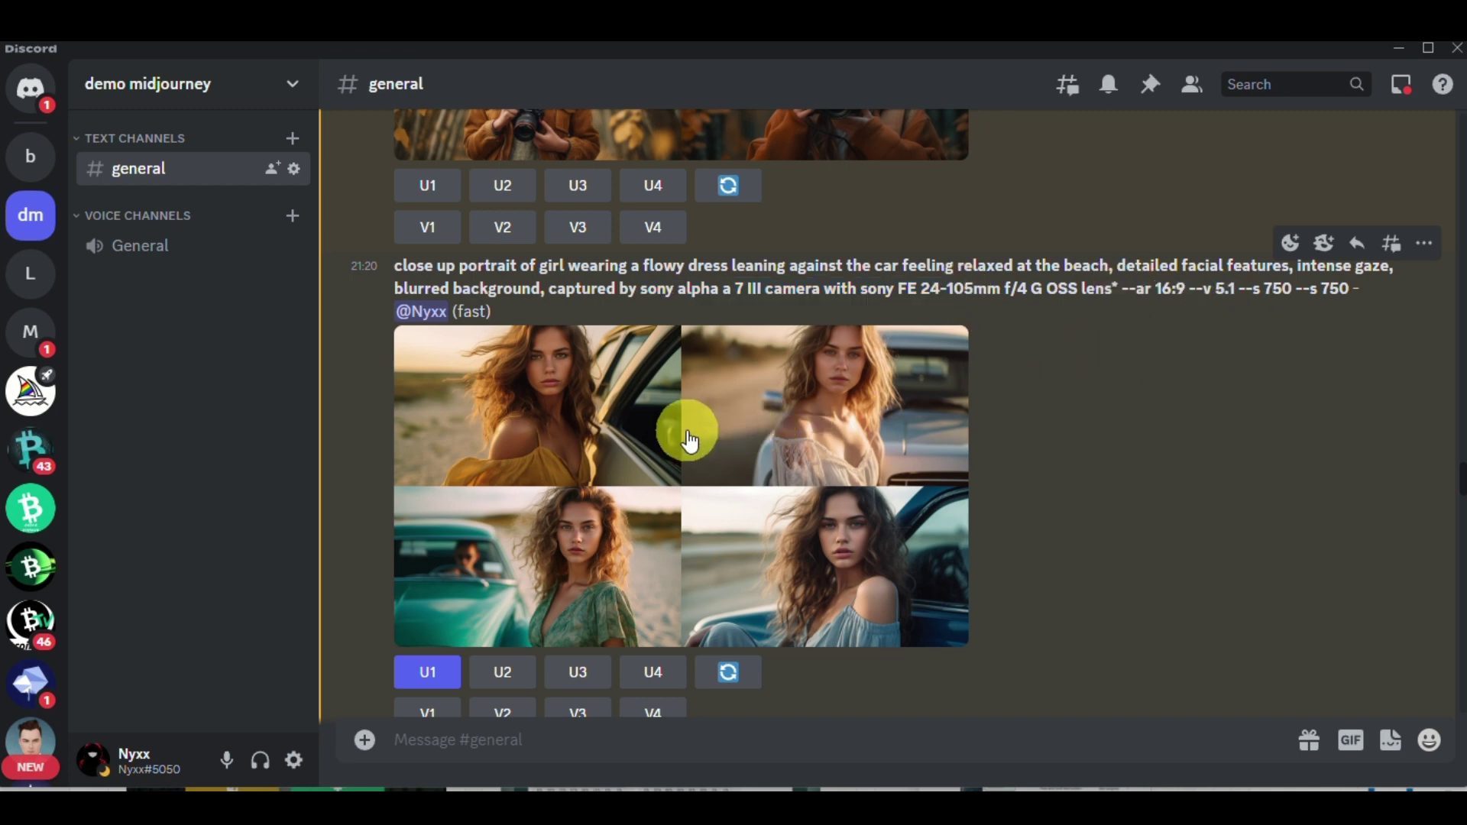
- Preview the grid of the girl leaning against the car and compare it with the upscaled Image #1 below it
{"action": "left_click", "coordinate": [633, 431]}
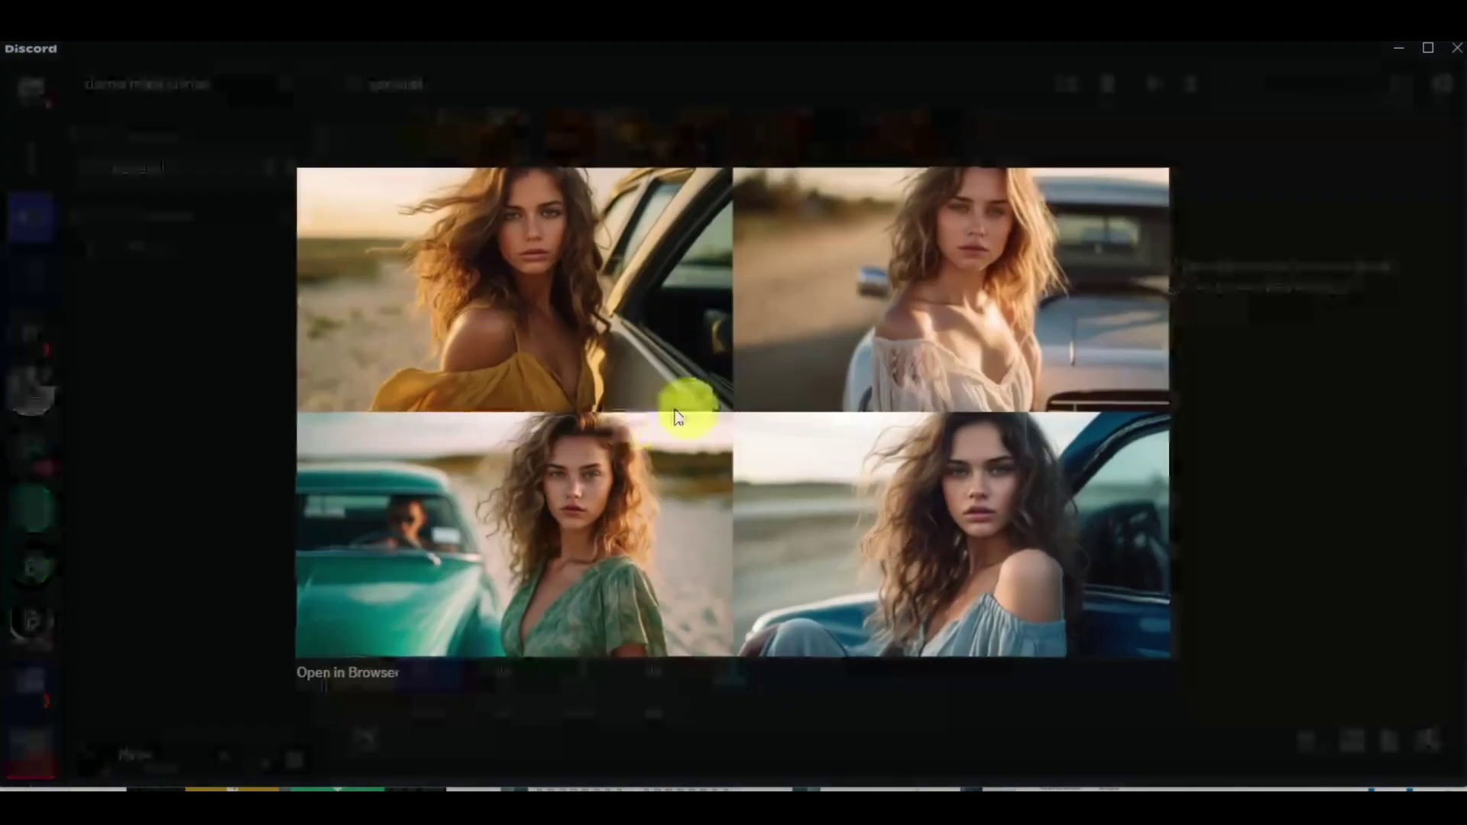
{"action": "left_click", "coordinate": [1228, 360]}
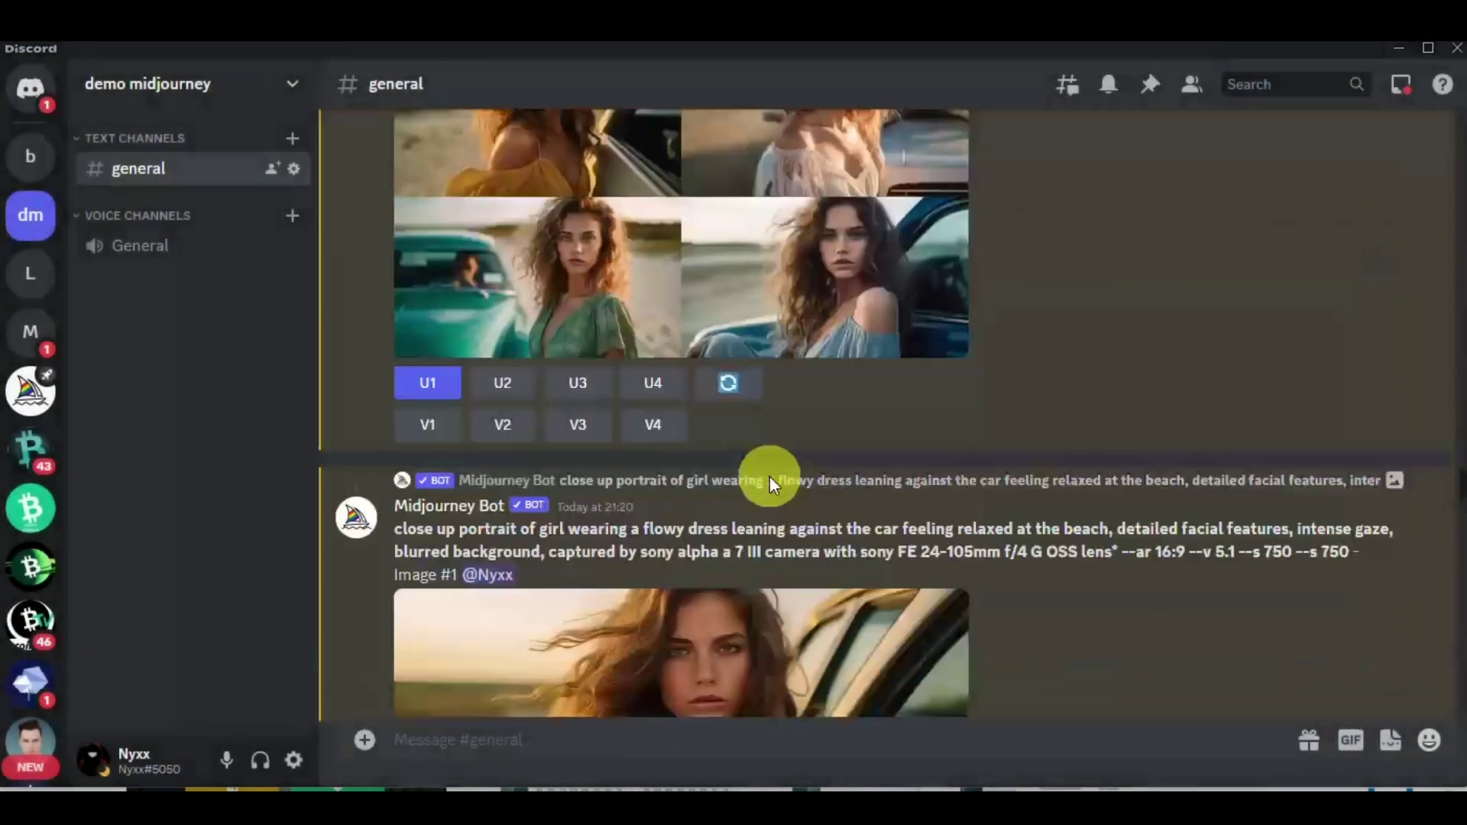
{"action": "scroll", "coordinate": [471, 231], "scroll_direction": "up", "scroll_amount": 5}
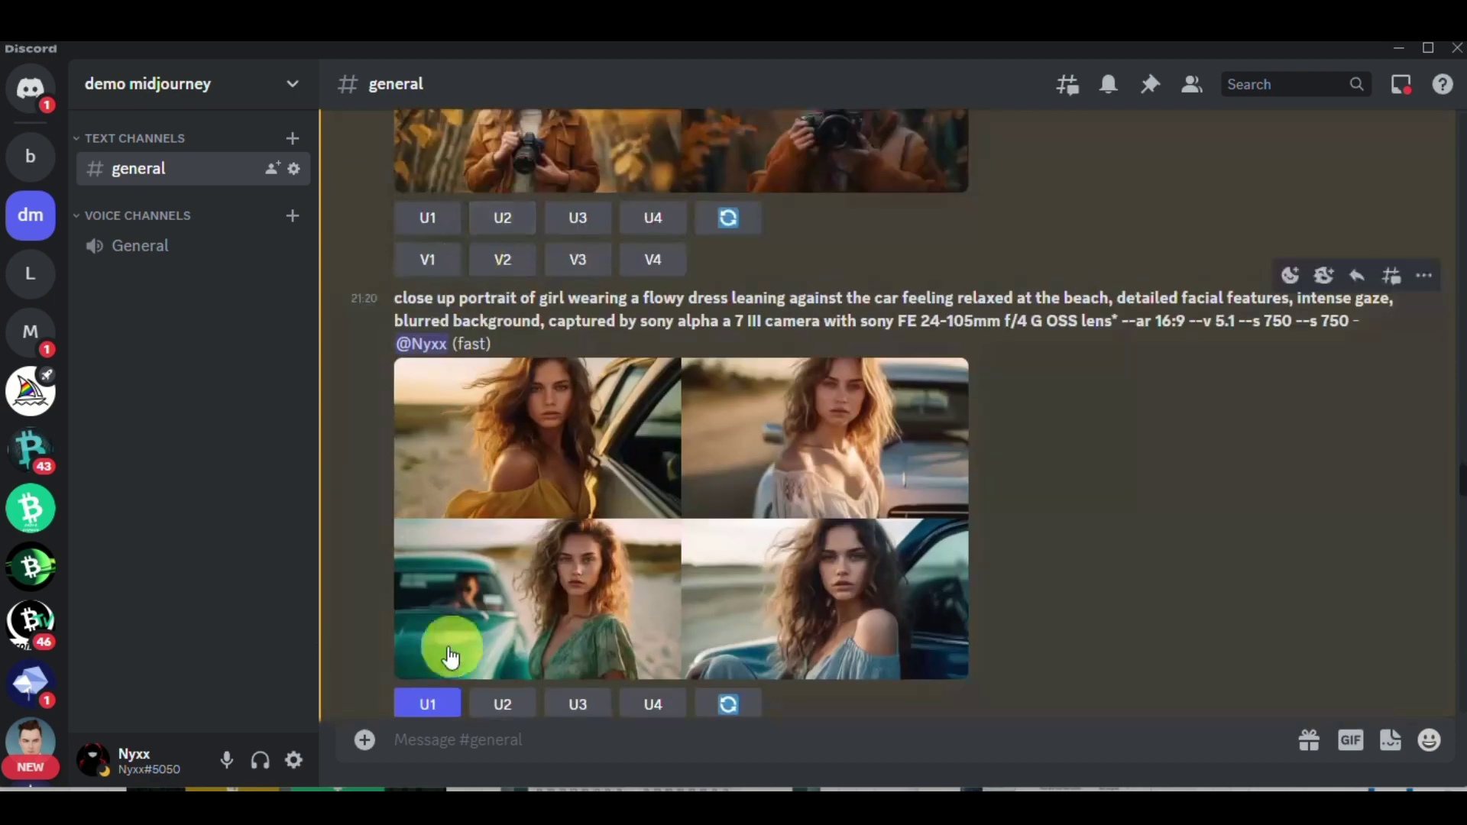
{"action": "scroll", "coordinate": [455, 661], "scroll_direction": "down", "scroll_amount": 5}
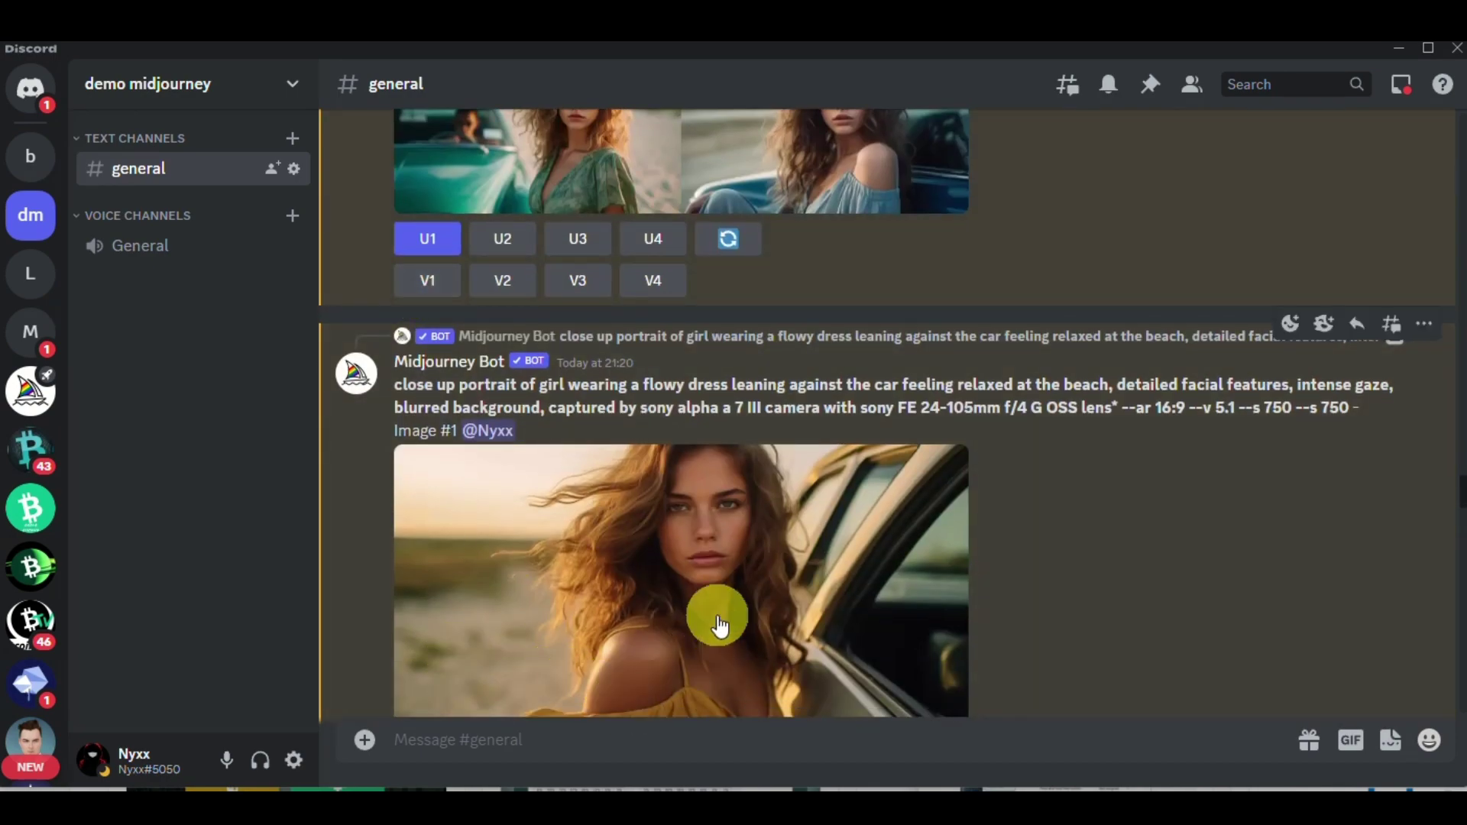
{"action": "scroll", "coordinate": [419, 289], "scroll_direction": "up", "scroll_amount": 3}
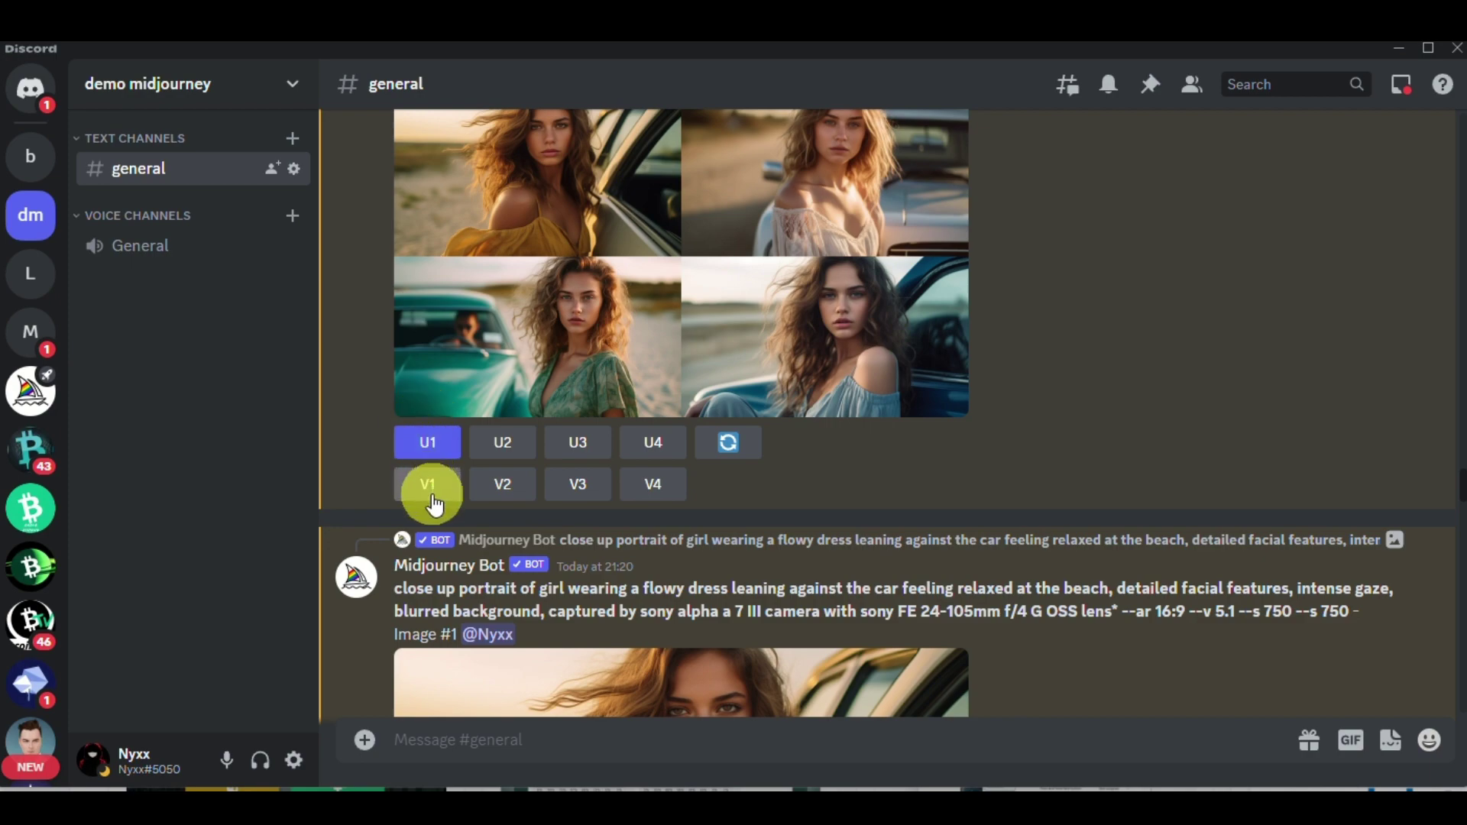
{"action": "scroll", "coordinate": [432, 499], "scroll_direction": "down", "scroll_amount": 6}
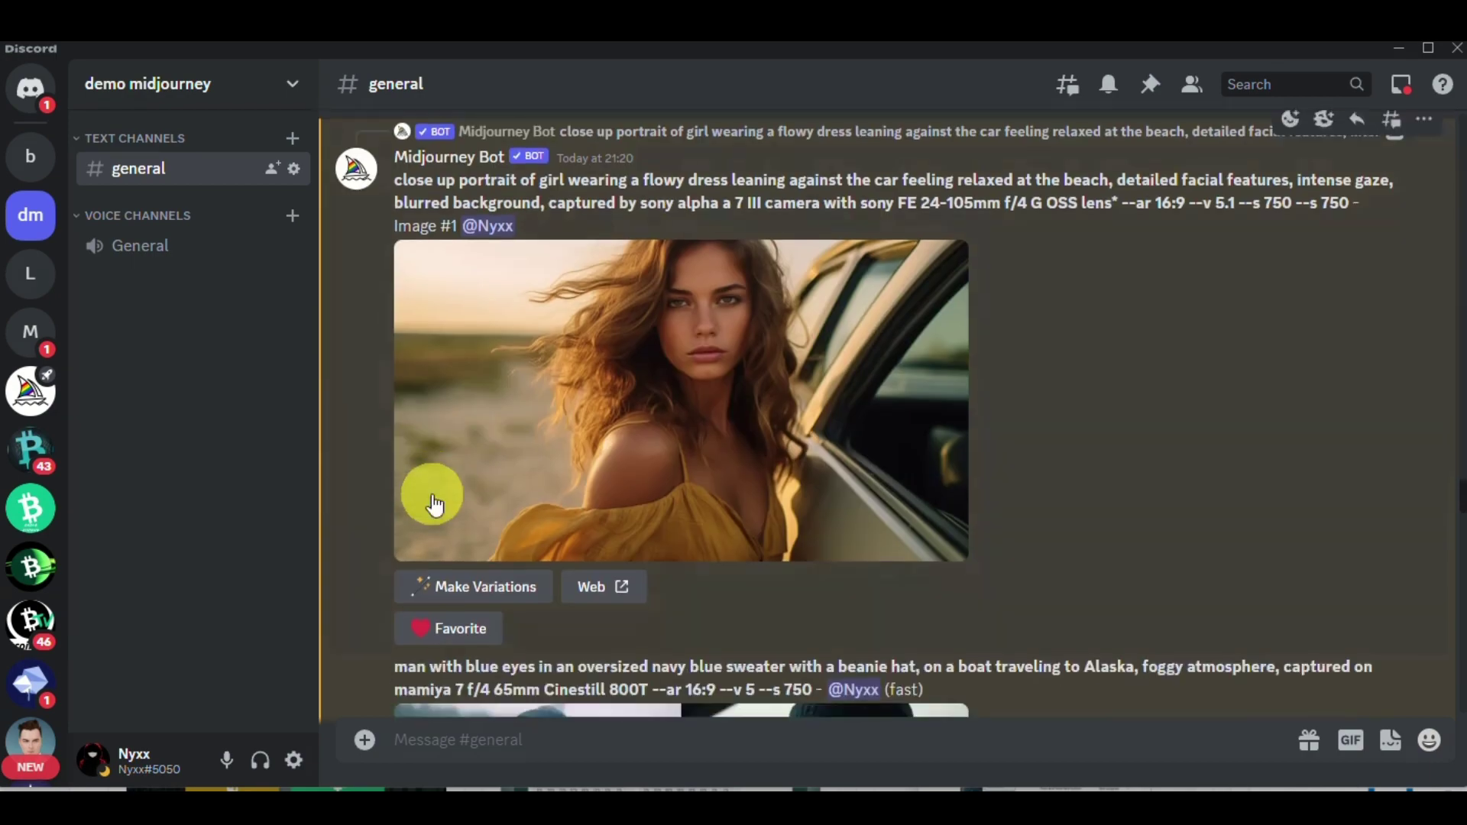
- Highlight "foggy atmosphere" and the wording from "mamiya 7 f/4 65mm Cinestill 800T" through the parameters in the beanie-hat man's prompt
{"action": "scroll", "coordinate": [628, 394], "scroll_direction": "down", "scroll_amount": 6}
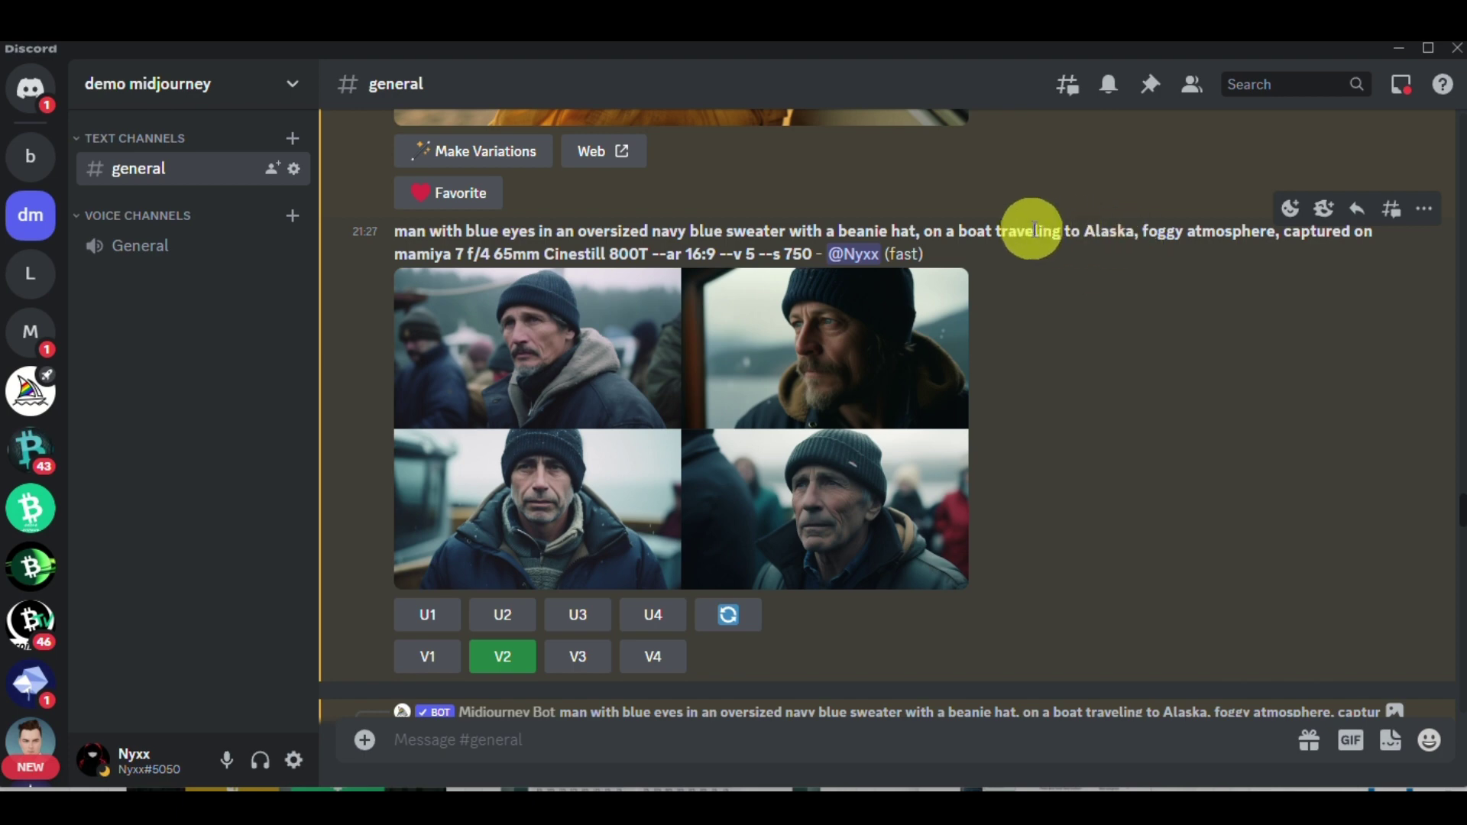
{"action": "left_click_drag", "start_coordinate": [956, 230], "coordinate": [1284, 233]}
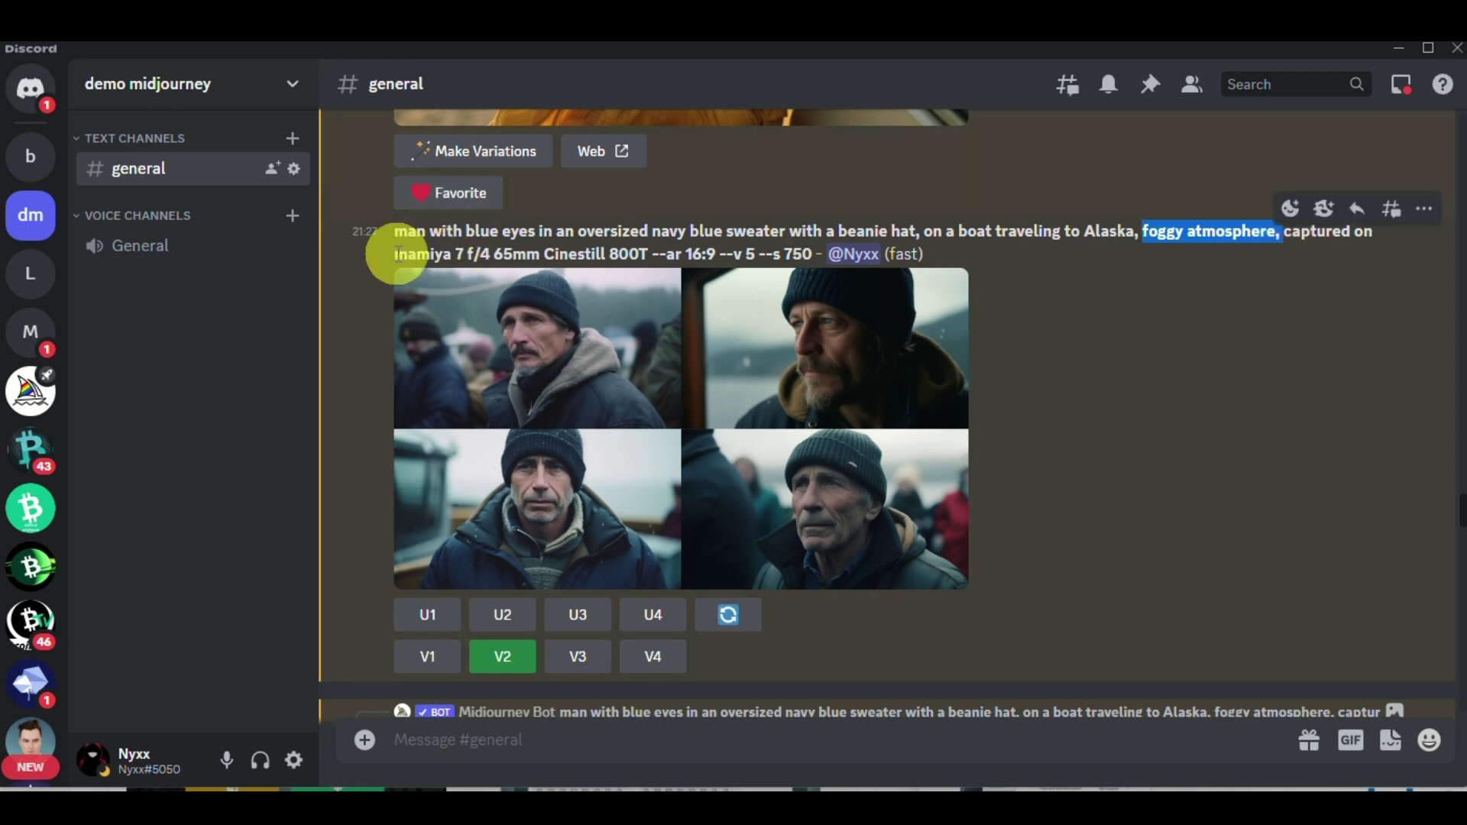
{"action": "left_click_drag", "start_coordinate": [398, 254], "coordinate": [787, 269]}
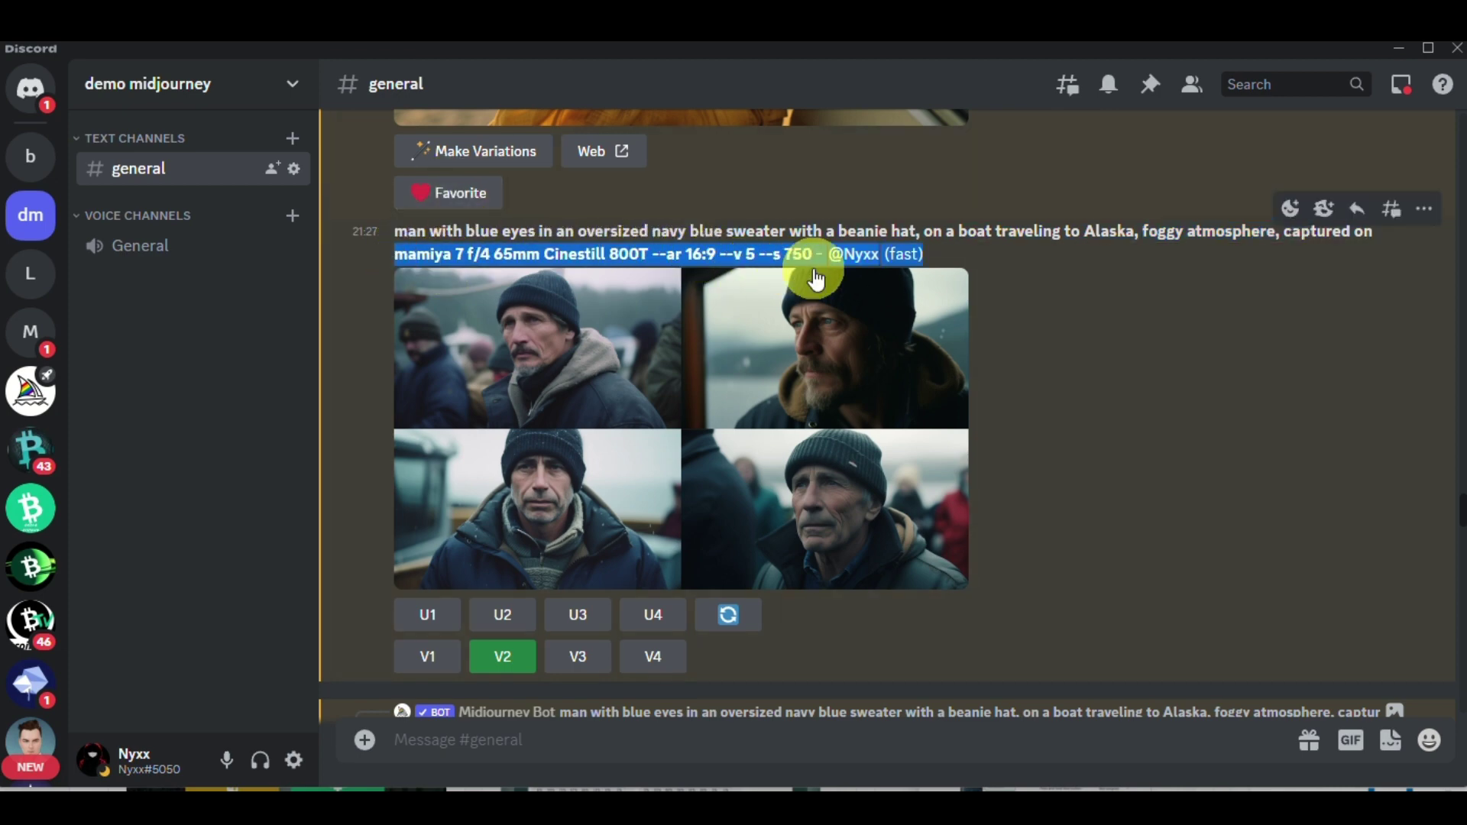
- Open the grid of men in beanie hats in the browser and examine the first man enlarged, then fit the grid in view
{"action": "left_click", "coordinate": [754, 432]}
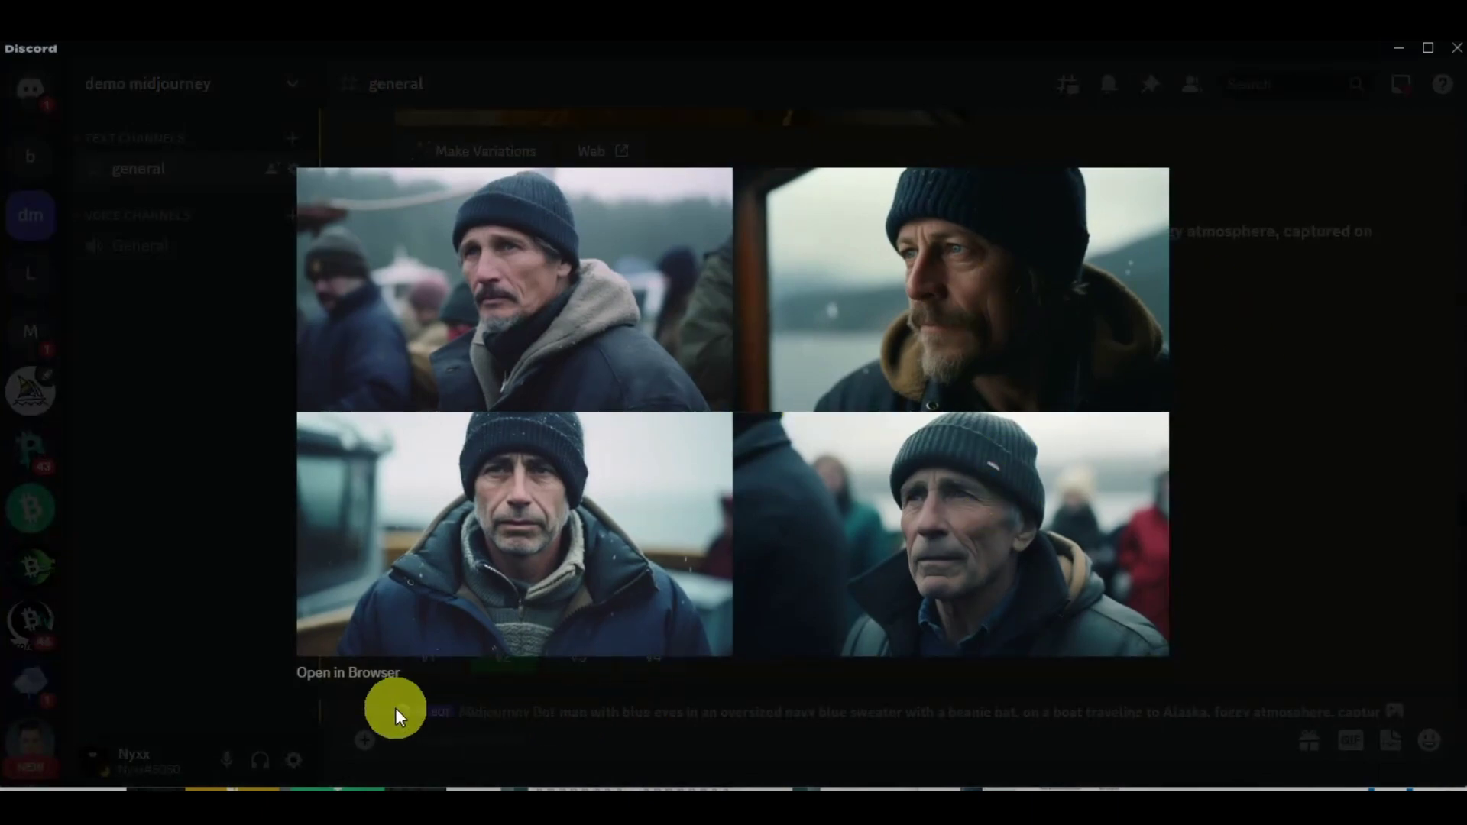
{"action": "left_click", "coordinate": [374, 674]}
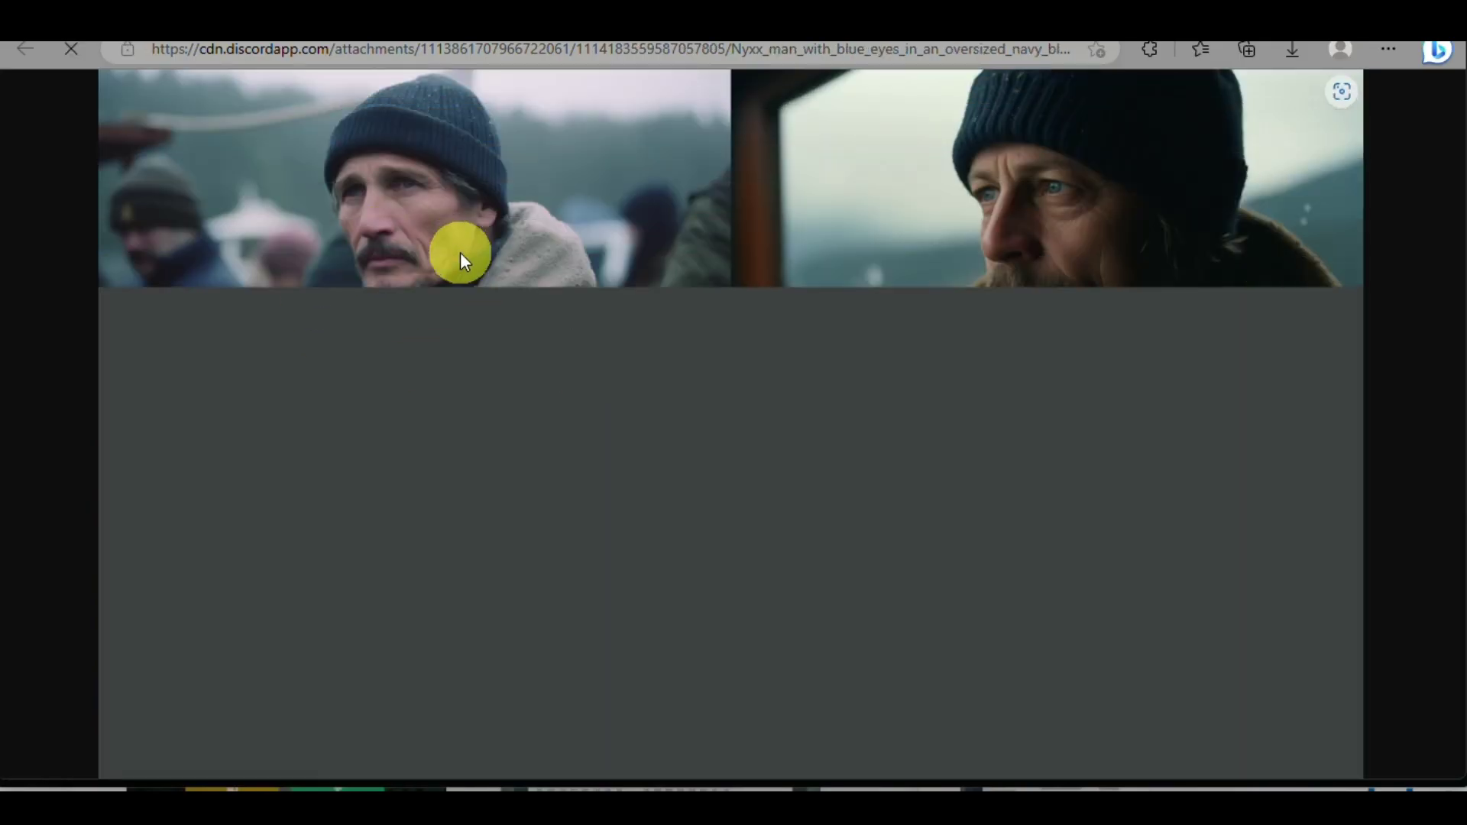
{"action": "left_click", "coordinate": [329, 204]}
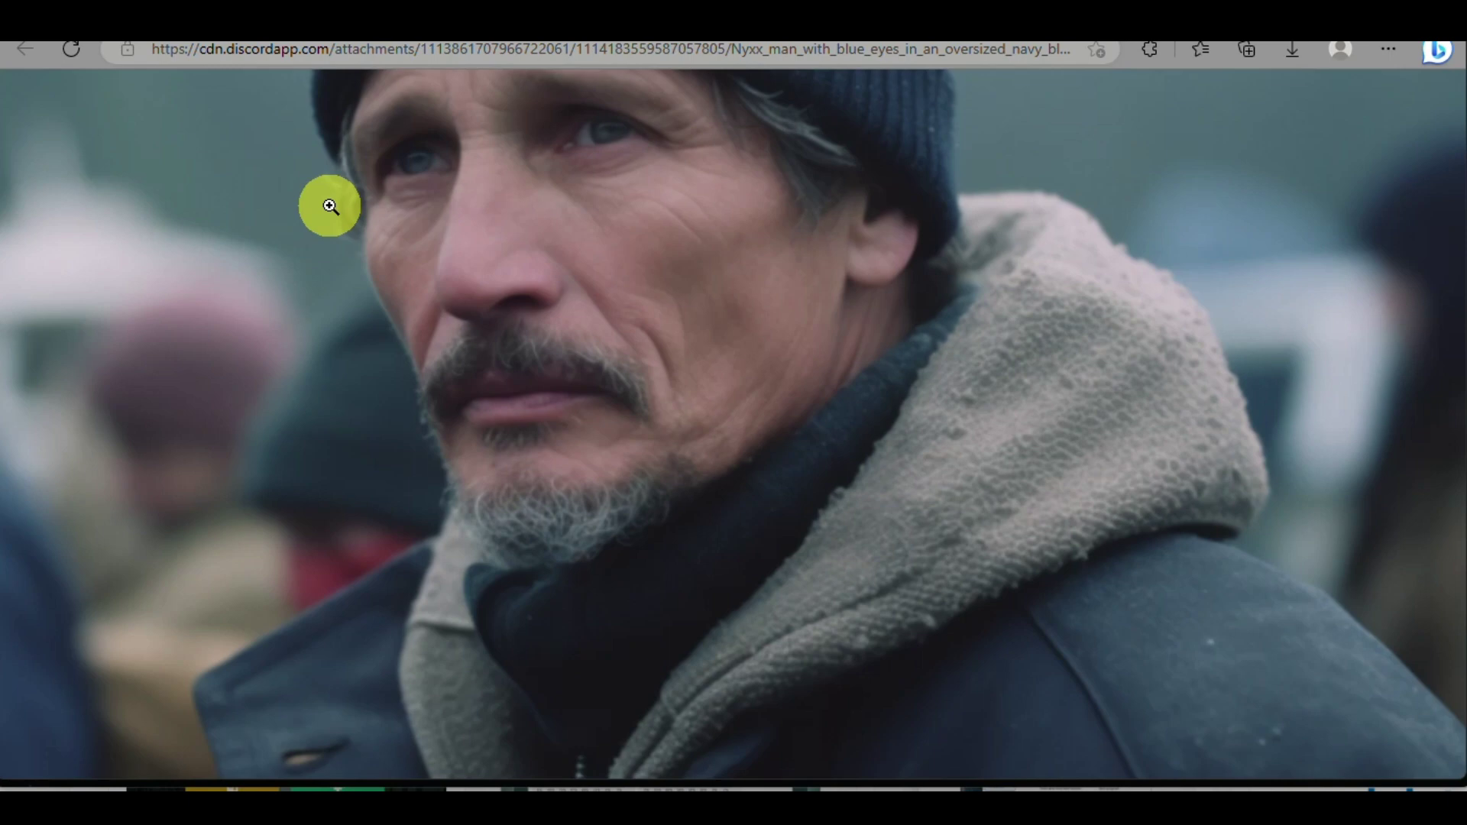
{"action": "scroll", "coordinate": [330, 207], "scroll_direction": "up", "scroll_amount": 3}
{"action": "scroll", "coordinate": [330, 206], "scroll_direction": "down", "scroll_amount": 5}
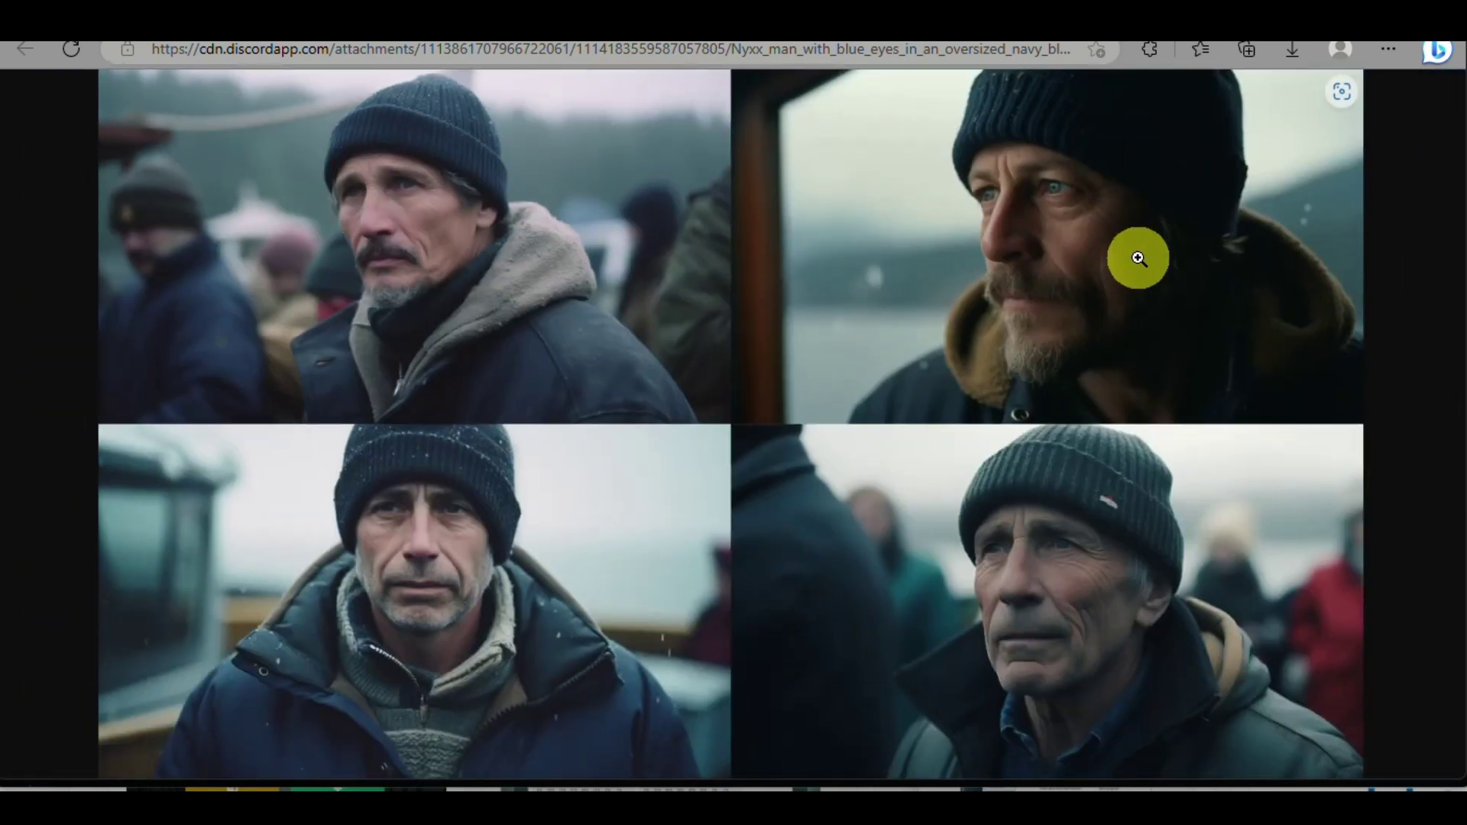
- Examine the second, fourth and third men of the beanie-hat grid enlarged, one after another, and fit the whole grid again
{"action": "left_click", "coordinate": [1138, 258]}
{"action": "scroll", "coordinate": [1138, 258], "scroll_direction": "up", "scroll_amount": 5}
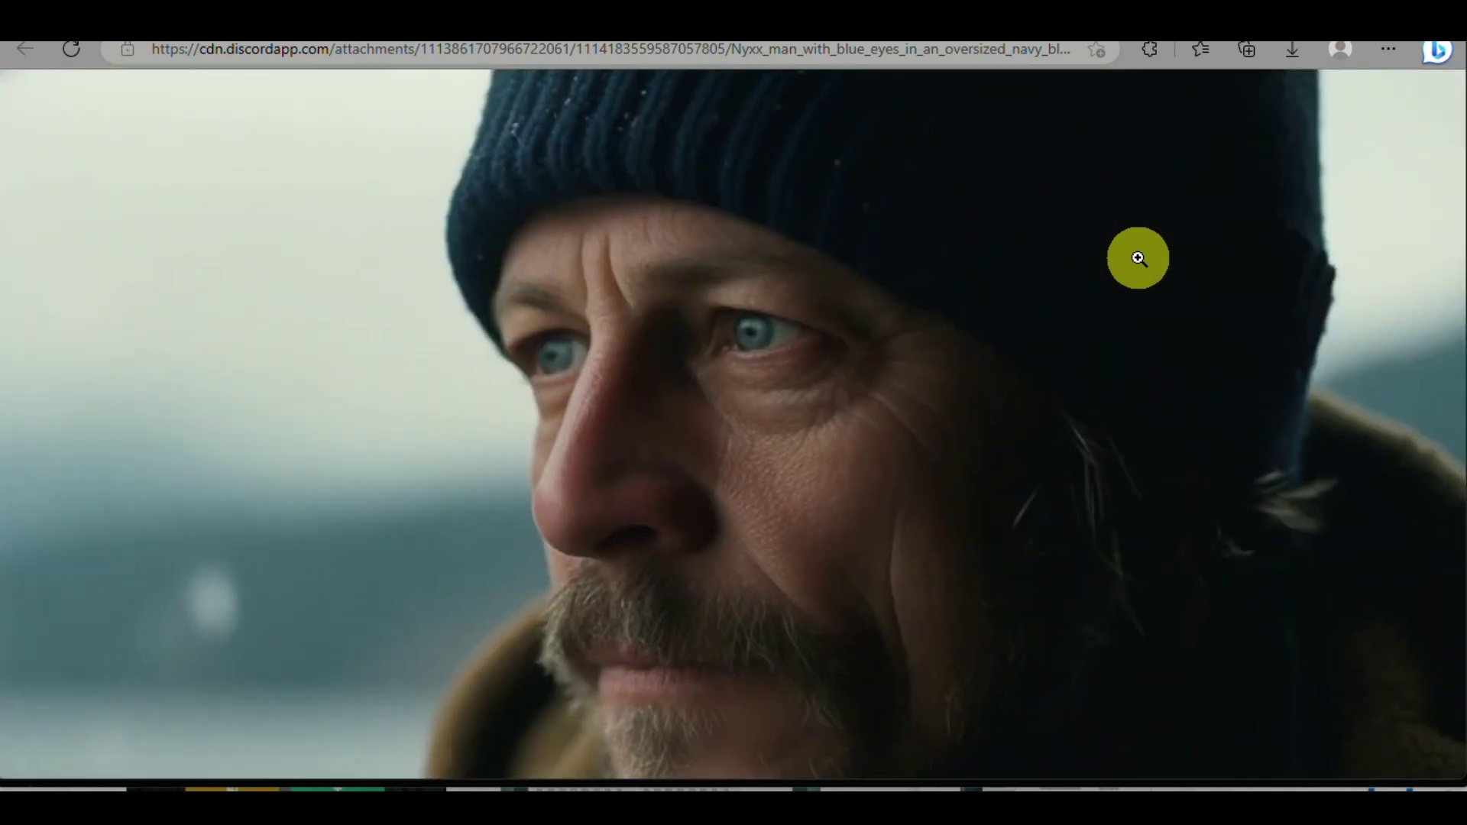
{"action": "left_click", "coordinate": [1139, 259]}
{"action": "left_click", "coordinate": [917, 648]}
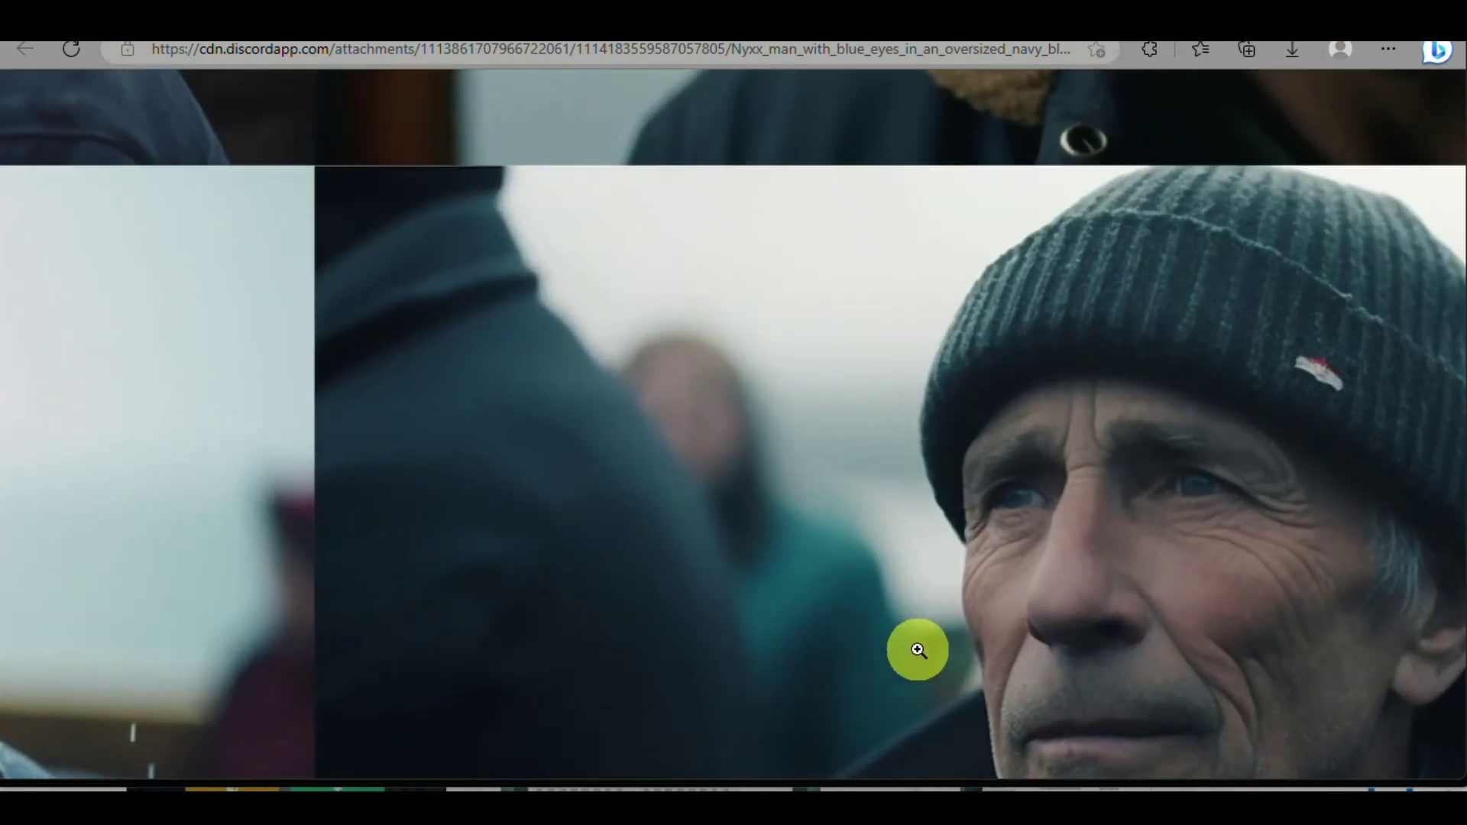
{"action": "left_click", "coordinate": [917, 650]}
{"action": "left_click", "coordinate": [291, 672]}
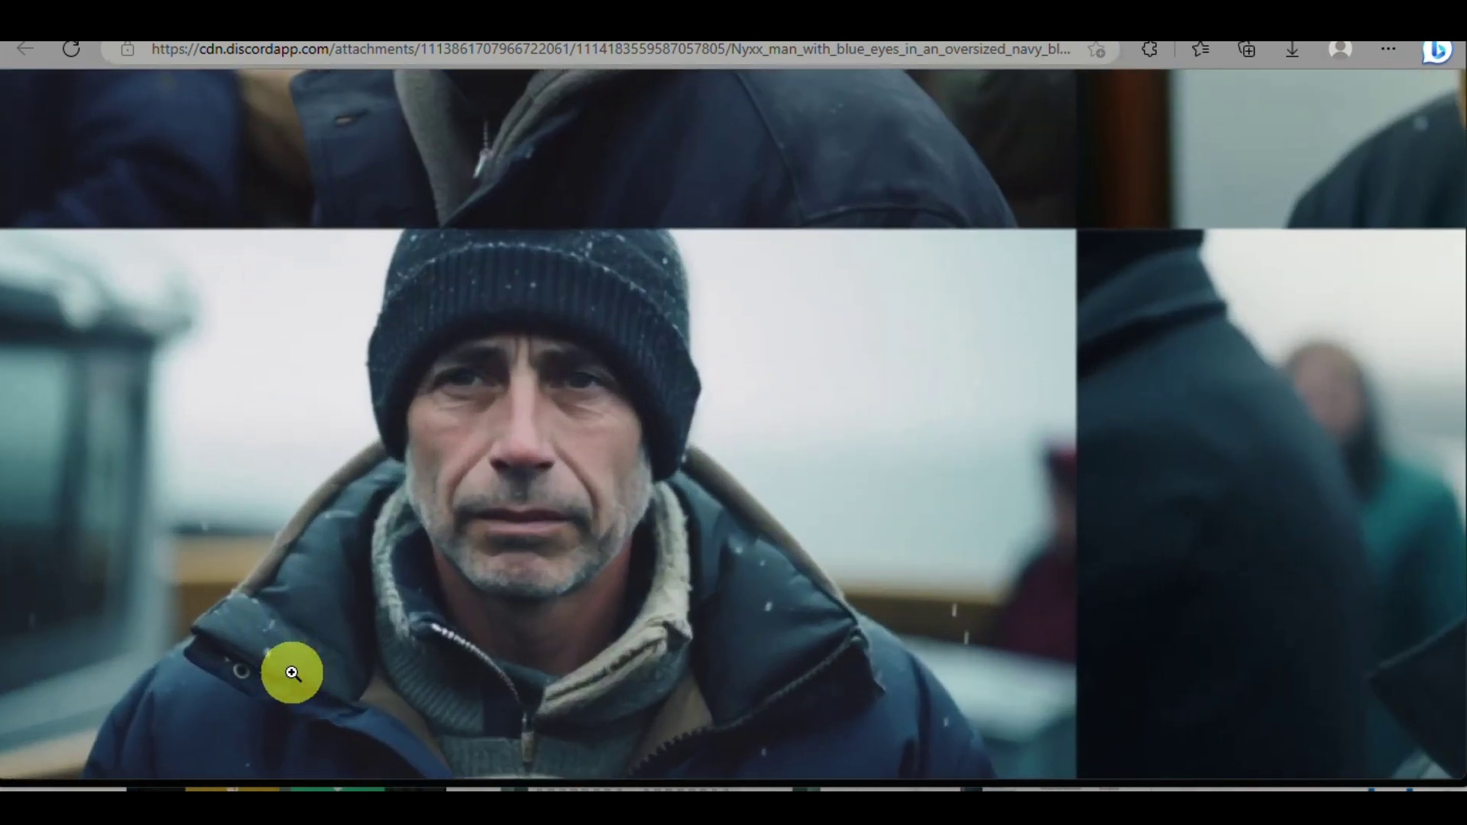
{"action": "scroll", "coordinate": [292, 673], "scroll_direction": "up", "scroll_amount": 5}
{"action": "scroll", "coordinate": [955, 217], "scroll_direction": "up", "scroll_amount": 2}
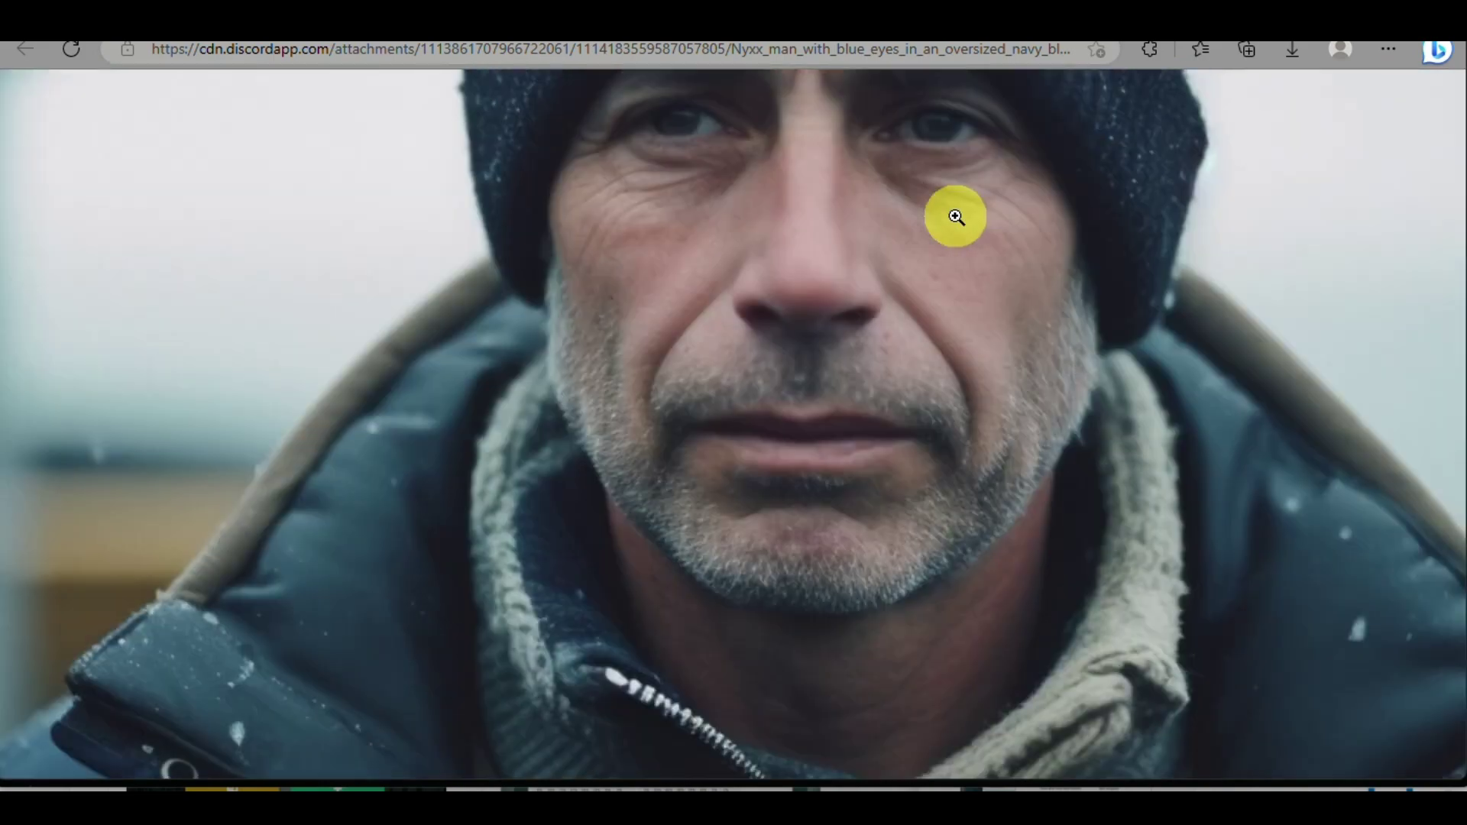
{"action": "scroll", "coordinate": [955, 217], "scroll_direction": "down", "scroll_amount": 7}
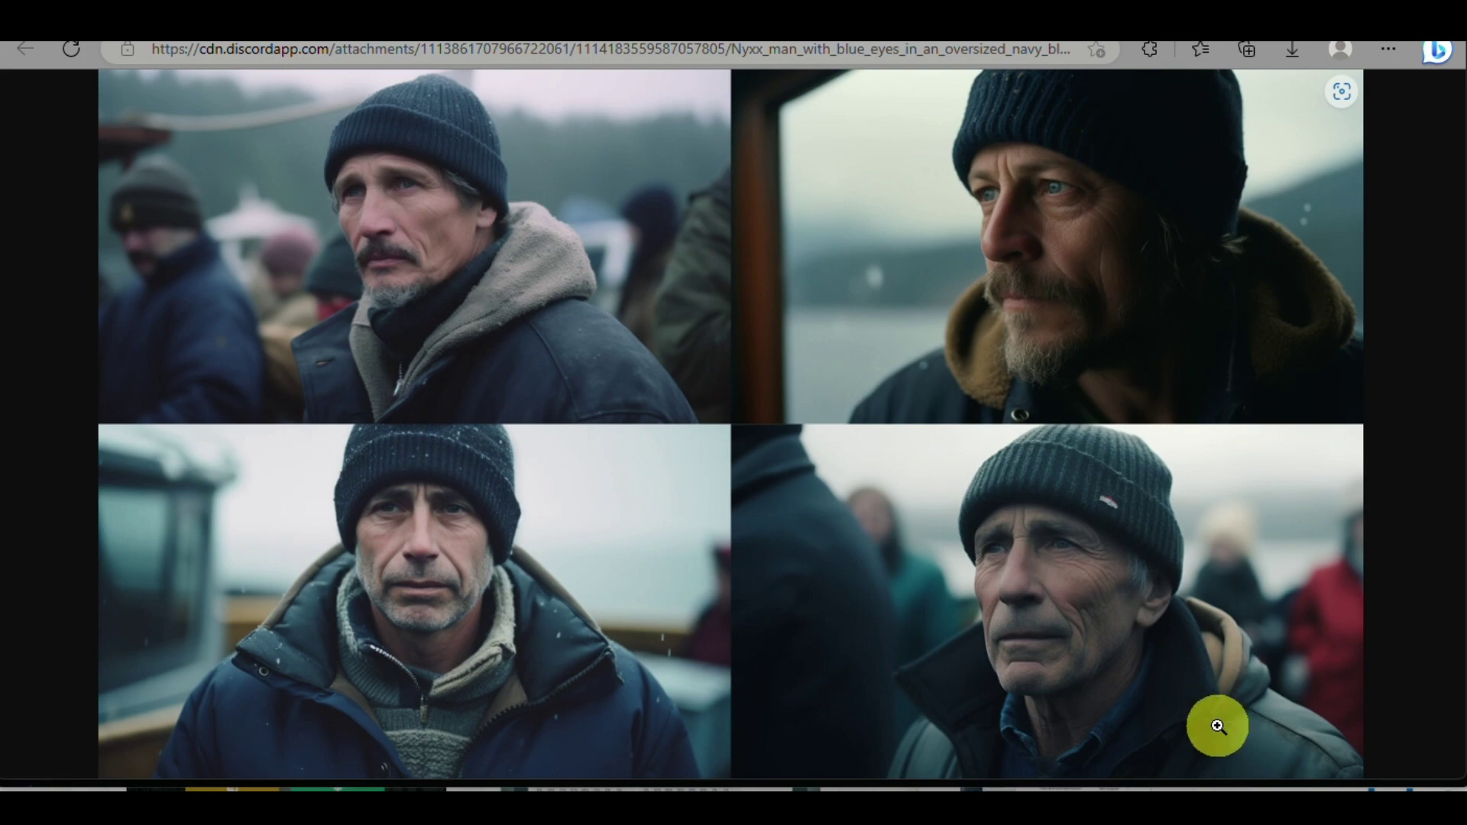
- Return to Discord, close the image preview, and compare the original beanie-hat grid with the remixed "young man" prompt and its images
{"action": "key", "text": "alt+Tab"}
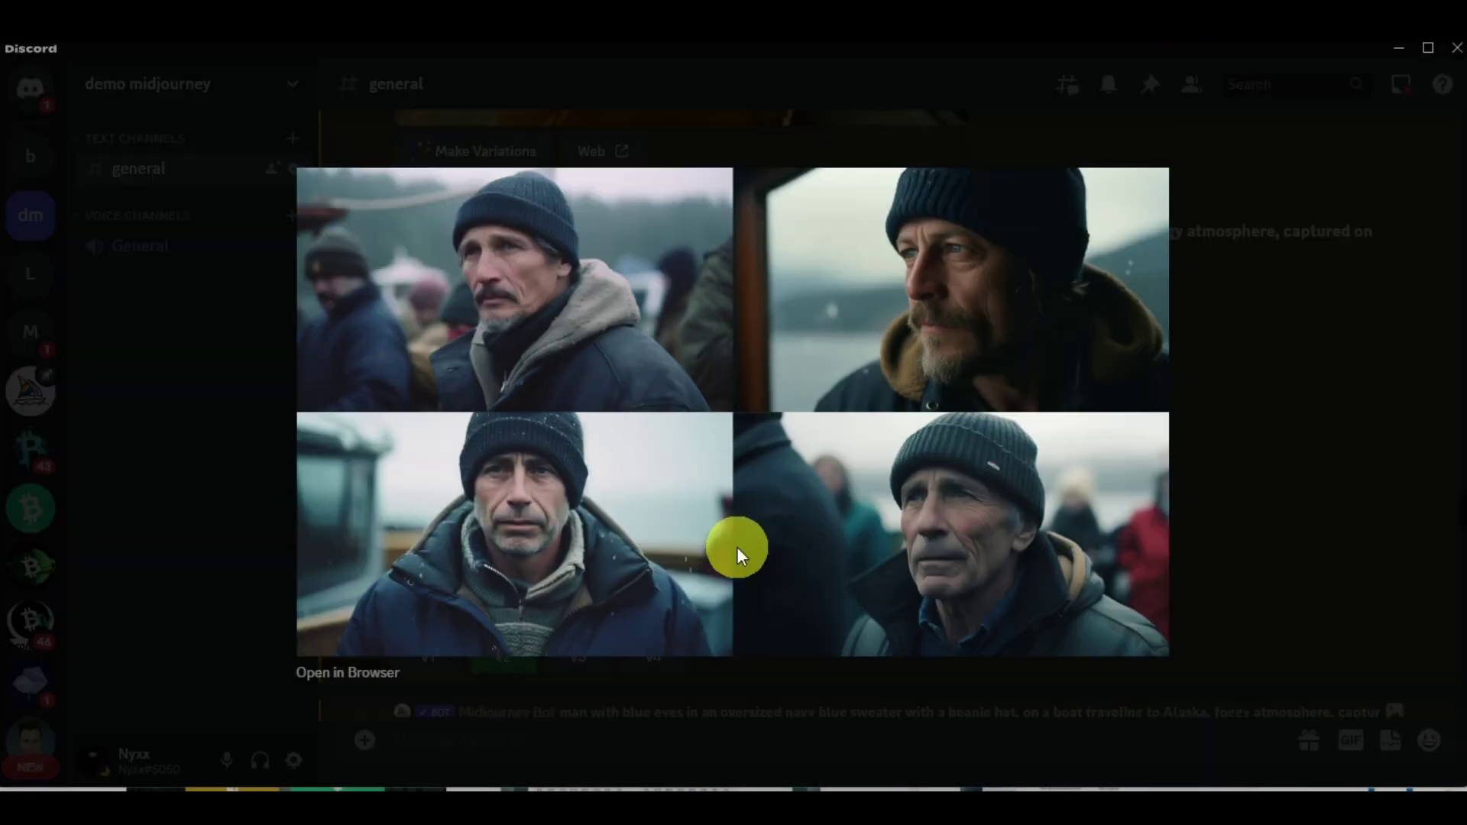
{"action": "left_click", "coordinate": [790, 723]}
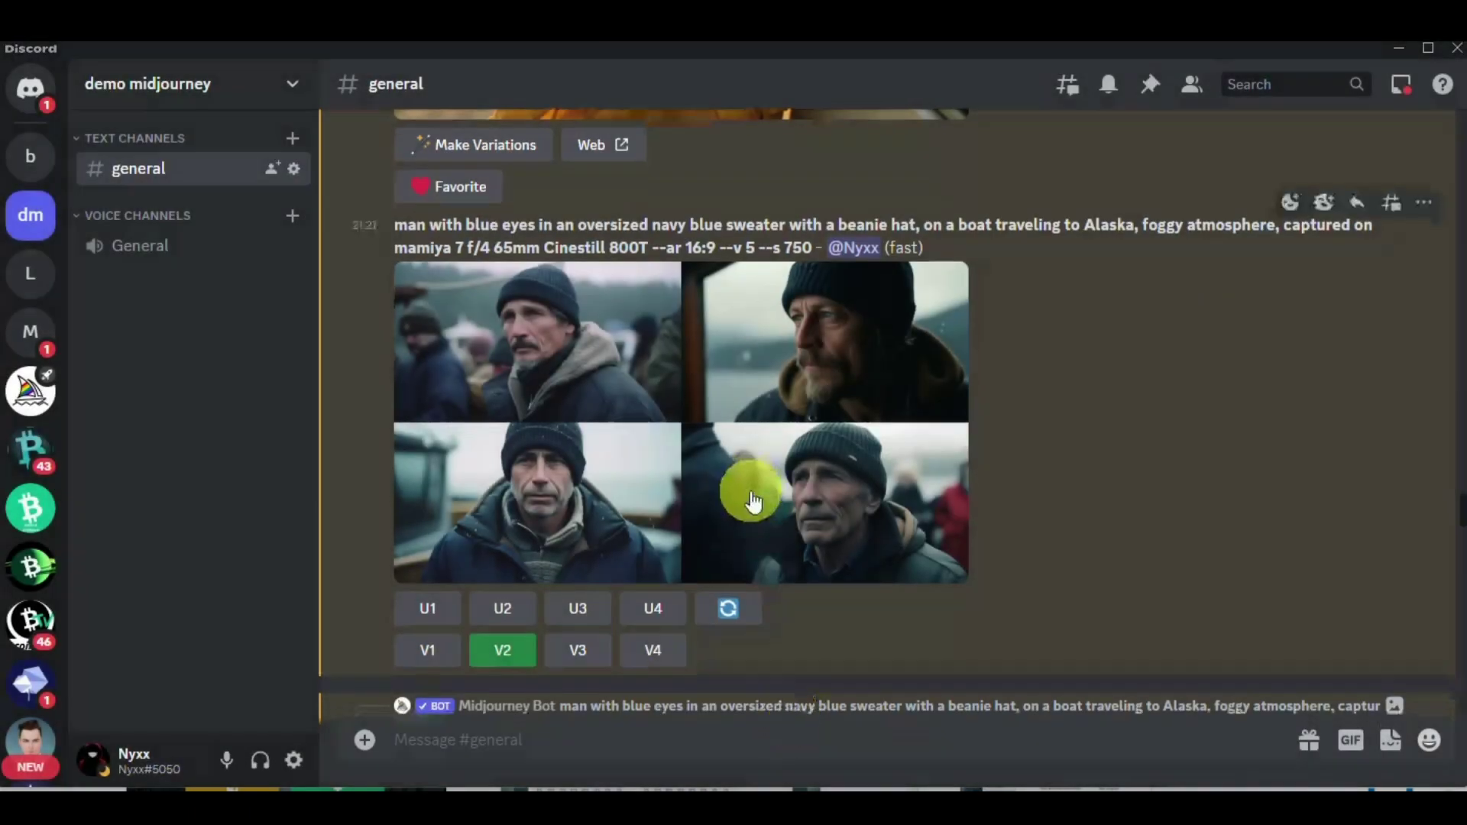
{"action": "scroll", "coordinate": [749, 490], "scroll_direction": "down", "scroll_amount": 5}
{"action": "scroll", "coordinate": [750, 491], "scroll_direction": "up", "scroll_amount": 10}
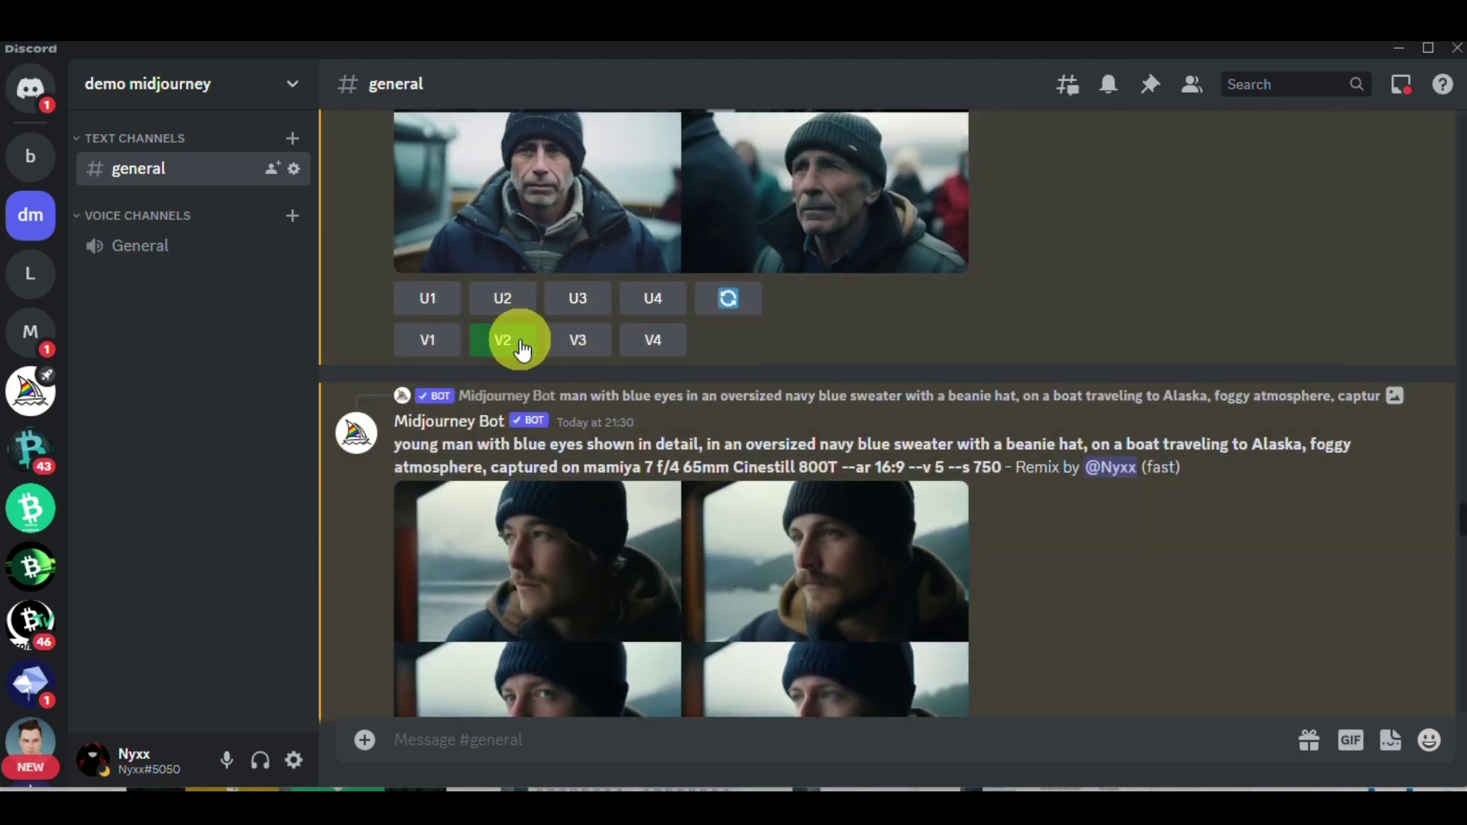
{"action": "scroll", "coordinate": [570, 516], "scroll_direction": "down", "scroll_amount": 4}
{"action": "scroll", "coordinate": [575, 528], "scroll_direction": "up", "scroll_amount": 8}
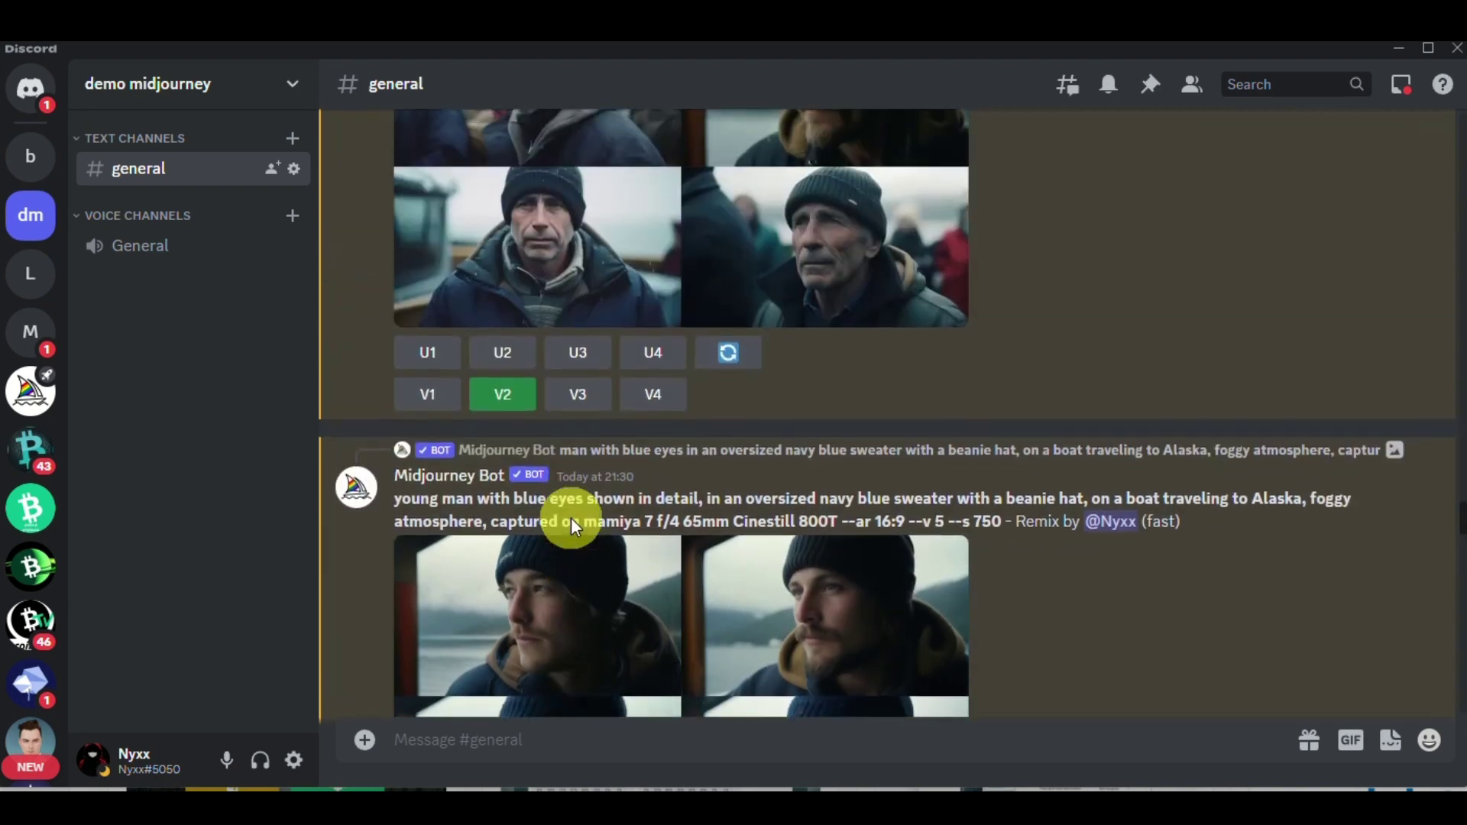
{"action": "scroll", "coordinate": [768, 340], "scroll_direction": "down", "scroll_amount": 7}
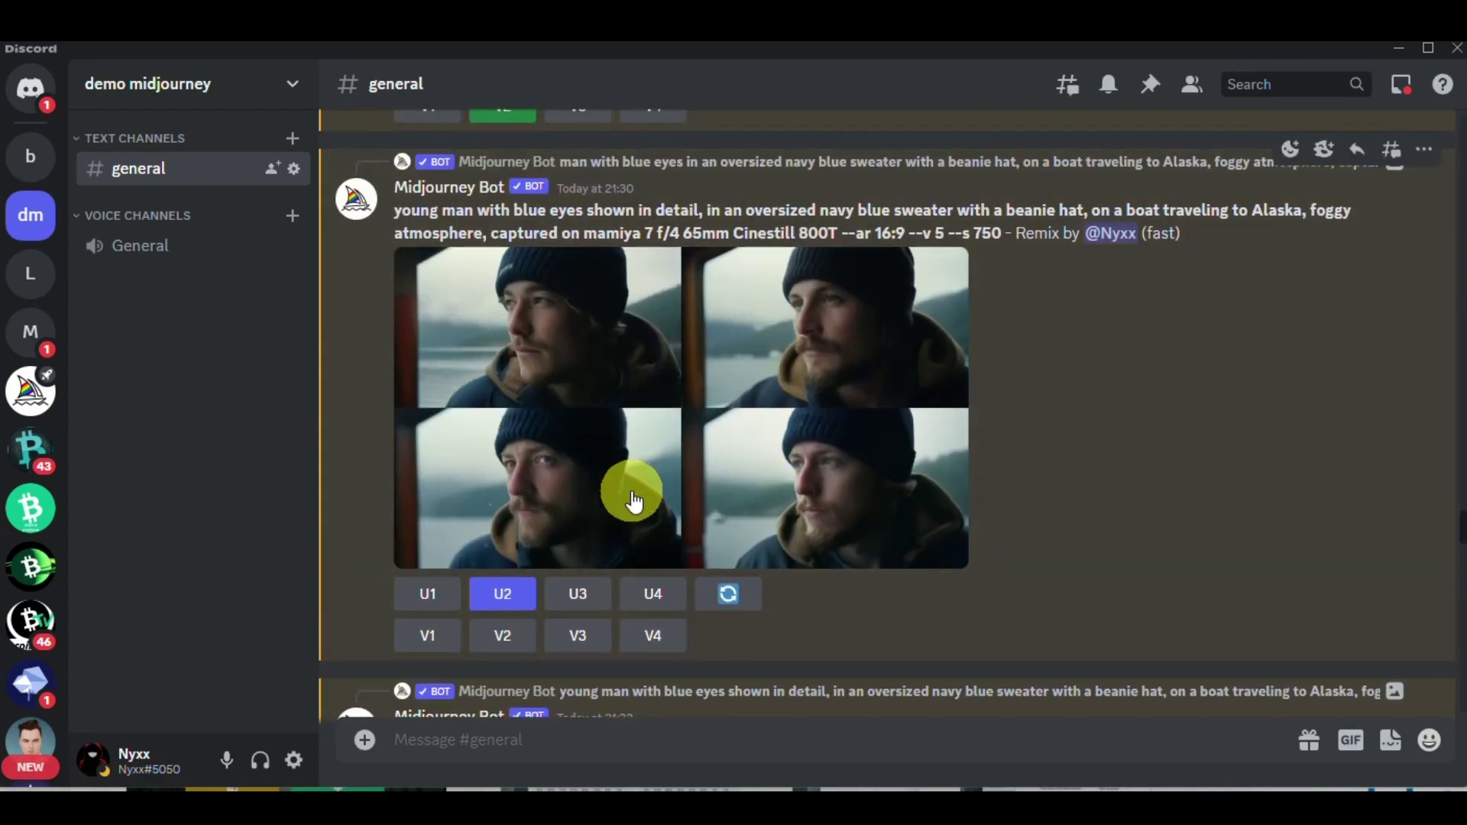
- Request variations of image #2 in the original beanie-hat grid, review its Remix Prompt text, and close the form without submitting
{"action": "scroll", "coordinate": [631, 493], "scroll_direction": "up", "scroll_amount": 4}
{"action": "left_click", "coordinate": [504, 390]}
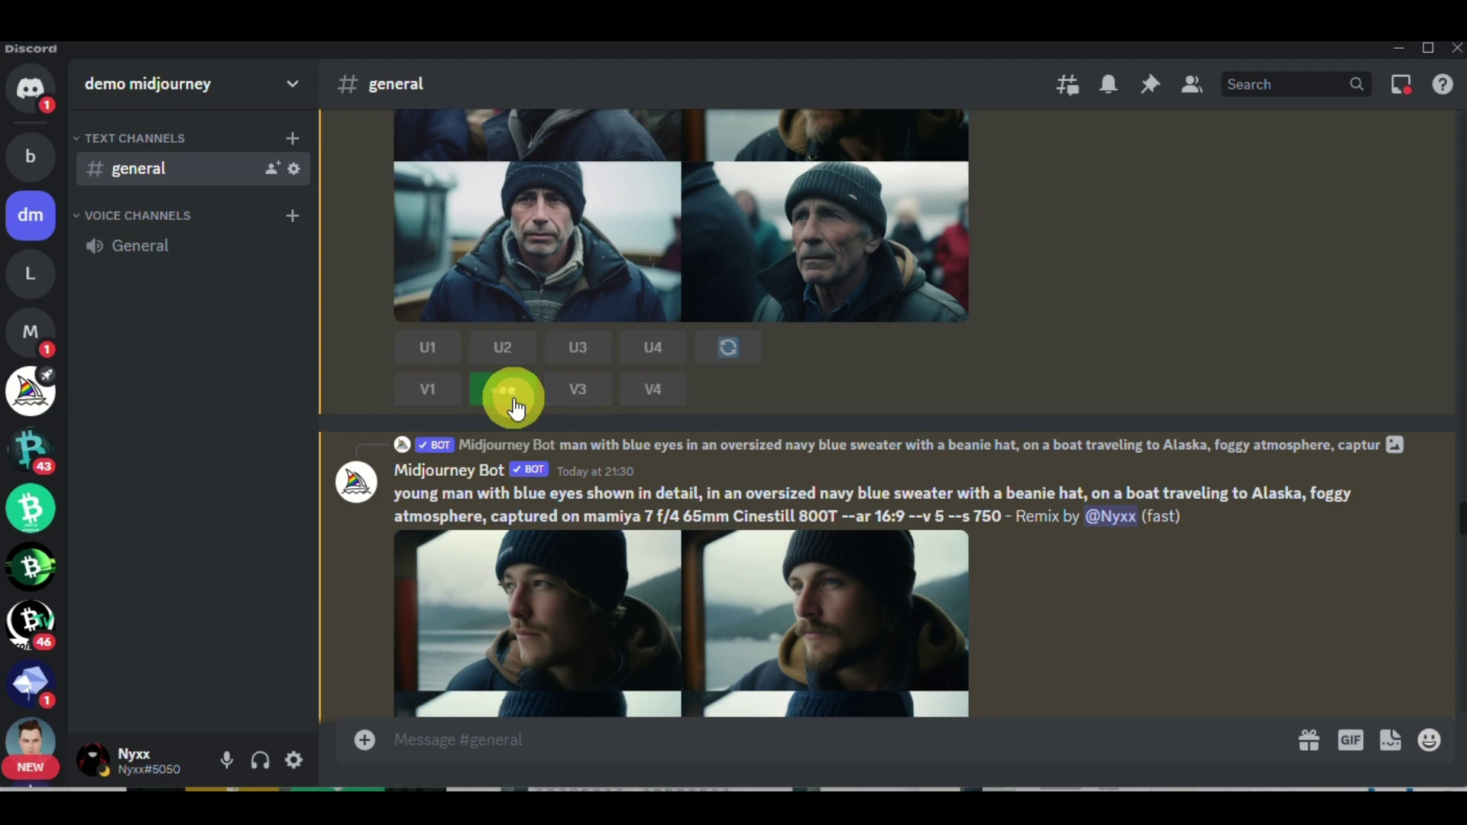
{"action": "scroll", "coordinate": [684, 454], "scroll_direction": "down", "scroll_amount": 1}
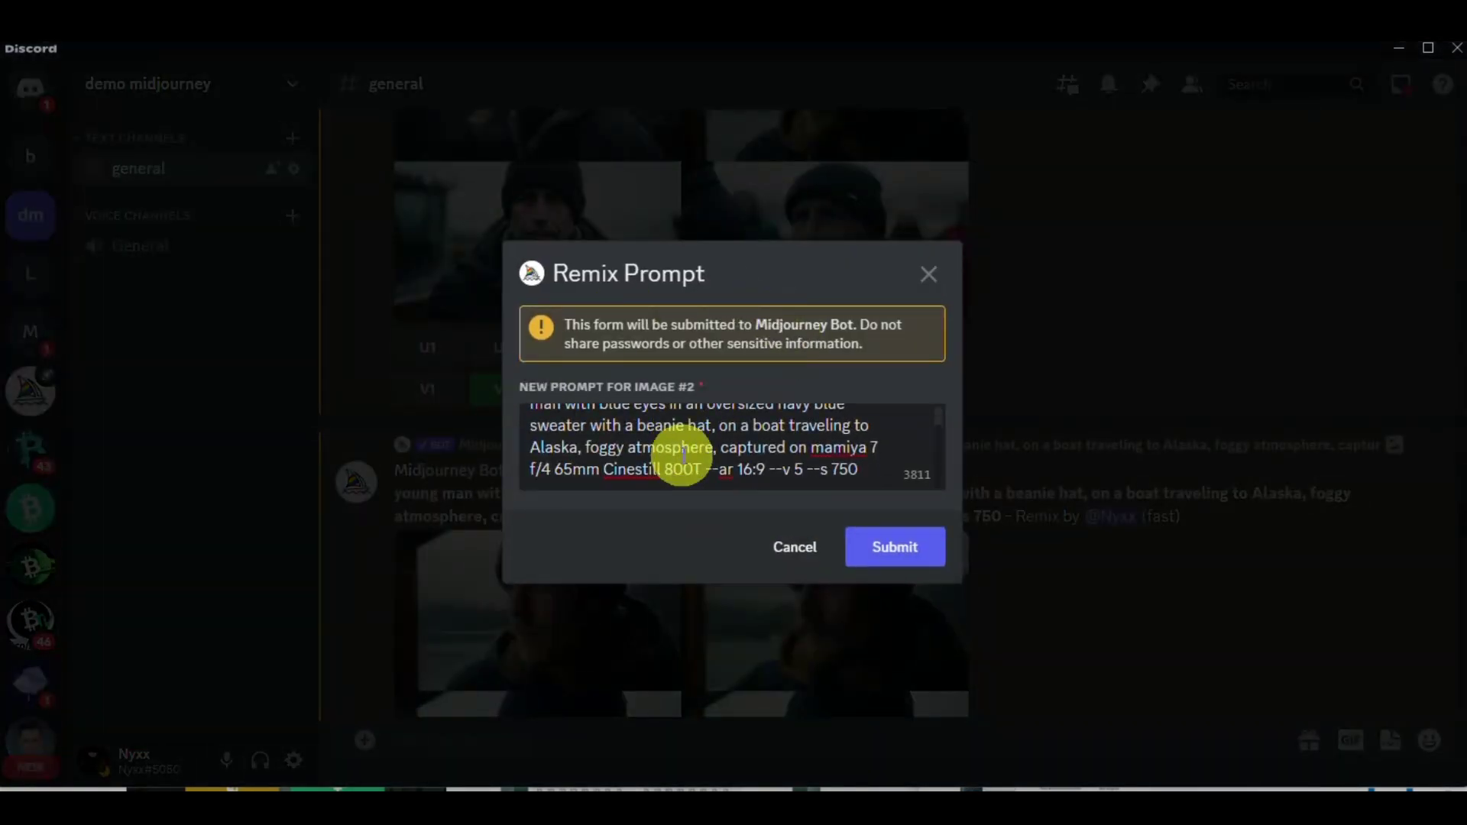
{"action": "left_click", "coordinate": [943, 283]}
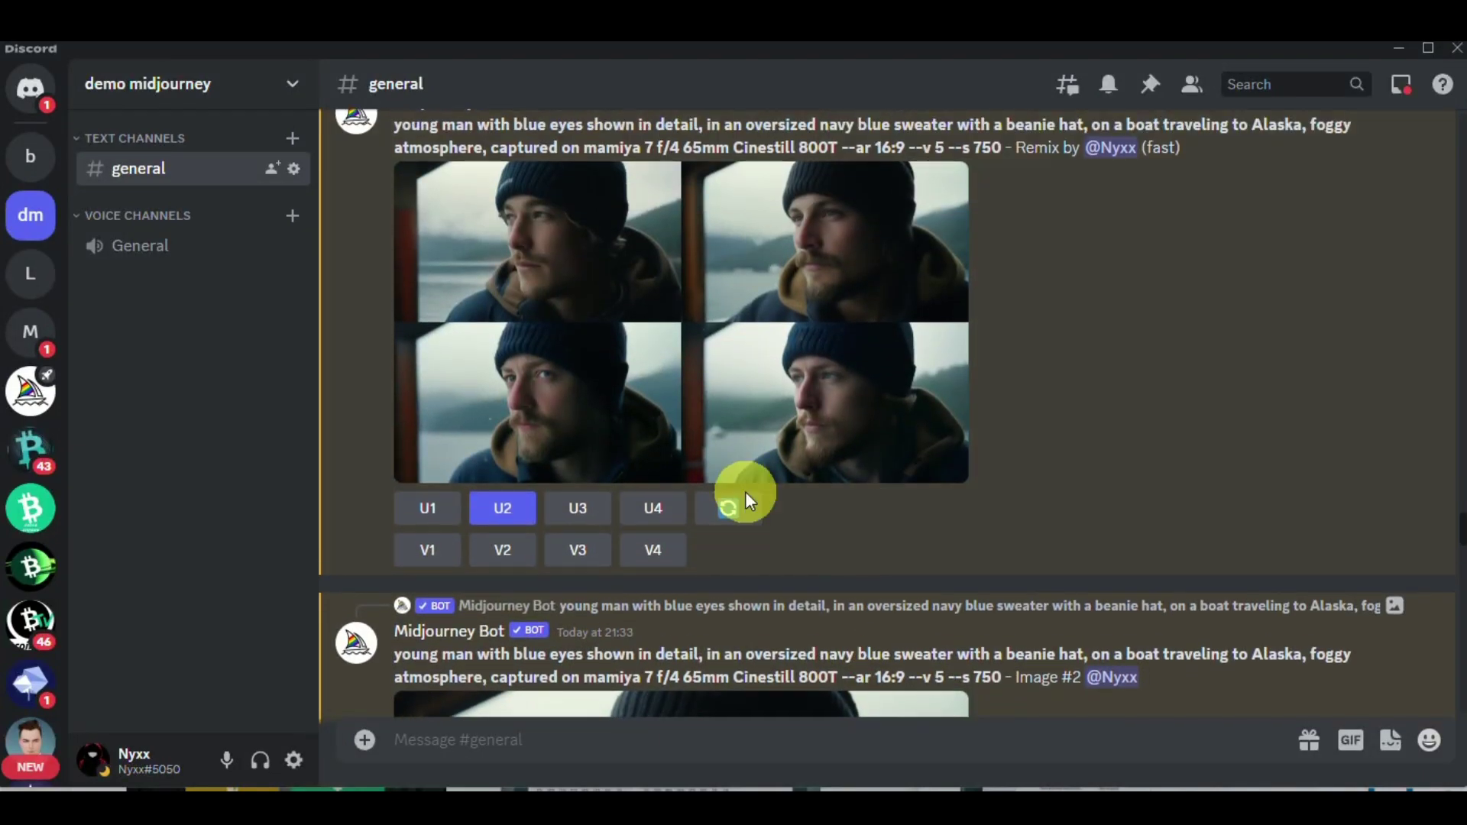
- Preview the remixed young man grid, open it in the browser, and examine the first young man enlarged
{"action": "left_click", "coordinate": [524, 287]}
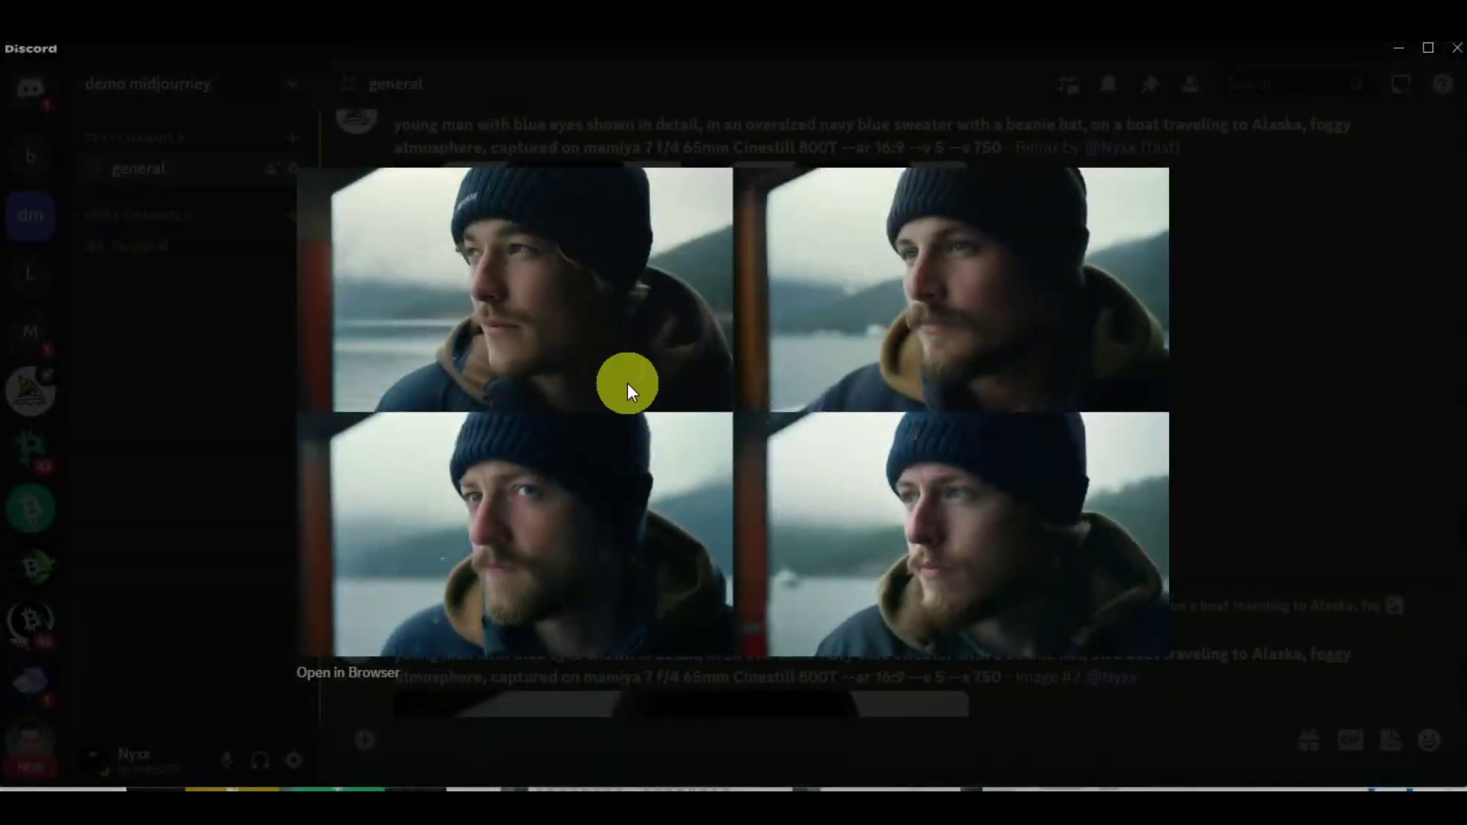
{"action": "left_click", "coordinate": [1368, 531]}
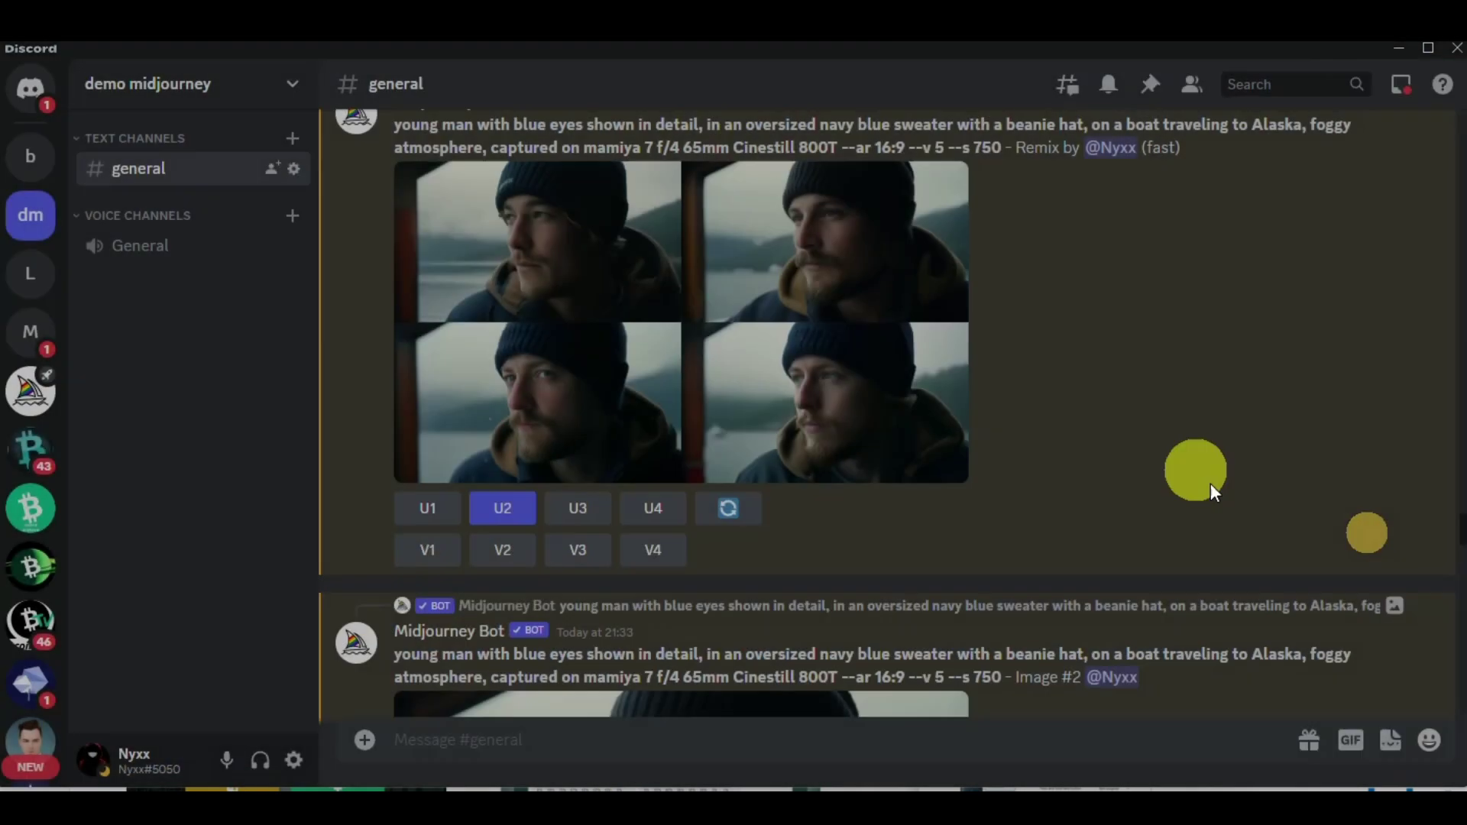
{"action": "left_click", "coordinate": [695, 258]}
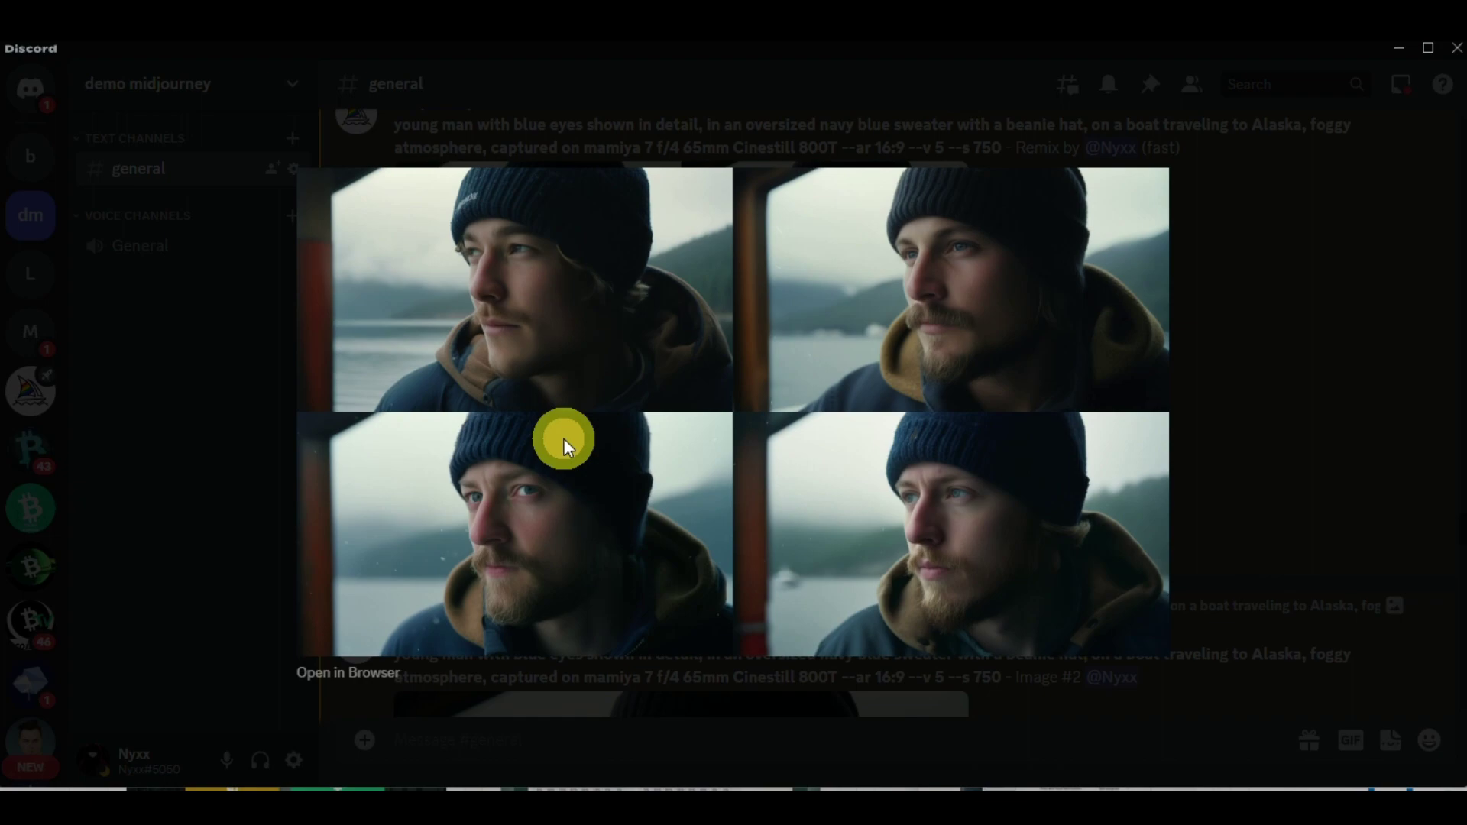
{"action": "left_click", "coordinate": [365, 680]}
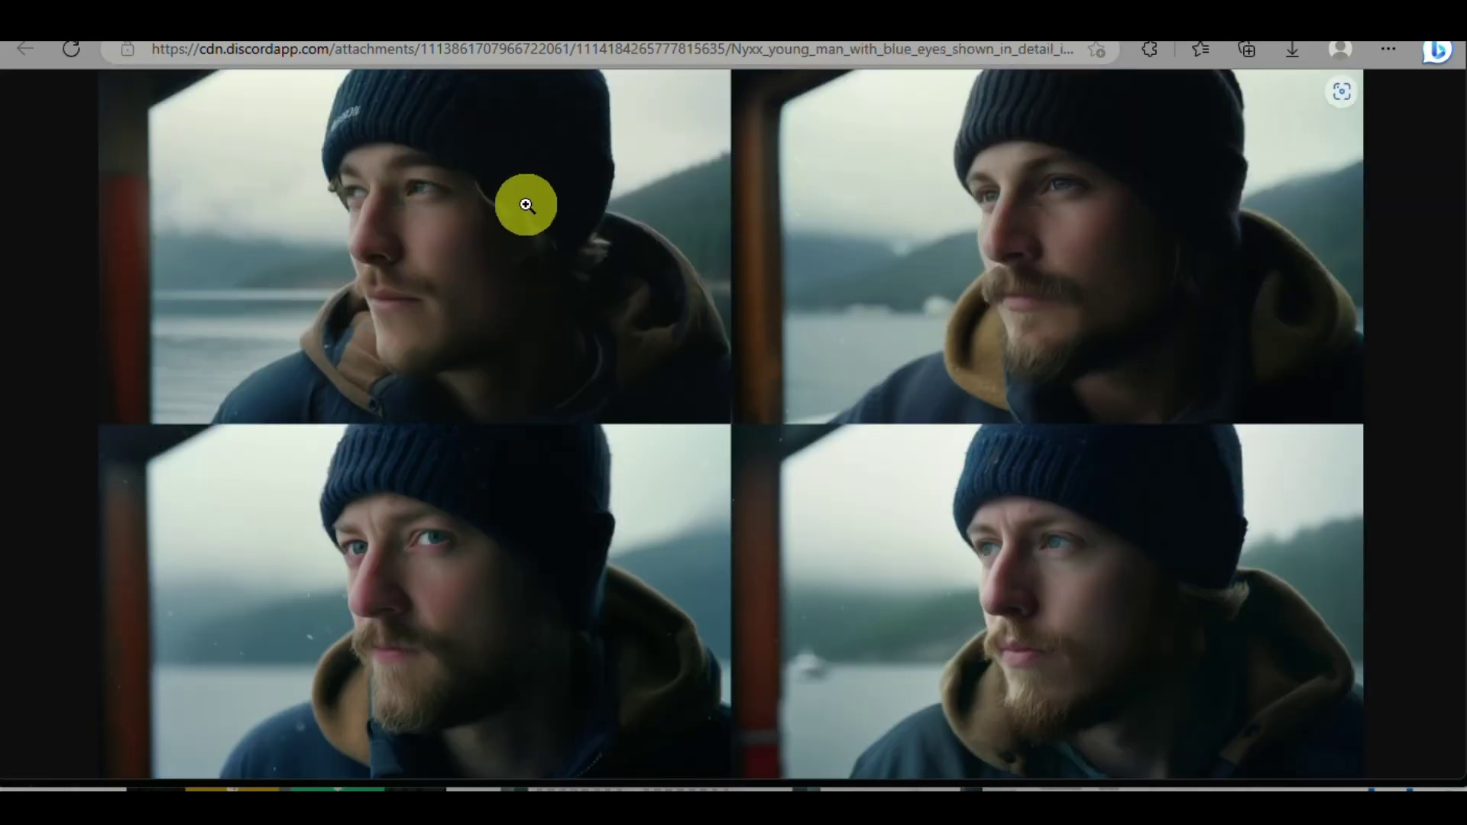
{"action": "left_click", "coordinate": [524, 203]}
{"action": "scroll", "coordinate": [526, 205], "scroll_direction": "left", "scroll_amount": 4}
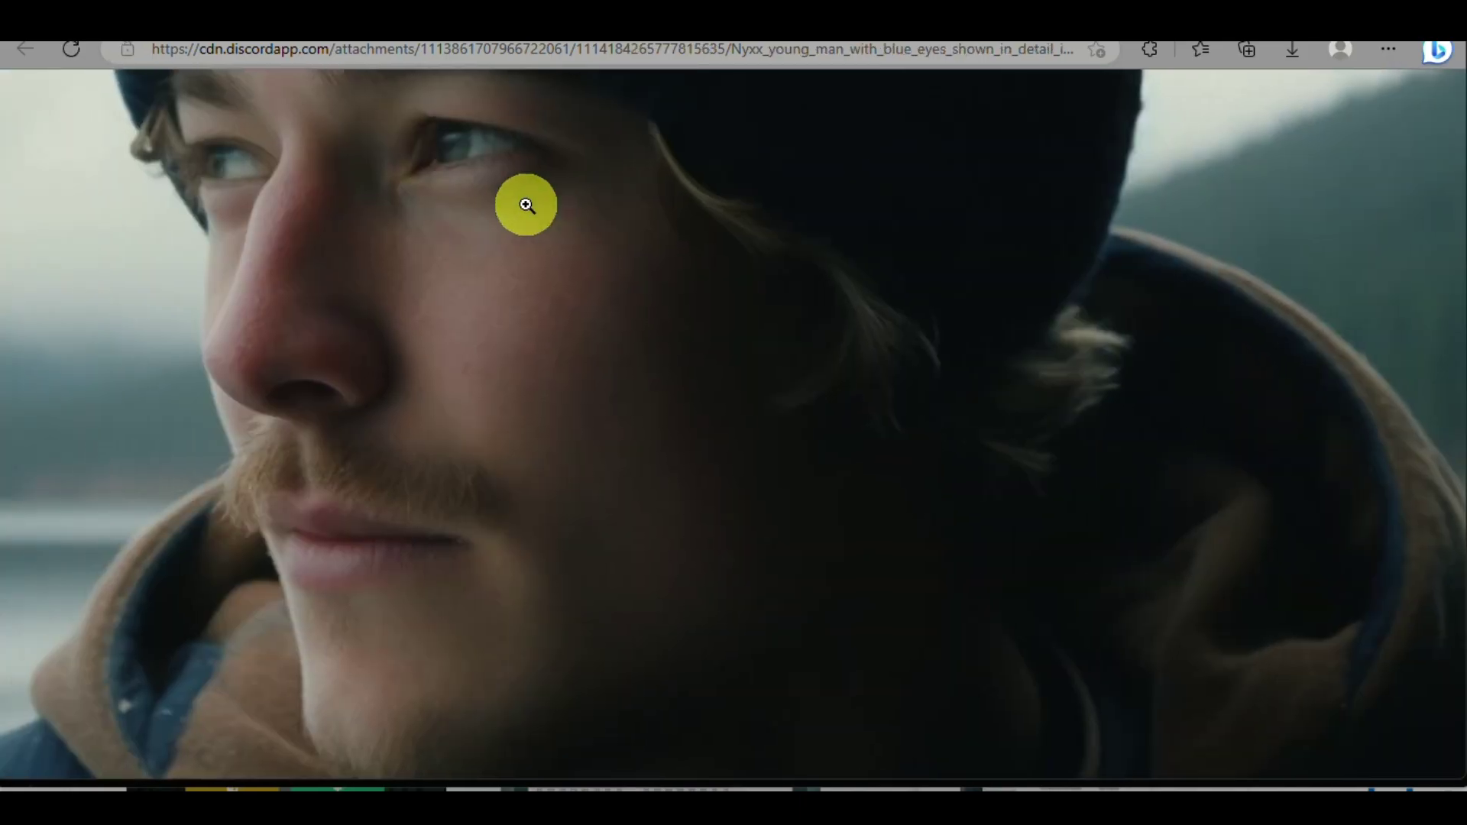
{"action": "left_click", "coordinate": [525, 205]}
- Examine the other young men of the remixed grid enlarged, including the two in the lower row, and fit the grid in view
{"action": "left_click", "coordinate": [1200, 260]}
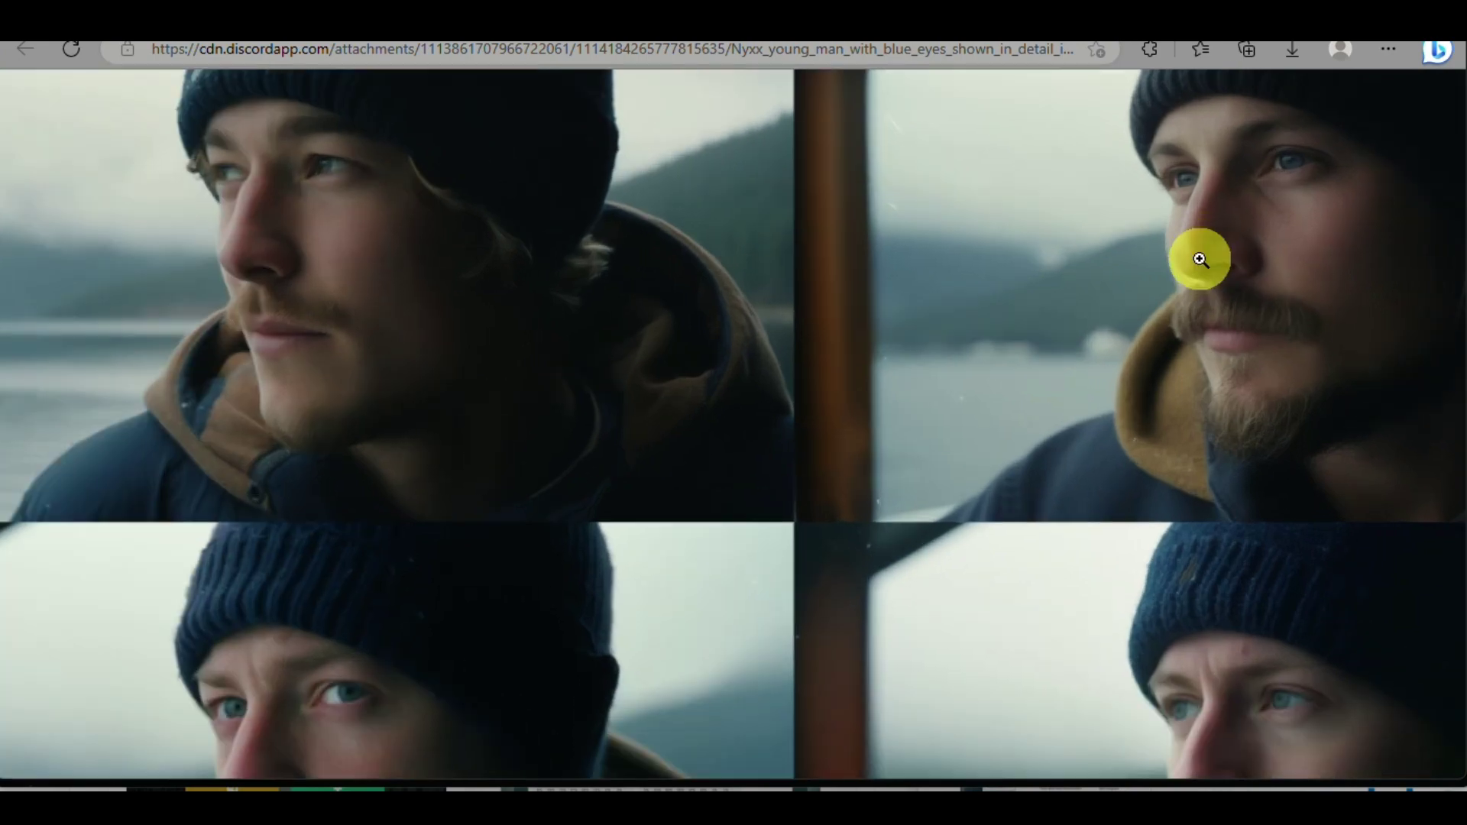
{"action": "scroll", "coordinate": [1199, 260], "scroll_direction": "right", "scroll_amount": 6}
{"action": "scroll", "coordinate": [1199, 259], "scroll_direction": "down", "scroll_amount": 5}
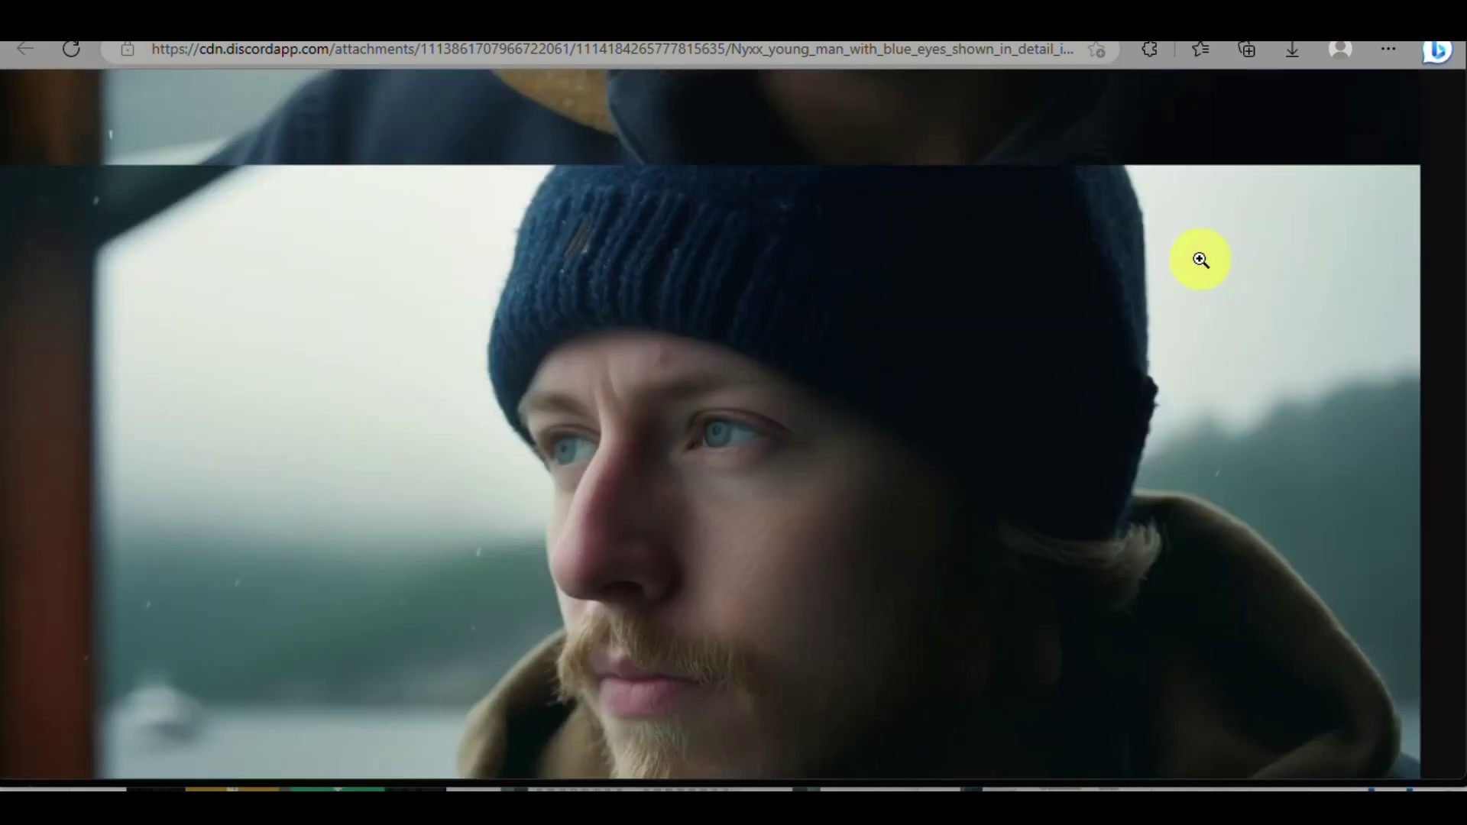
{"action": "scroll", "coordinate": [508, 612], "scroll_direction": "left", "scroll_amount": 12}
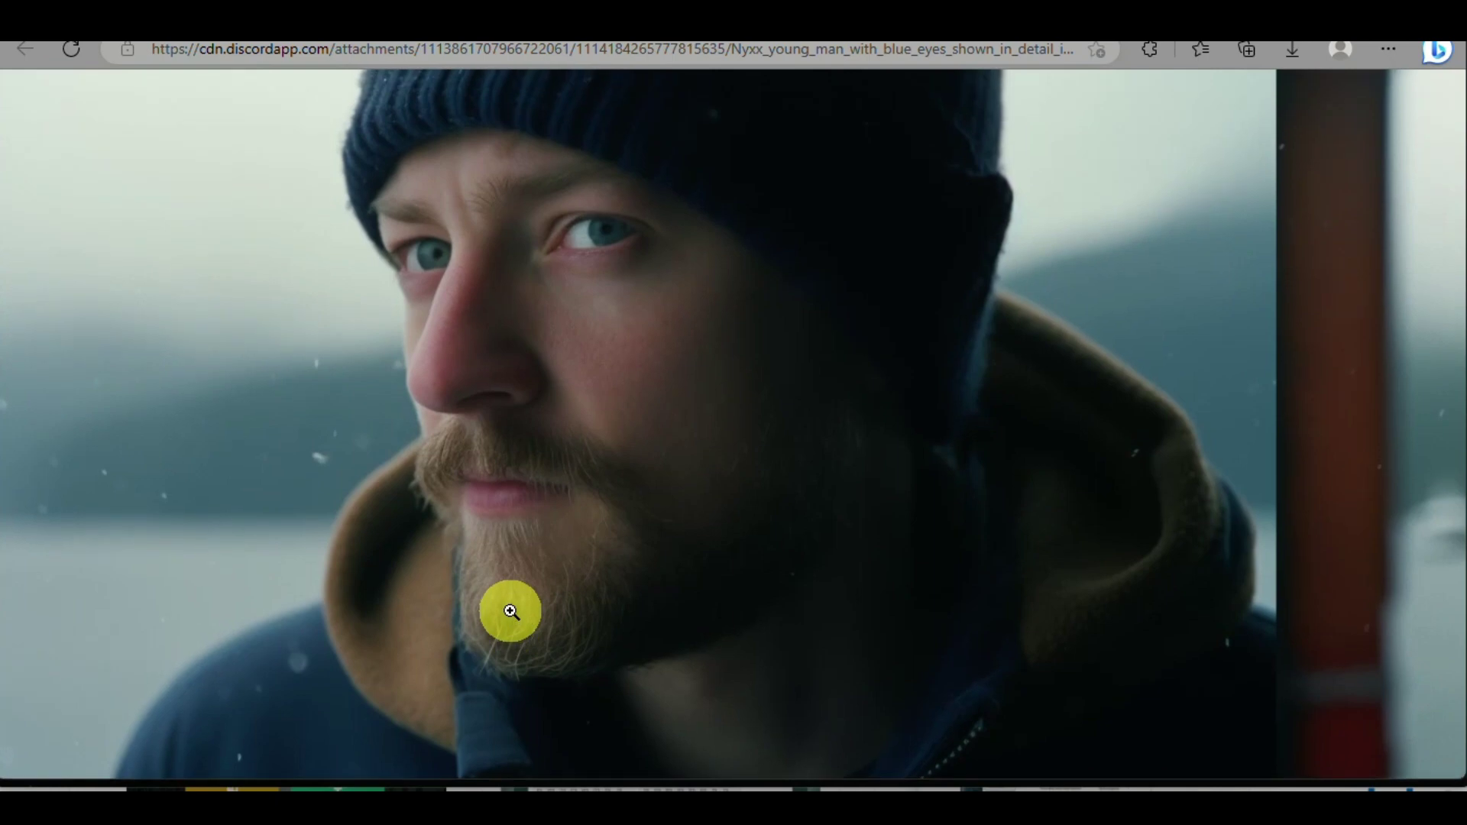
{"action": "left_click", "coordinate": [511, 612]}
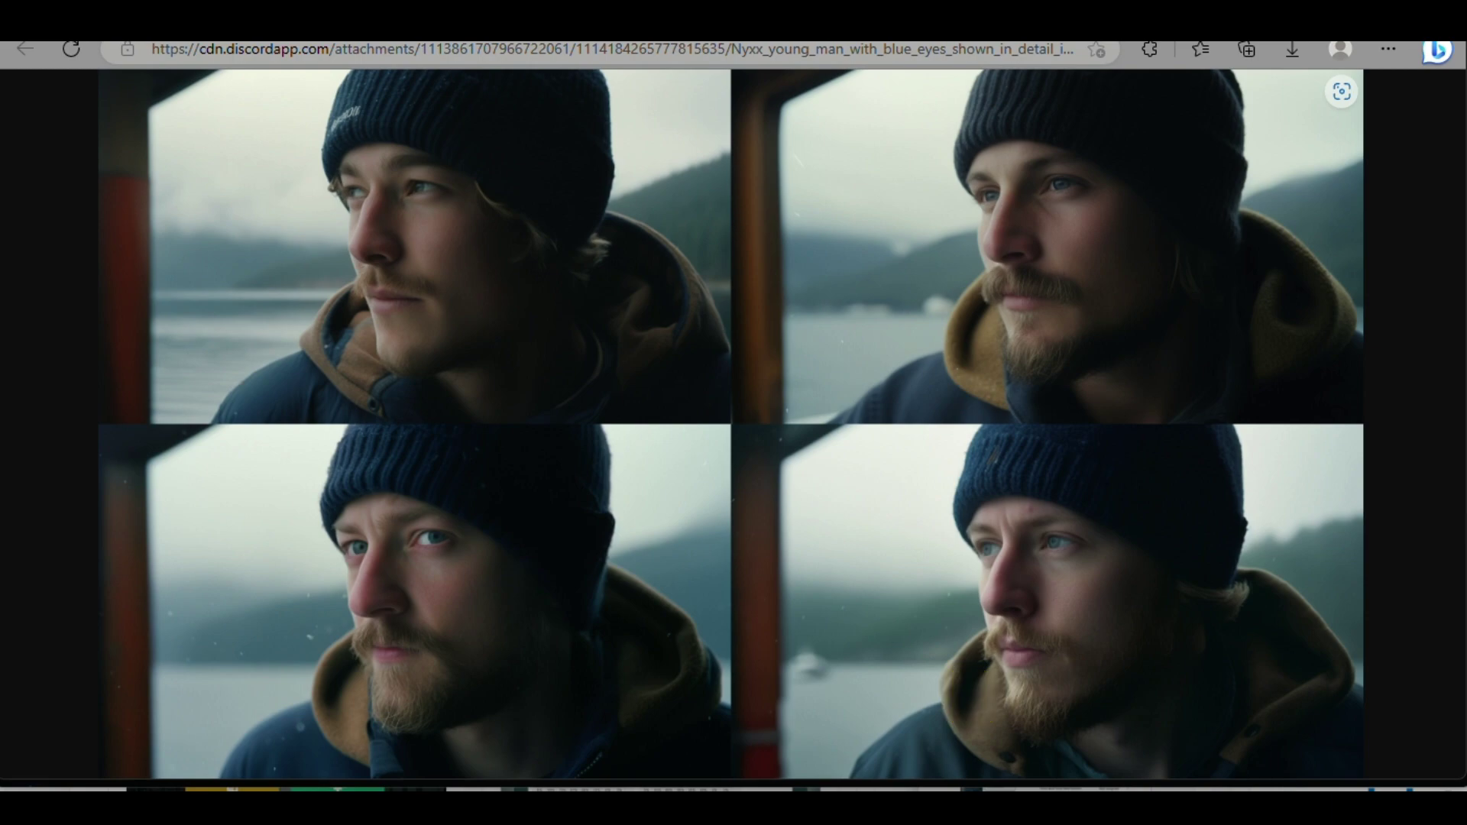
- Return to Discord, close the grid preview, and view the upscaled Image #2 of the young man on the boat
{"action": "key", "text": "alt+Tab"}
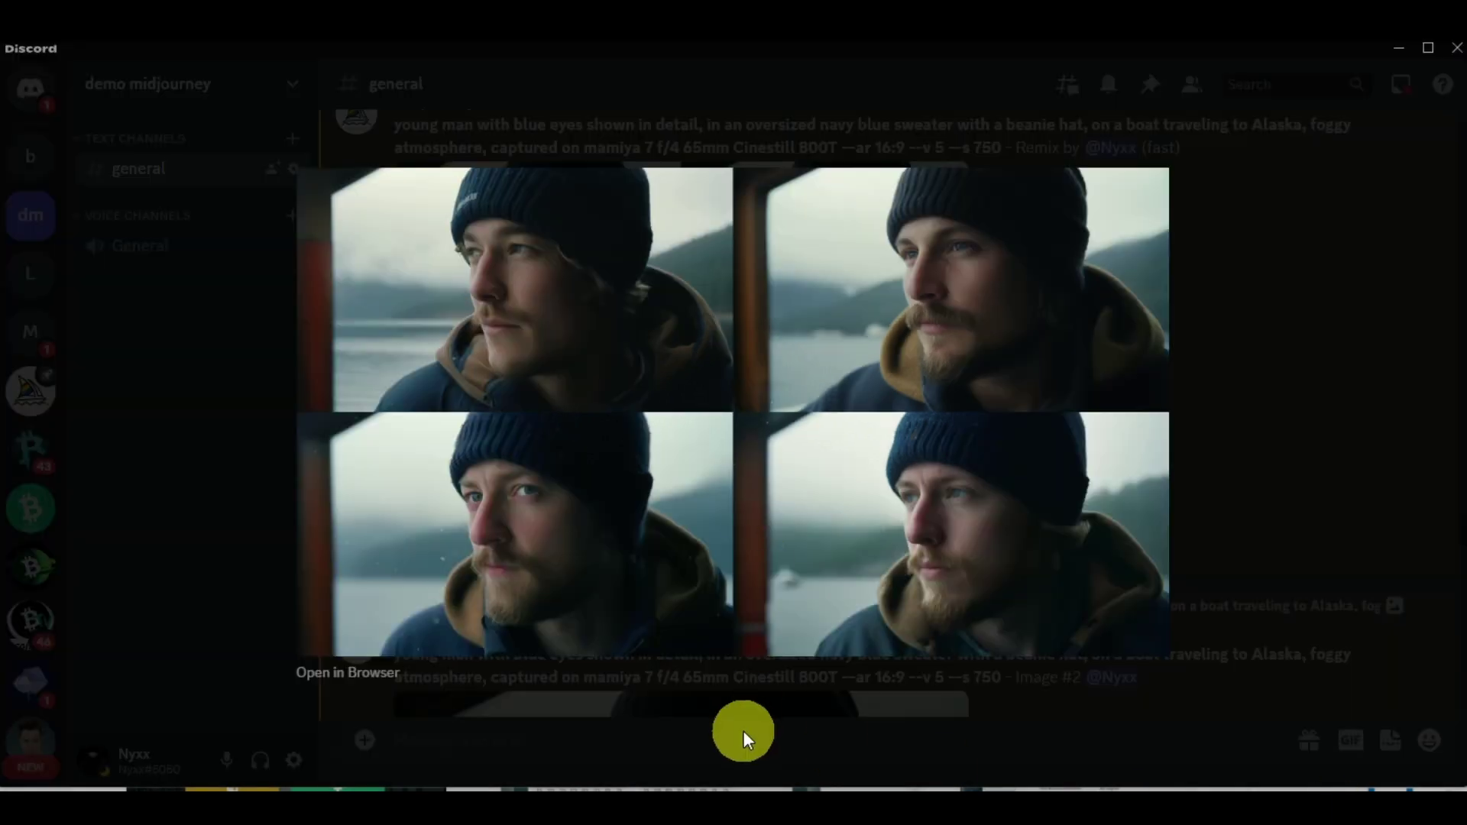
{"action": "left_click", "coordinate": [744, 730]}
{"action": "scroll", "coordinate": [662, 525], "scroll_direction": "down", "scroll_amount": 6}
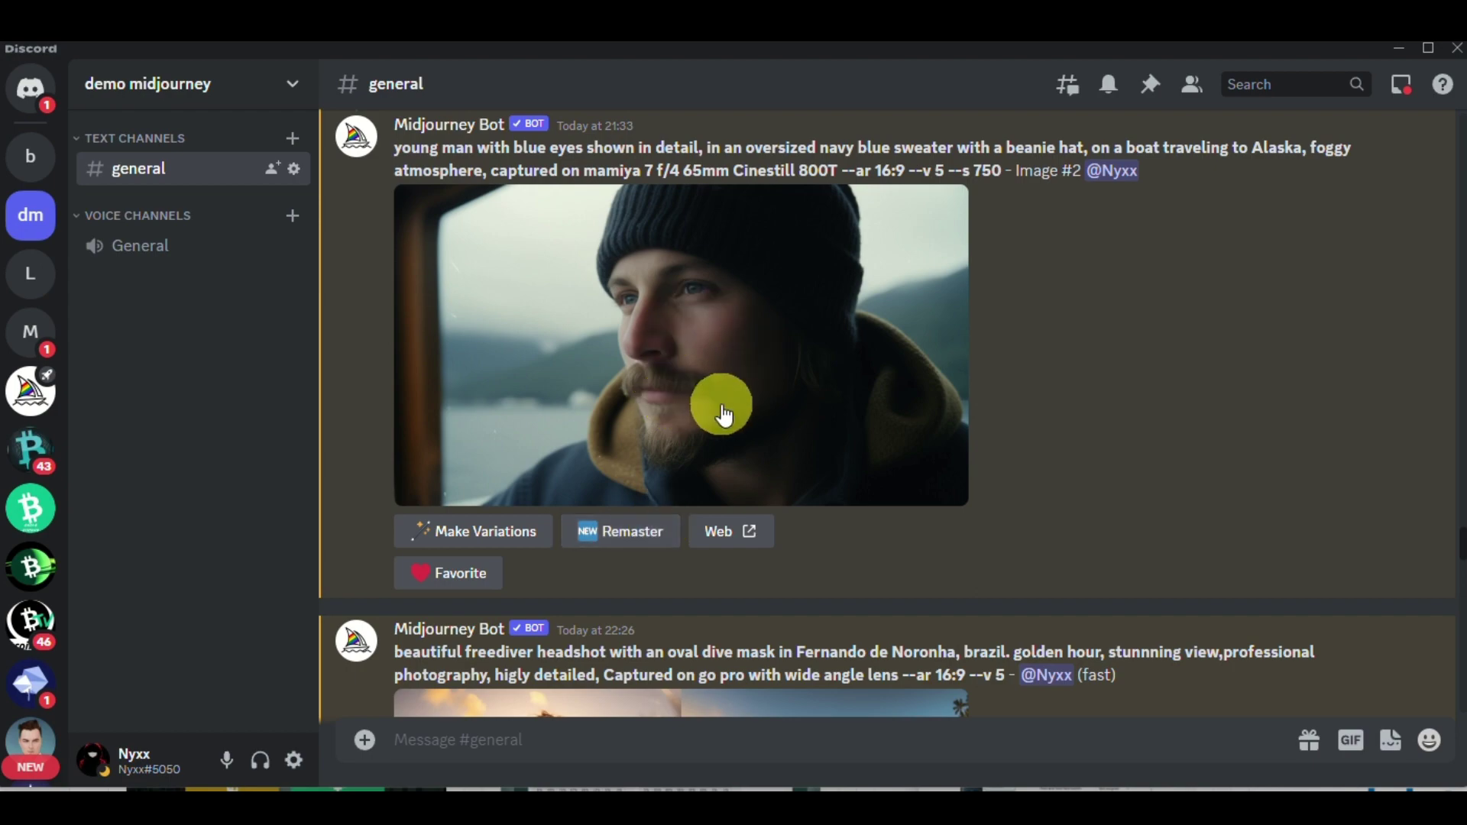
- Highlight the "Captured on go pro with wide angle lens" wording in the freediver headshot prompt
{"action": "scroll", "coordinate": [722, 405], "scroll_direction": "down", "scroll_amount": 8}
{"action": "scroll", "coordinate": [722, 403], "scroll_direction": "up", "scroll_amount": 5}
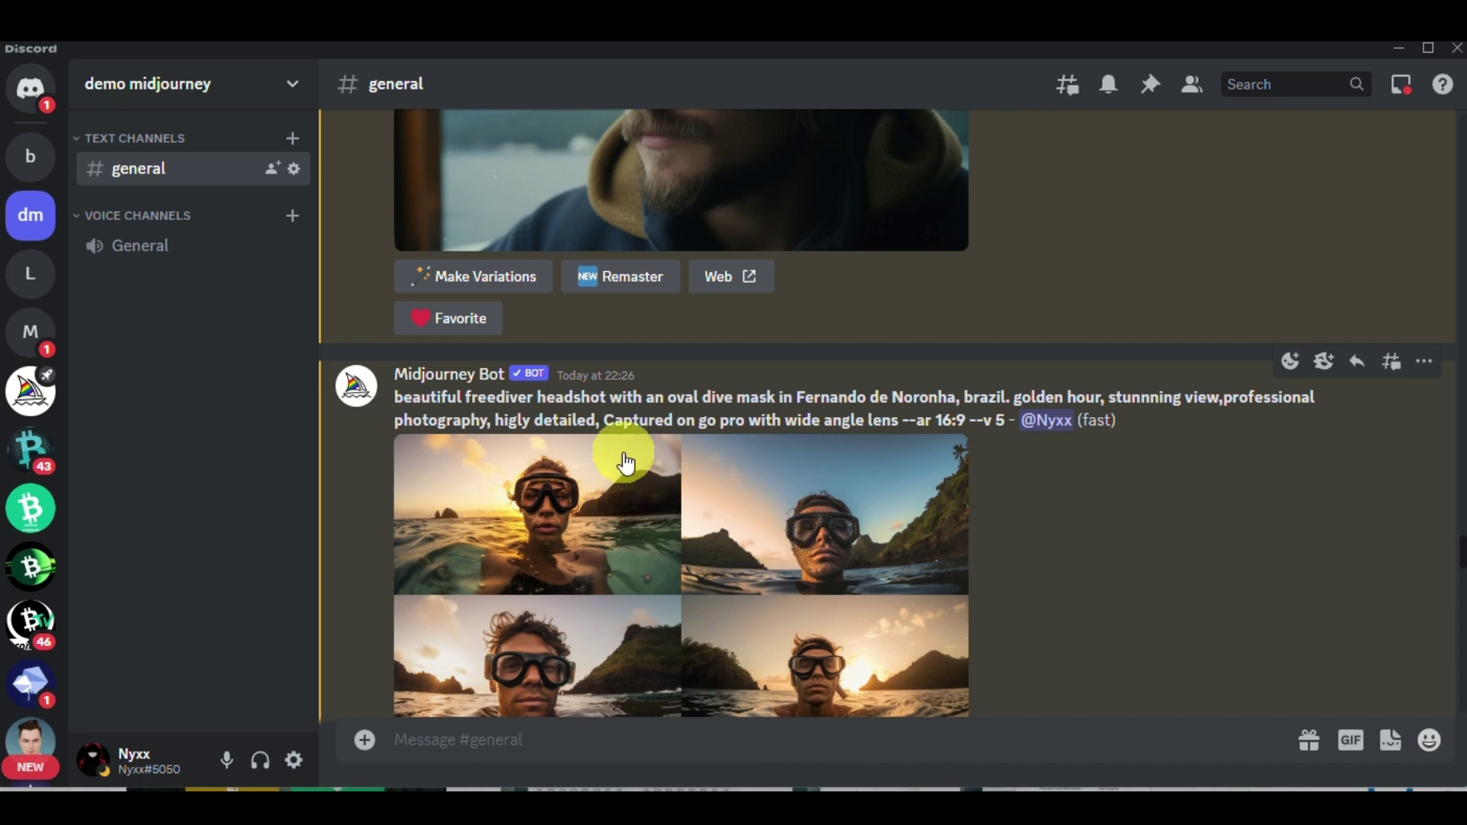
{"action": "left_click_drag", "start_coordinate": [606, 421], "coordinate": [917, 419]}
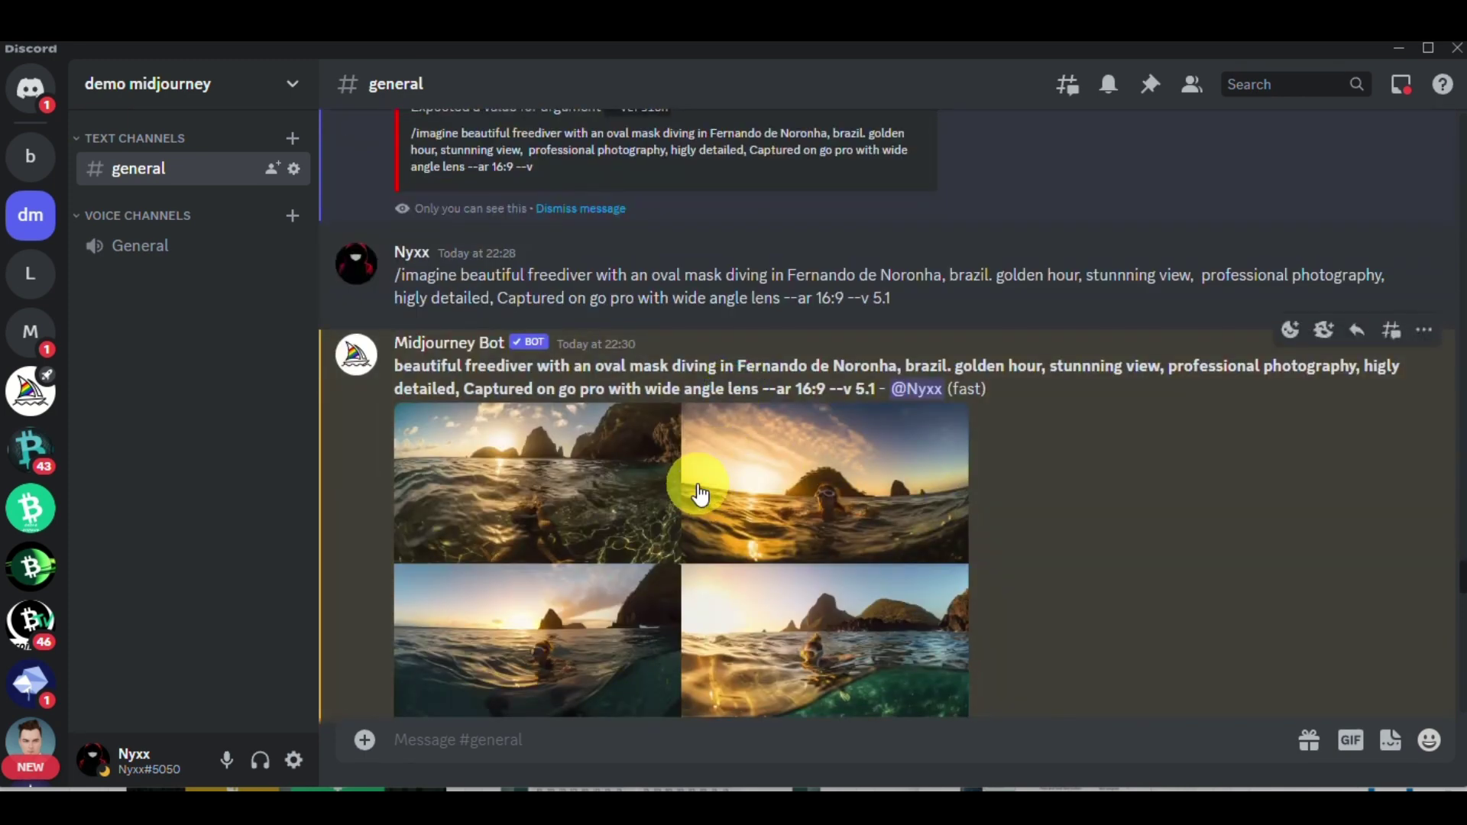
- Preview the "--v 5.1" grid of the freediver with an oval mask diving in Fernando de Noronha
{"action": "scroll", "coordinate": [703, 489], "scroll_direction": "down", "scroll_amount": 2}
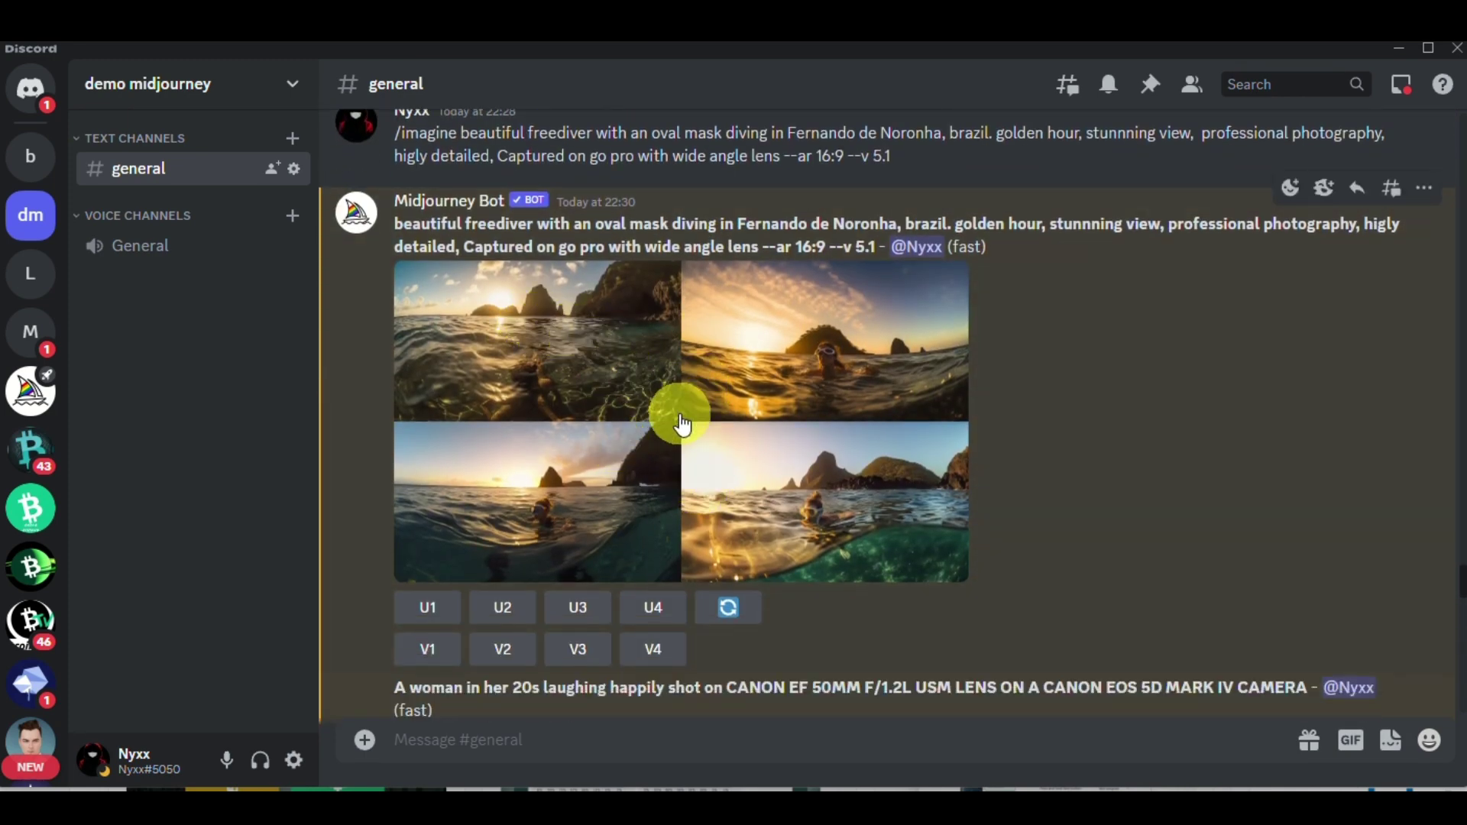
{"action": "left_click", "coordinate": [873, 506]}
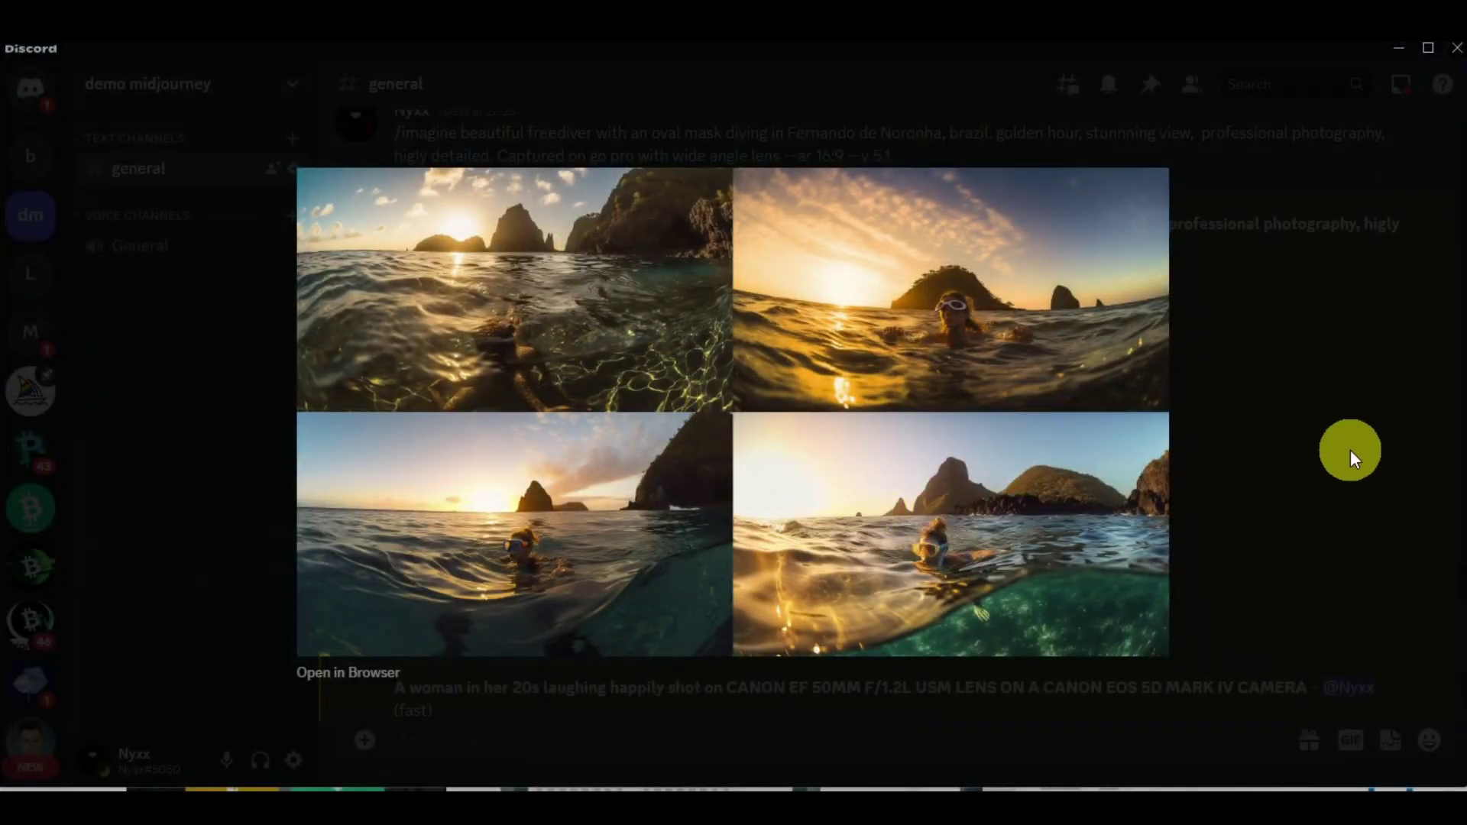
- Close the grid preview, start a variation of Image #4 of the freediver, and remove "with an oval mask" from its remix prompt
{"action": "left_click", "coordinate": [1351, 451]}
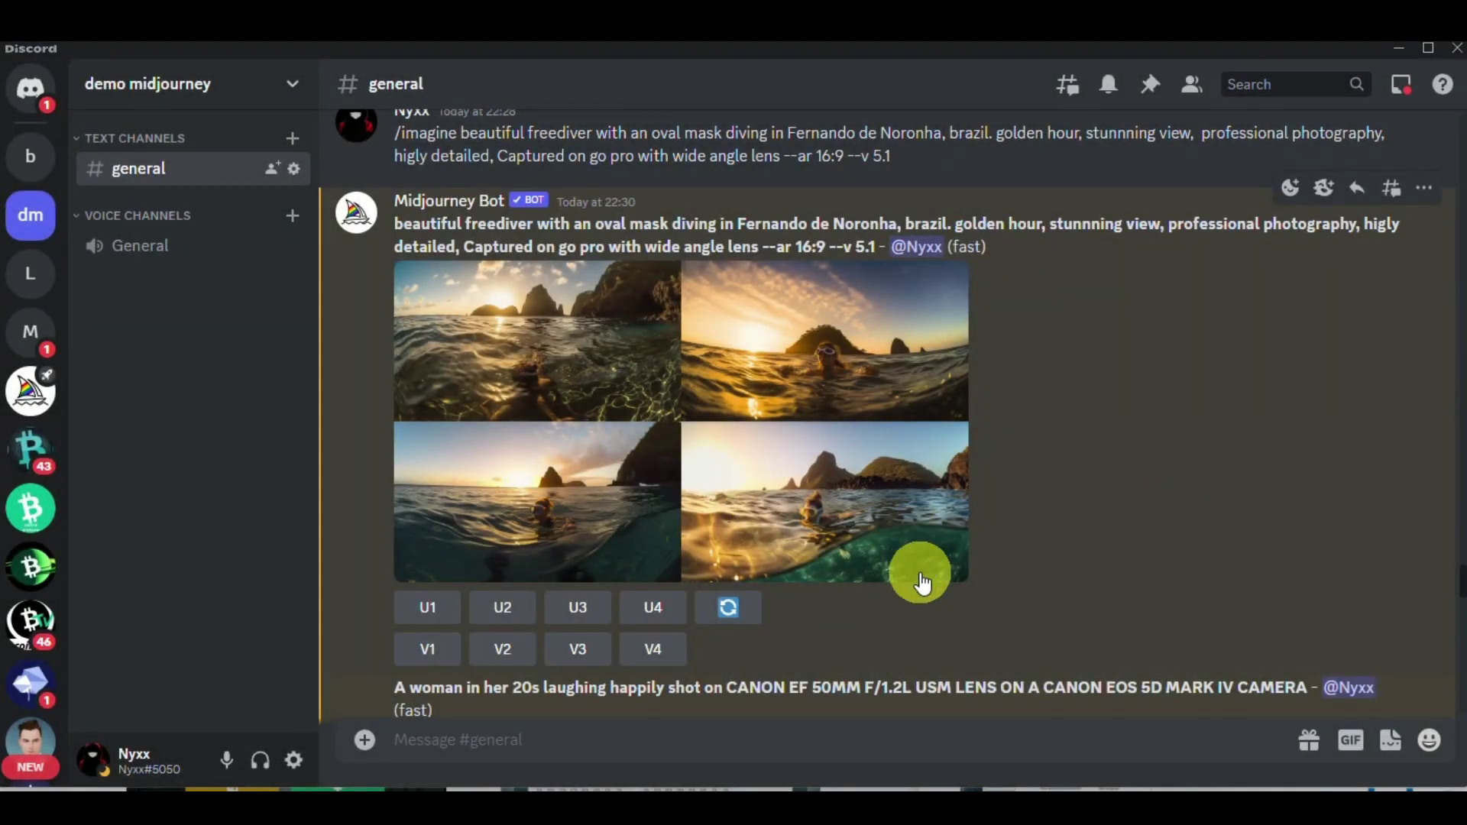
{"action": "scroll", "coordinate": [921, 580], "scroll_direction": "down", "scroll_amount": 3}
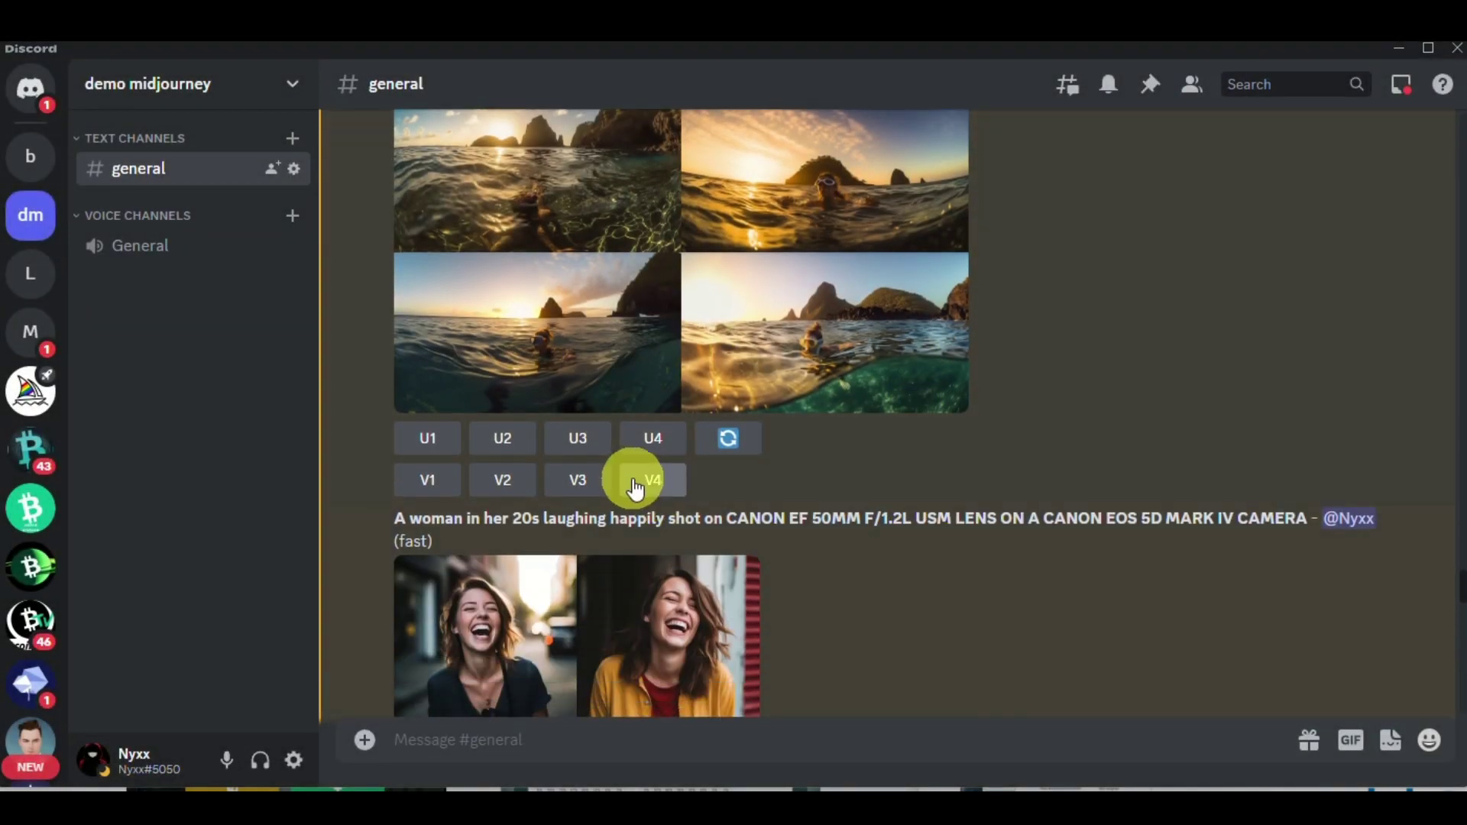
{"action": "left_click", "coordinate": [634, 482]}
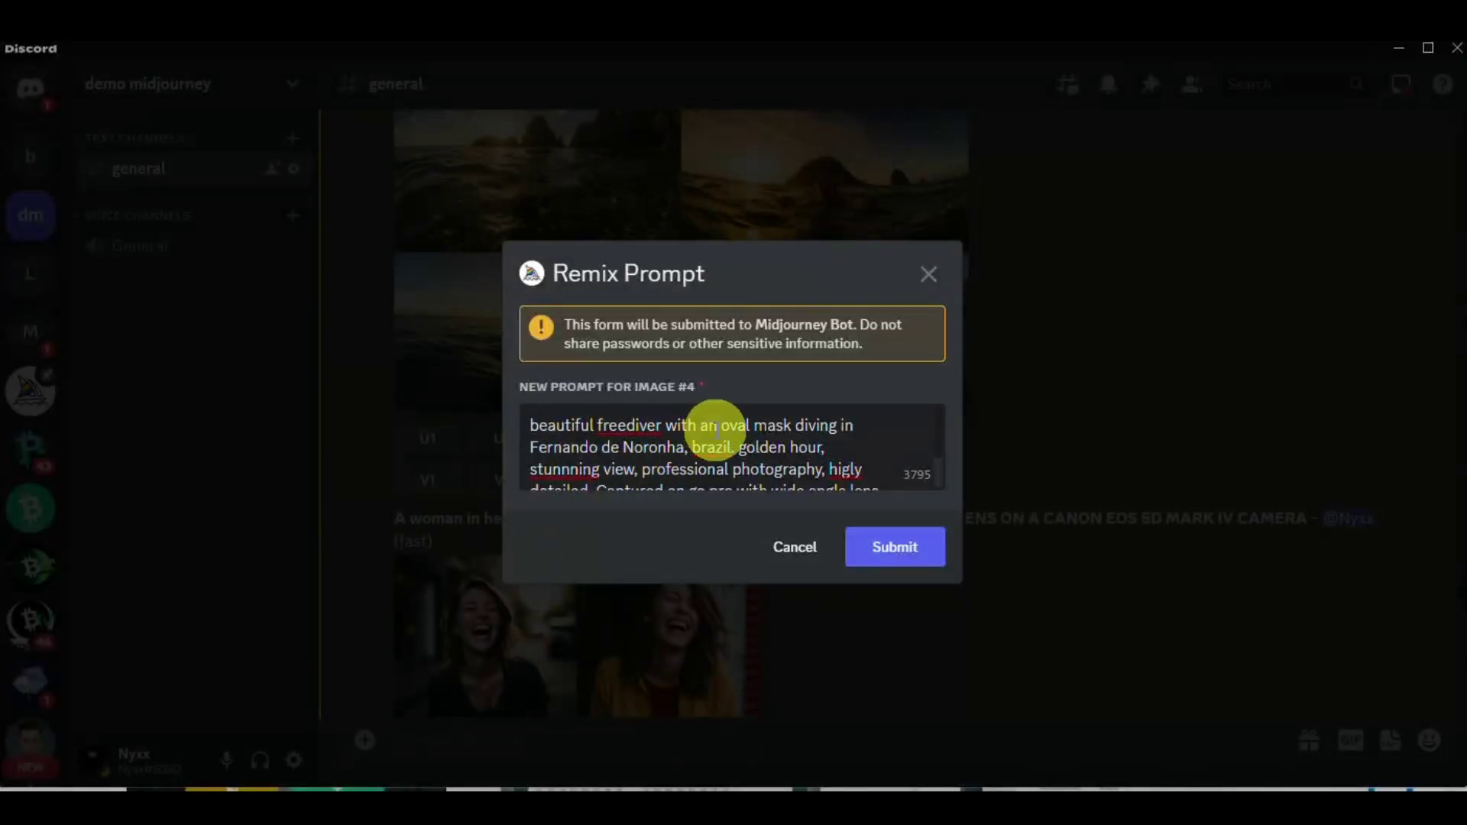
{"action": "left_click_drag", "start_coordinate": [718, 426], "coordinate": [797, 427]}
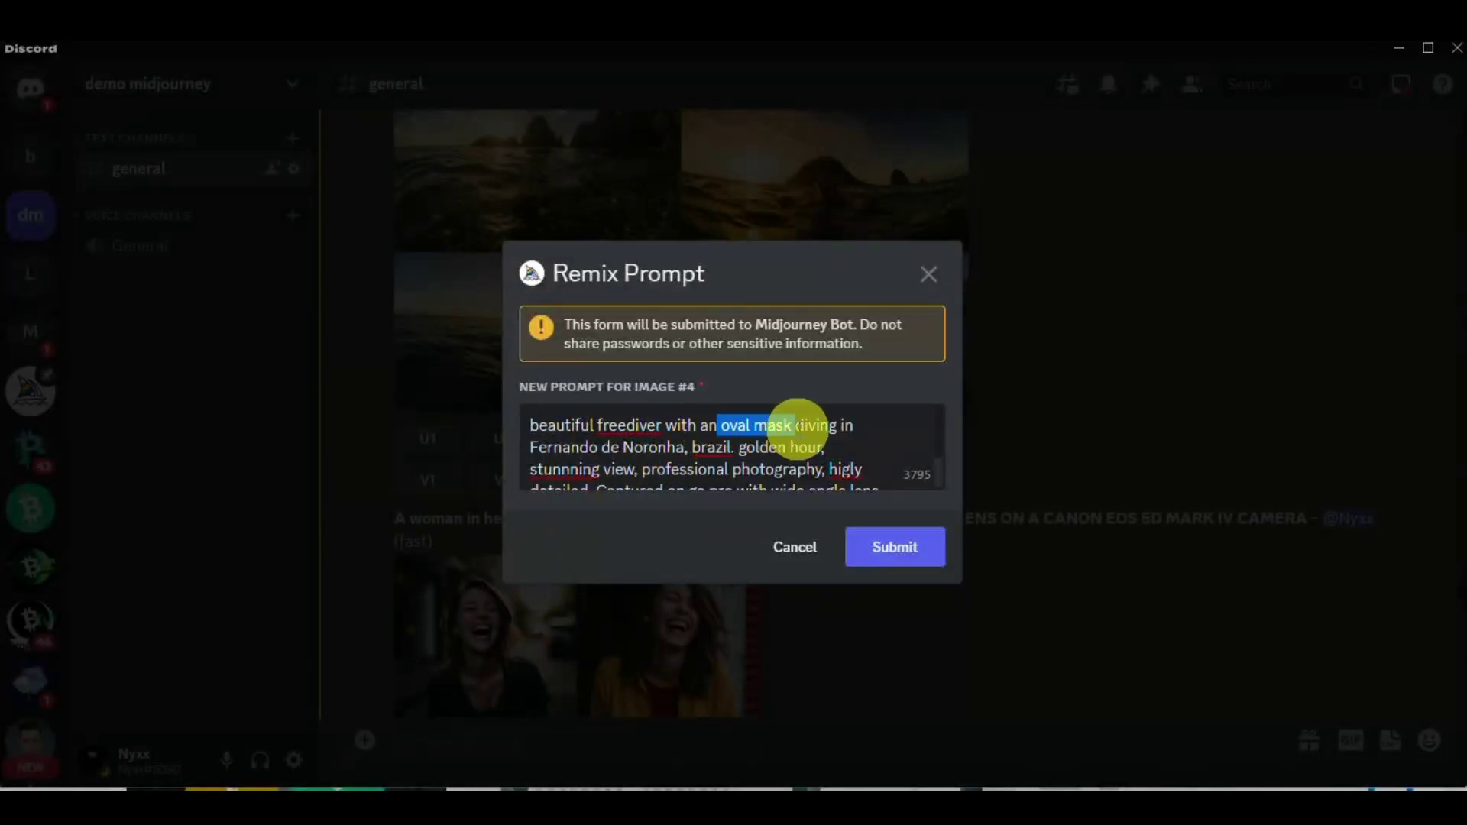
{"action": "key", "text": "BackSpace"}
{"action": "key", "text": "BackSpace"}
{"action": "key", "text": "BackSpace"}
{"action": "key", "text": "BackSpace"}
{"action": "key", "text": "BackSpace"}
{"action": "key", "text": "BackSpace"}
{"action": "key", "text": "BackSpace"}
{"action": "key", "text": "BackSpace"}
{"action": "key", "text": "BackSpace"}
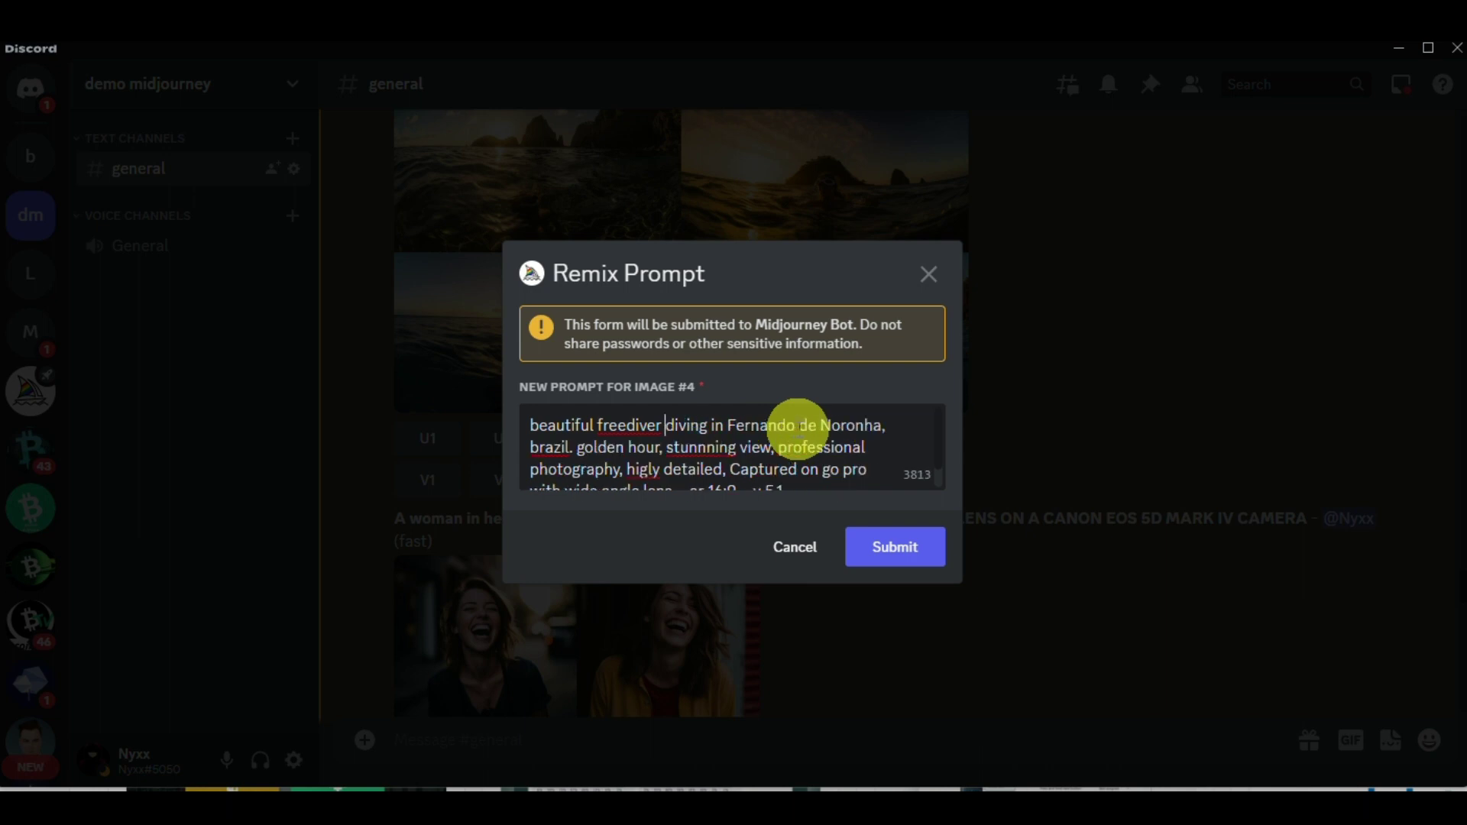
{"action": "key", "text": "BackSpace"}
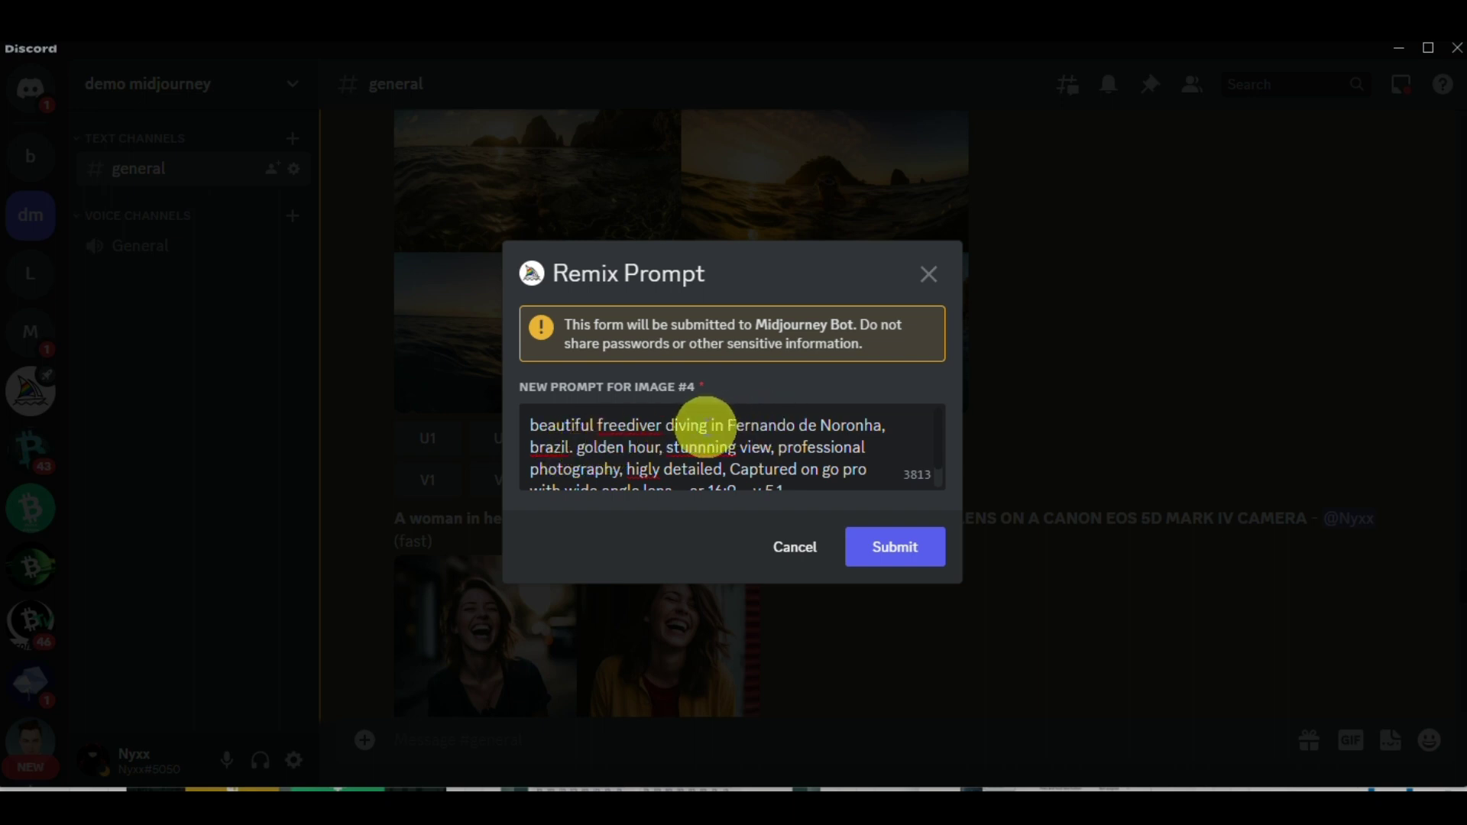
- Add "underwater" after "diving" and before "photography" in the remix prompt, and submit it
{"action": "type", "text": "und "}
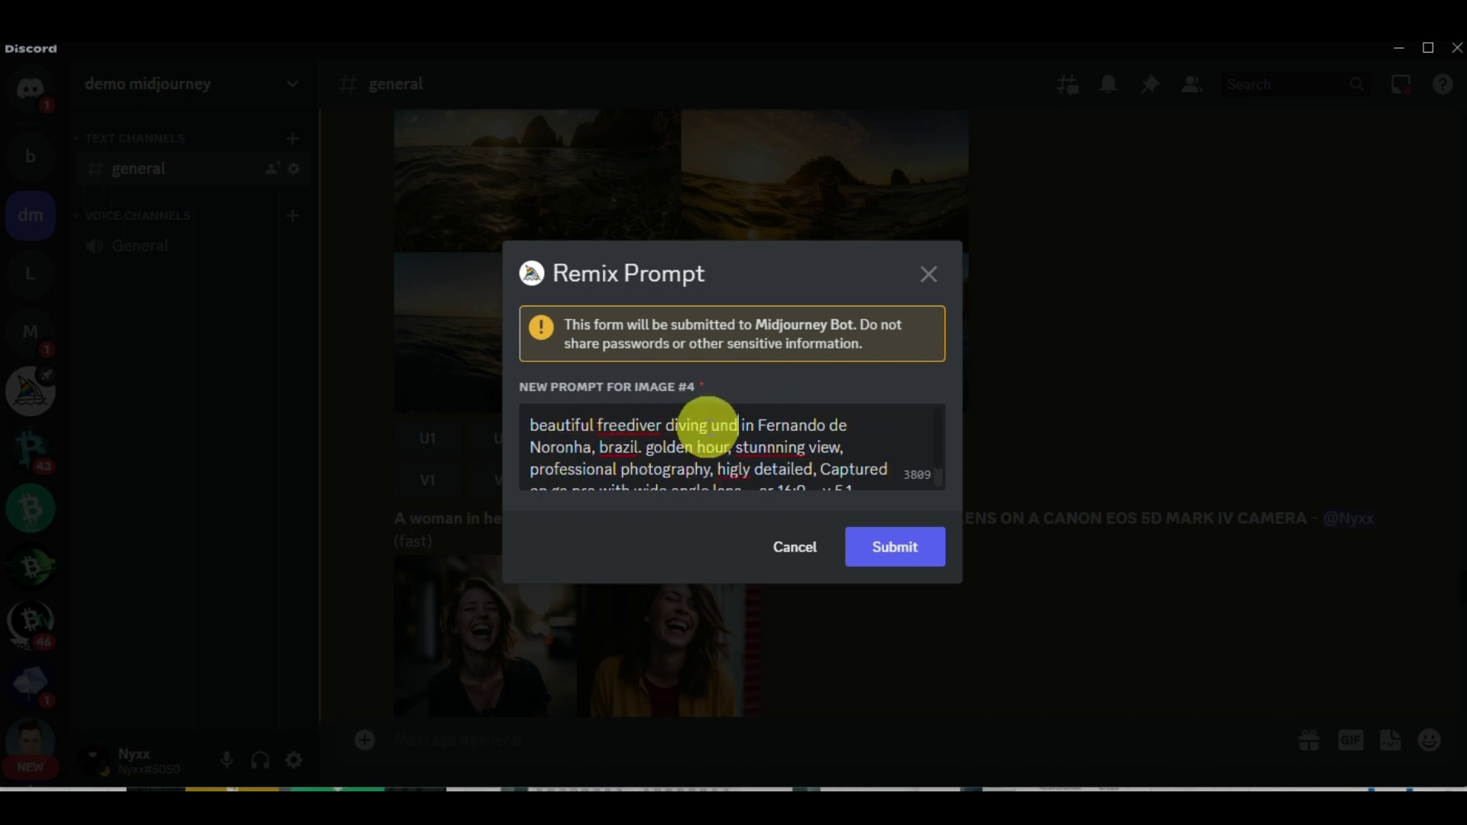
{"action": "type", "text": "erwater"}
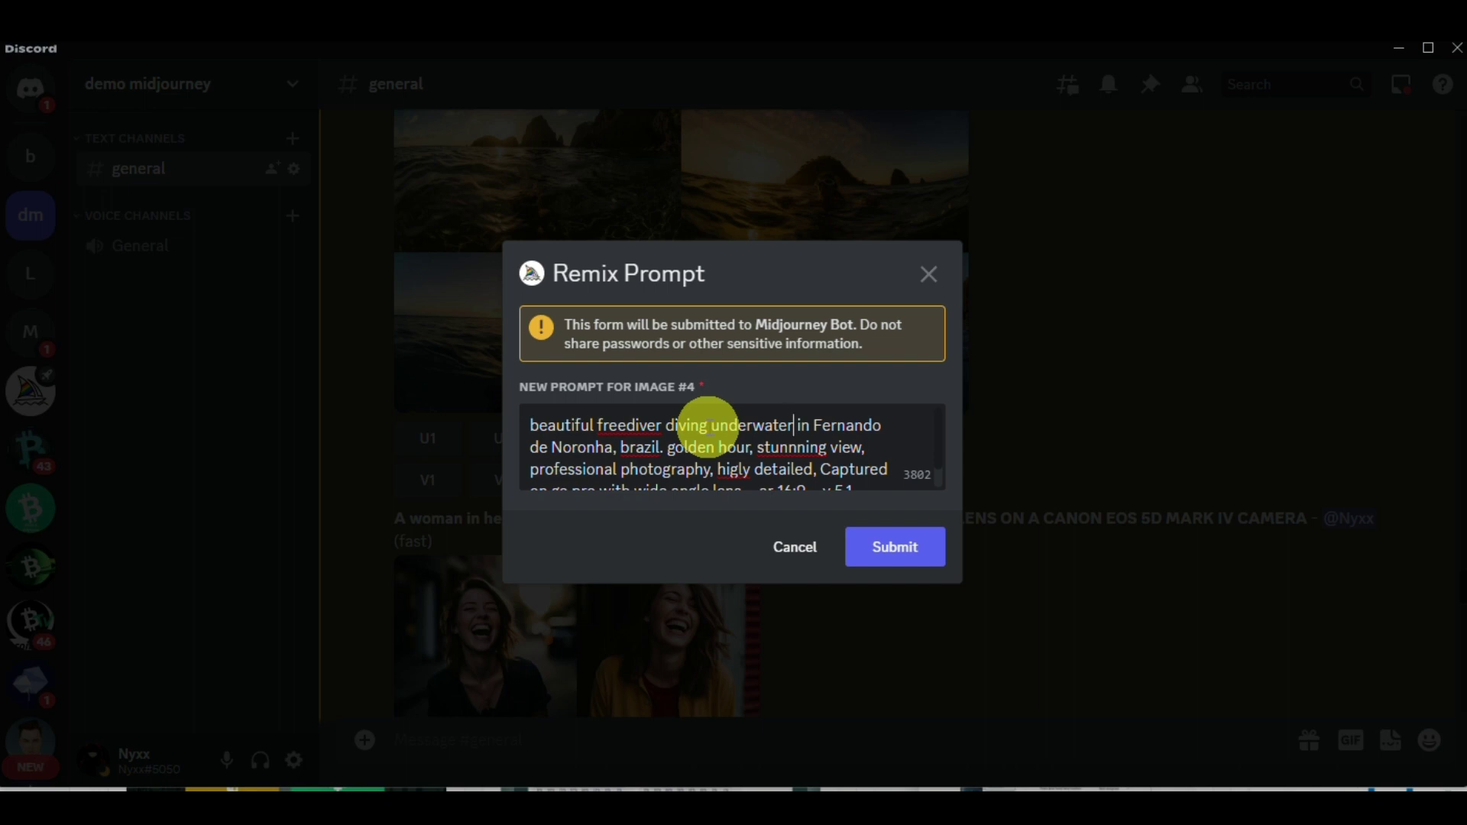
{"action": "scroll", "coordinate": [817, 431], "scroll_direction": "down", "scroll_amount": 1}
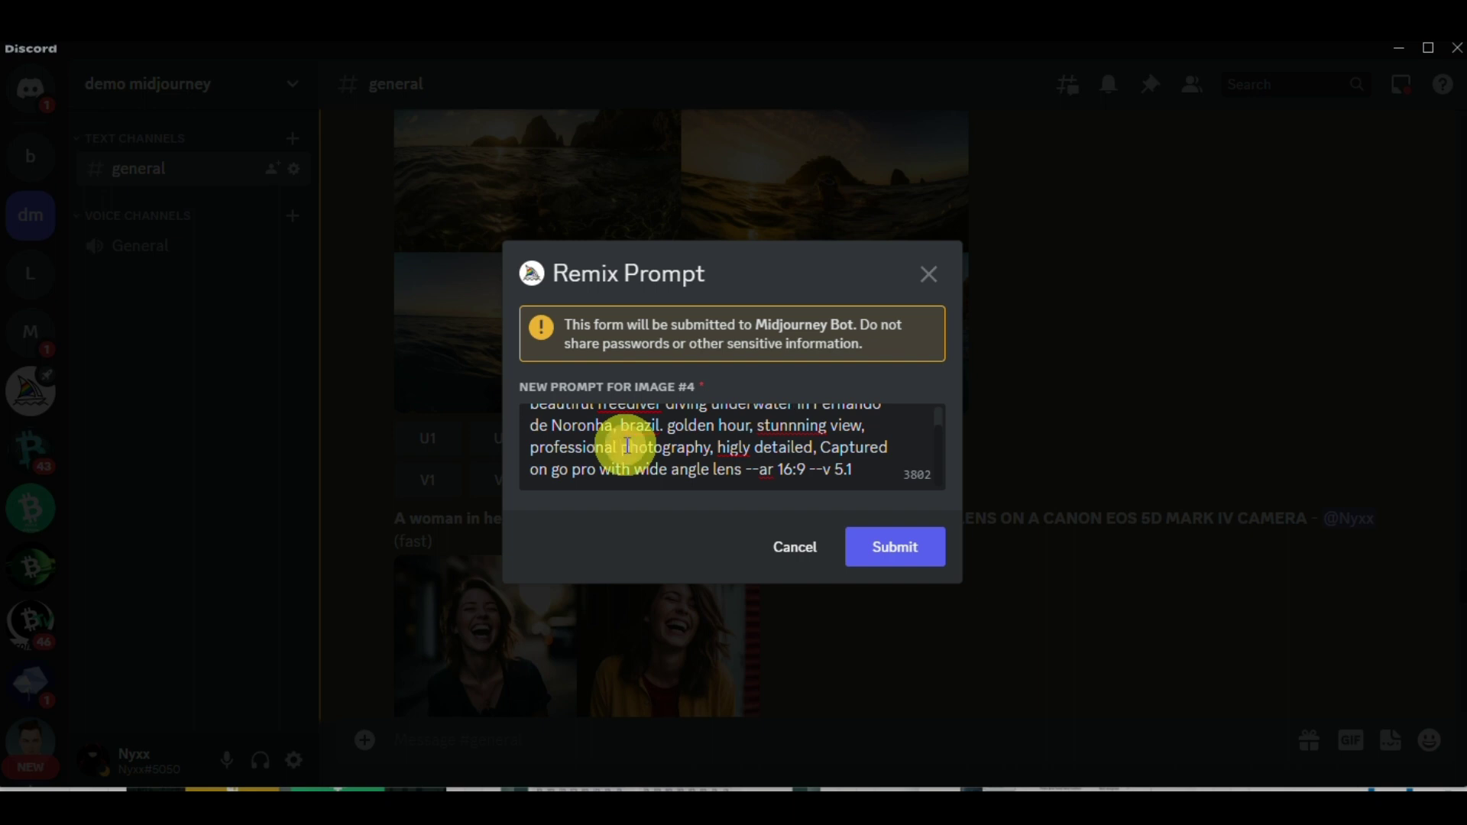
{"action": "type", "text": "underwater"}
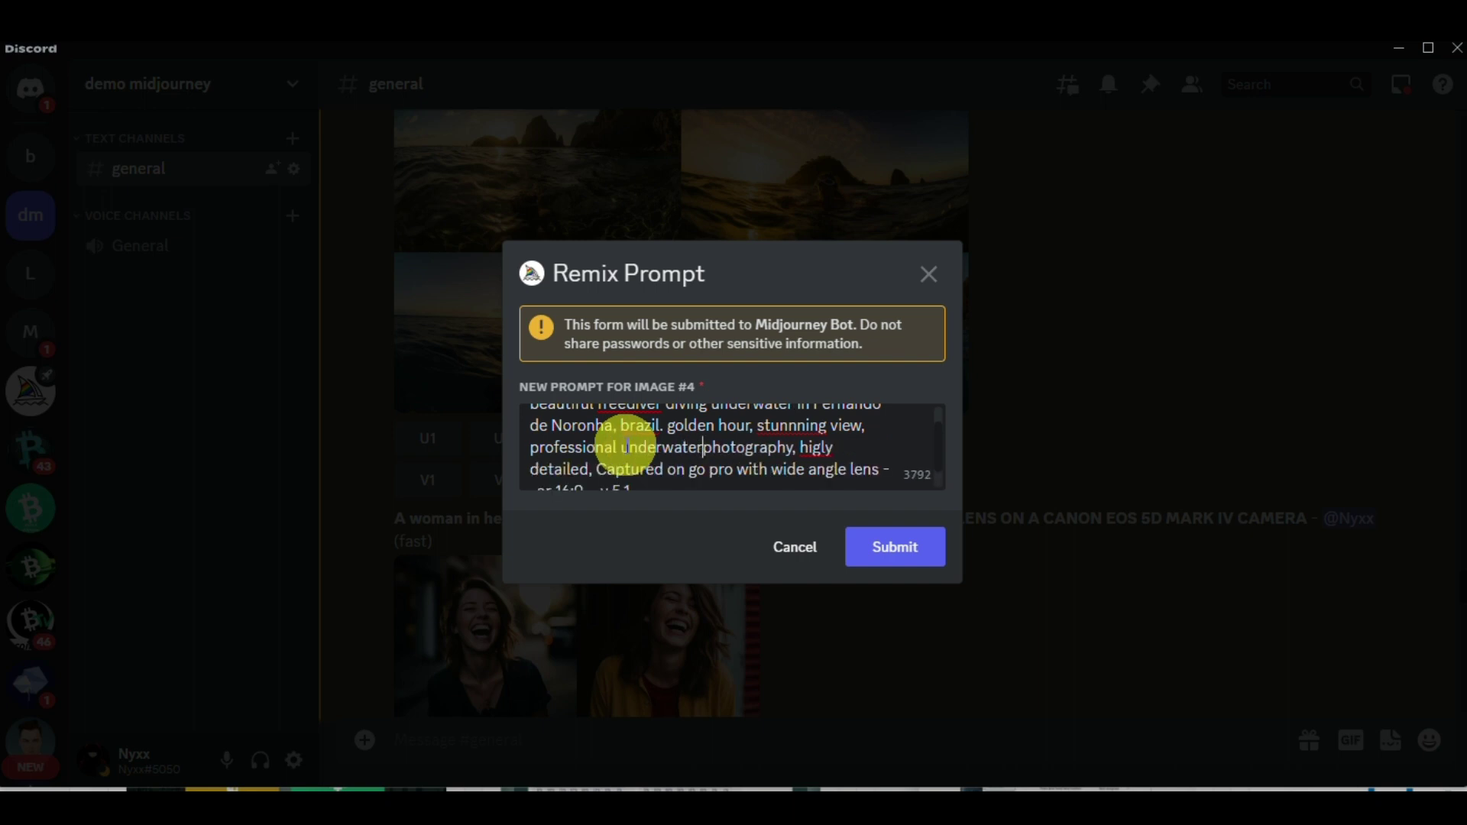
{"action": "type", "text": " photograp"}
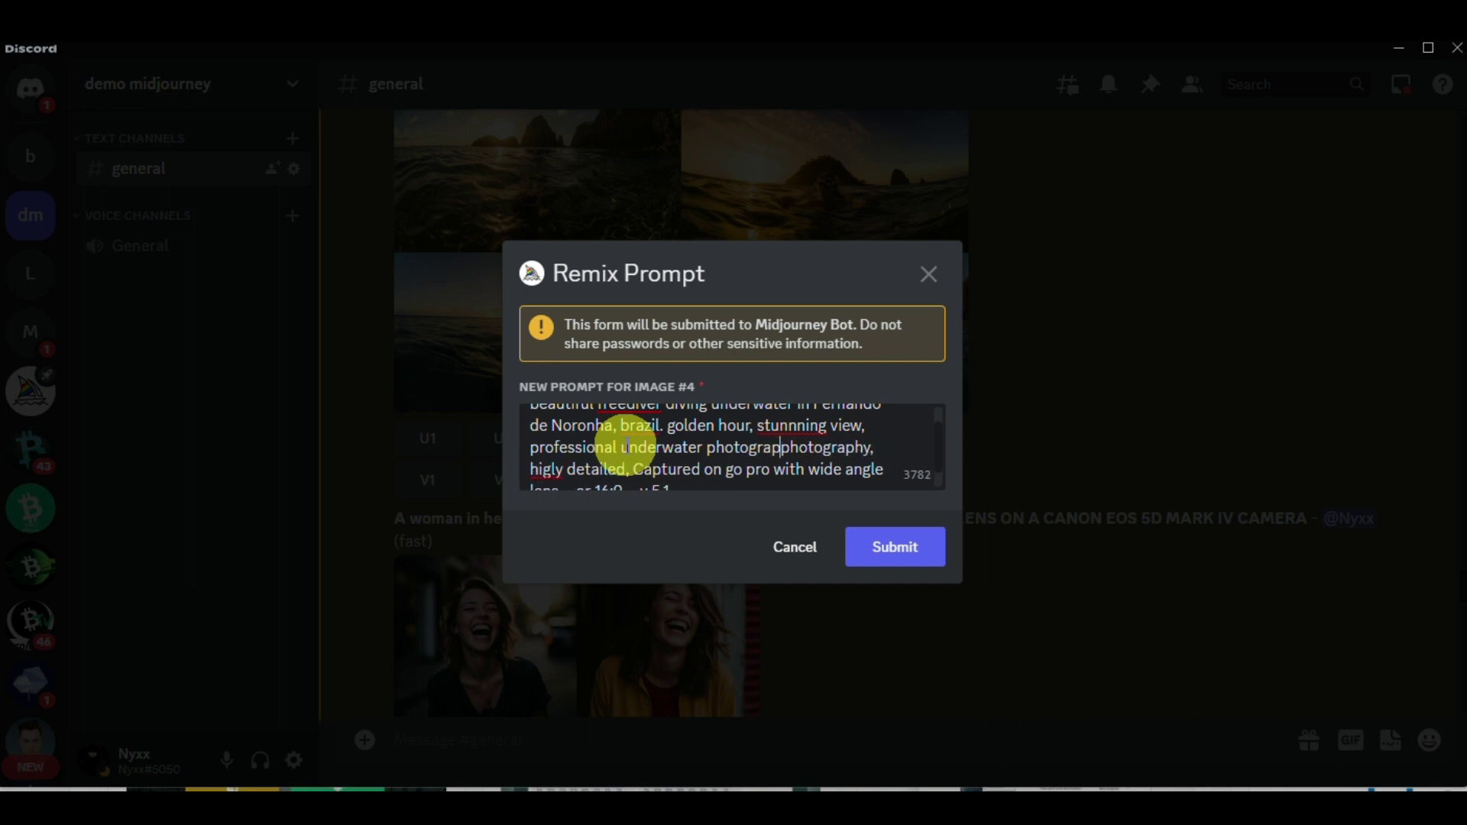
{"action": "key", "text": "BackSpace"}
{"action": "key", "text": "BackSpace"}
{"action": "key", "text": "BackSpace"}
{"action": "key", "text": "BackSpace"}
{"action": "key", "text": "BackSpace"}
{"action": "key", "text": "BackSpace"}
{"action": "key", "text": "BackSpace"}
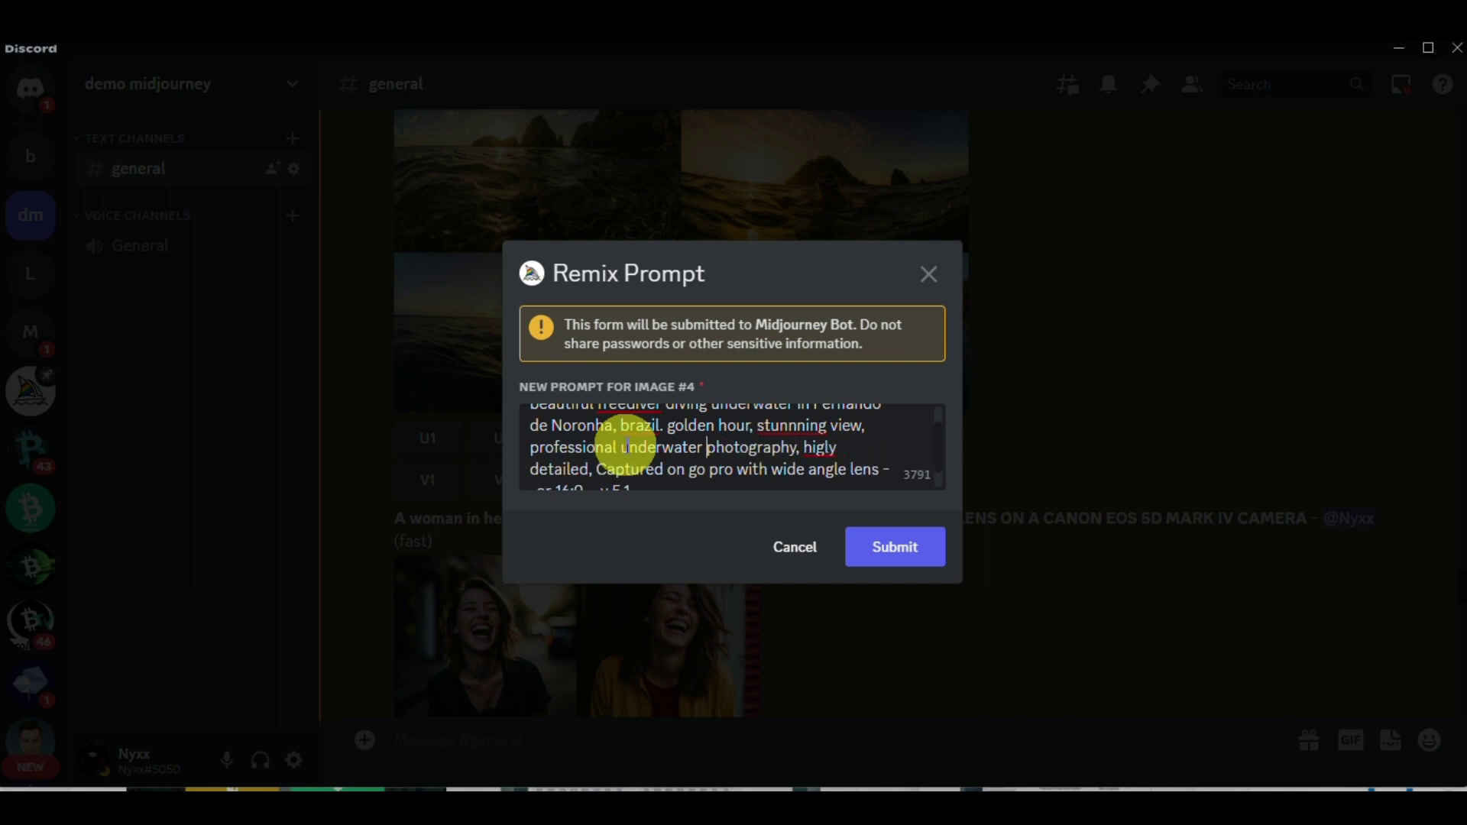
{"action": "scroll", "coordinate": [760, 436], "scroll_direction": "down", "scroll_amount": 1}
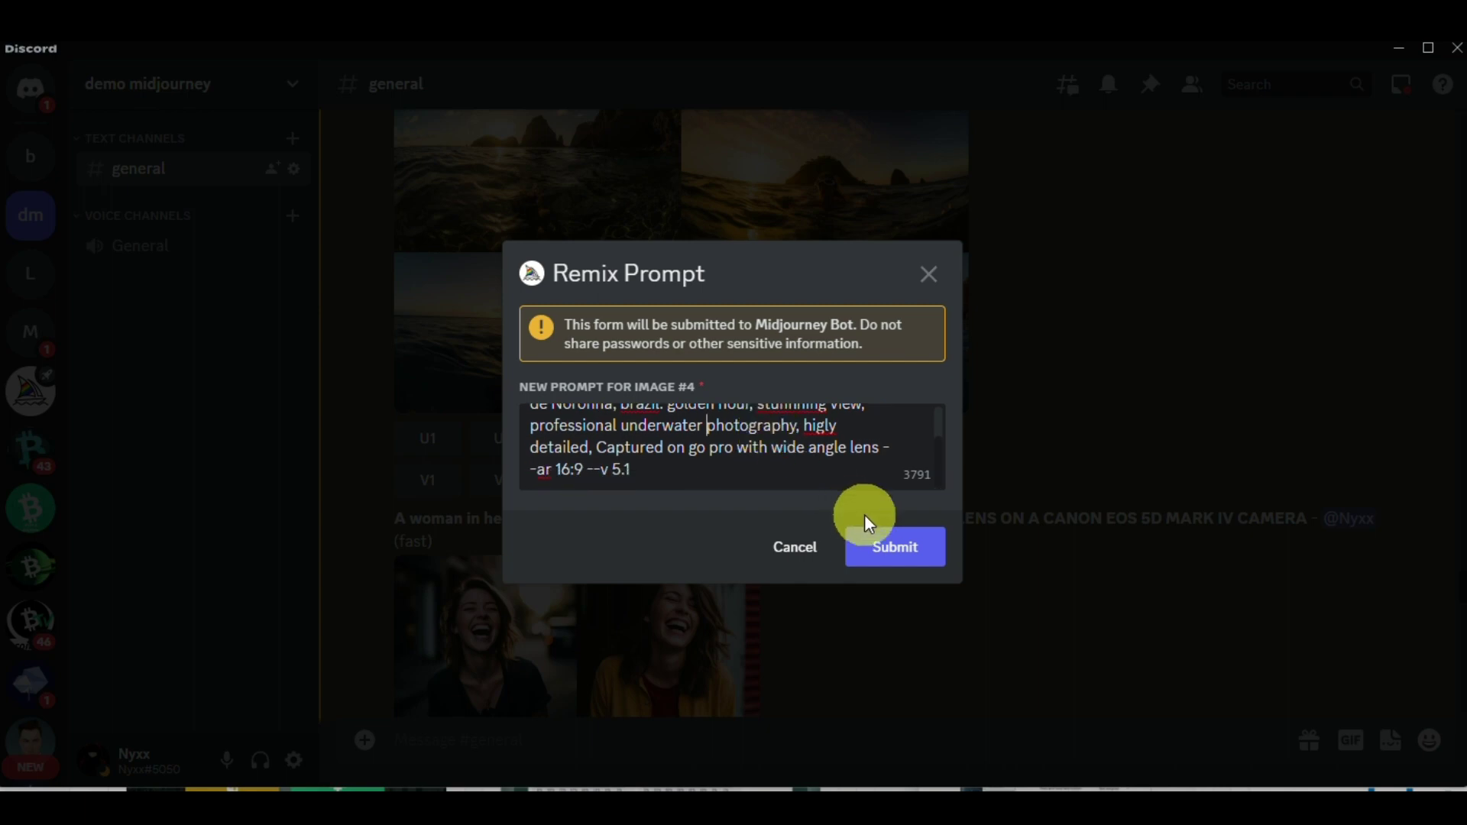
{"action": "left_click", "coordinate": [929, 557]}
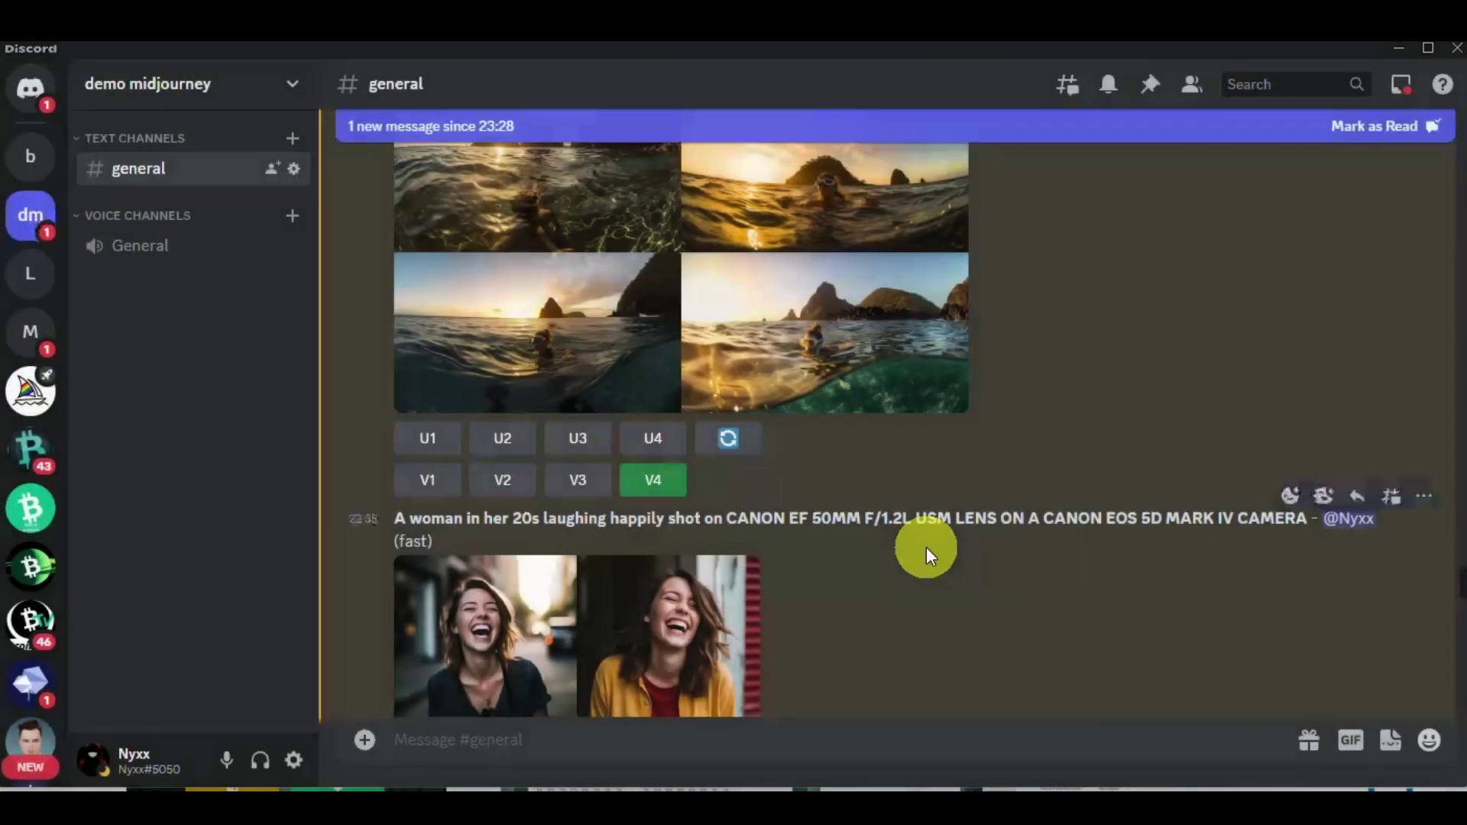
- Highlight the "CANON EF 50MM F/1.2L USM LENS ON A CANON EOS 5D MARK IV" wording in the laughing woman prompt
{"action": "scroll", "coordinate": [773, 553], "scroll_direction": "down", "scroll_amount": 5}
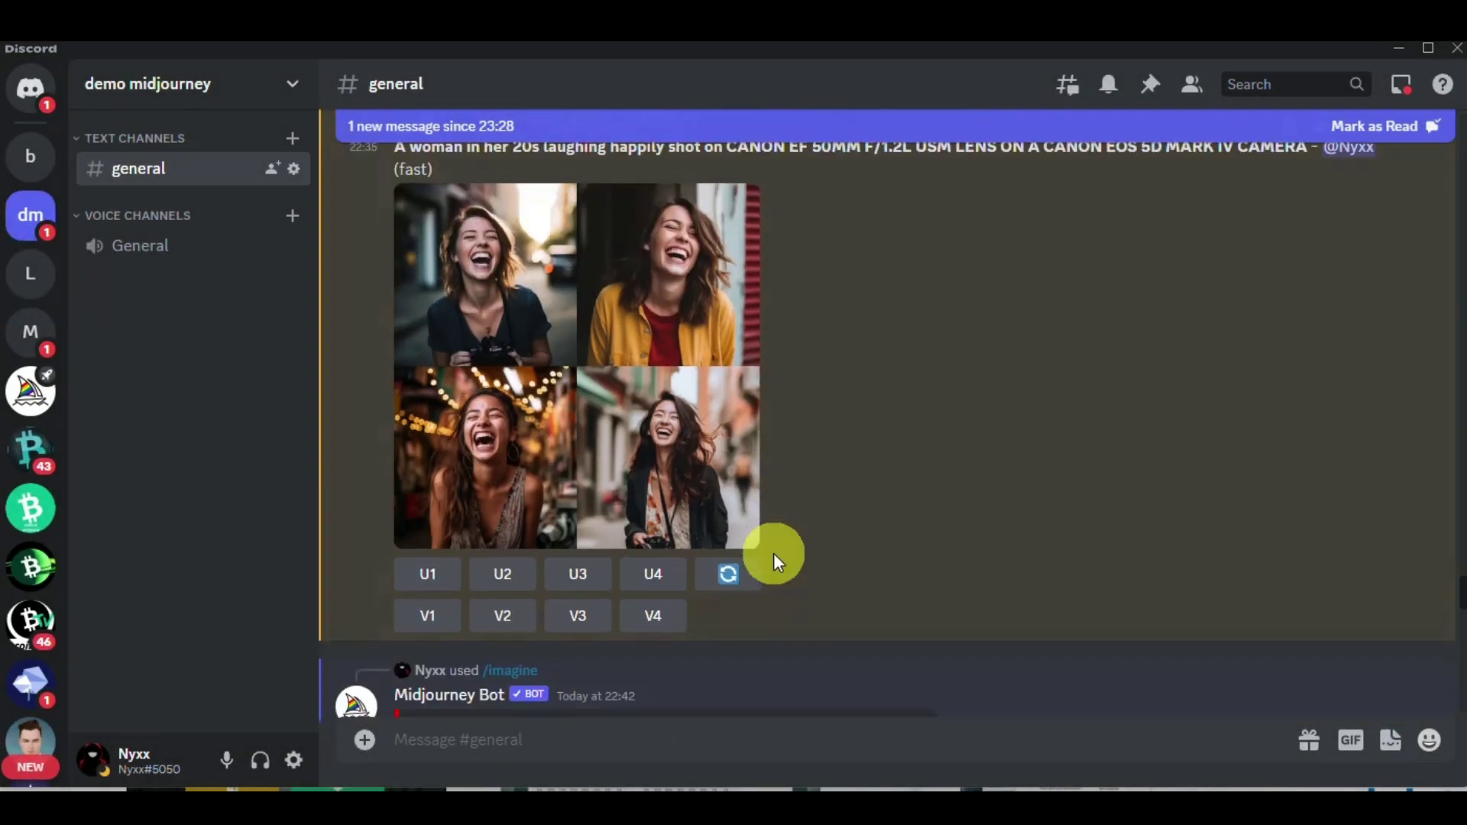
{"action": "scroll", "coordinate": [773, 553], "scroll_direction": "up", "scroll_amount": 3}
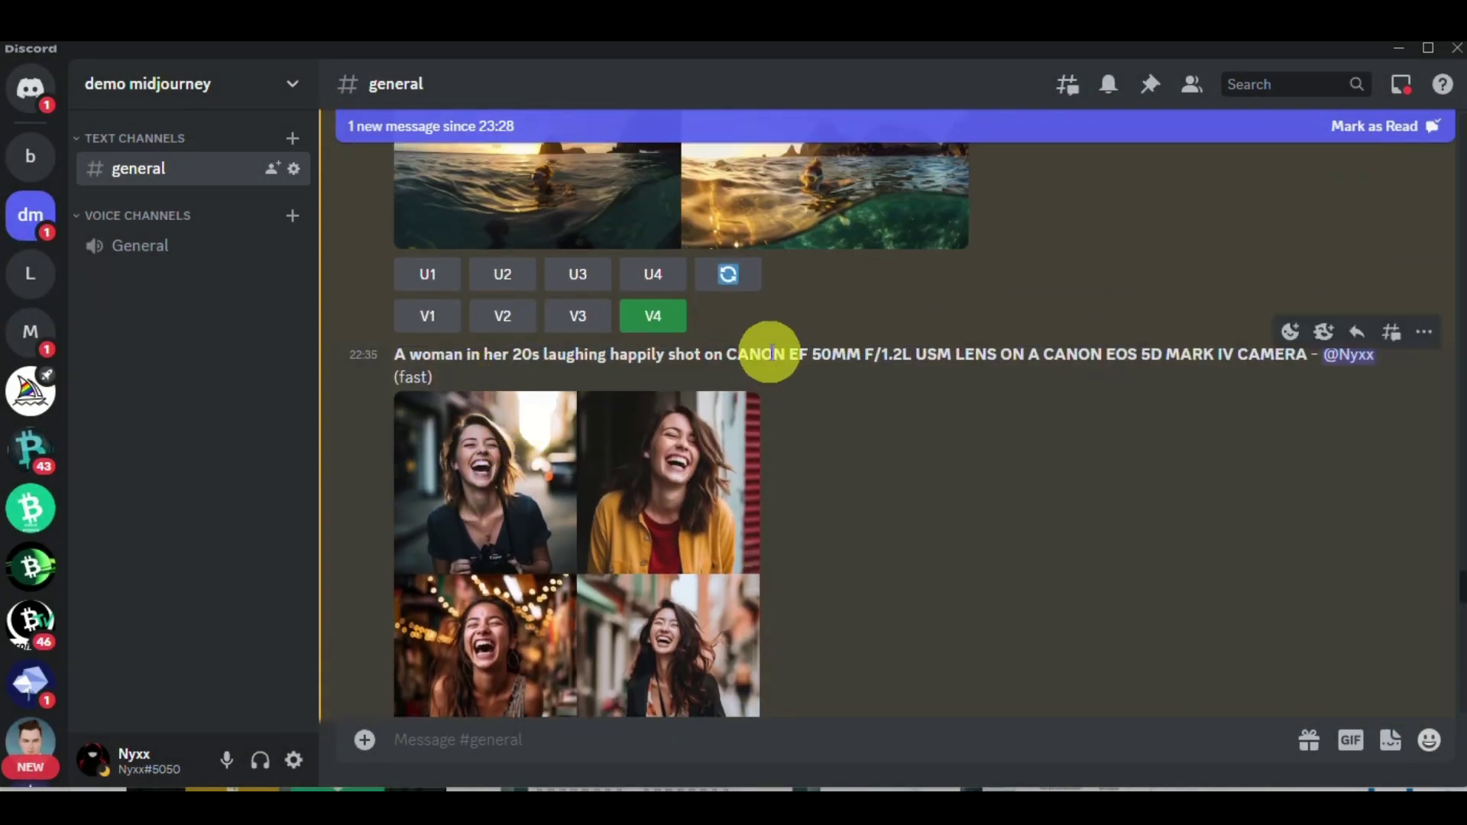
{"action": "left_click_drag", "start_coordinate": [732, 350], "coordinate": [1245, 360]}
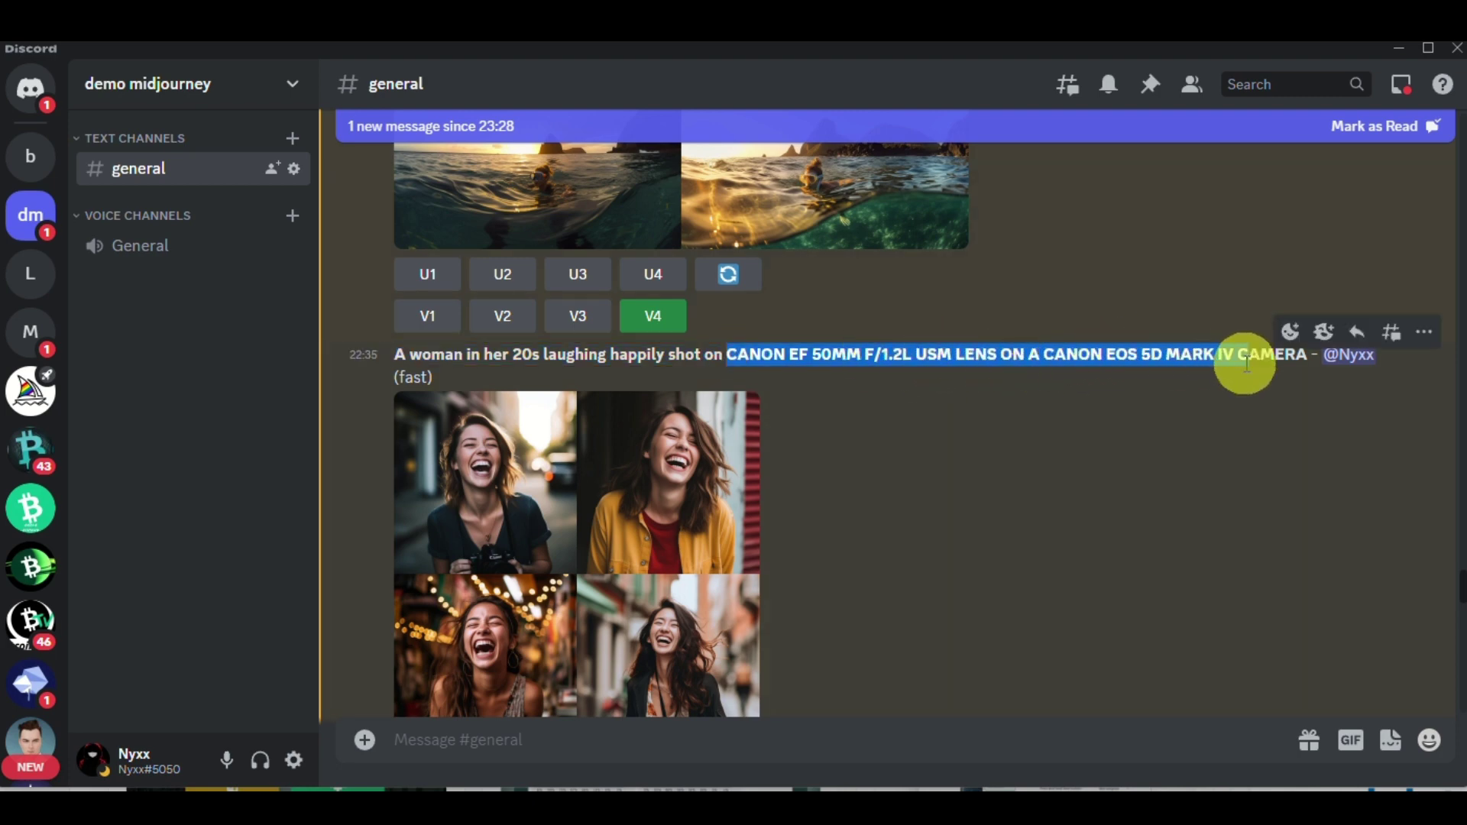
- Open the laughing woman grid in the browser and examine its four portraits enlarged
{"action": "left_click", "coordinate": [654, 601]}
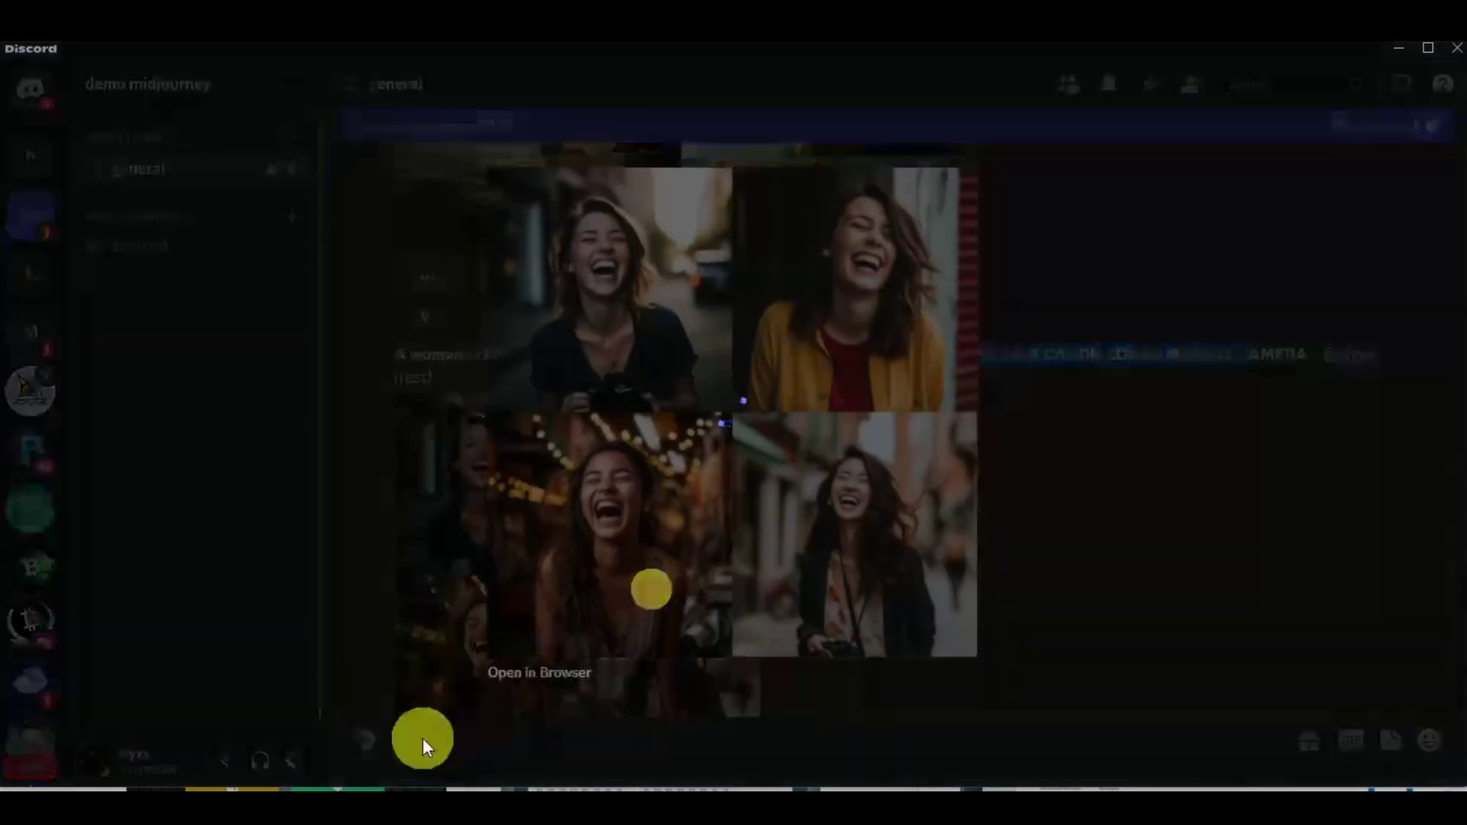
{"action": "left_click", "coordinate": [550, 670]}
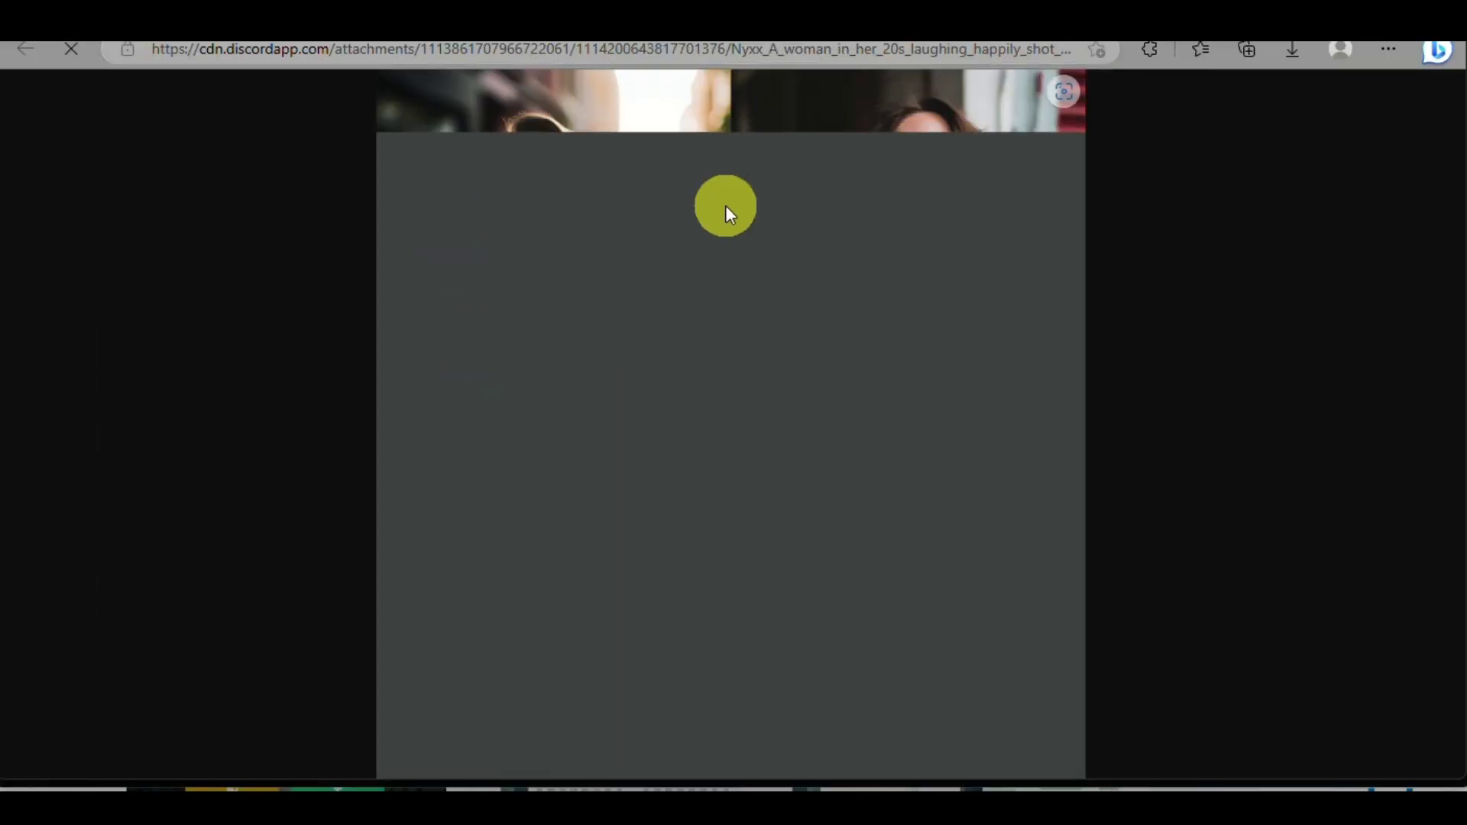
{"action": "left_click", "coordinate": [625, 267]}
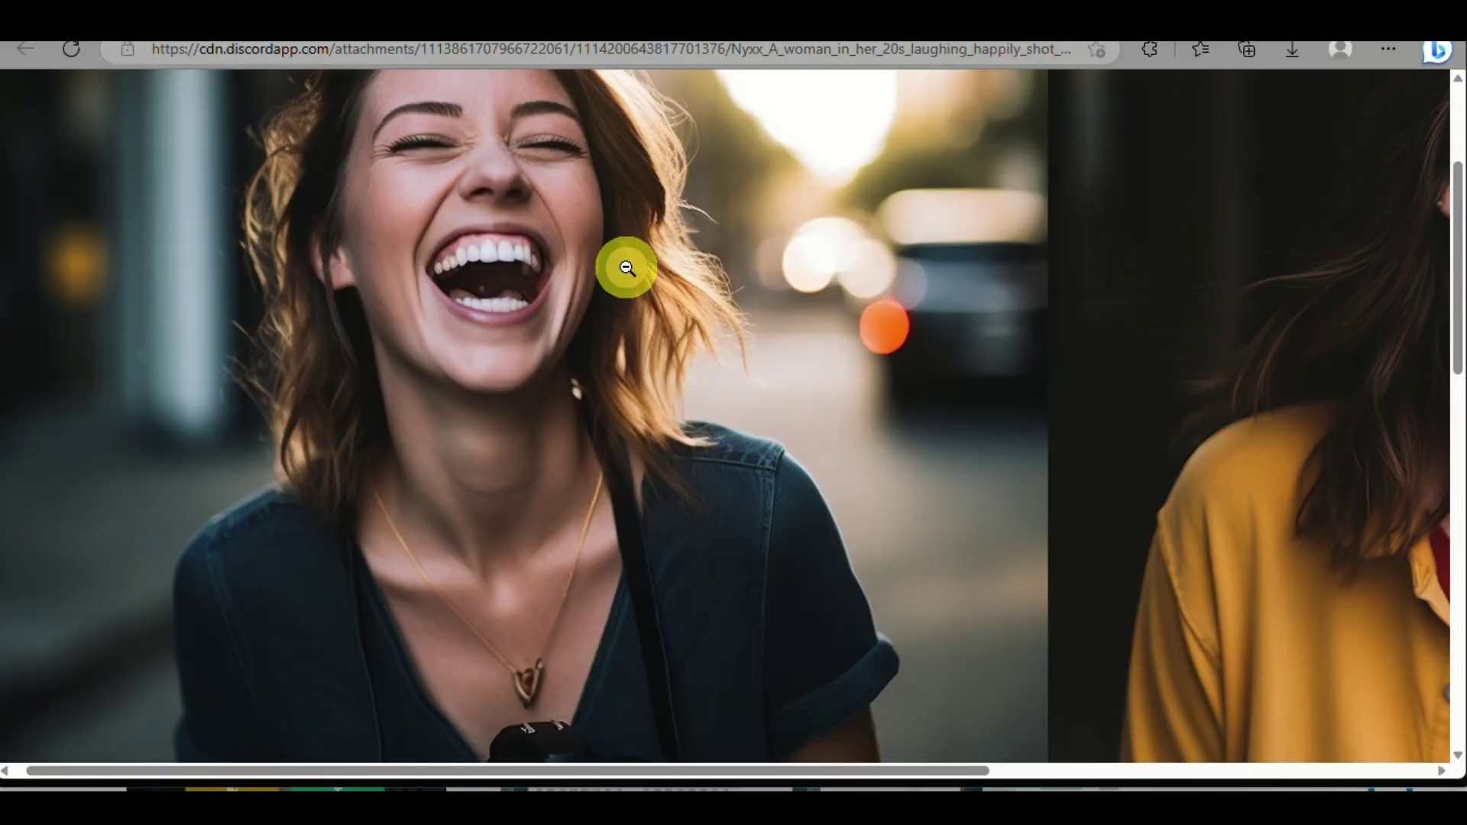
{"action": "scroll", "coordinate": [626, 268], "scroll_direction": "down", "scroll_amount": 10}
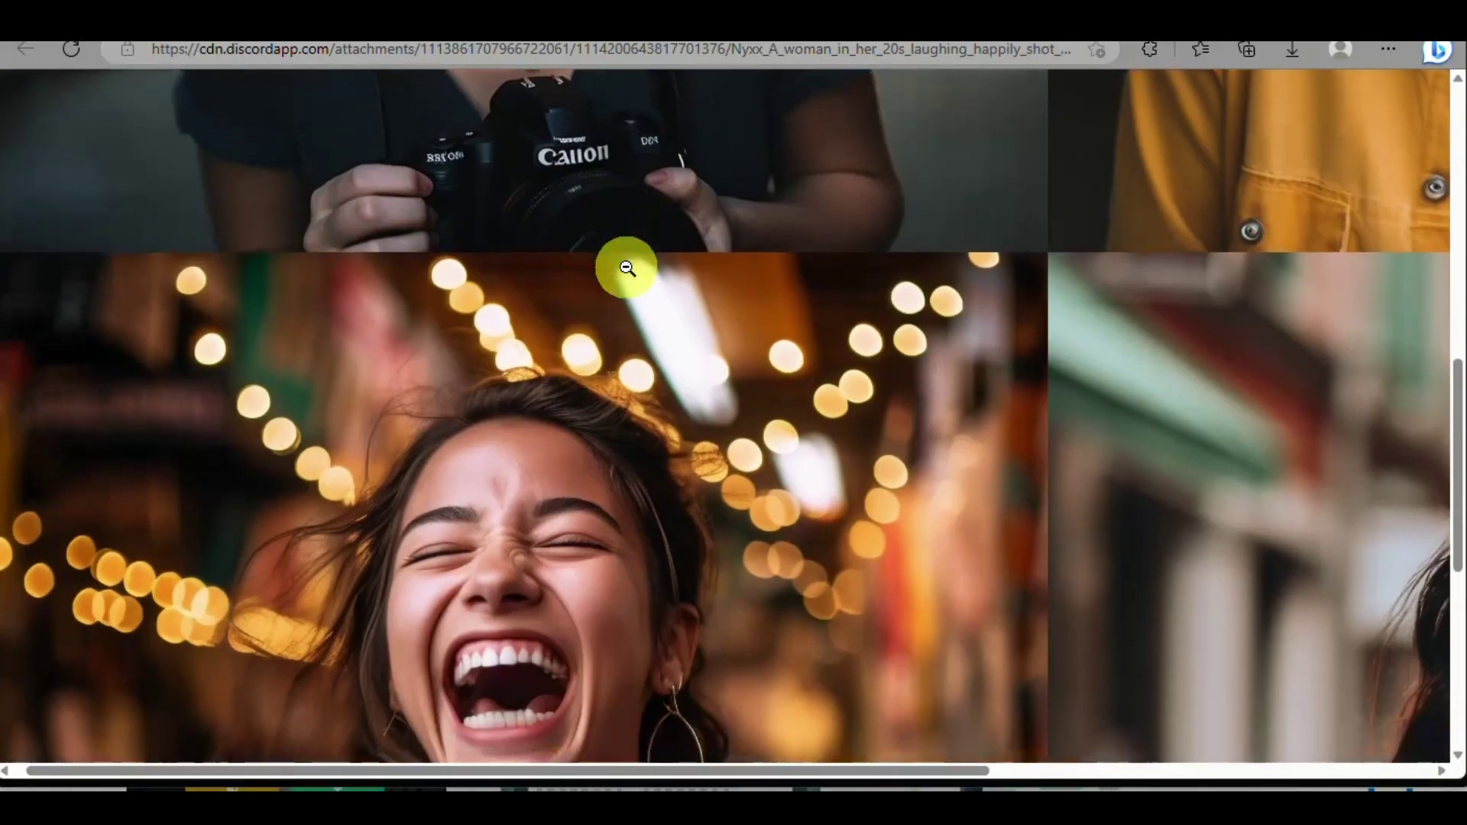
{"action": "scroll", "coordinate": [625, 267], "scroll_direction": "right", "scroll_amount": 3}
{"action": "scroll", "coordinate": [626, 267], "scroll_direction": "right", "scroll_amount": 5}
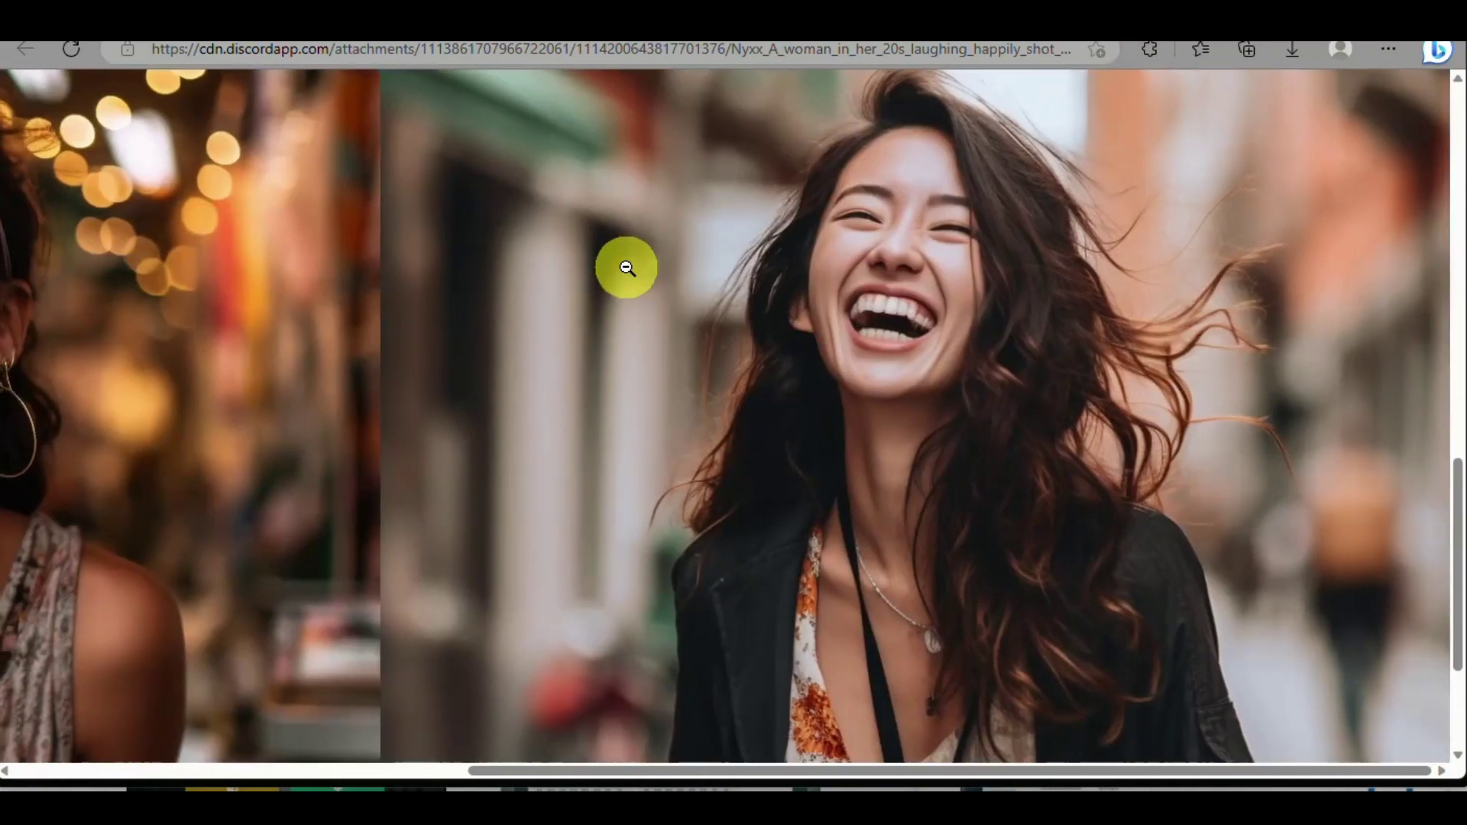
{"action": "scroll", "coordinate": [626, 267], "scroll_direction": "up", "scroll_amount": 10}
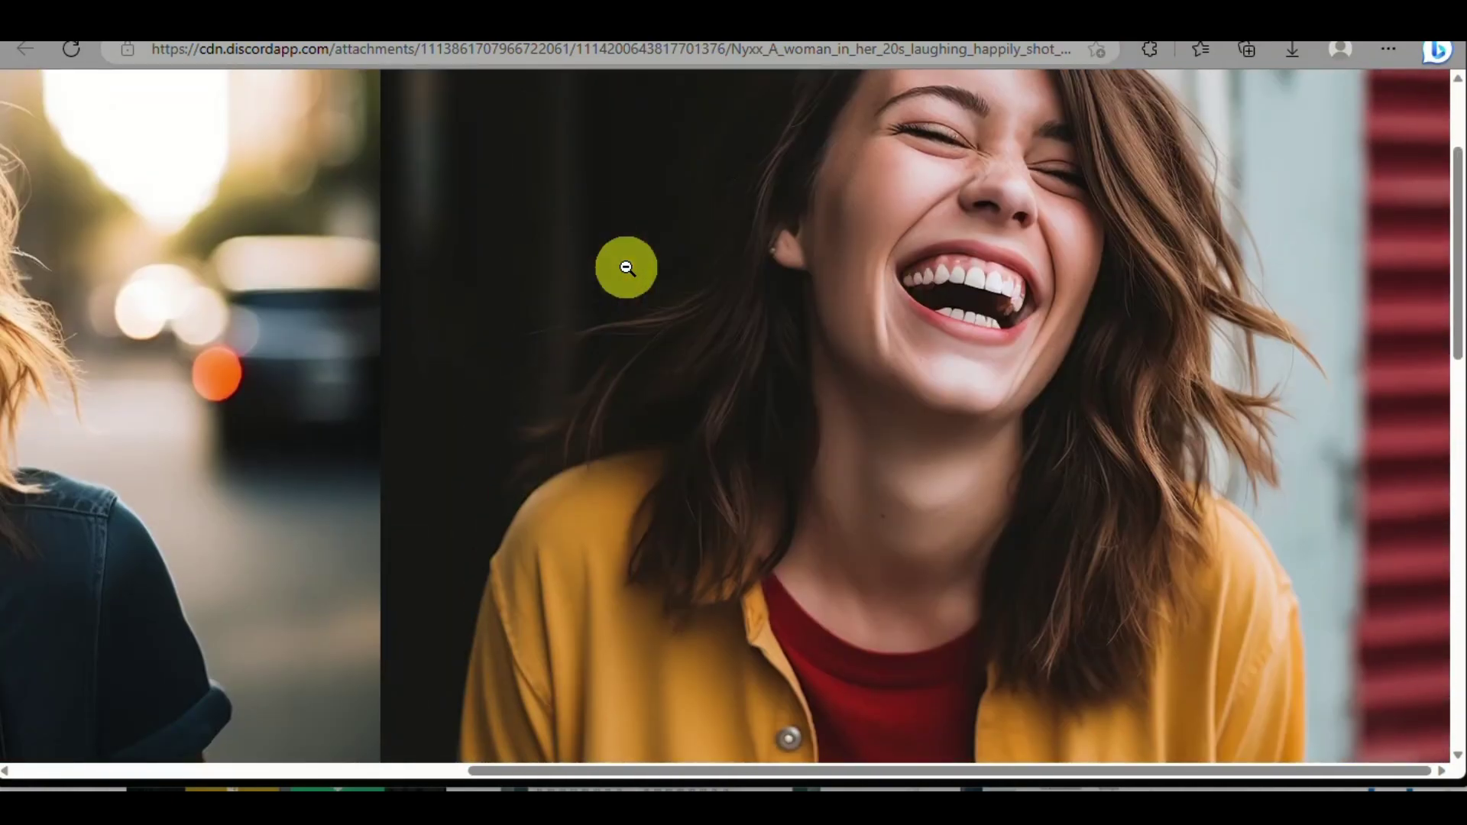
{"action": "scroll", "coordinate": [625, 268], "scroll_direction": "down", "scroll_amount": 6}
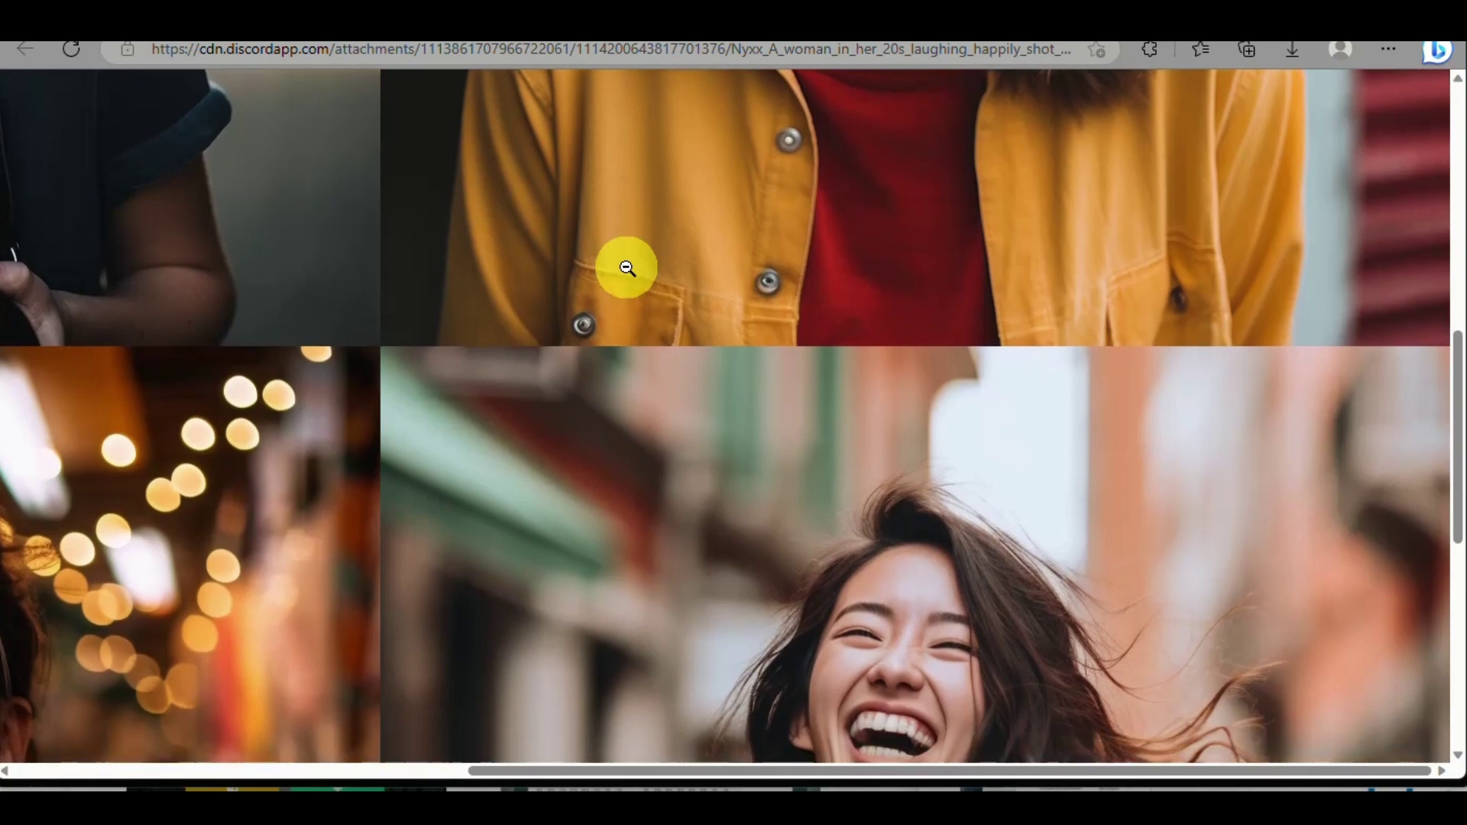
{"action": "scroll", "coordinate": [626, 267], "scroll_direction": "left", "scroll_amount": 1}
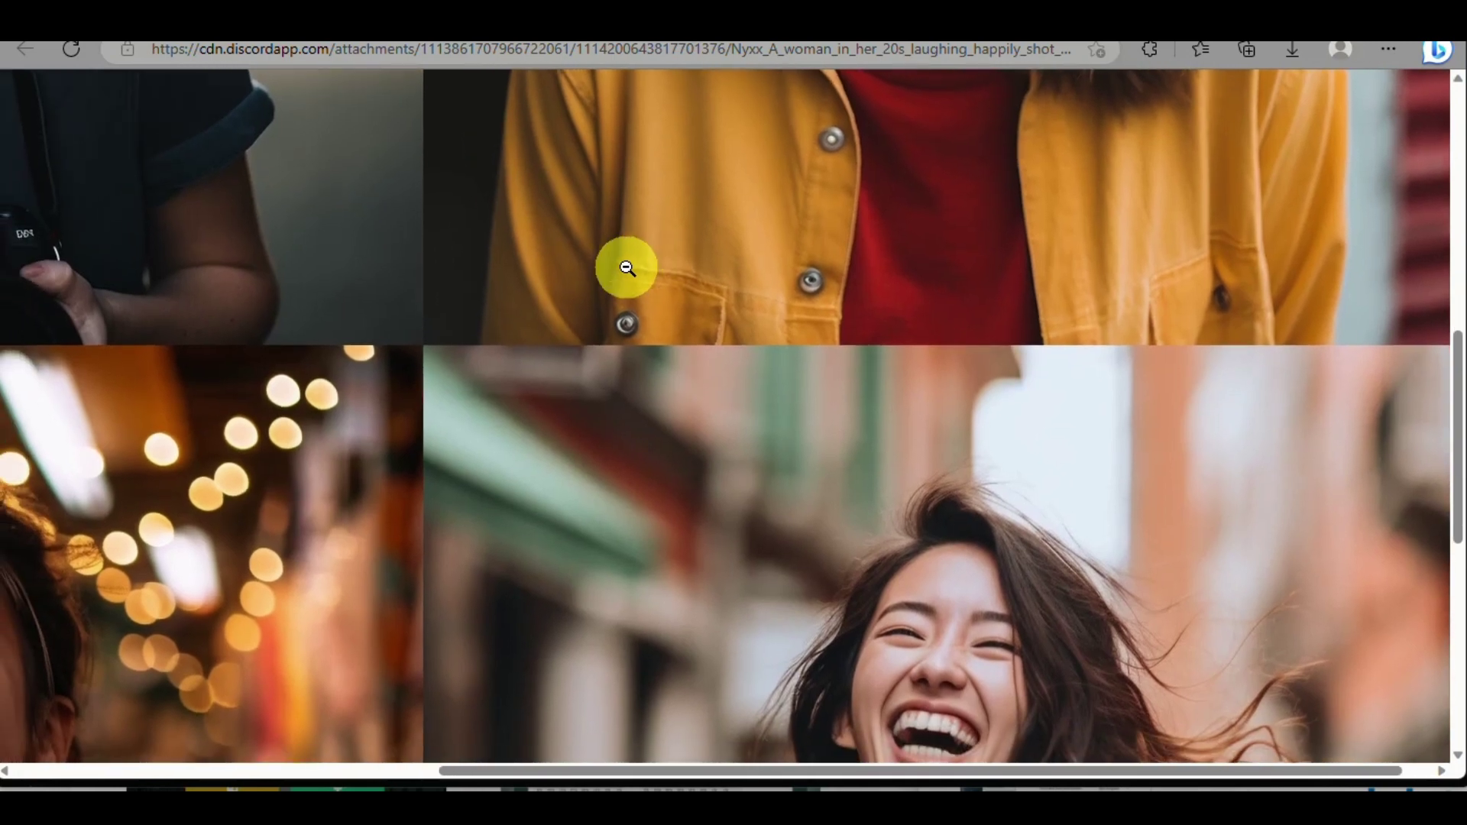
{"action": "scroll", "coordinate": [501, 357], "scroll_direction": "down", "scroll_amount": 1}
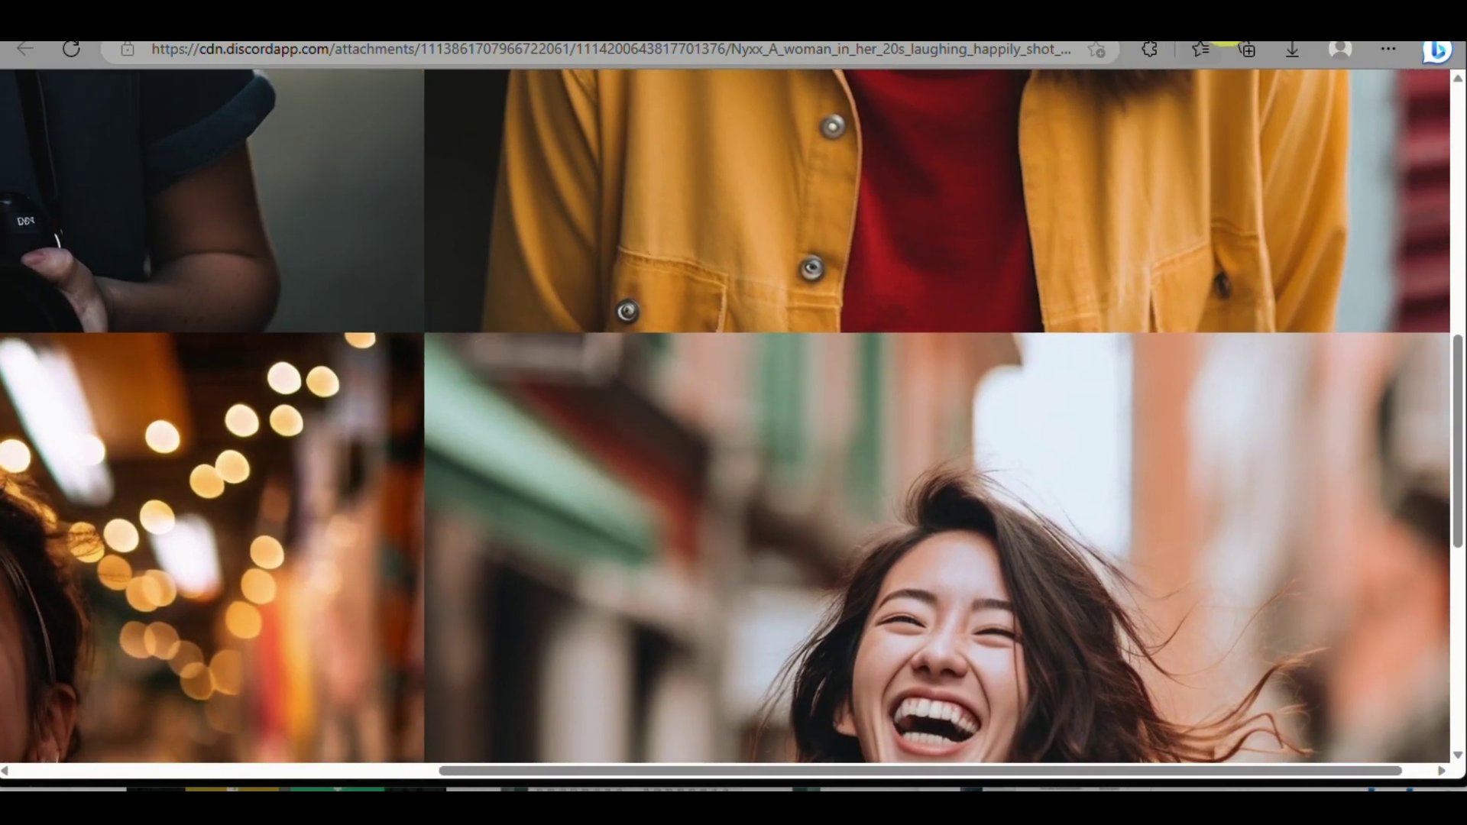
- Return to Discord, close the grid preview, and view the newly remixed grid of the freediver diving underwater
{"action": "left_click", "coordinate": [1310, 790]}
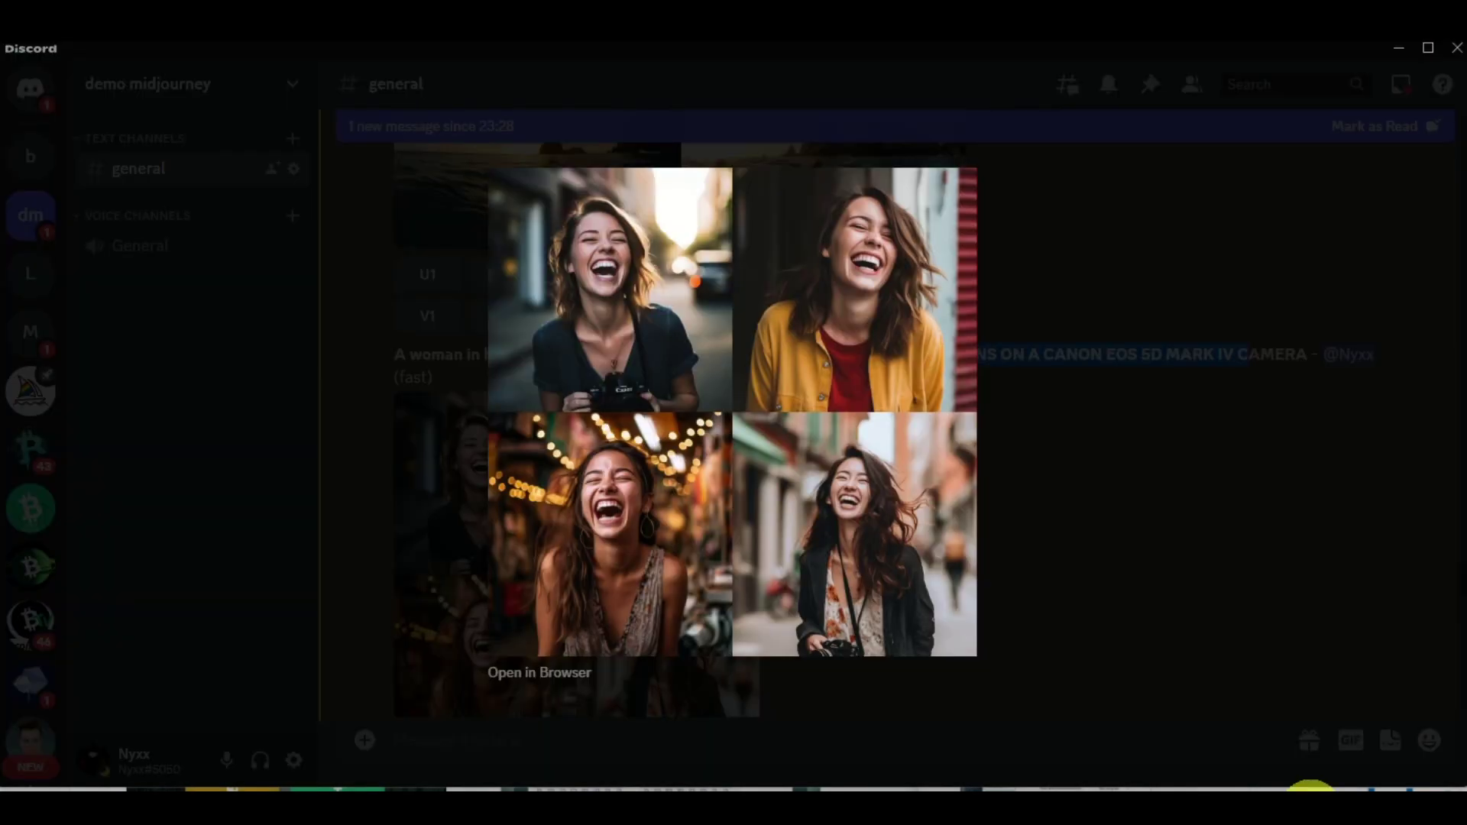
{"action": "left_click", "coordinate": [750, 724]}
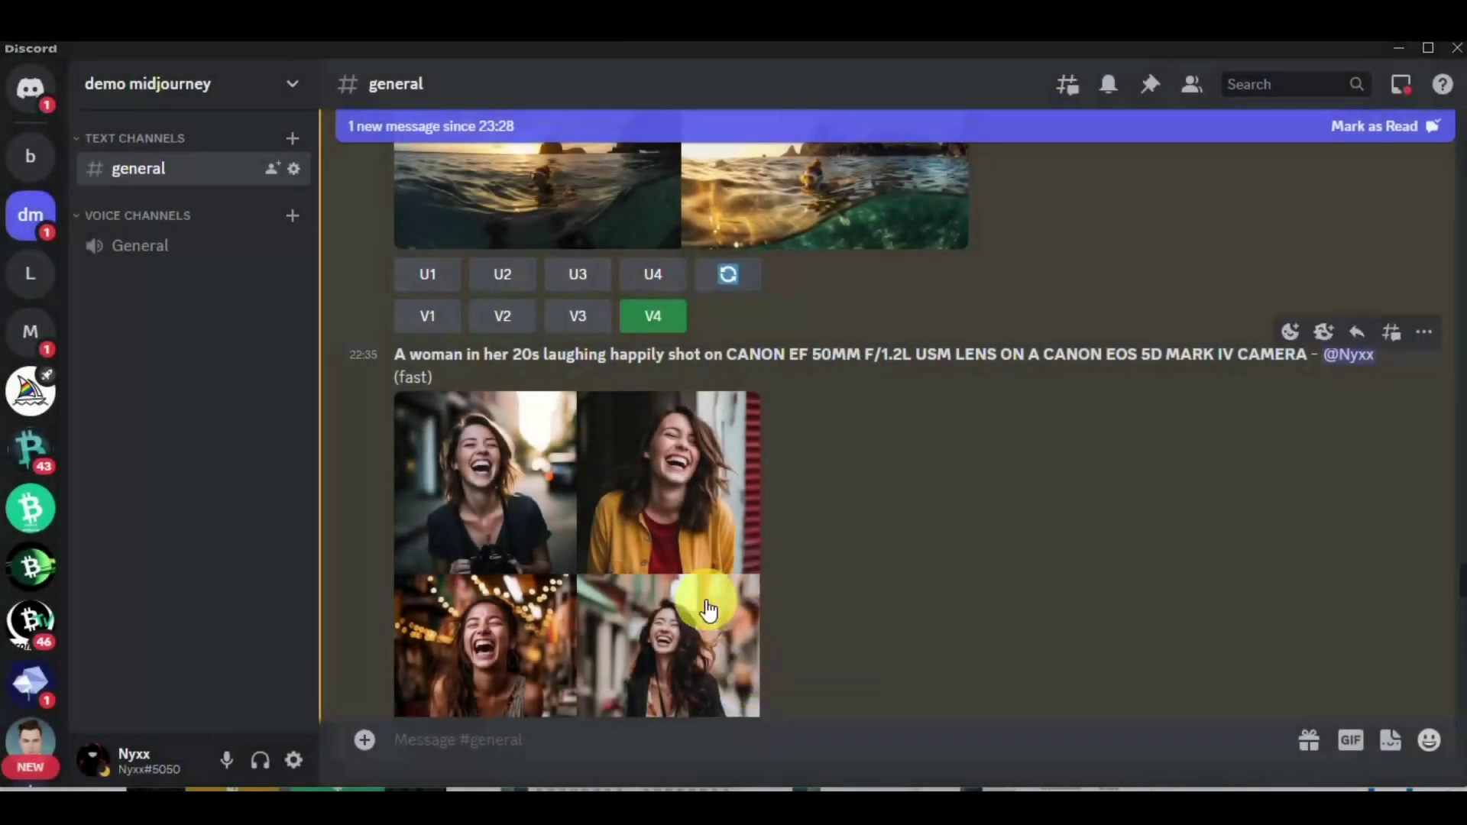
{"action": "scroll", "coordinate": [704, 604], "scroll_direction": "down", "scroll_amount": 10}
{"action": "scroll", "coordinate": [708, 609], "scroll_direction": "up", "scroll_amount": 5}
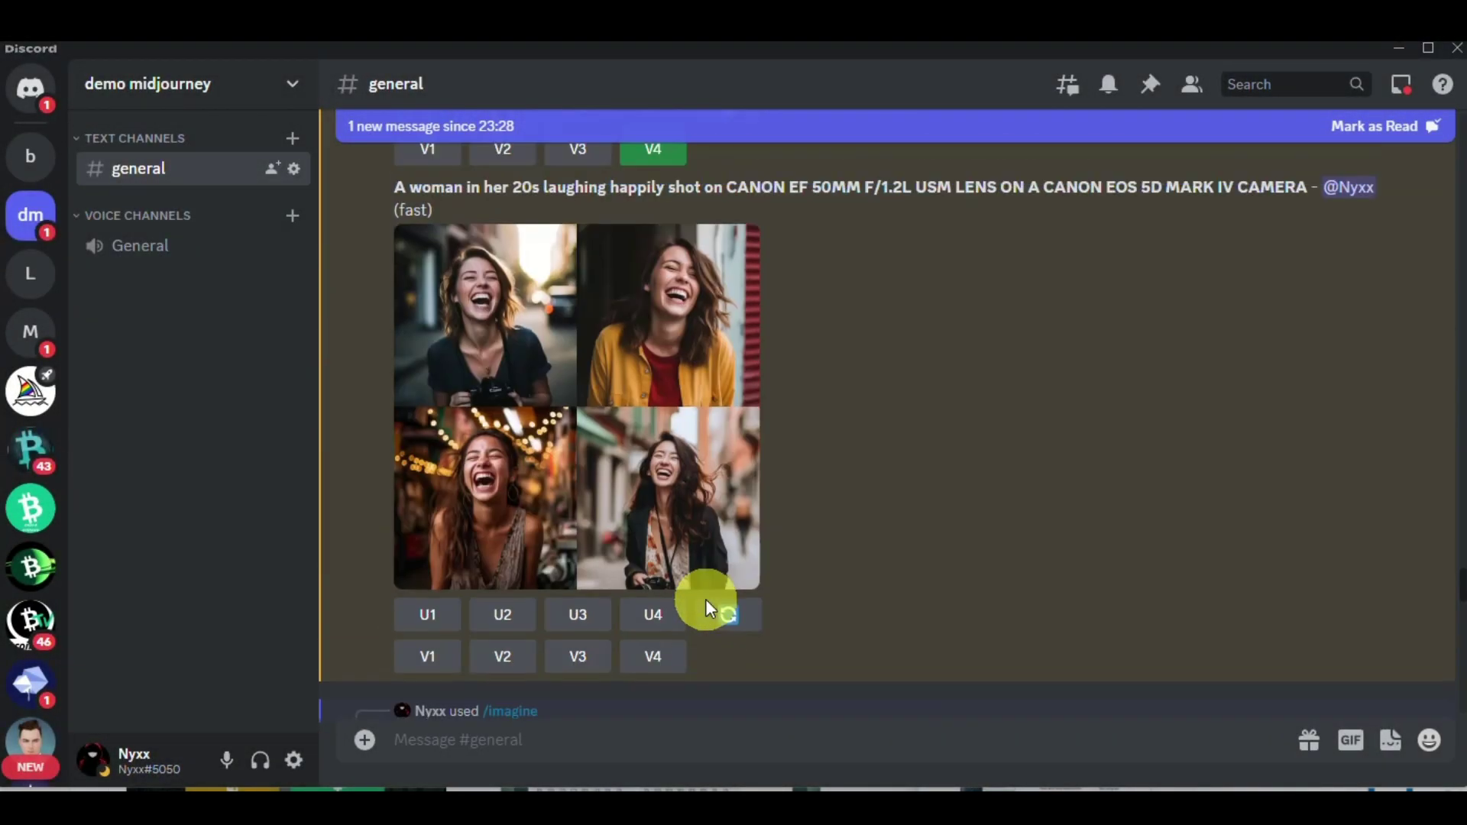
{"action": "scroll", "coordinate": [707, 609], "scroll_direction": "down", "scroll_amount": 5}
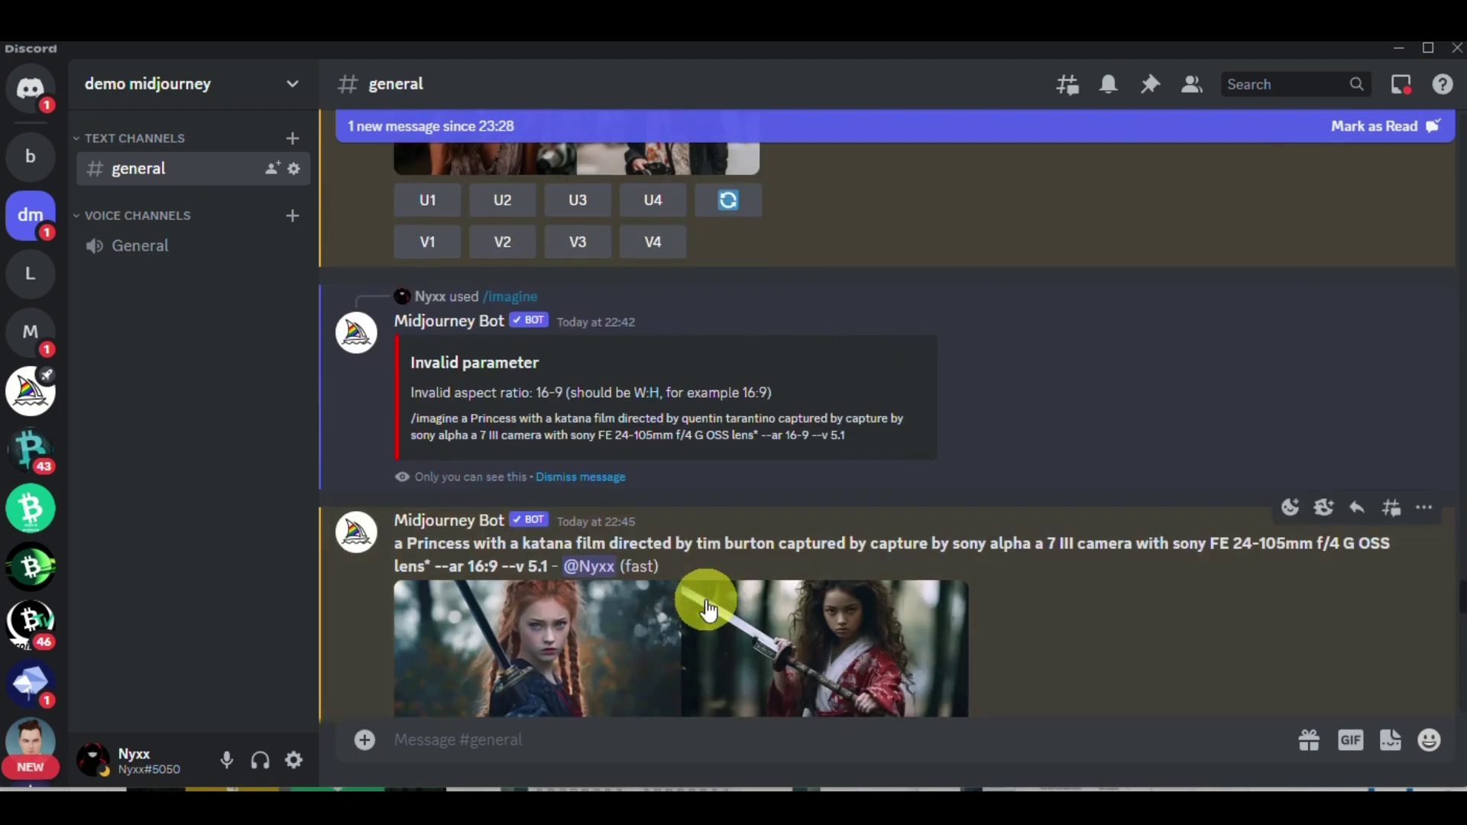
{"action": "scroll", "coordinate": [706, 604], "scroll_direction": "down", "scroll_amount": 15}
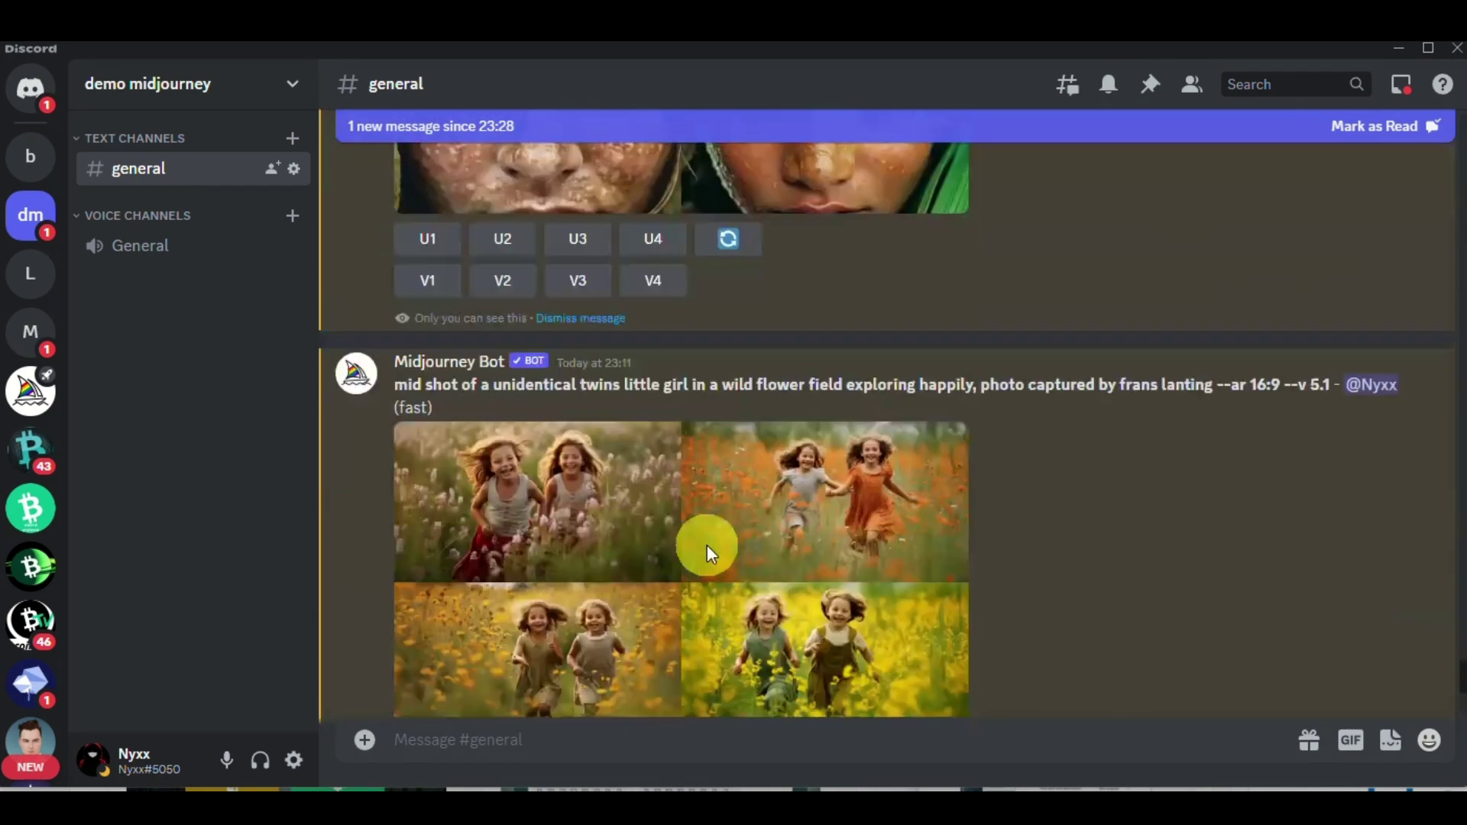
{"action": "scroll", "coordinate": [707, 545], "scroll_direction": "down", "scroll_amount": 1}
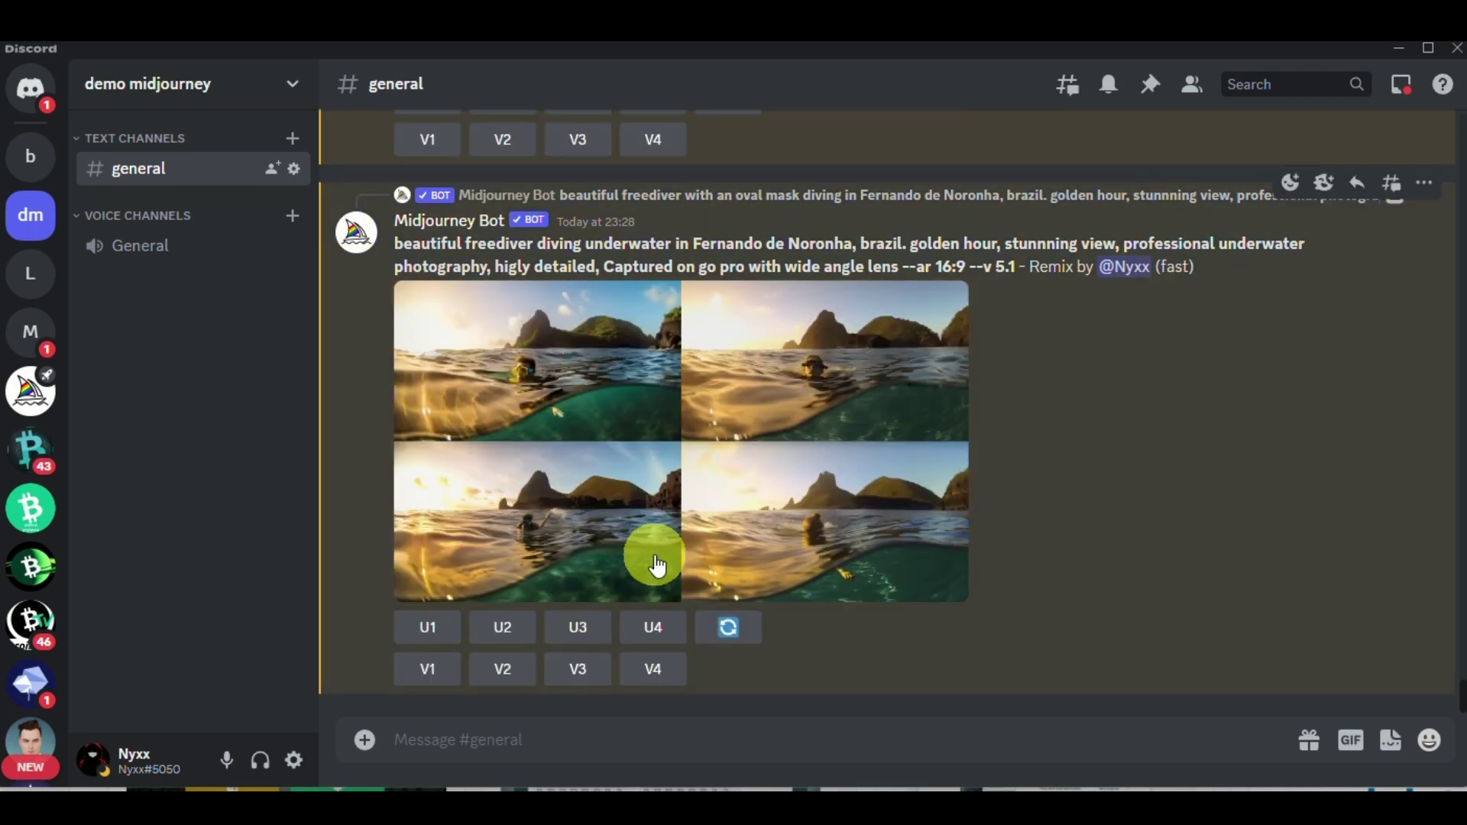
- Revisit the original oval-mask freediver grid, and view the grid of the princess with a katana directed by Tim Burton
{"action": "scroll", "coordinate": [540, 588], "scroll_direction": "up", "scroll_amount": 20}
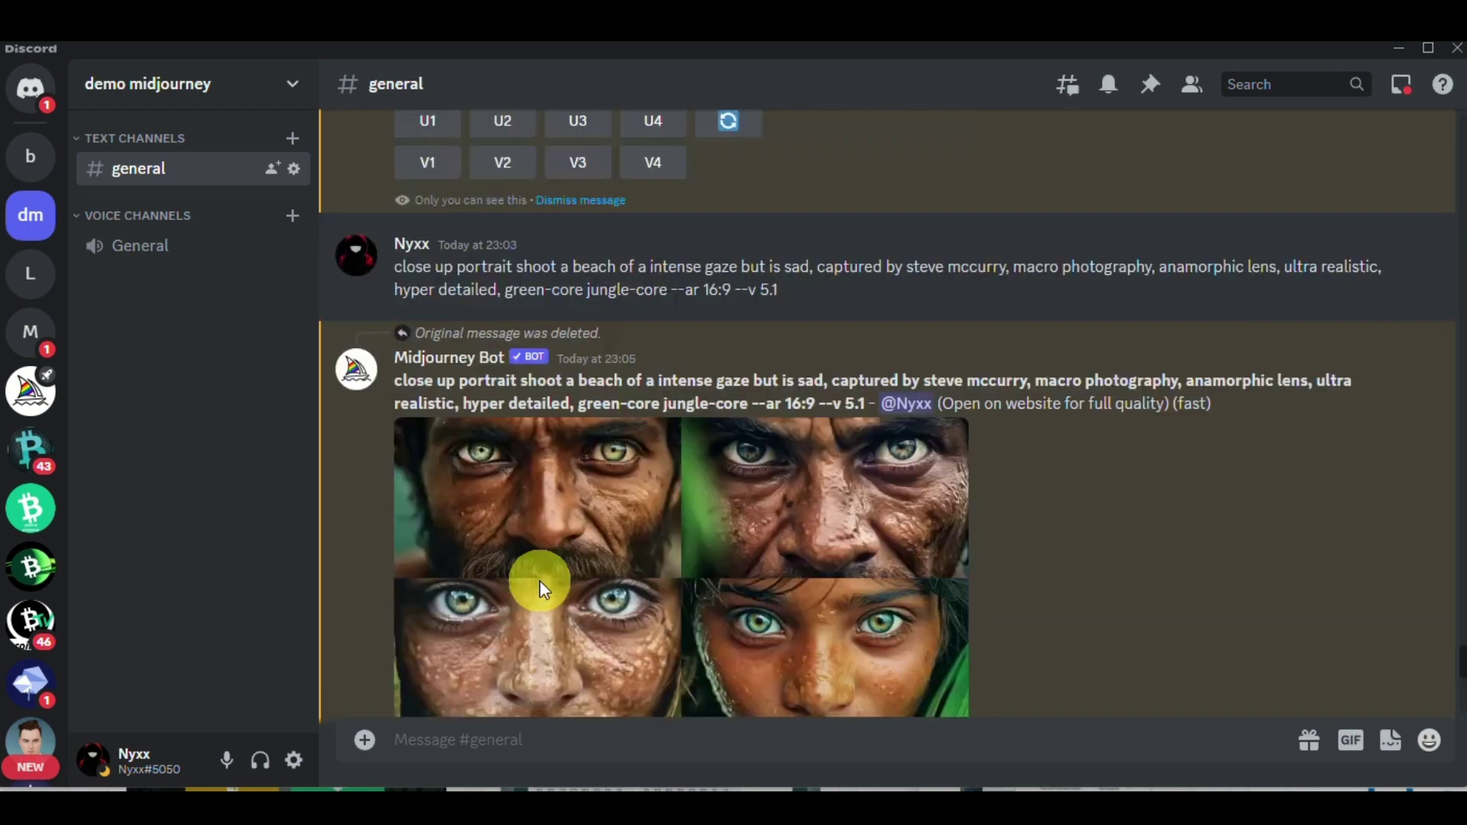
{"action": "scroll", "coordinate": [539, 582], "scroll_direction": "up", "scroll_amount": 2}
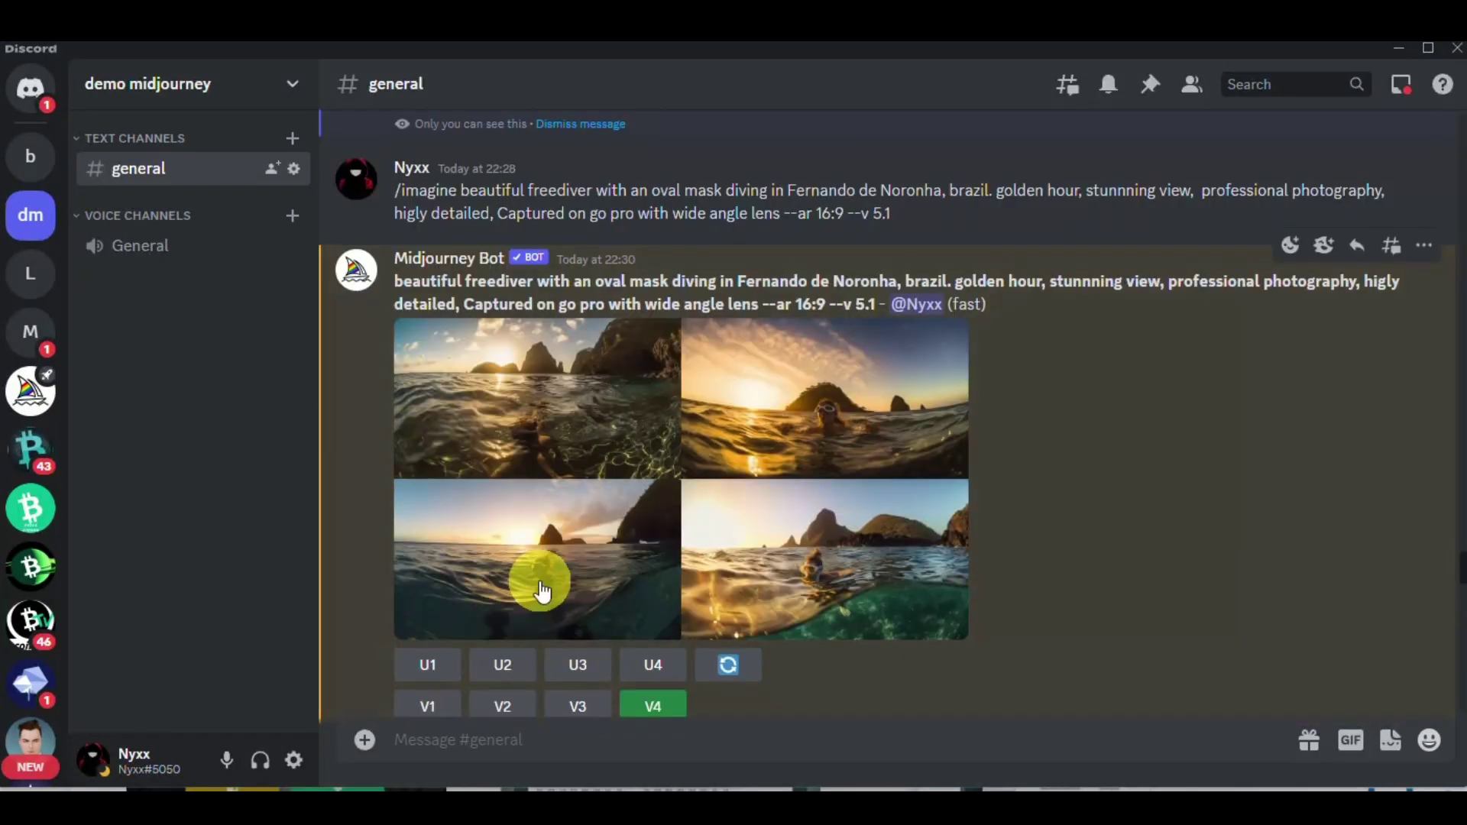
{"action": "scroll", "coordinate": [539, 582], "scroll_direction": "down", "scroll_amount": 10}
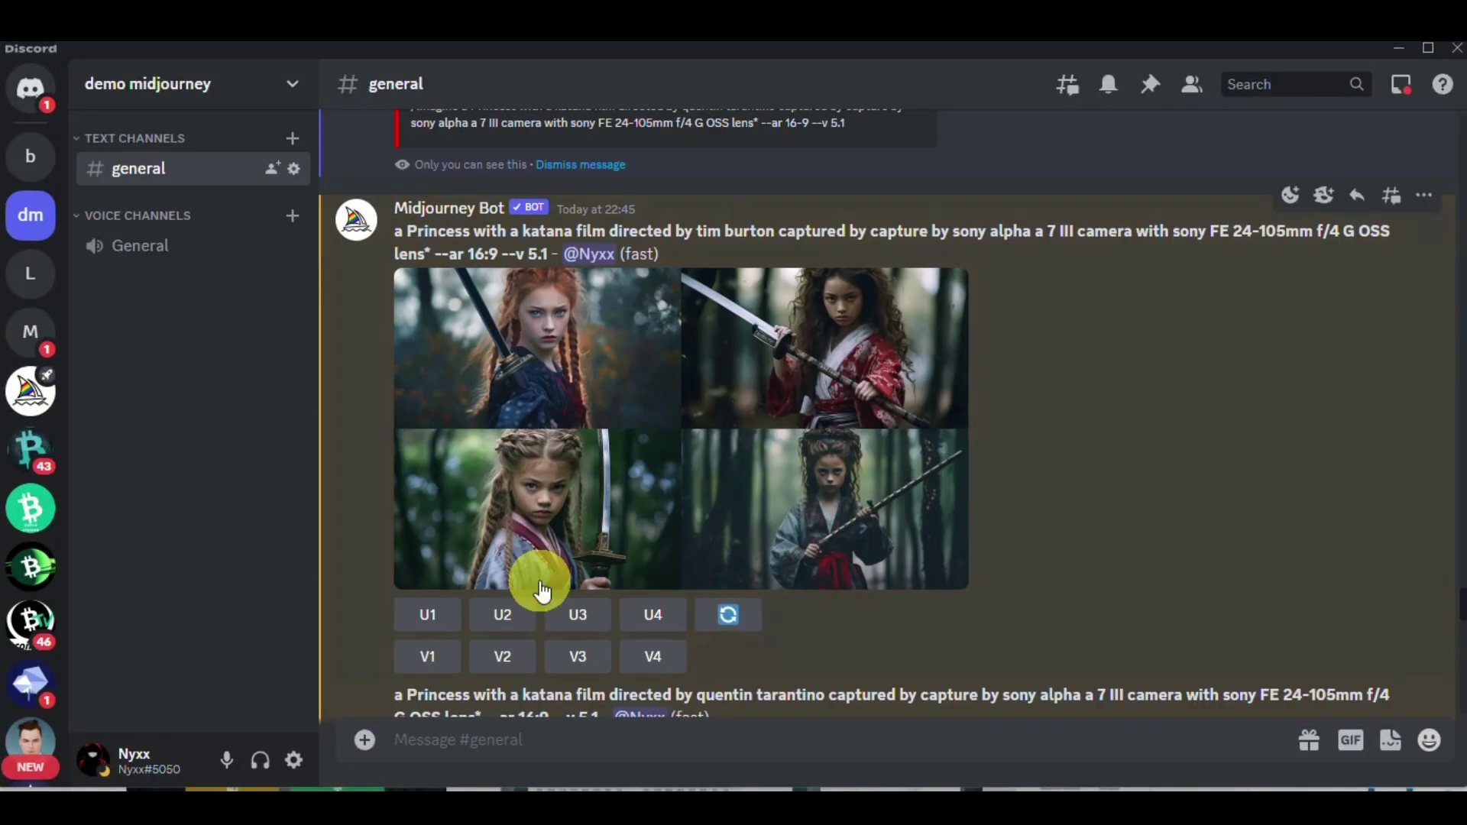
- Preview the Tim Burton katana princess grid, and highlight the subject, director, Sony camera and lens, and version wording in its prompt
{"action": "left_click", "coordinate": [528, 474]}
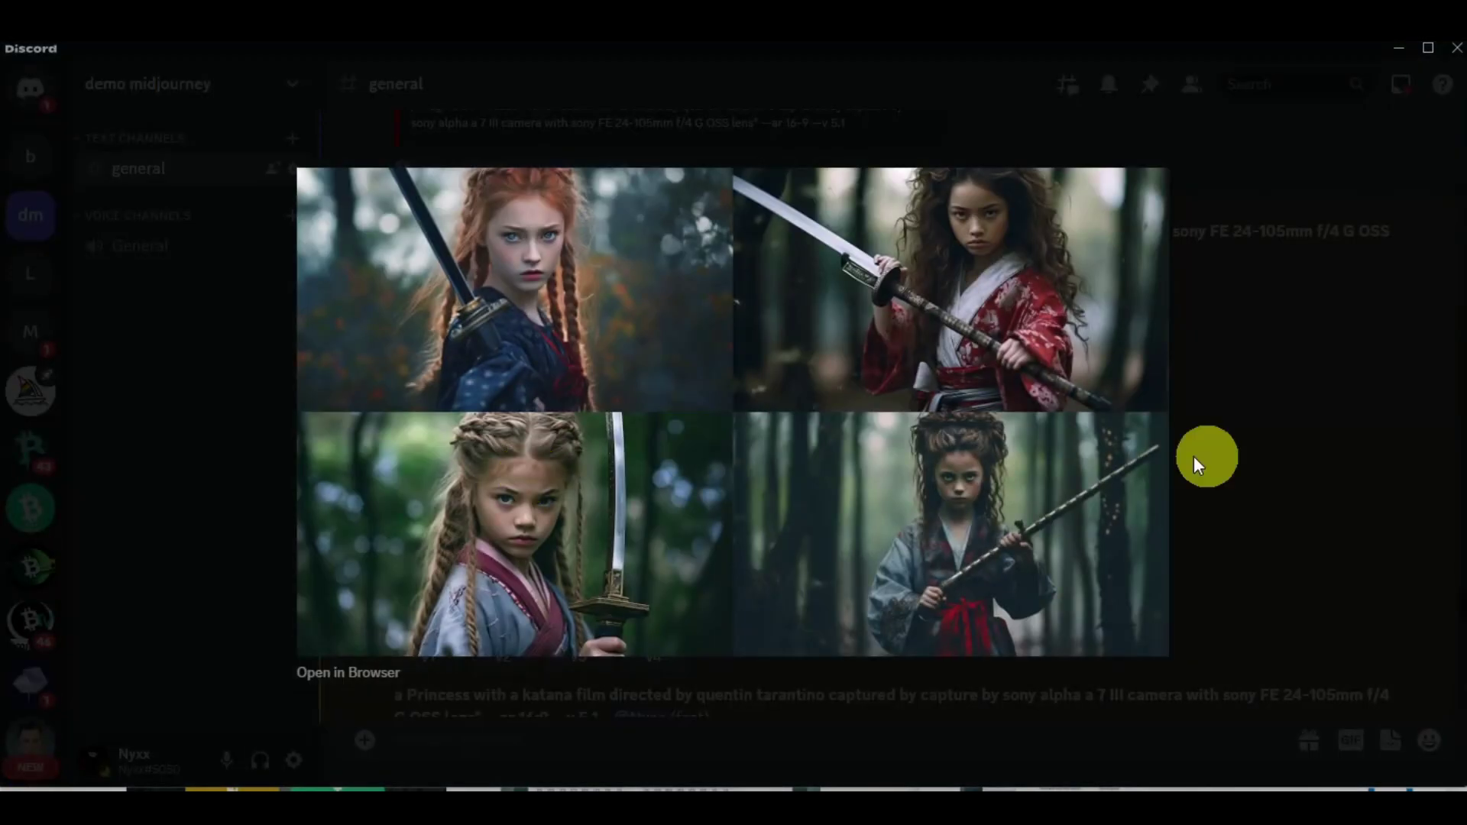
{"action": "left_click", "coordinate": [1273, 466]}
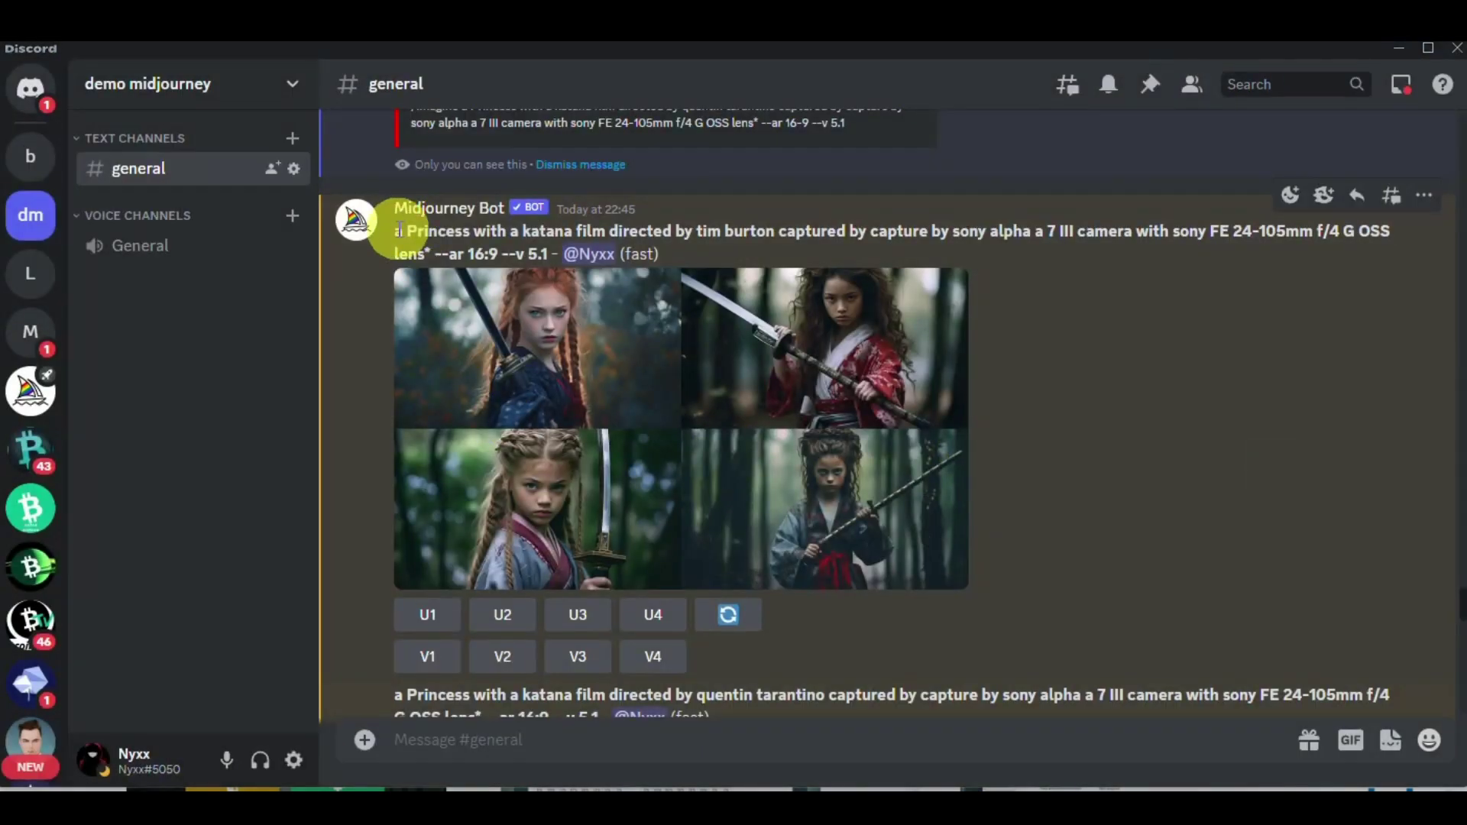
{"action": "left_click_drag", "start_coordinate": [399, 230], "coordinate": [618, 232]}
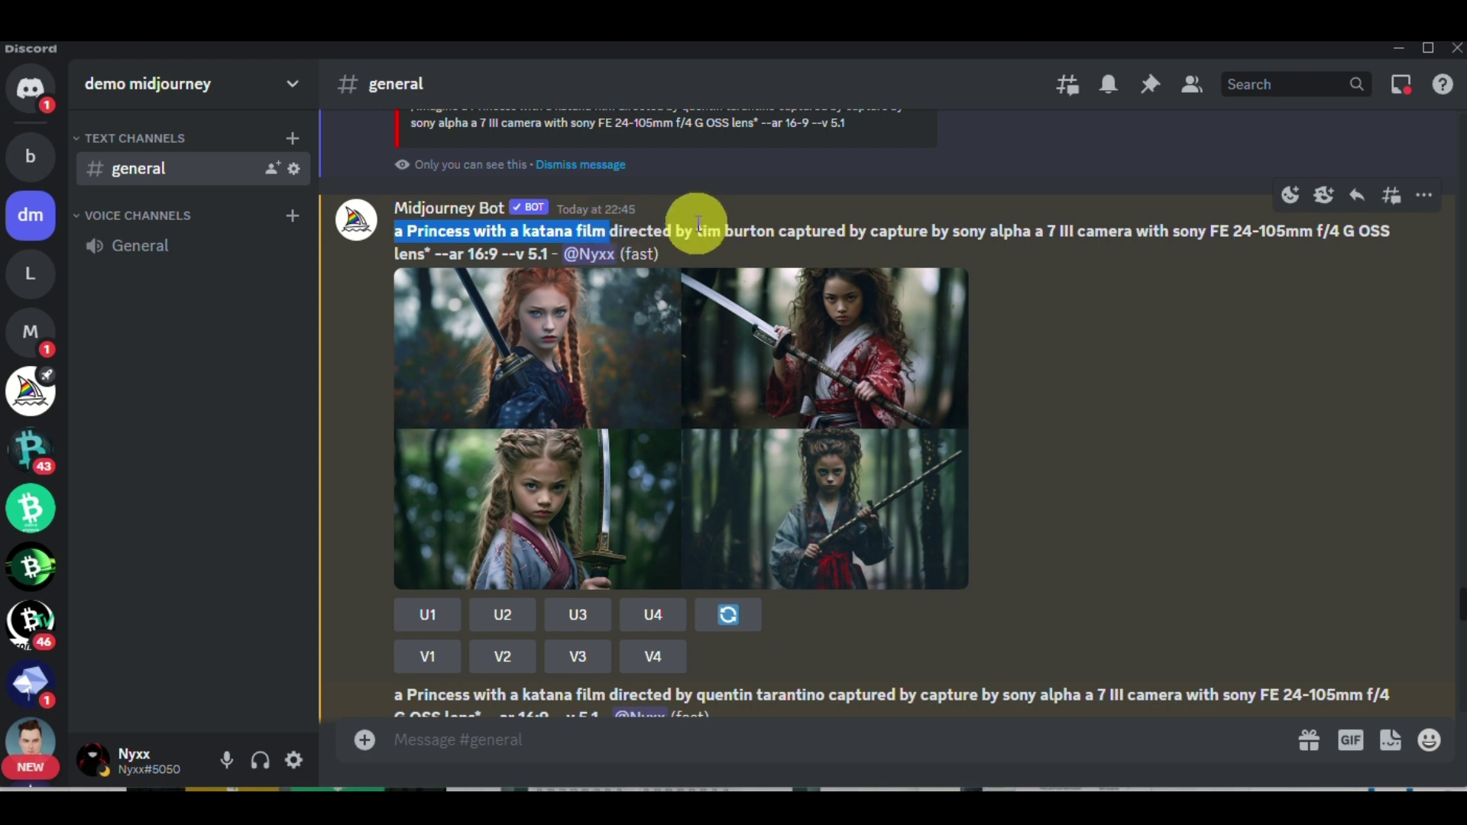
{"action": "left_click_drag", "start_coordinate": [698, 235], "coordinate": [763, 242]}
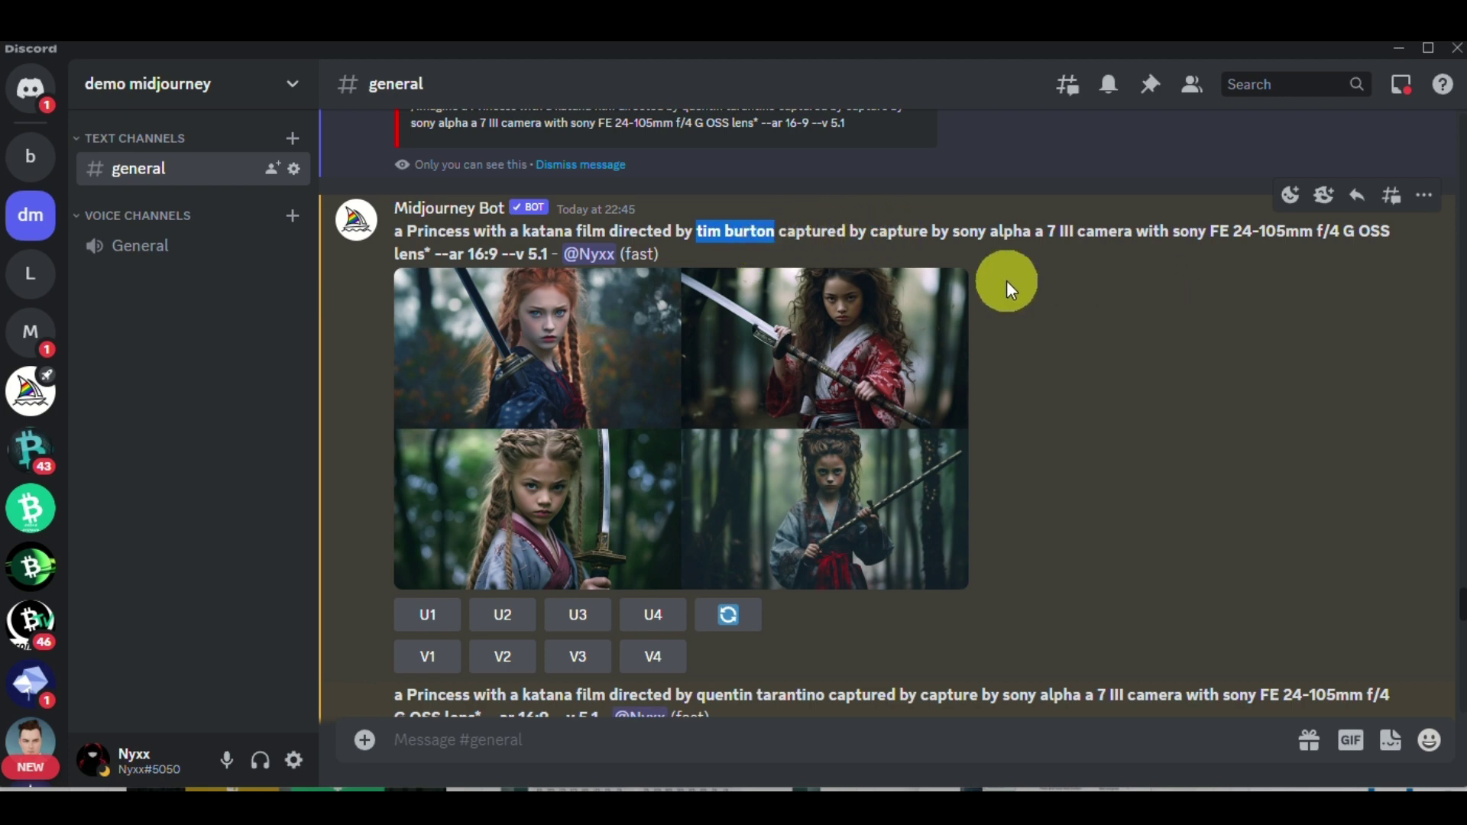
{"action": "left_click_drag", "start_coordinate": [969, 230], "coordinate": [1326, 237]}
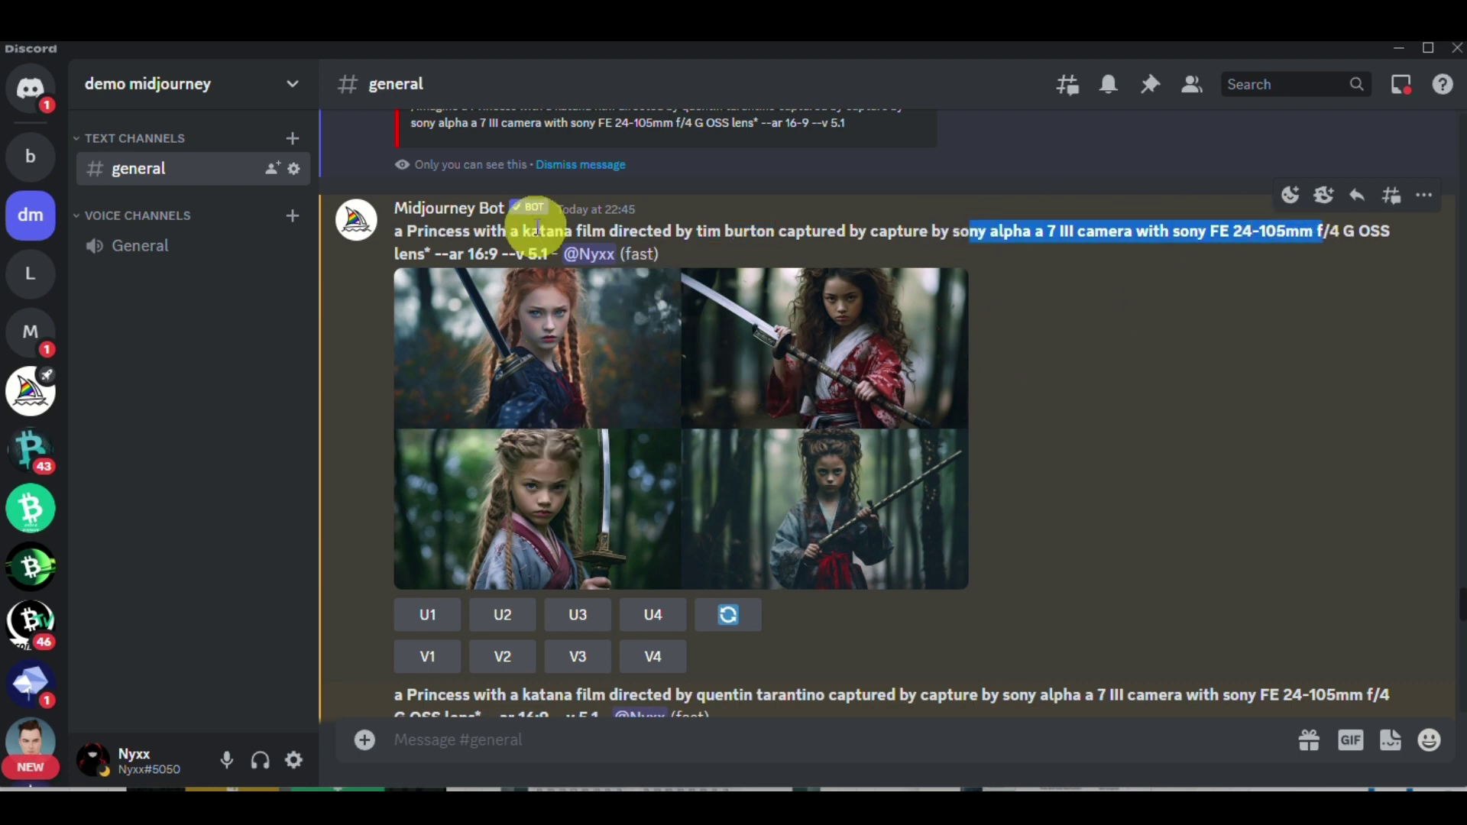
{"action": "left_click_drag", "start_coordinate": [502, 254], "coordinate": [558, 256]}
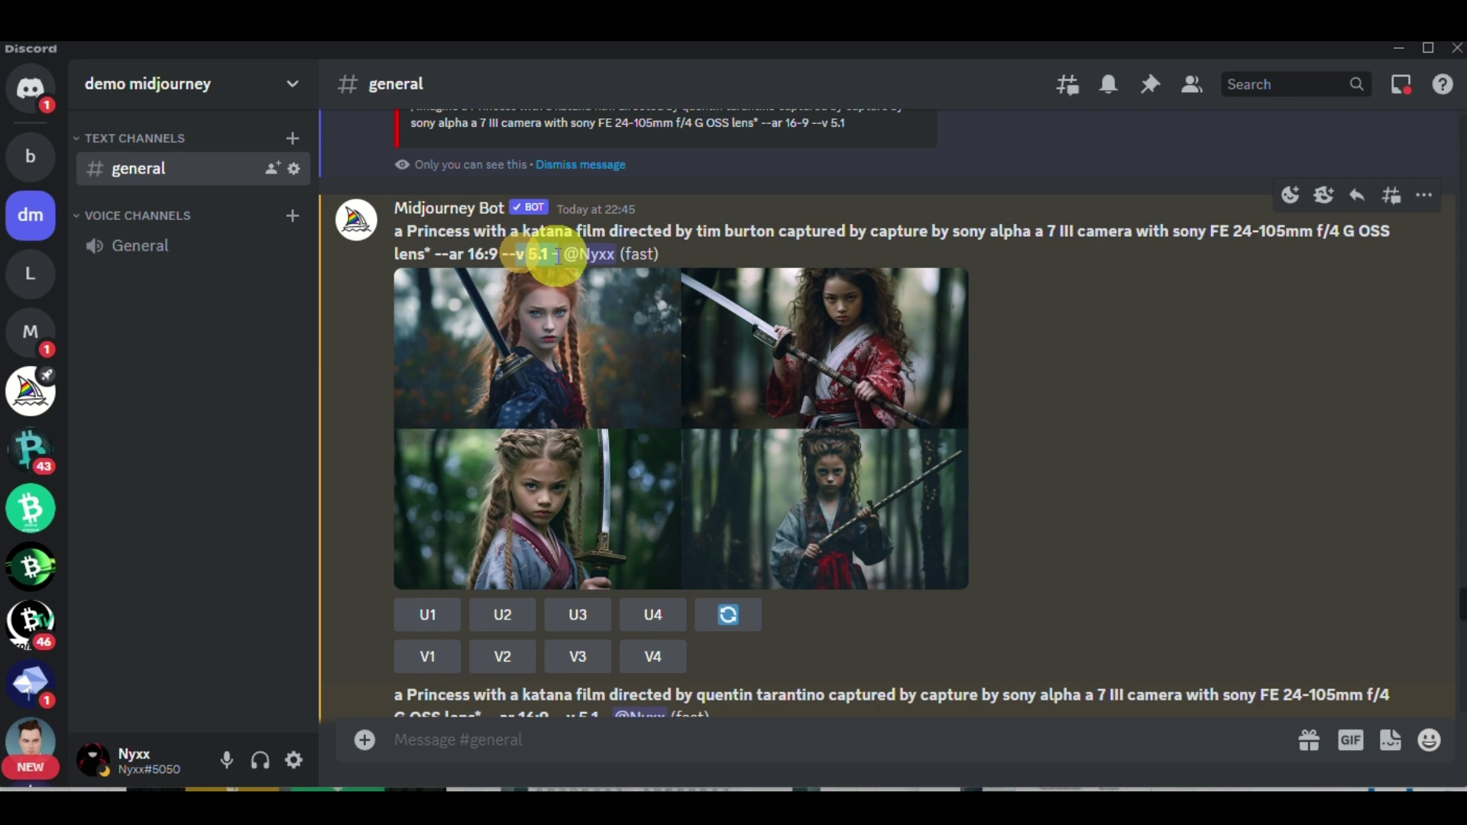
- Open the Tim Burton princess grid in the browser, examine its portraits enlarged, and return to Discord and close the preview
{"action": "left_click", "coordinate": [625, 401]}
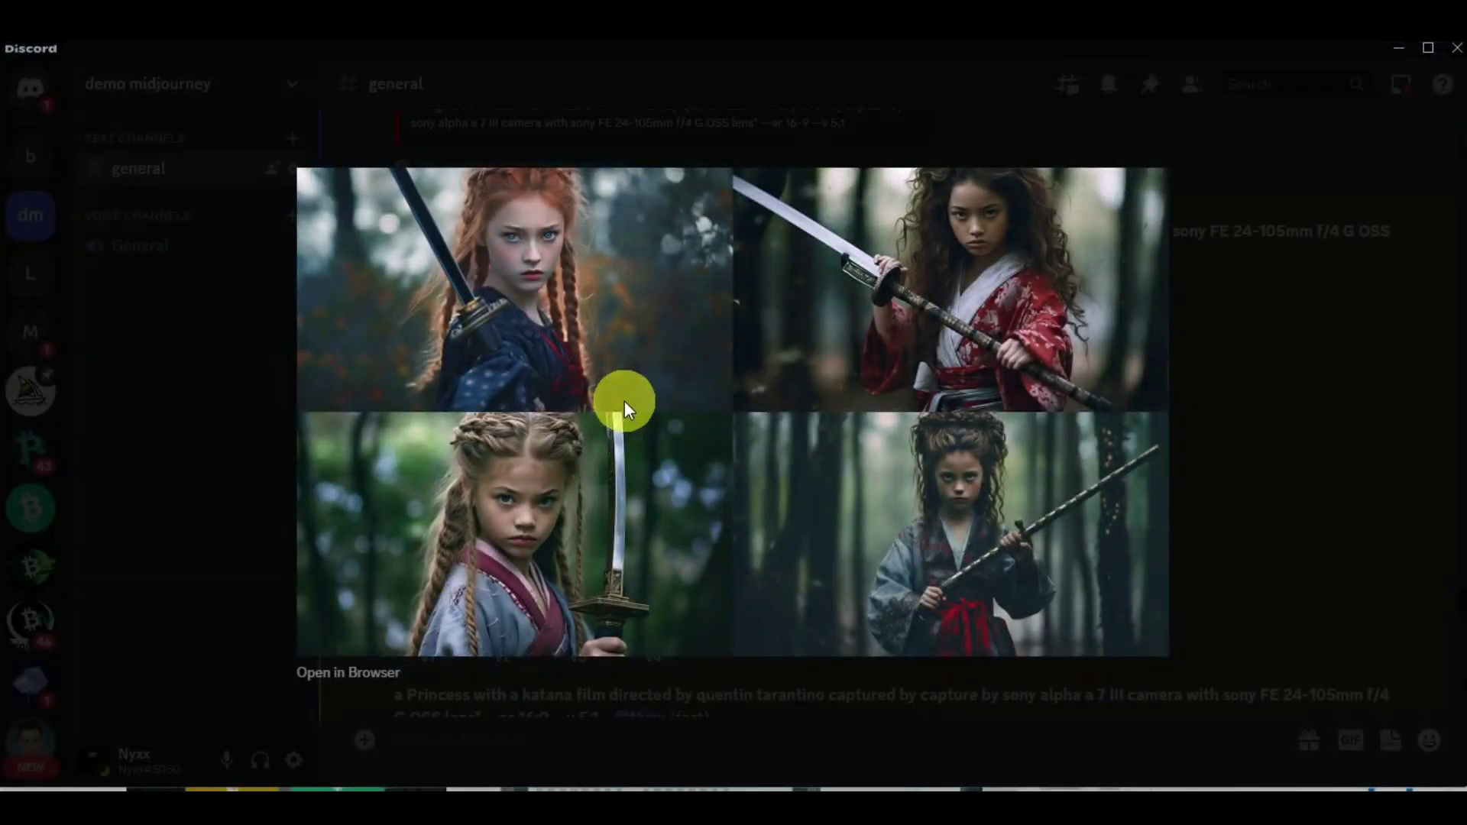
{"action": "left_click", "coordinate": [392, 674]}
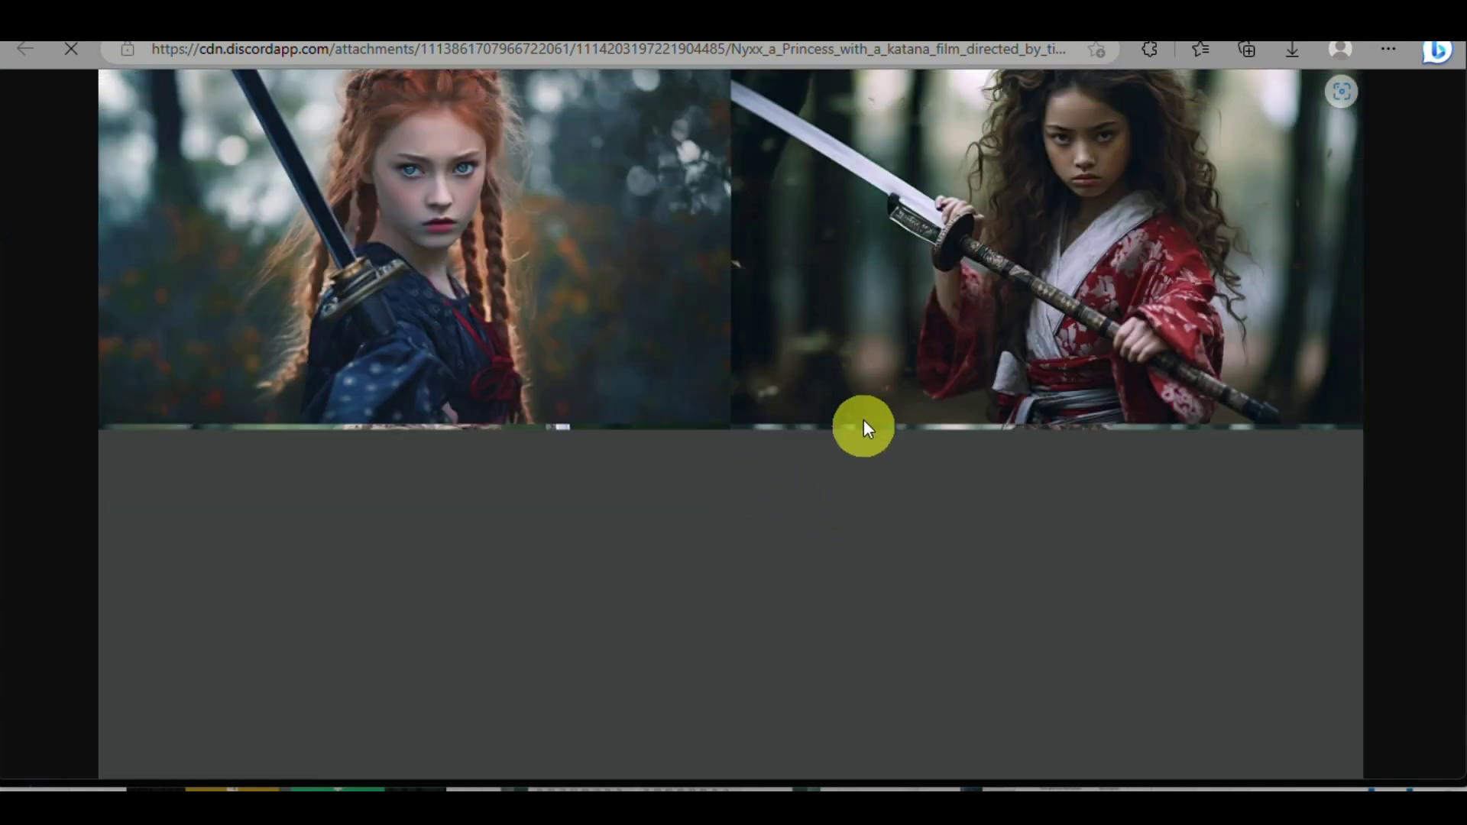
{"action": "left_click", "coordinate": [1131, 208]}
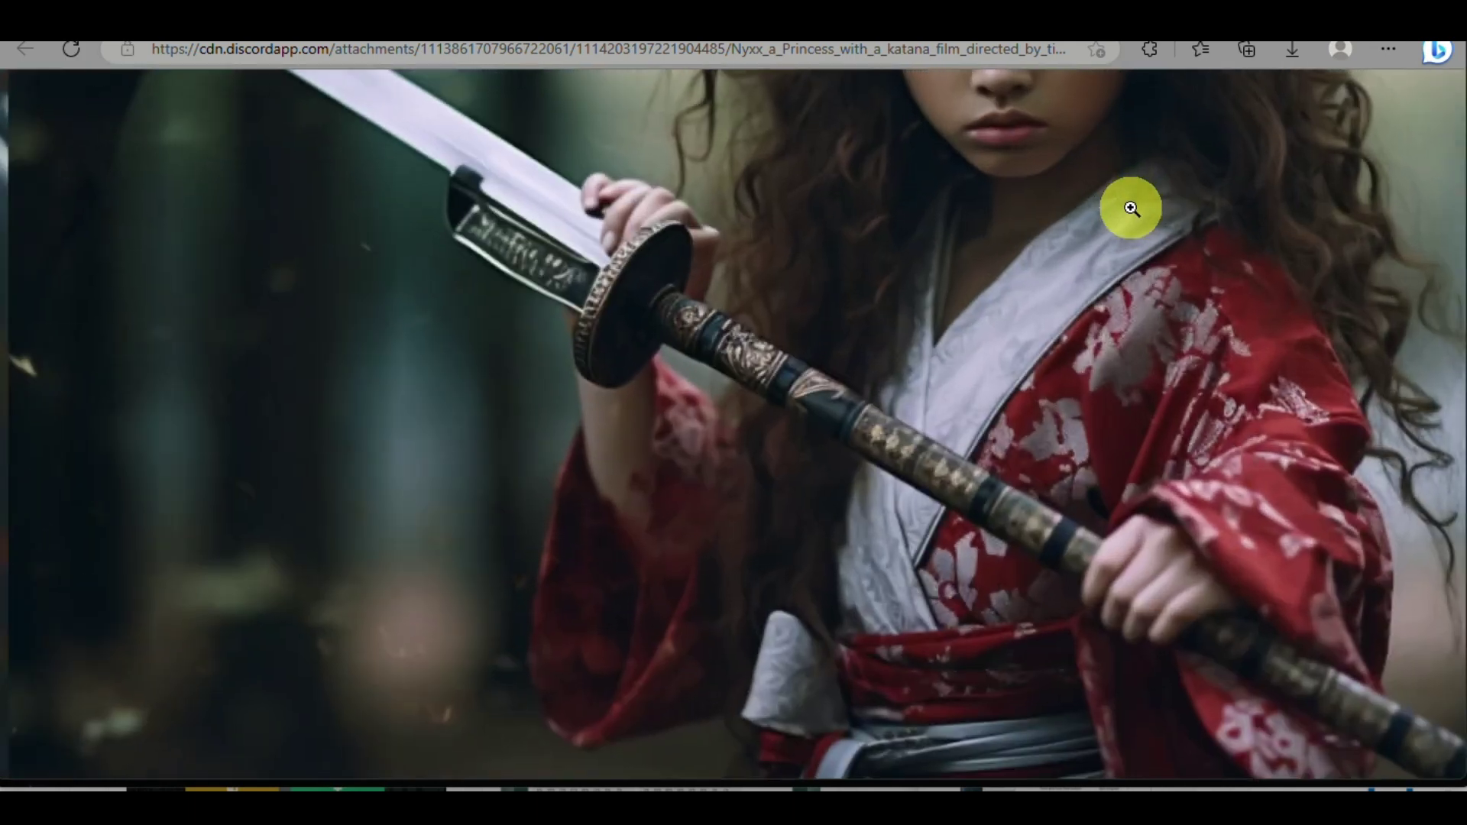
{"action": "scroll", "coordinate": [1131, 208], "scroll_direction": "up", "scroll_amount": 3}
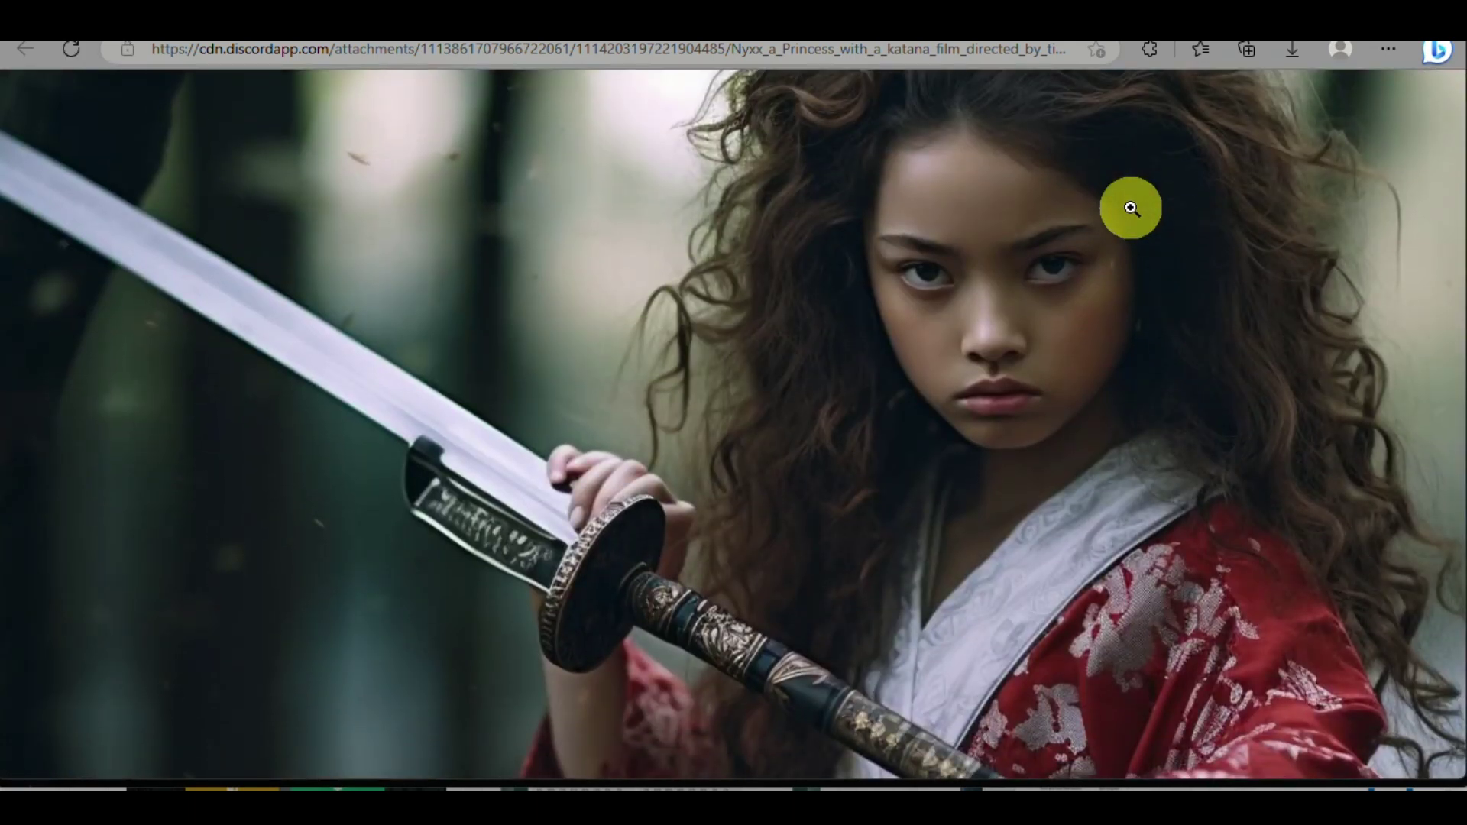
{"action": "scroll", "coordinate": [1131, 208], "scroll_direction": "down", "scroll_amount": 8}
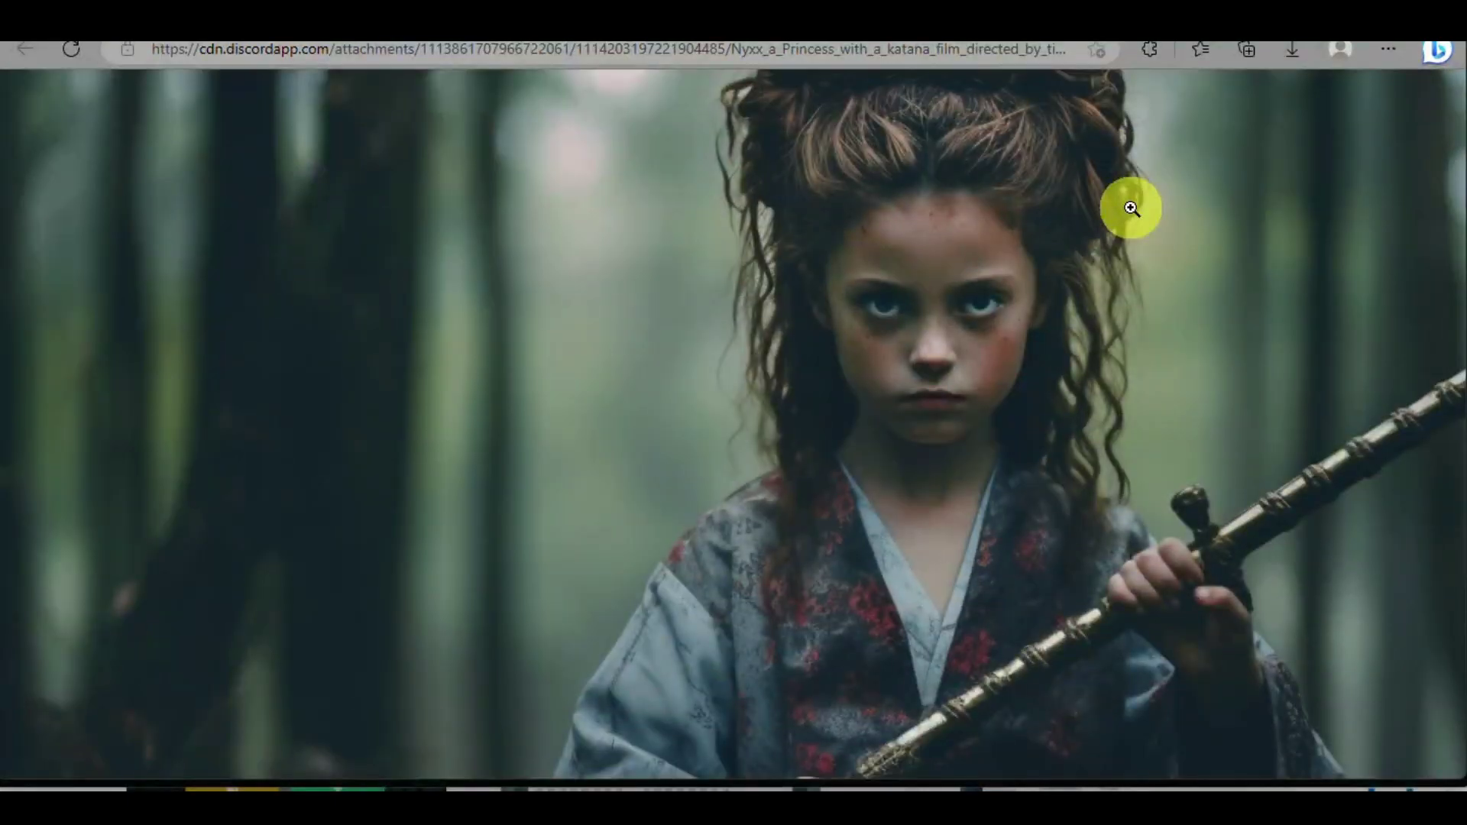
{"action": "scroll", "coordinate": [1131, 208], "scroll_direction": "right", "scroll_amount": 1}
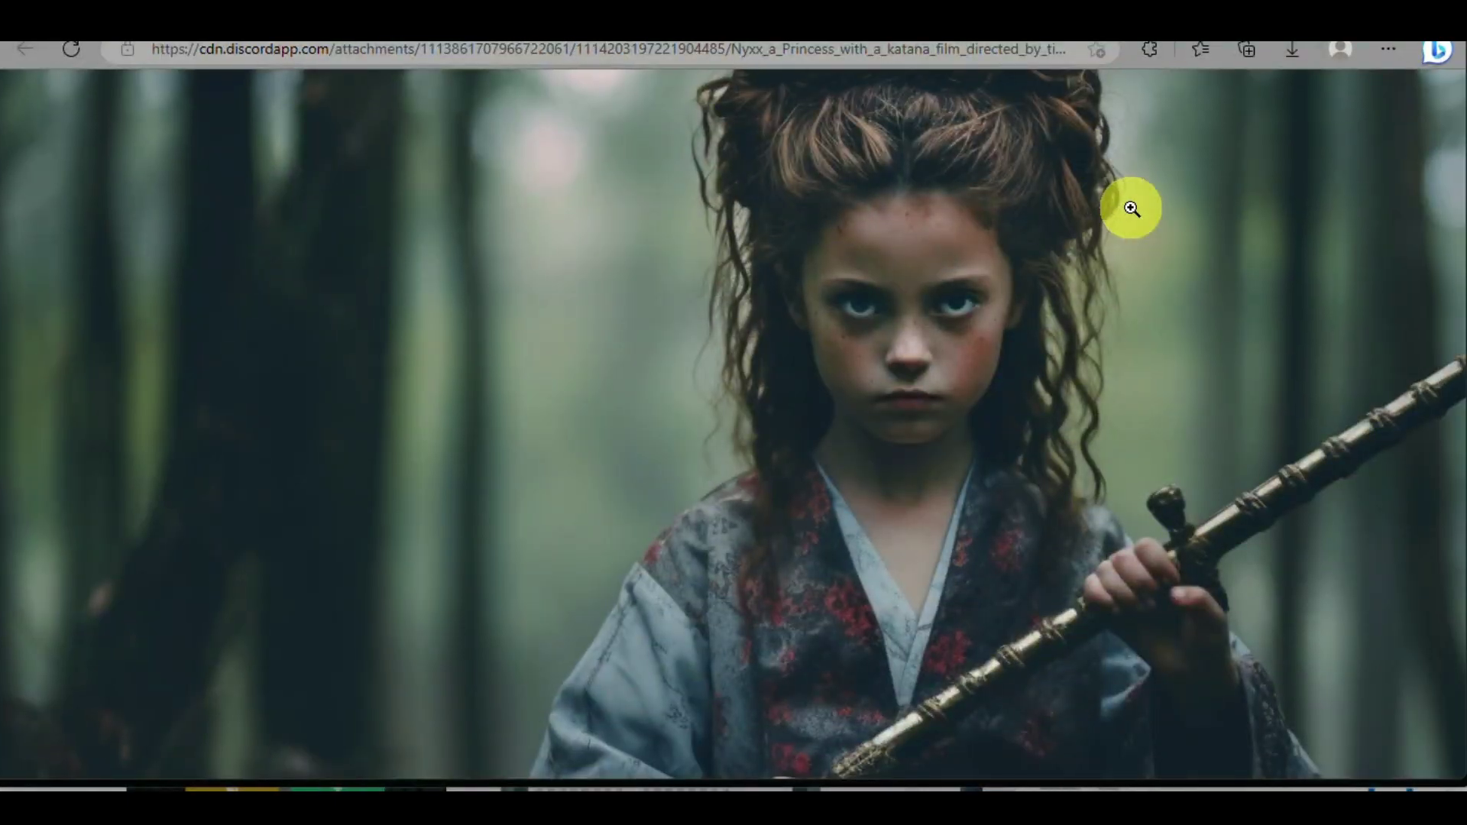
{"action": "scroll", "coordinate": [1131, 208], "scroll_direction": "left", "scroll_amount": 1}
{"action": "scroll", "coordinate": [1131, 208], "scroll_direction": "down", "scroll_amount": 5}
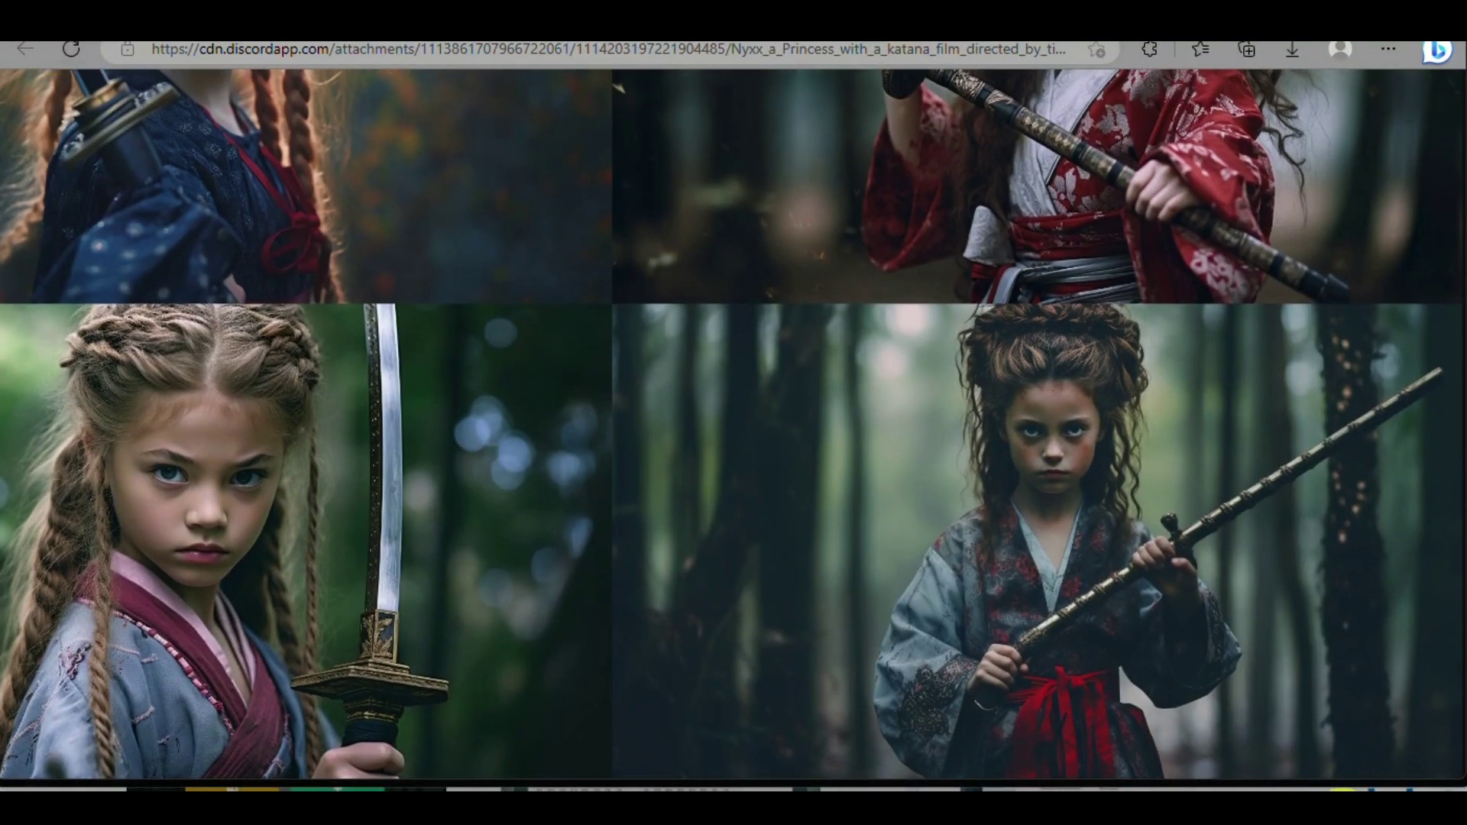
{"action": "left_click", "coordinate": [1376, 710]}
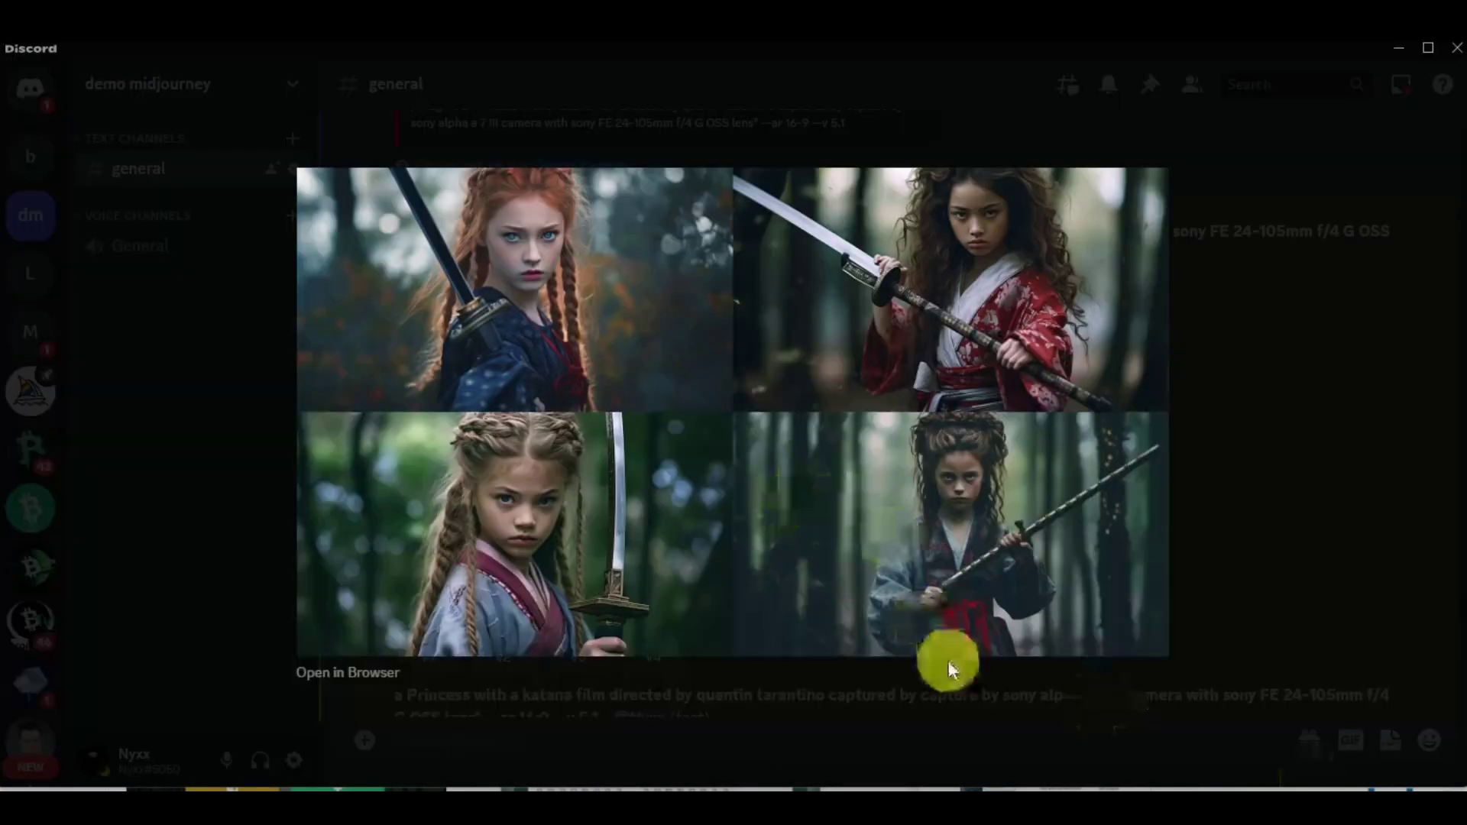
{"action": "left_click", "coordinate": [987, 727]}
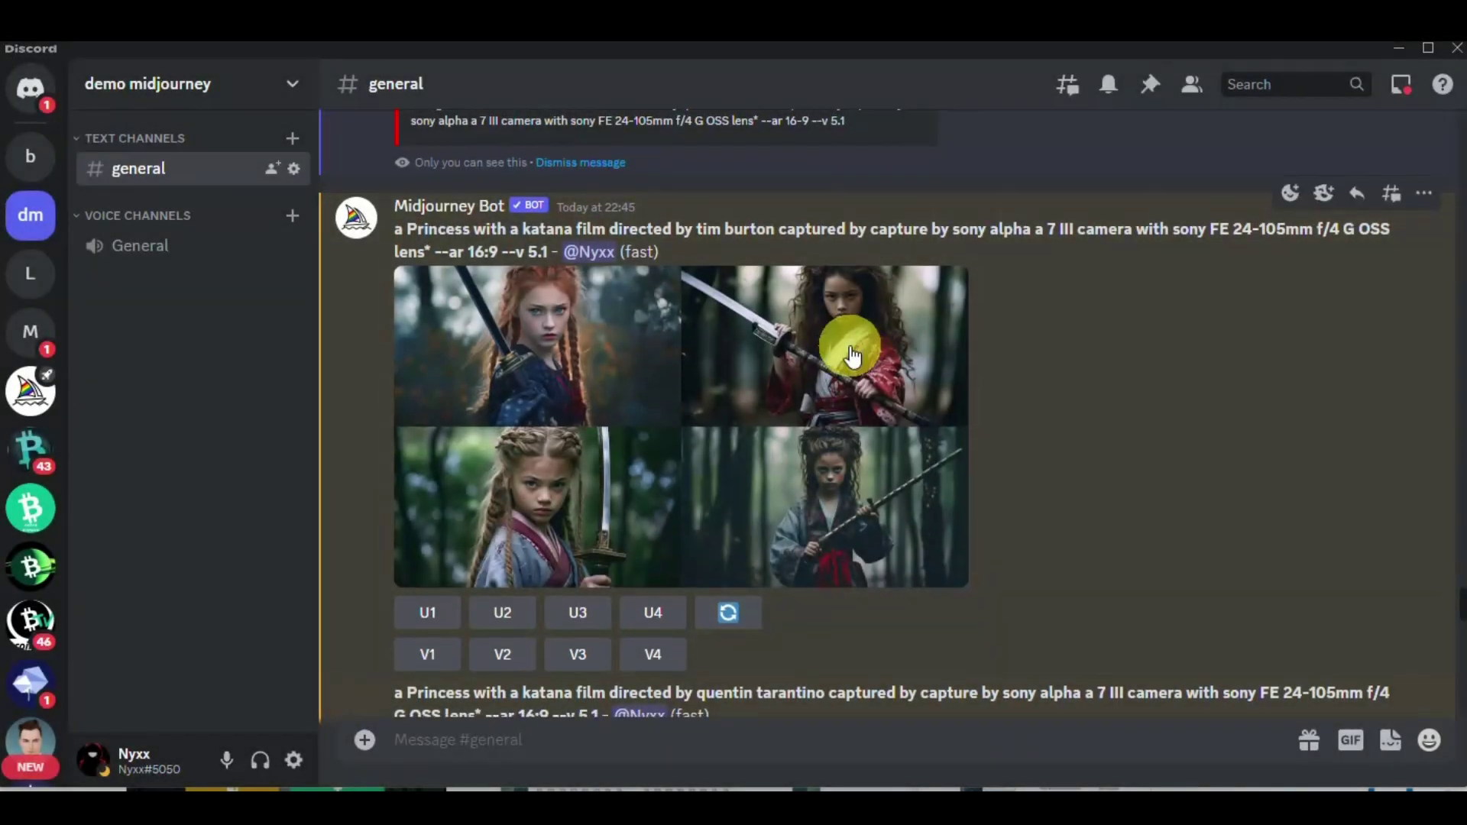
- Find the Quentin Tarantino version of the katana princess prompt and highlight the director's name in it
{"action": "scroll", "coordinate": [852, 355], "scroll_direction": "down", "scroll_amount": 10}
{"action": "scroll", "coordinate": [852, 355], "scroll_direction": "up", "scroll_amount": 4}
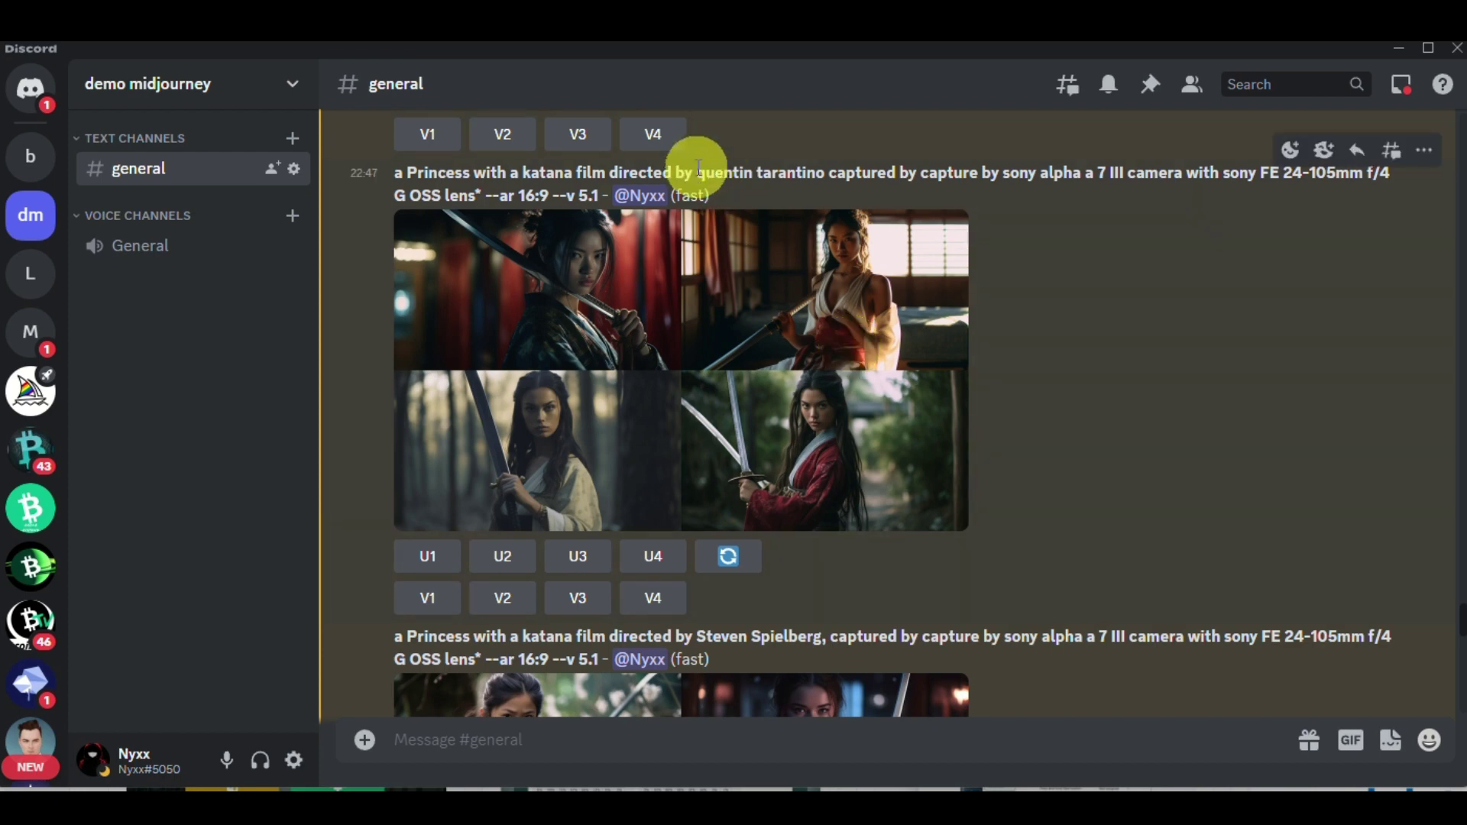
{"action": "left_click_drag", "start_coordinate": [697, 172], "coordinate": [819, 172]}
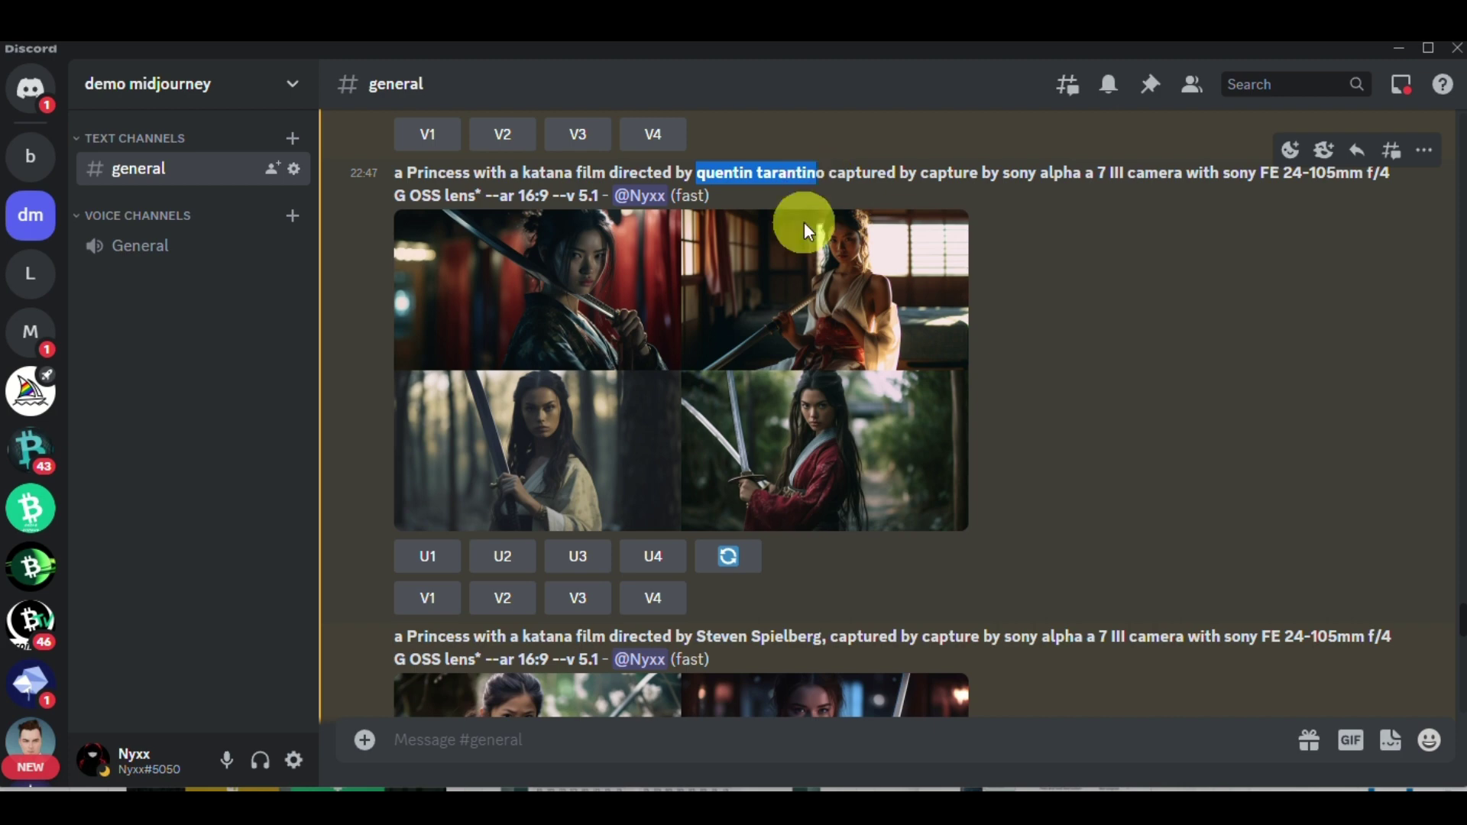
- Open the Quentin Tarantino princess grid in the browser, examine its portraits enlarged, and return to Discord and close the preview
{"action": "left_click", "coordinate": [813, 292]}
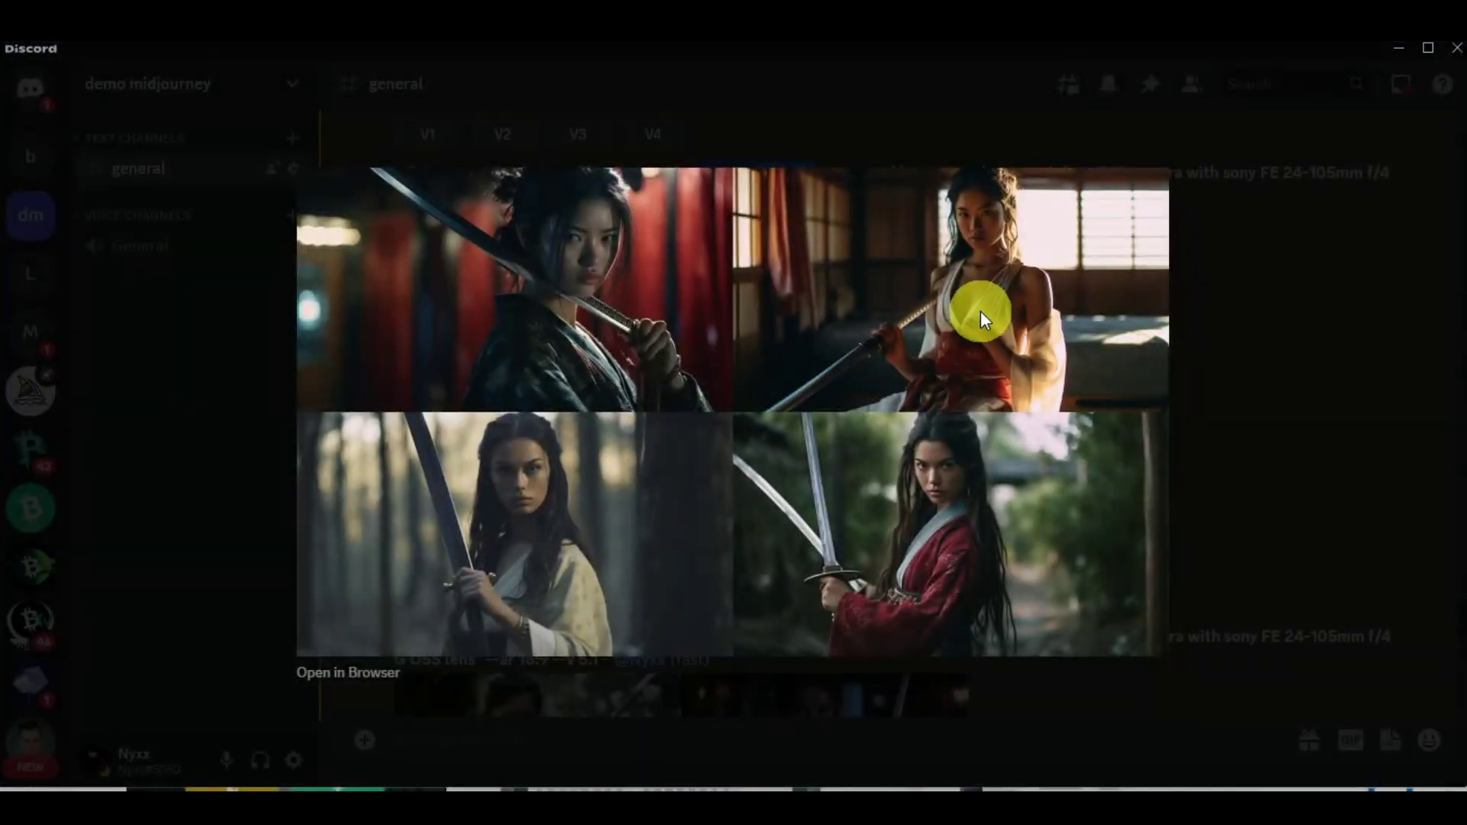
{"action": "left_click", "coordinate": [354, 676]}
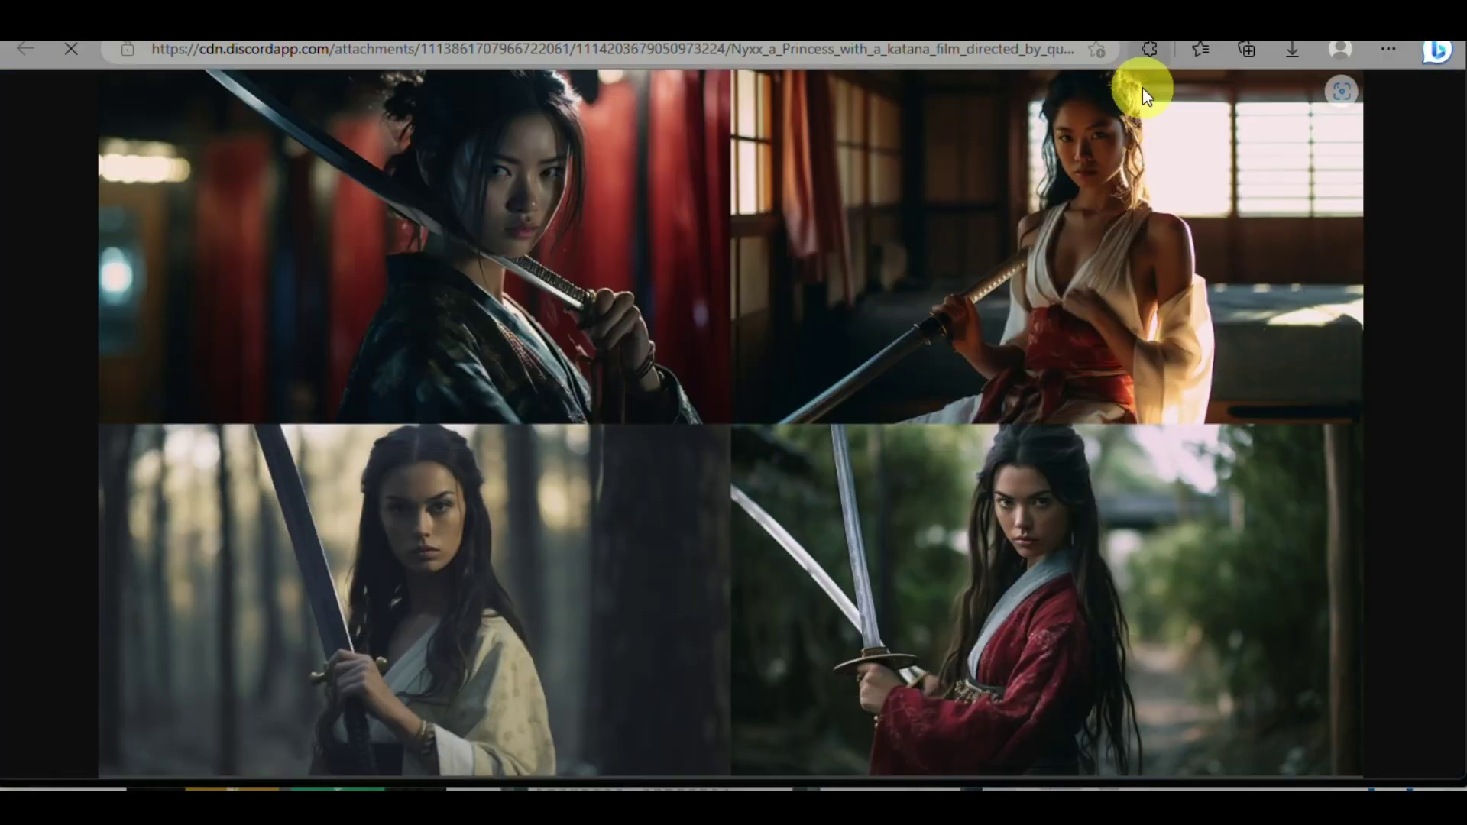
{"action": "left_click", "coordinate": [1150, 152]}
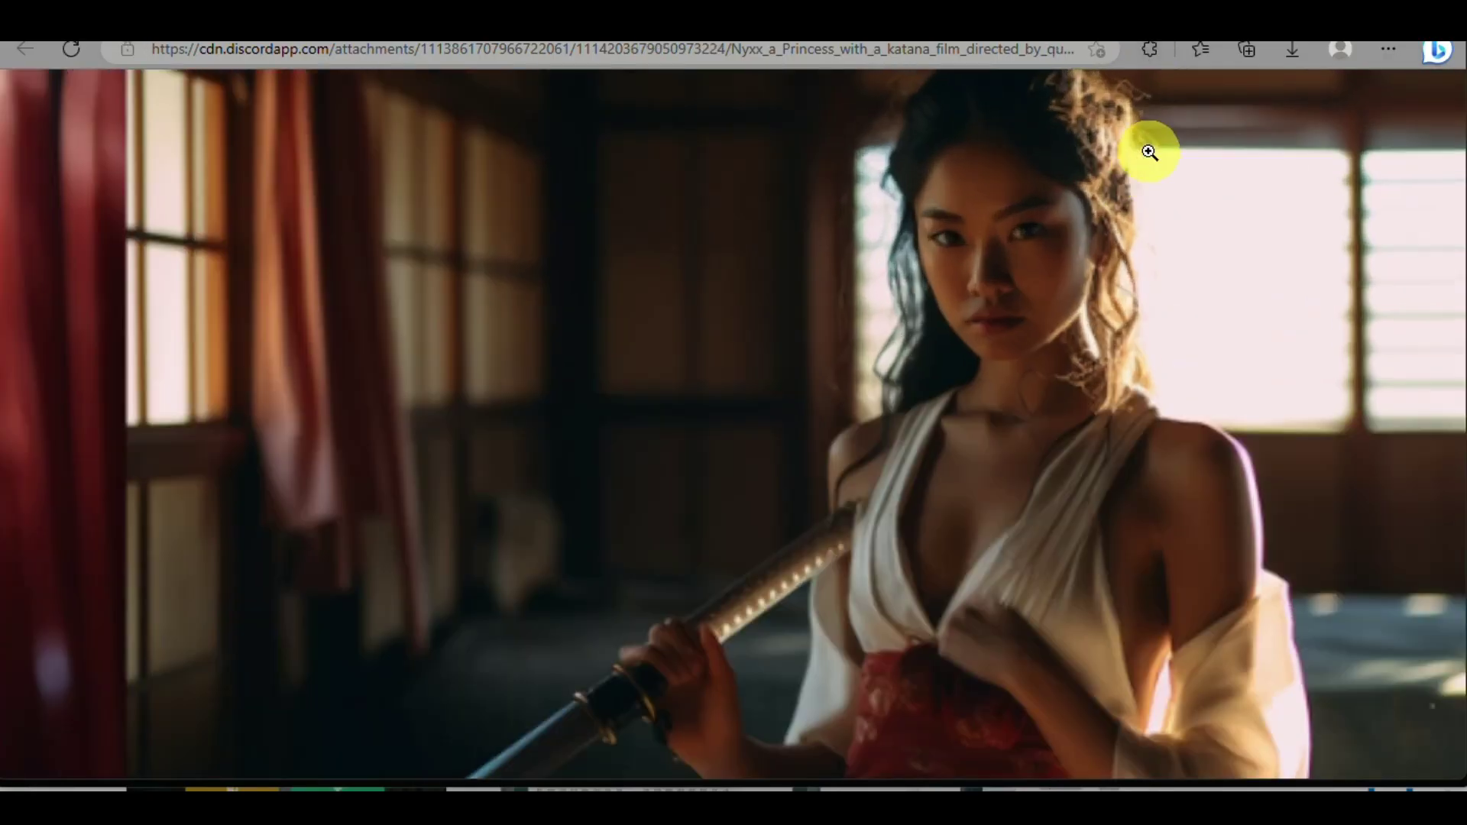
{"action": "left_click", "coordinate": [1150, 152]}
{"action": "left_click", "coordinate": [455, 166]}
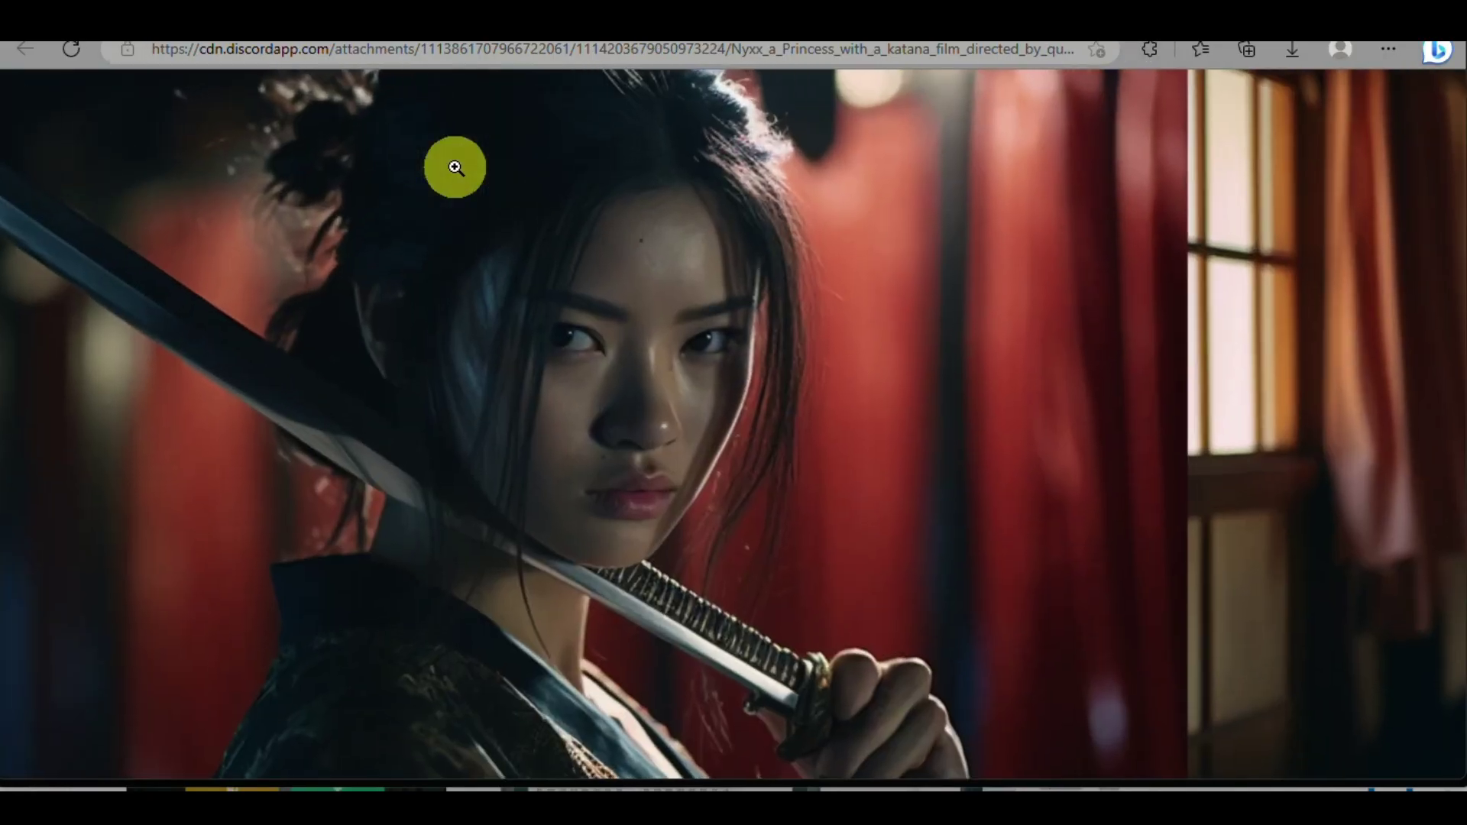
{"action": "left_click", "coordinate": [455, 166]}
{"action": "left_click", "coordinate": [441, 524]}
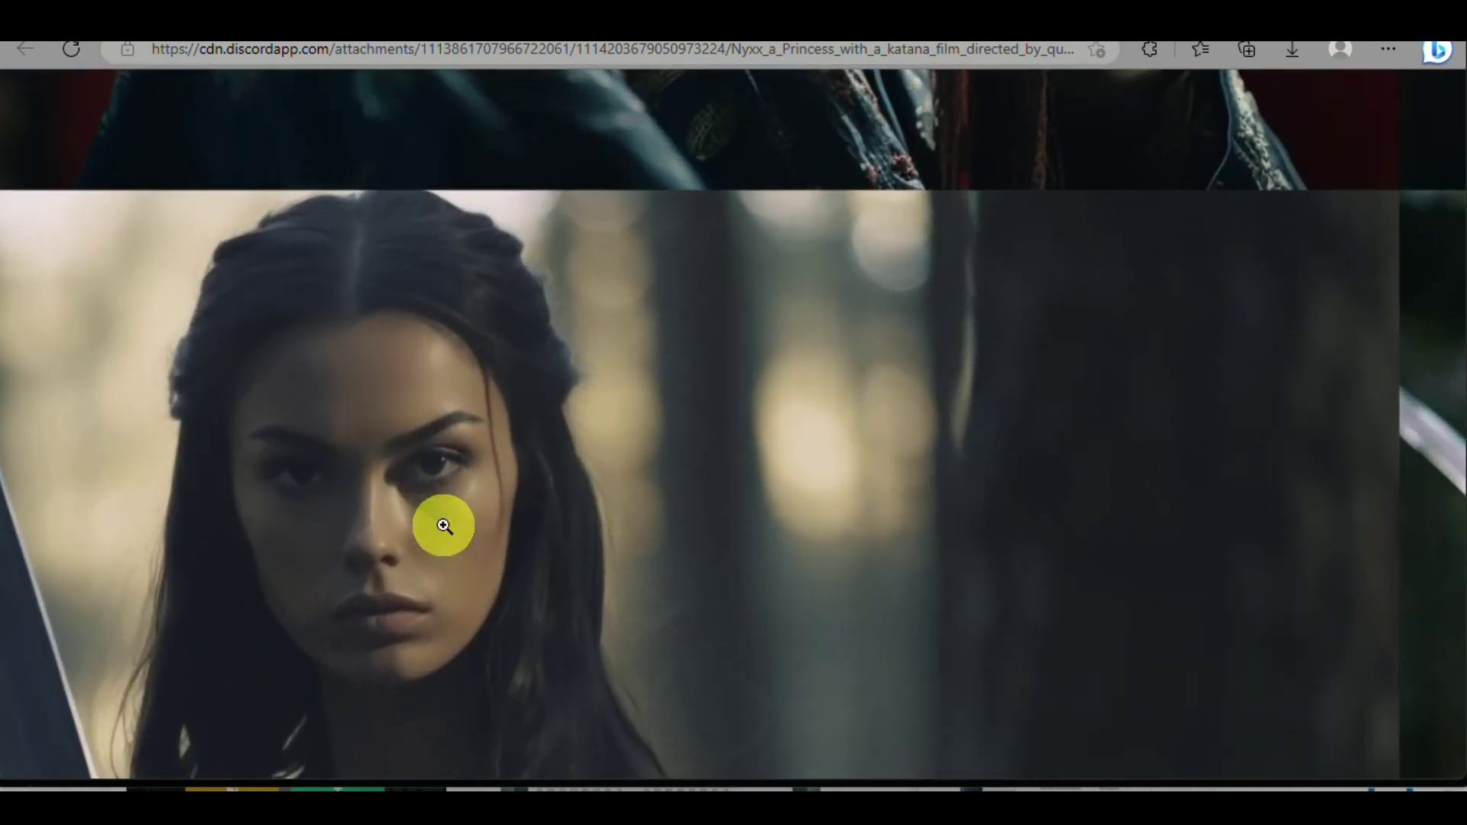
{"action": "left_click", "coordinate": [443, 526]}
{"action": "left_click", "coordinate": [521, 459]}
{"action": "scroll", "coordinate": [521, 458], "scroll_direction": "down", "scroll_amount": 2}
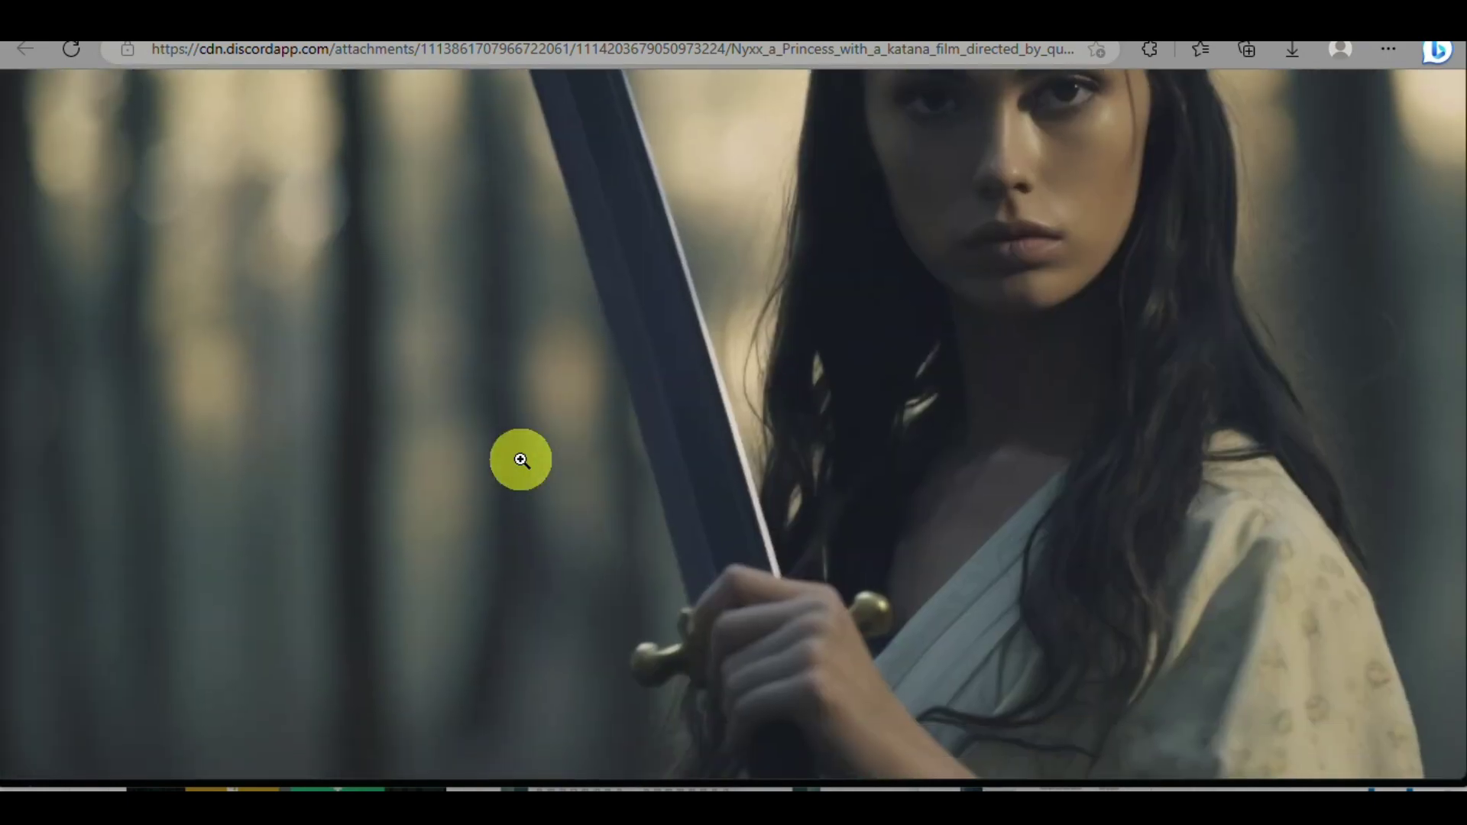
{"action": "left_click", "coordinate": [477, 503]}
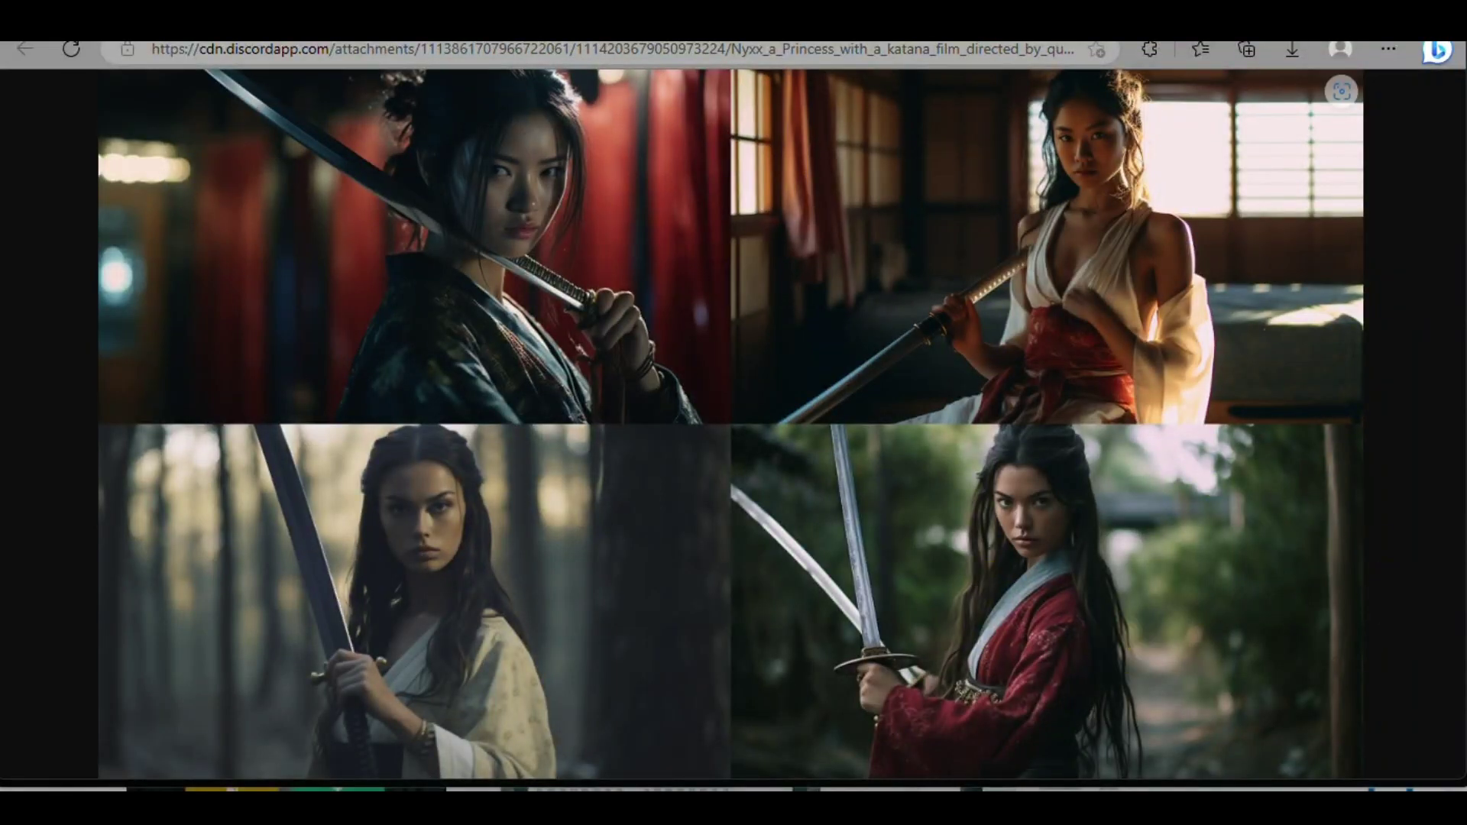
{"action": "left_click", "coordinate": [1413, 787]}
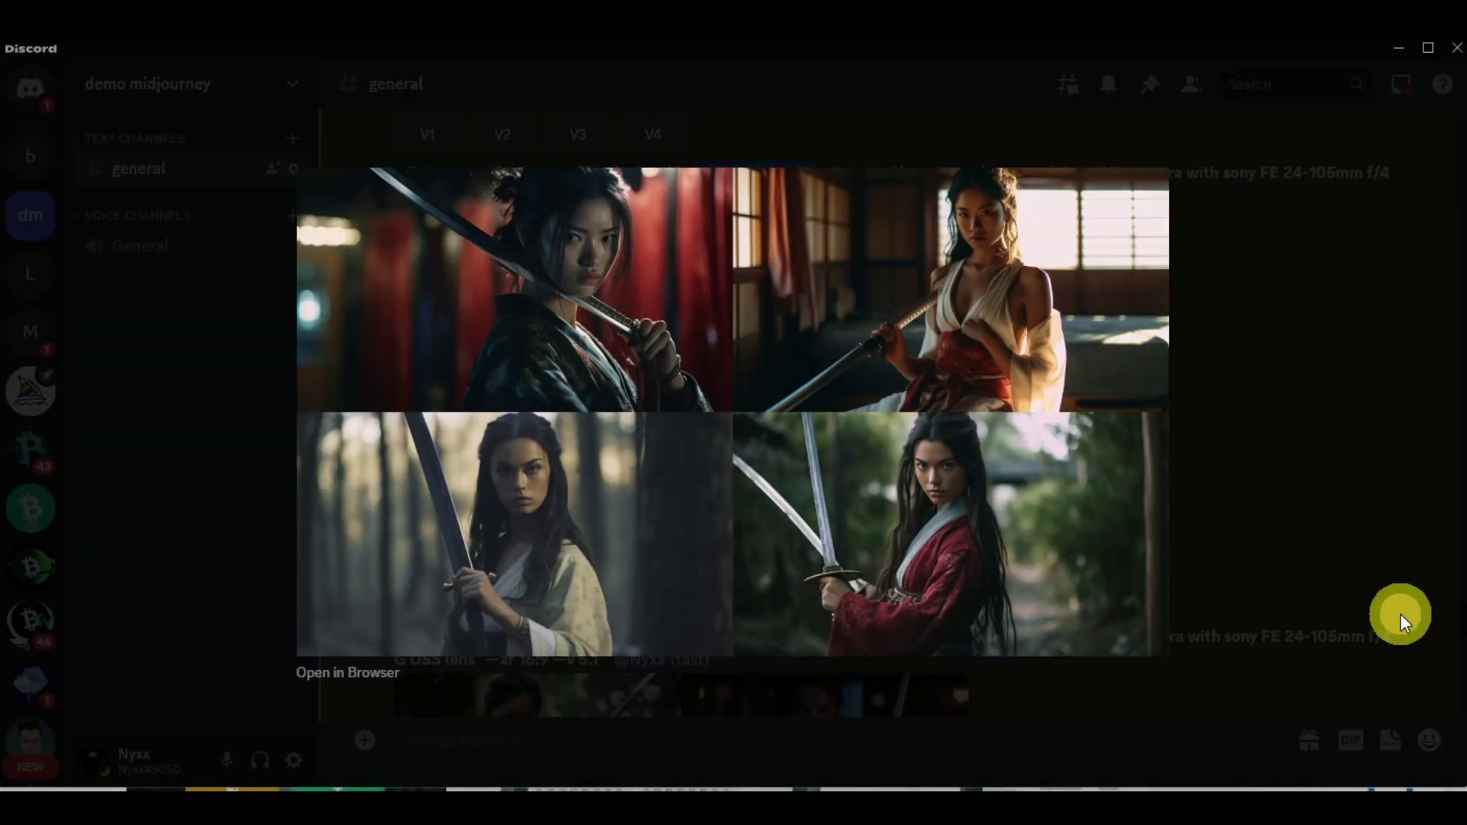
{"action": "left_click", "coordinate": [1402, 619]}
- Find the Steven Spielberg version of the katana princess prompt and highlight its wording from the director's name onward
{"action": "scroll", "coordinate": [940, 519], "scroll_direction": "down", "scroll_amount": 3}
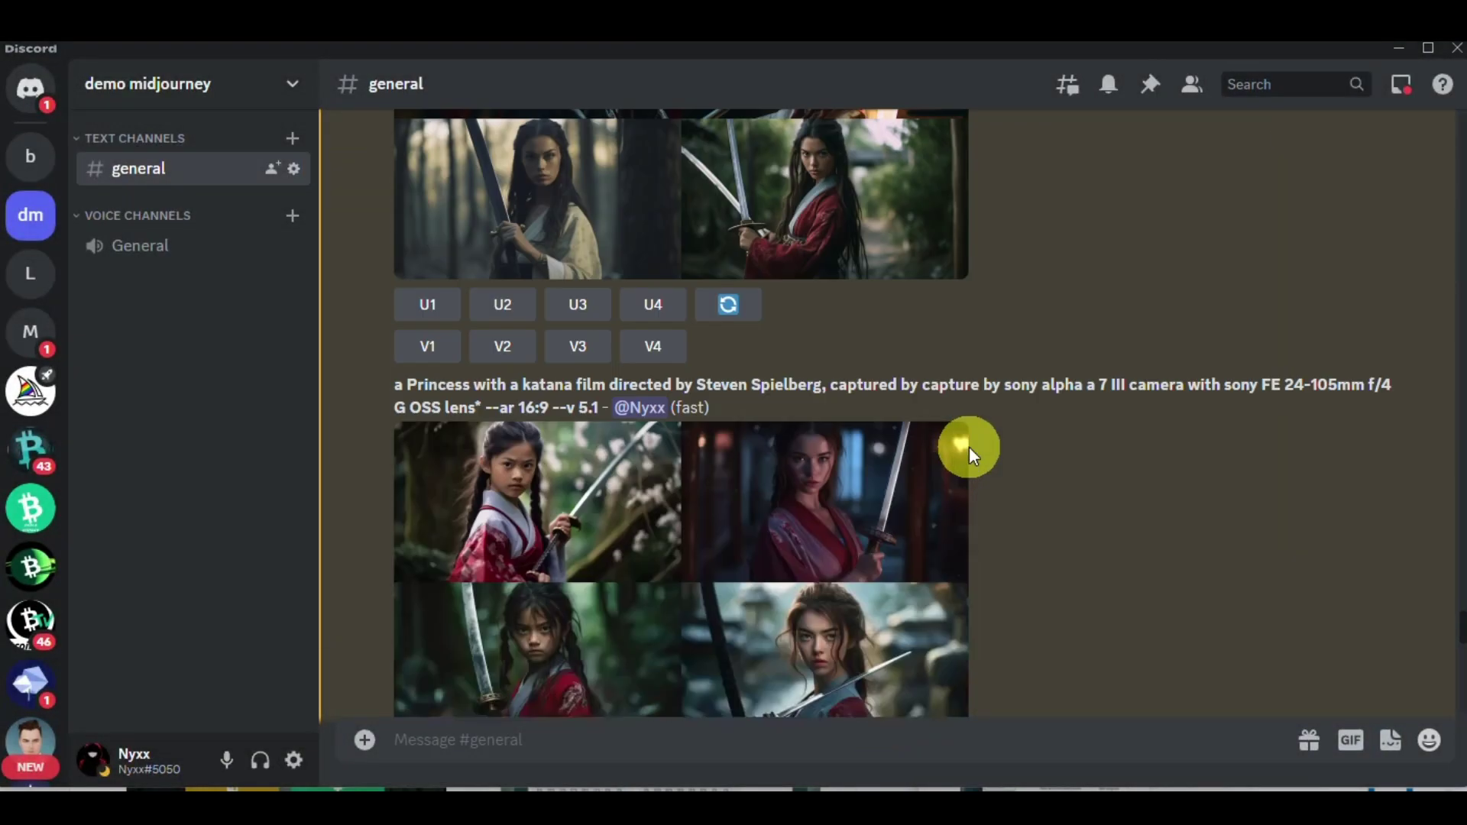
{"action": "scroll", "coordinate": [969, 446], "scroll_direction": "down", "scroll_amount": 5}
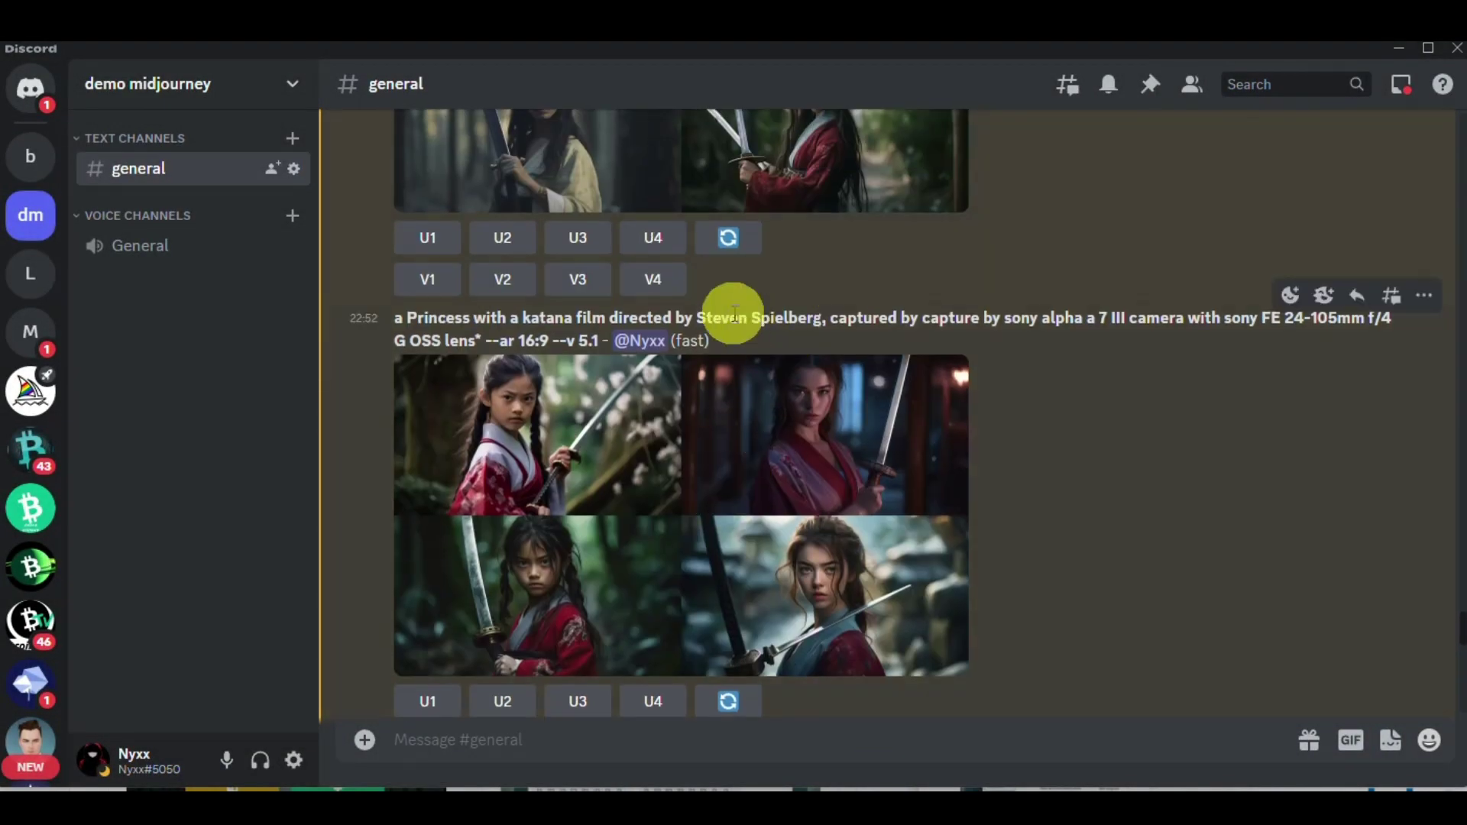
{"action": "left_click_drag", "start_coordinate": [704, 320], "coordinate": [809, 338]}
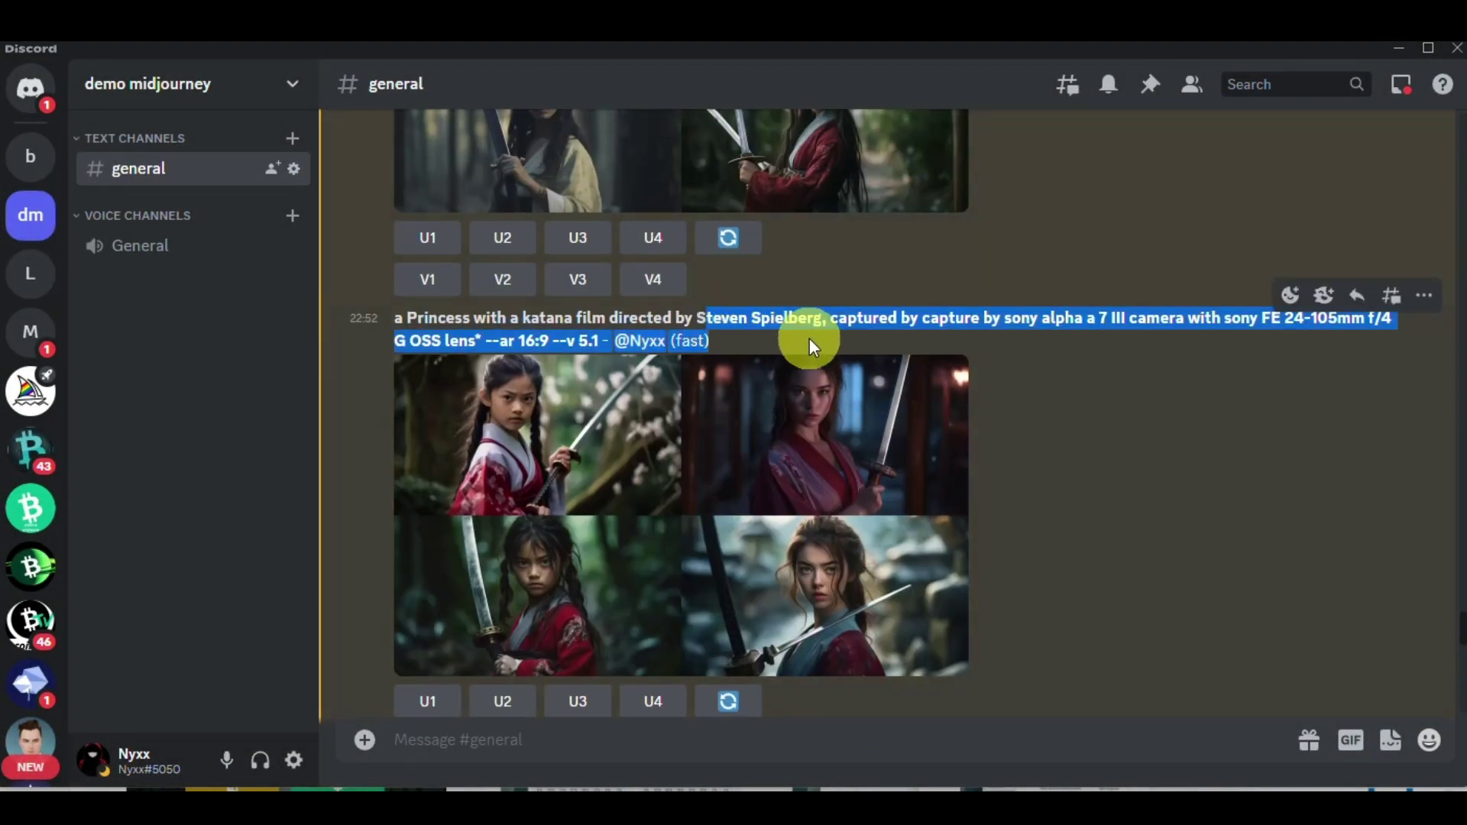
- Open the Steven Spielberg princess grid in the browser and compare it with the Tim Burton and Quentin Tarantino grids
{"action": "left_click", "coordinate": [795, 469]}
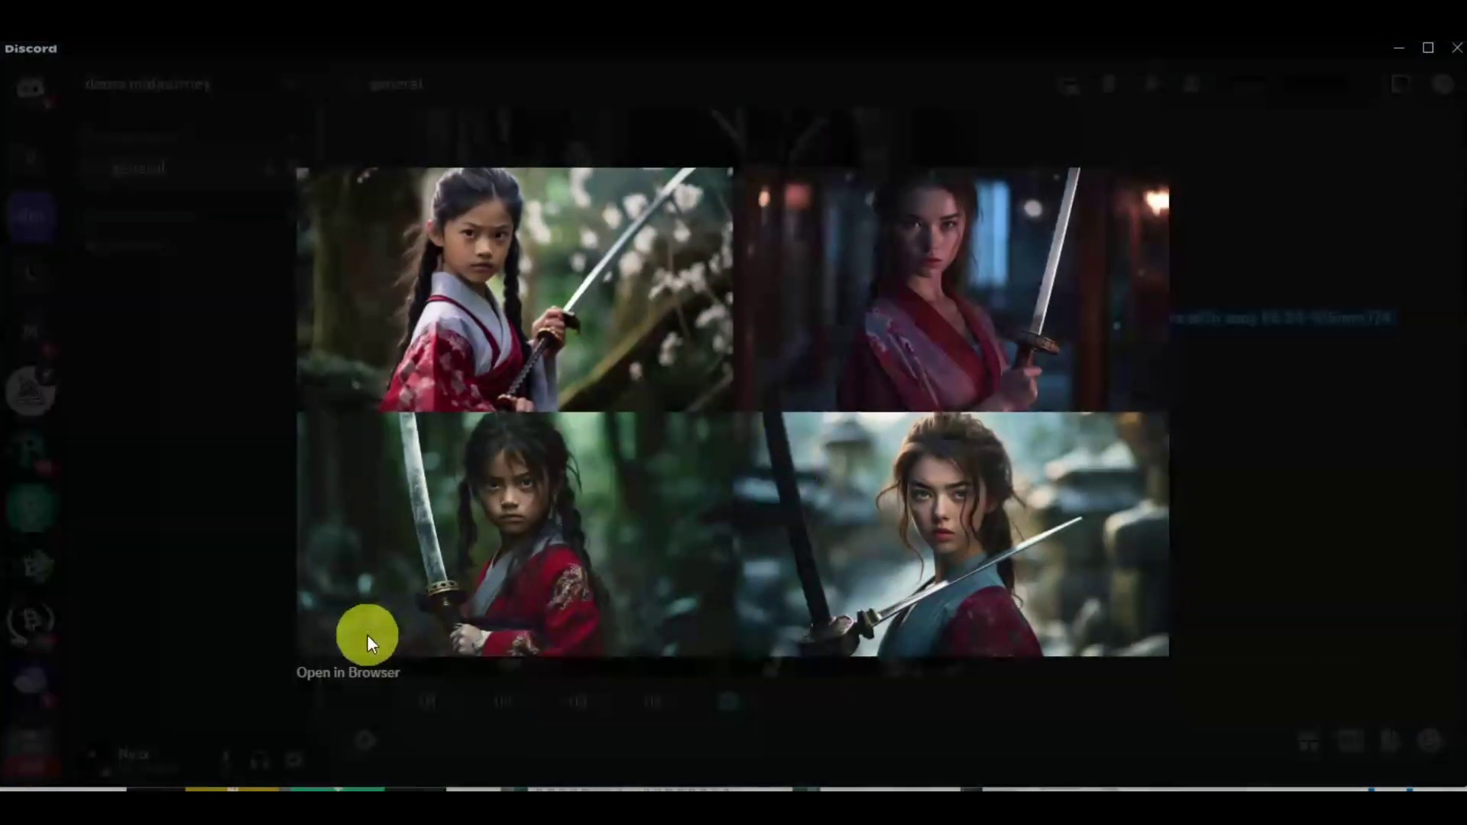
{"action": "left_click", "coordinate": [348, 673]}
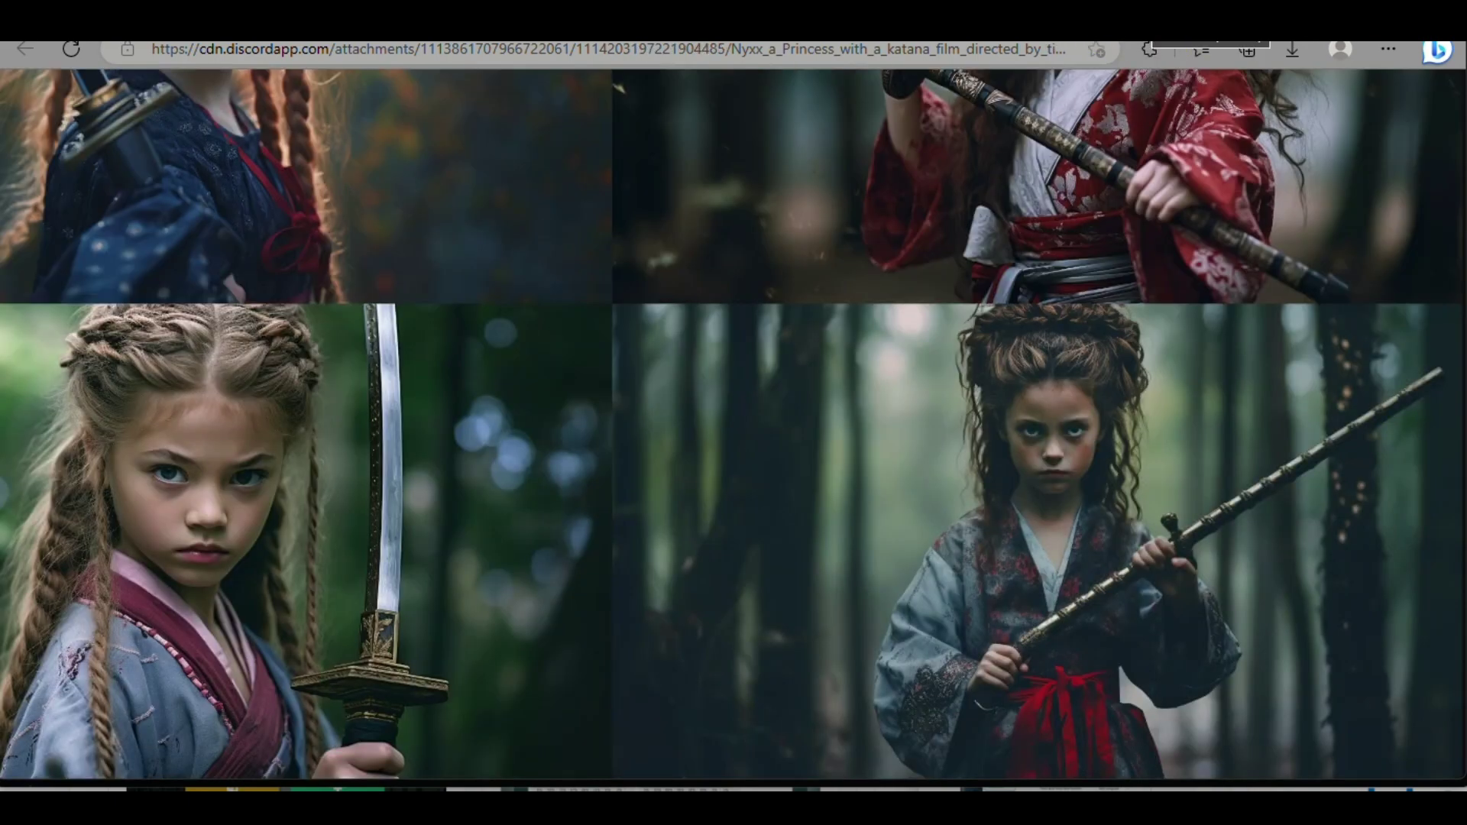
{"action": "scroll", "coordinate": [1015, 311], "scroll_direction": "up", "scroll_amount": 2}
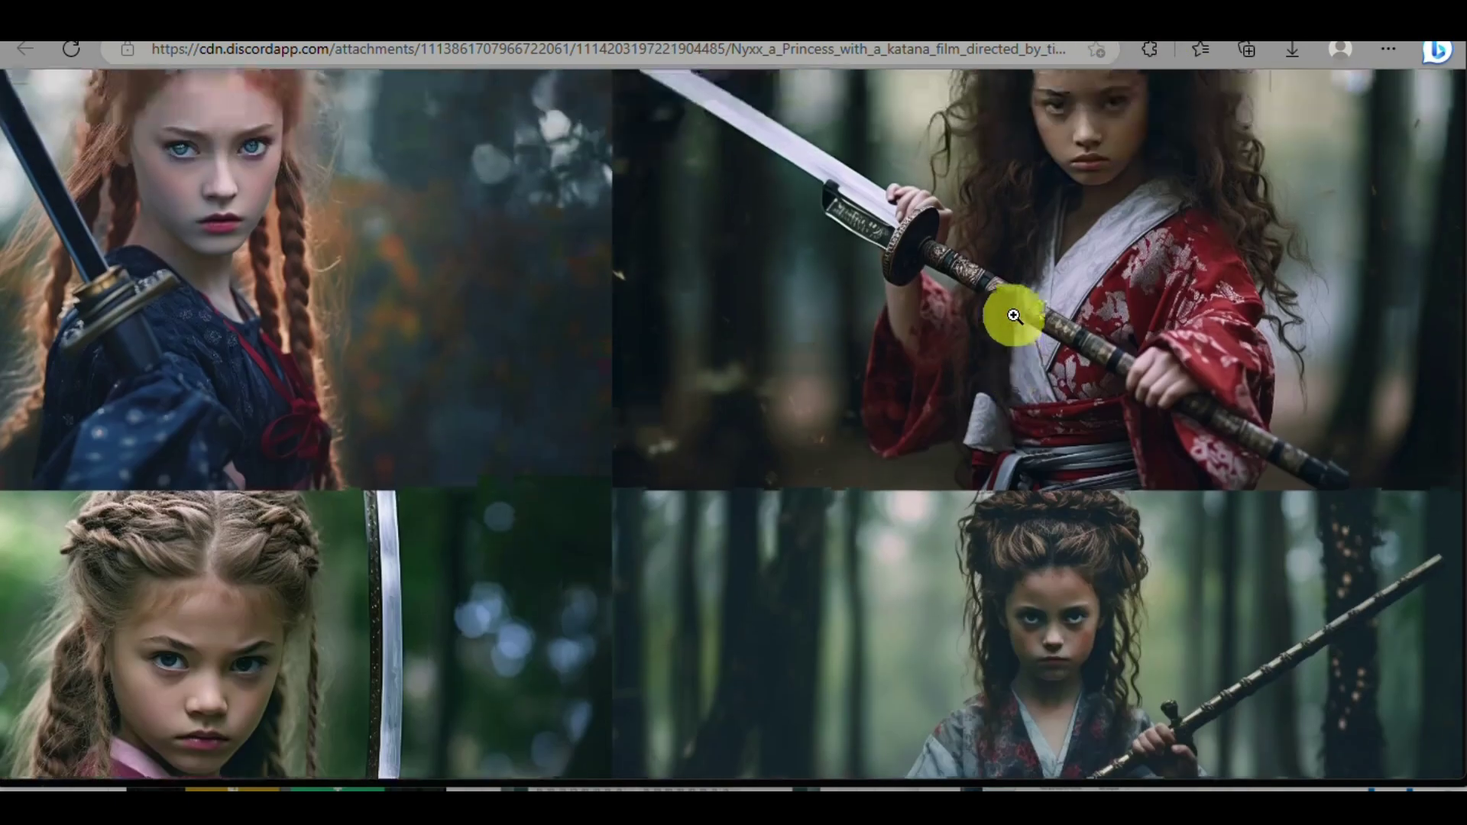
{"action": "scroll", "coordinate": [1014, 315], "scroll_direction": "down", "scroll_amount": 1}
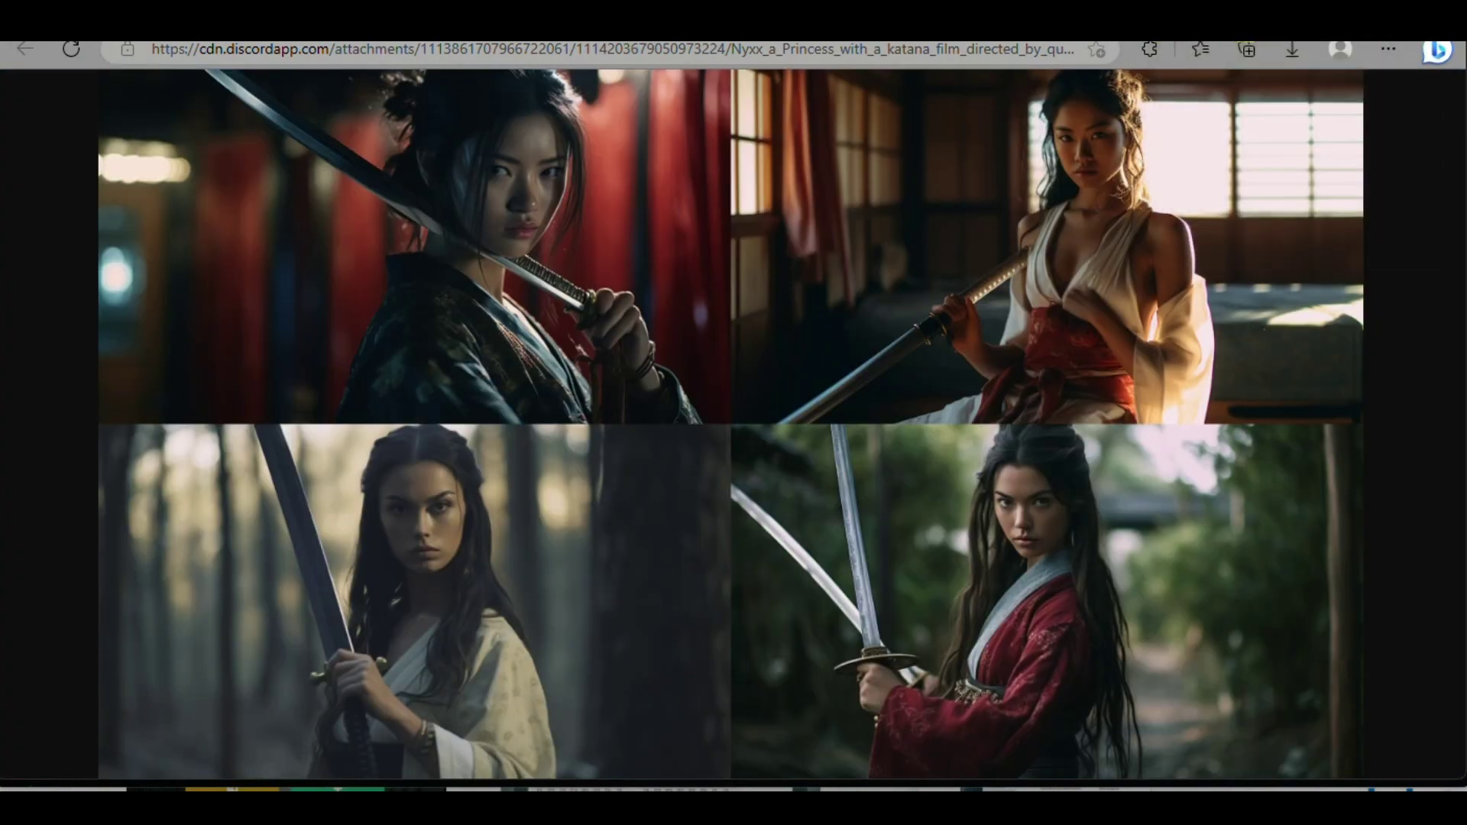
{"action": "left_click", "coordinate": [1253, 17]}
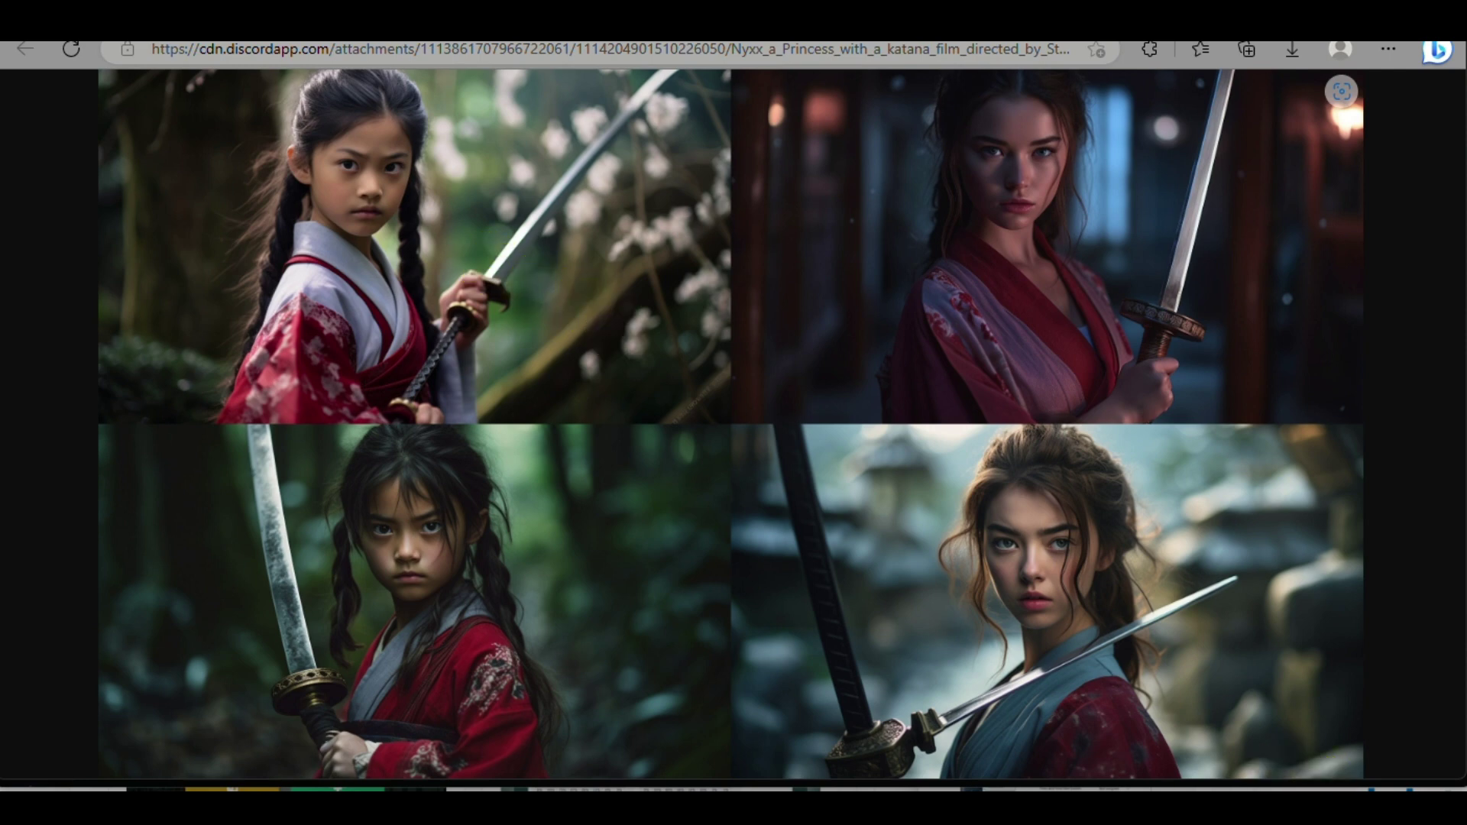
- Return to Discord, close the Spielberg grid preview, and view the koala portrait prompt captured by Steve McCurry
{"action": "left_click", "coordinate": [1321, 784]}
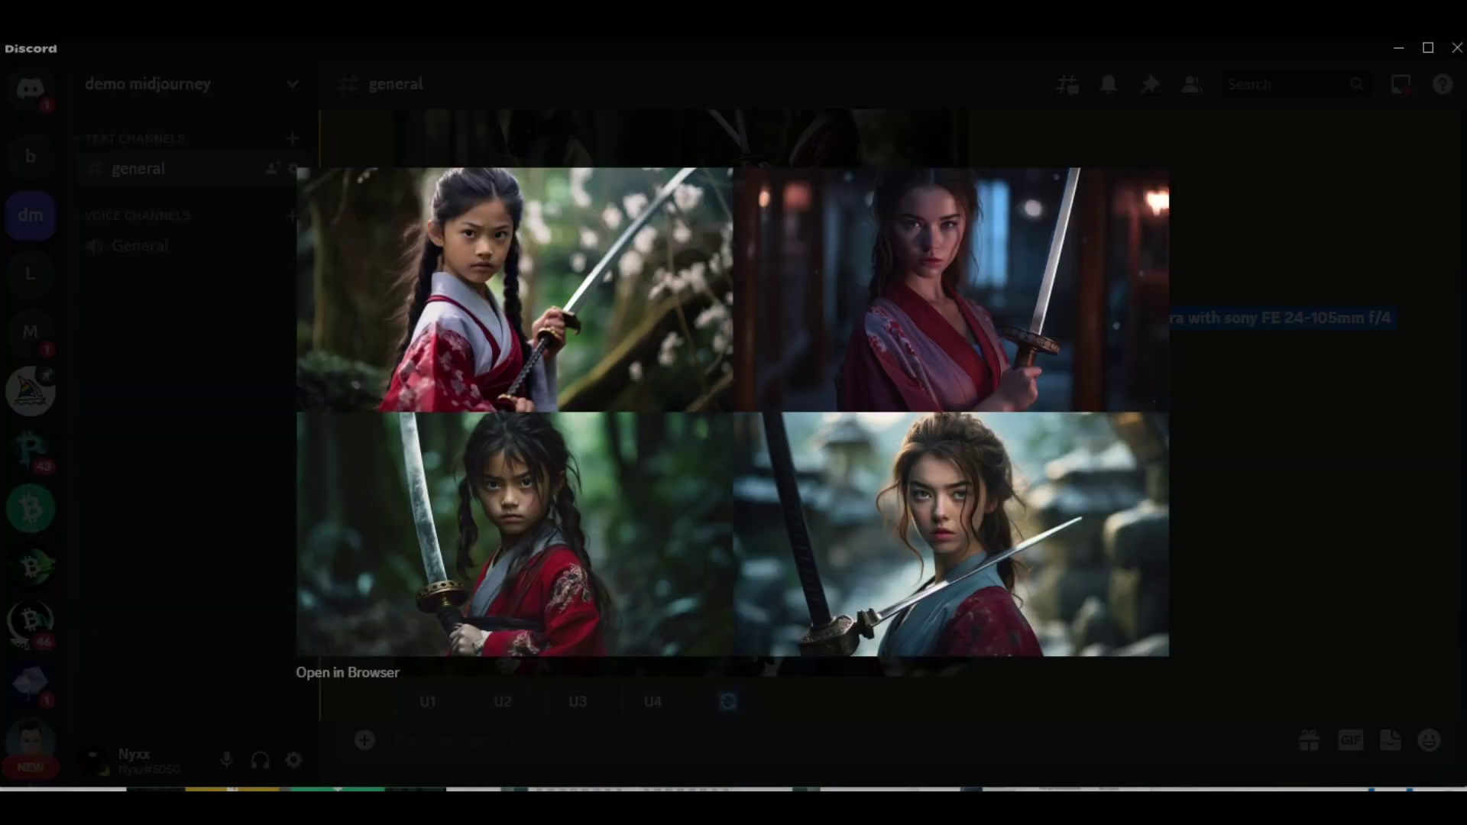
{"action": "left_click", "coordinate": [742, 707]}
{"action": "scroll", "coordinate": [865, 195], "scroll_direction": "up", "scroll_amount": 10}
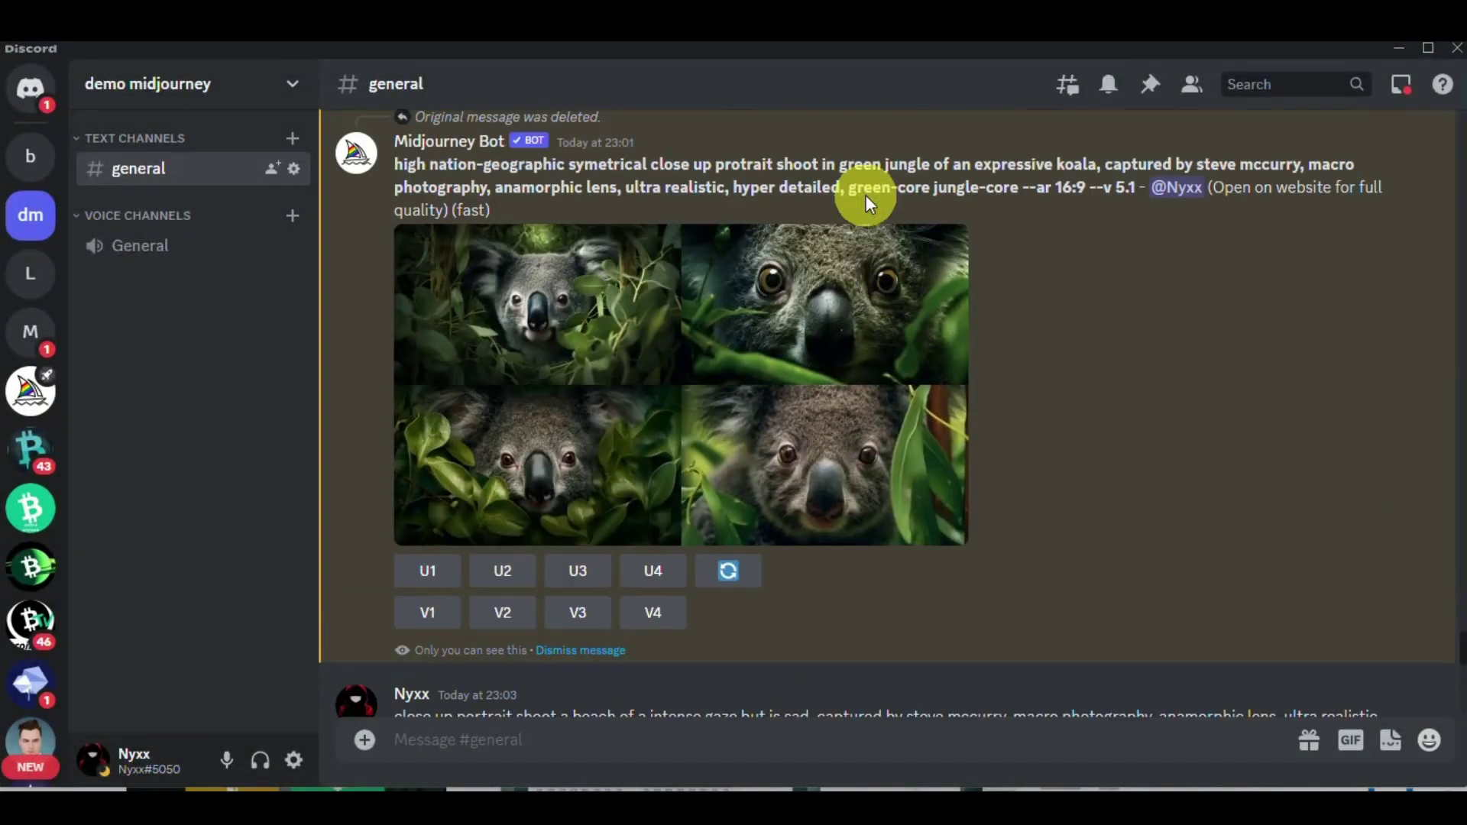
- Highlight the "by steve mccurry" wording in the koala prompt and the opening "mid shot of a" in the wildflower twins prompt
{"action": "scroll", "coordinate": [865, 195], "scroll_direction": "up", "scroll_amount": 3}
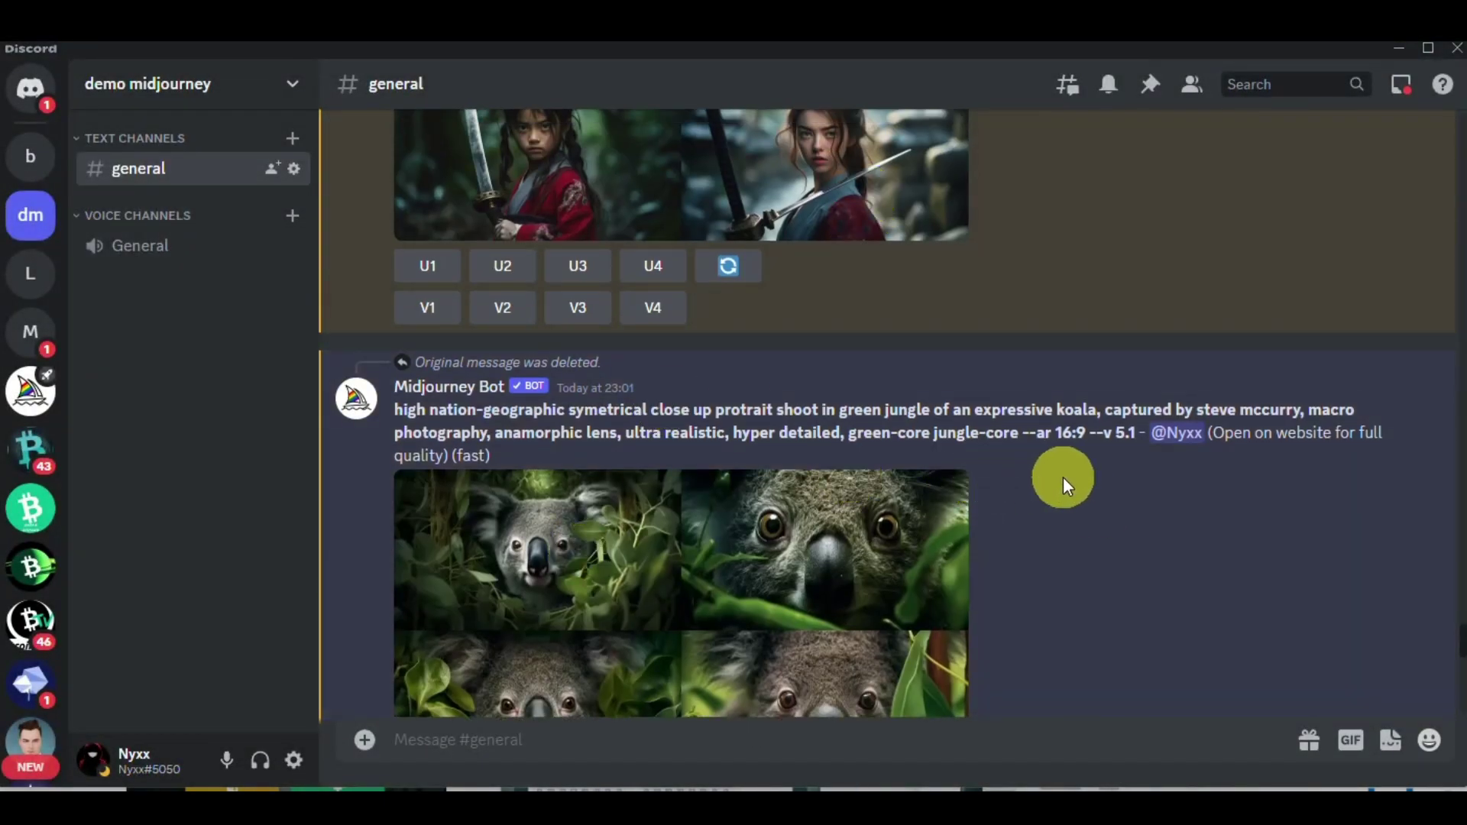
{"action": "left_click_drag", "start_coordinate": [1179, 415], "coordinate": [1368, 405]}
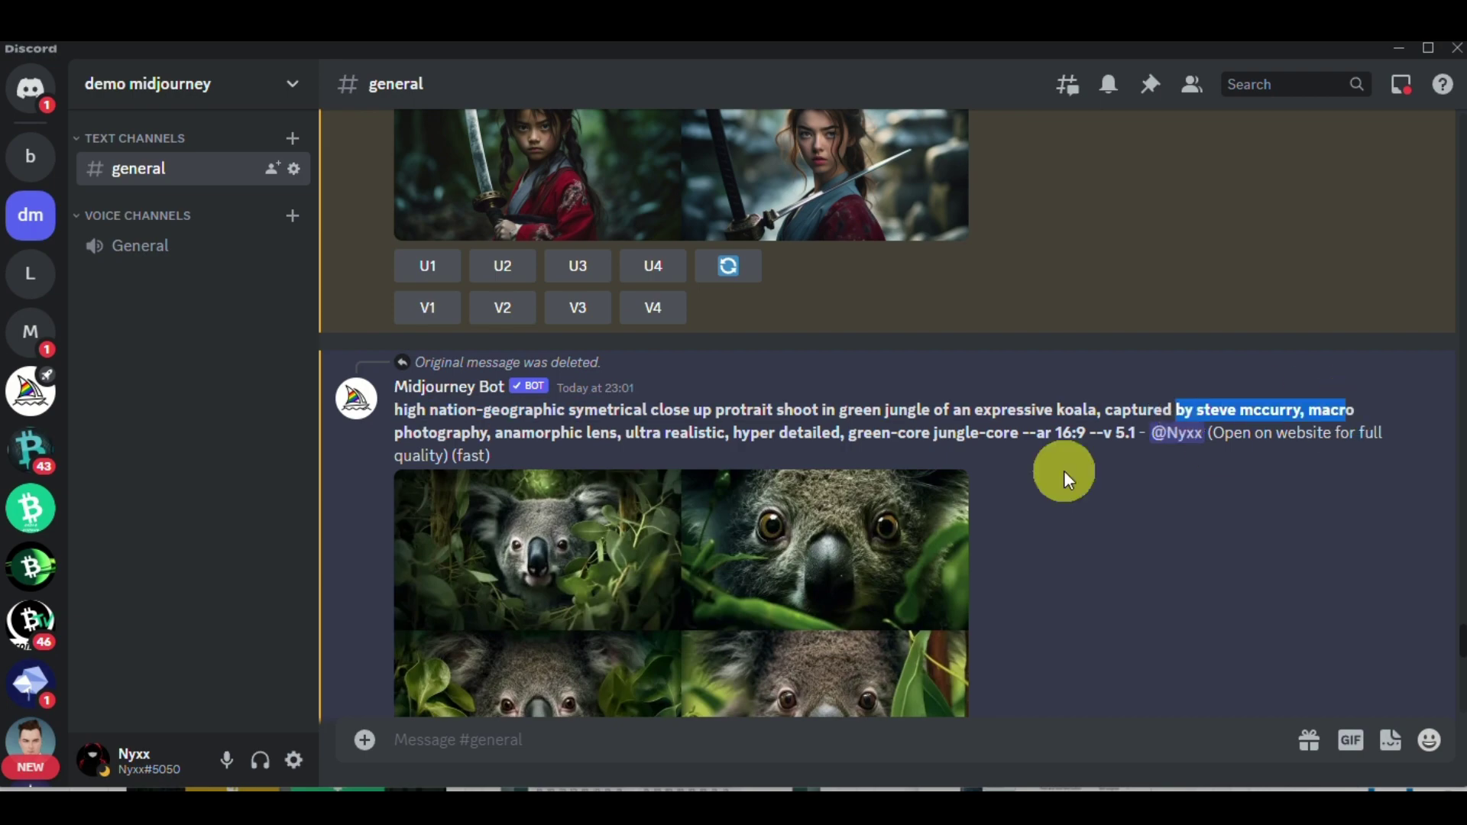
{"action": "scroll", "coordinate": [841, 520], "scroll_direction": "down", "scroll_amount": 8}
{"action": "scroll", "coordinate": [725, 562], "scroll_direction": "down", "scroll_amount": 8}
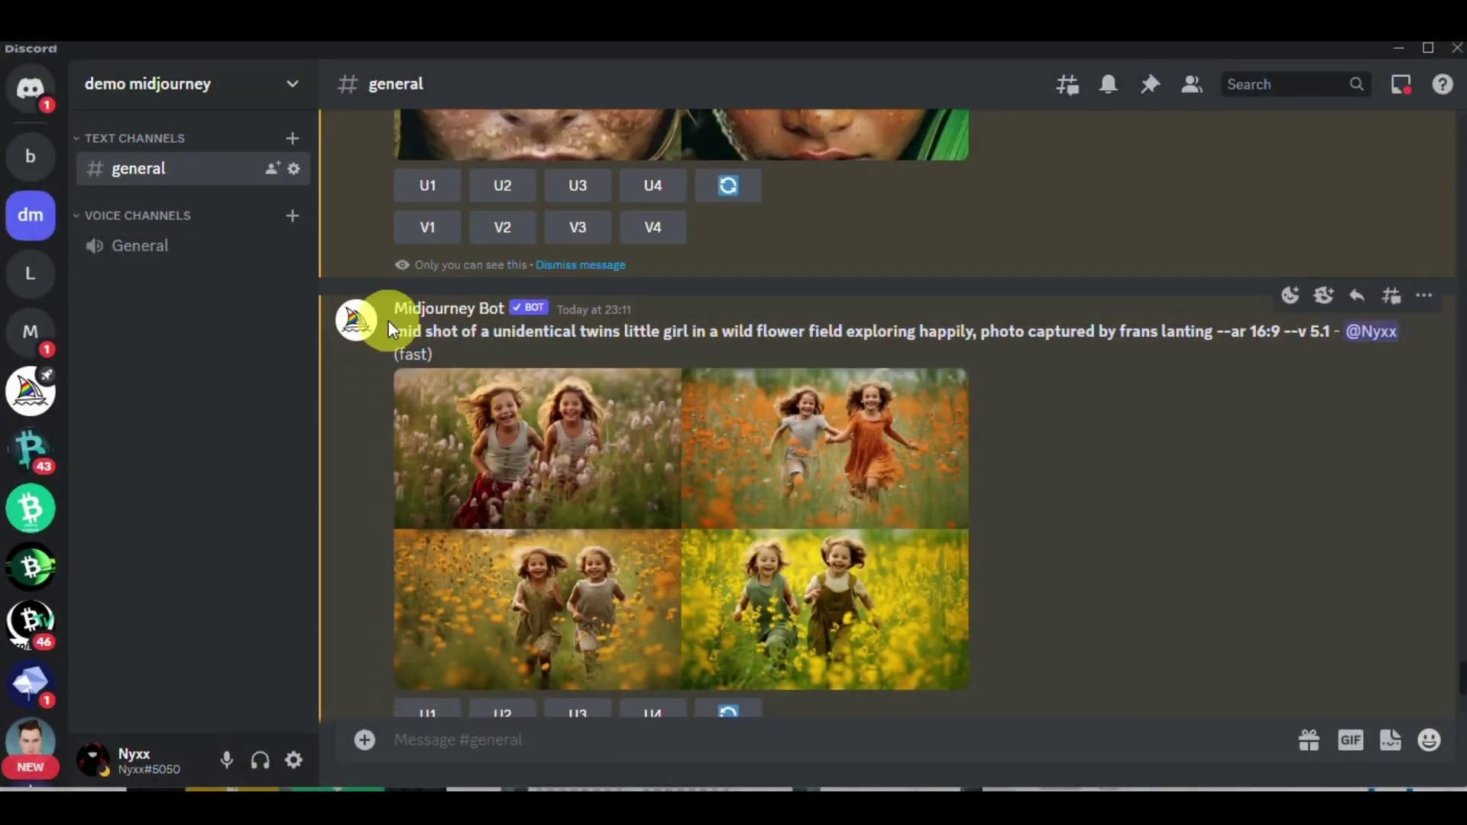
{"action": "left_click_drag", "start_coordinate": [398, 330], "coordinate": [487, 335]}
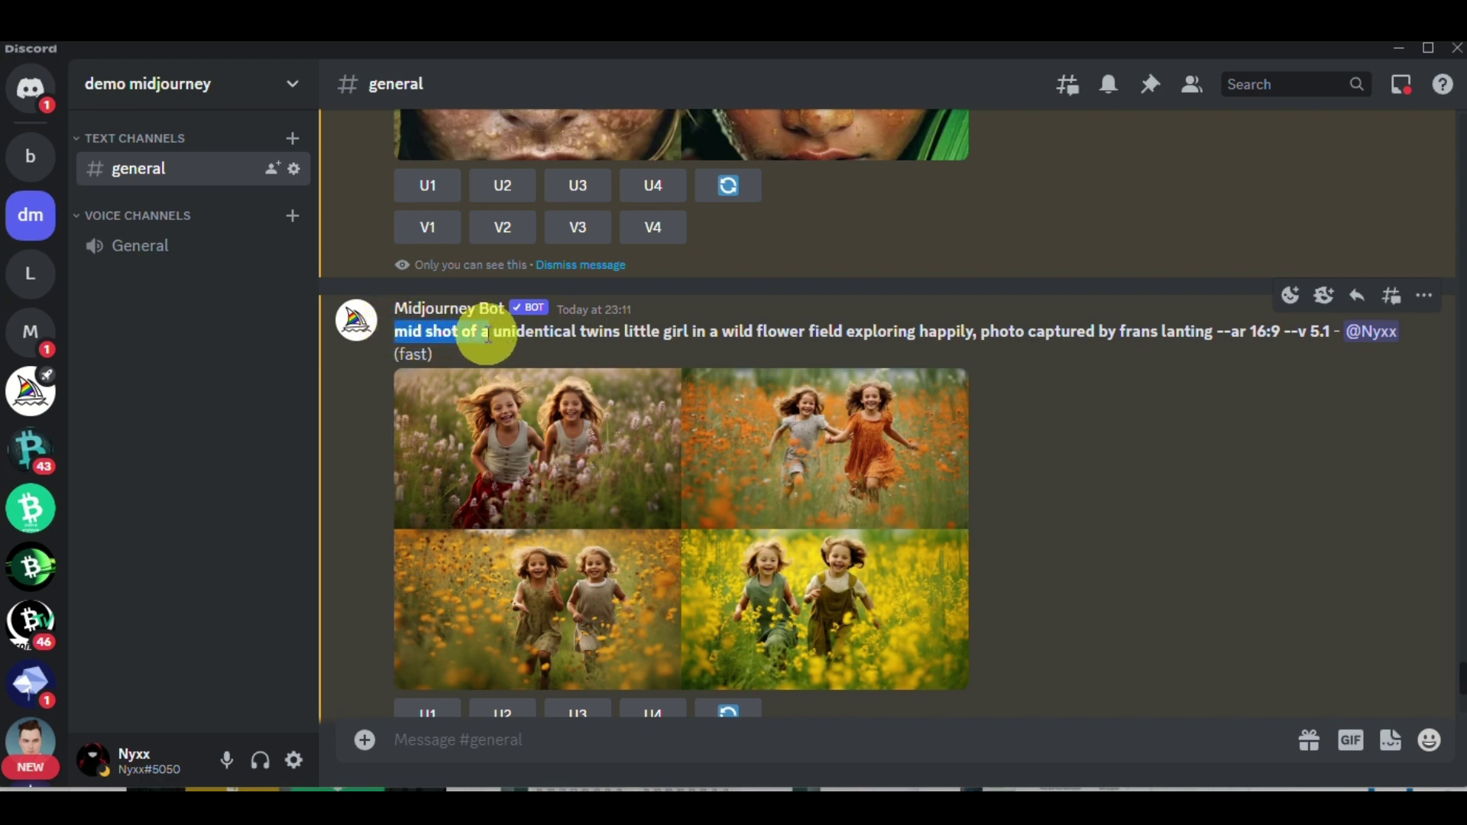
- Highlight the intense-gaze beach portrait prompt from "close up portrait" through "hyper detailed", and return to the Frans Lanting twins prompt
{"action": "scroll", "coordinate": [486, 333], "scroll_direction": "up", "scroll_amount": 10}
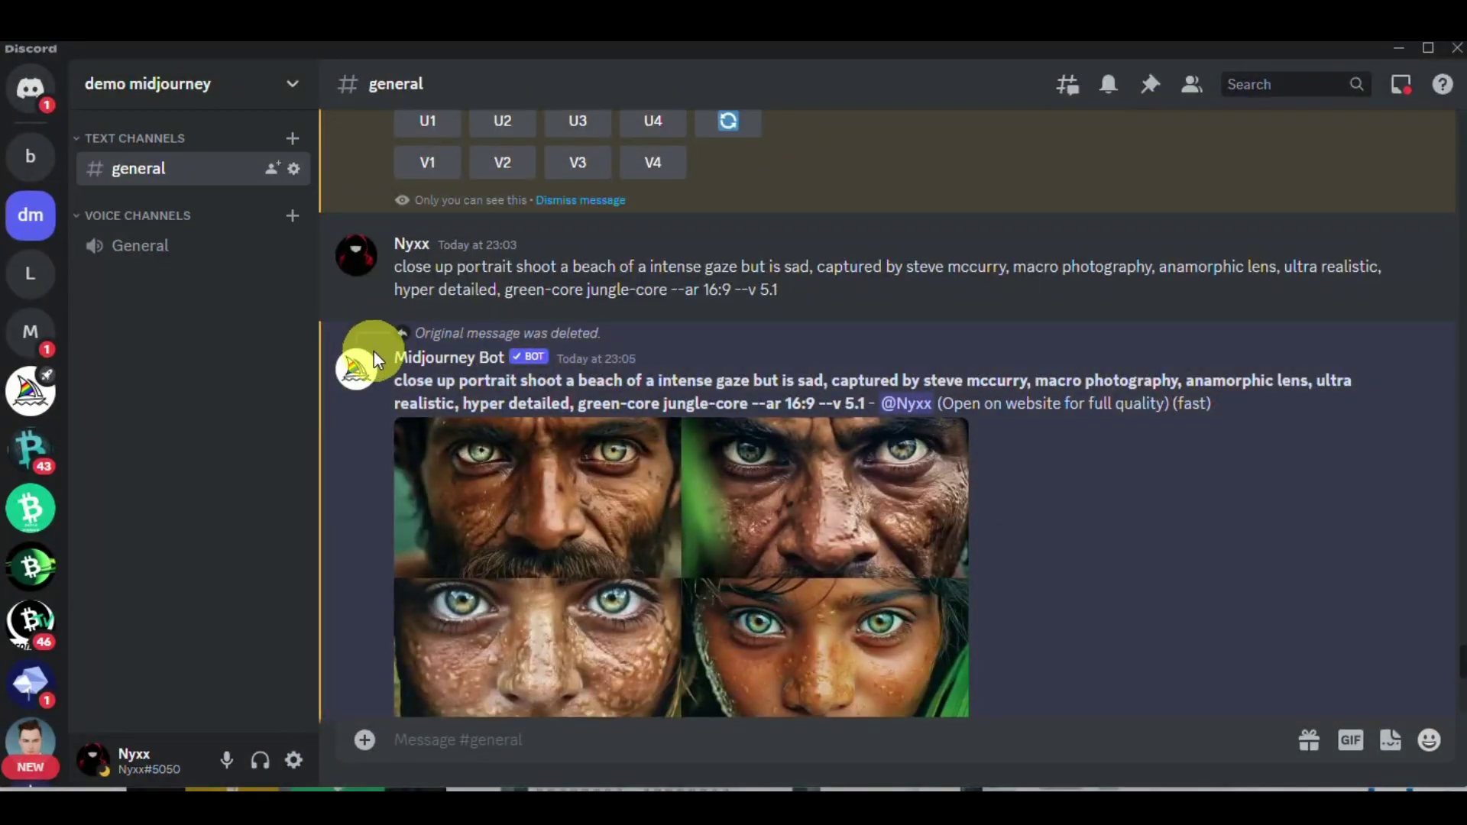
{"action": "left_click_drag", "start_coordinate": [397, 387], "coordinate": [555, 403]}
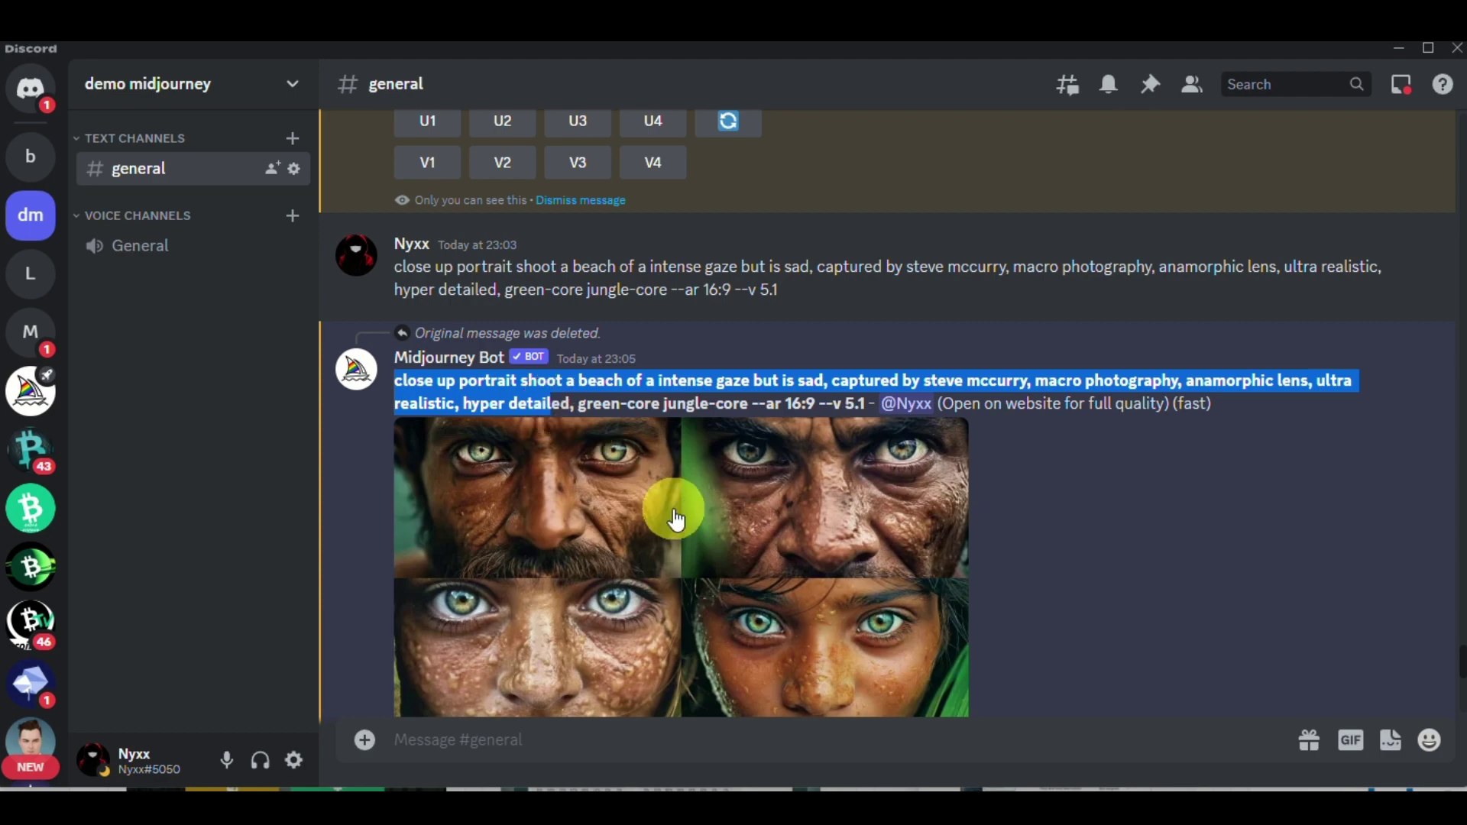
{"action": "scroll", "coordinate": [672, 508], "scroll_direction": "down", "scroll_amount": 10}
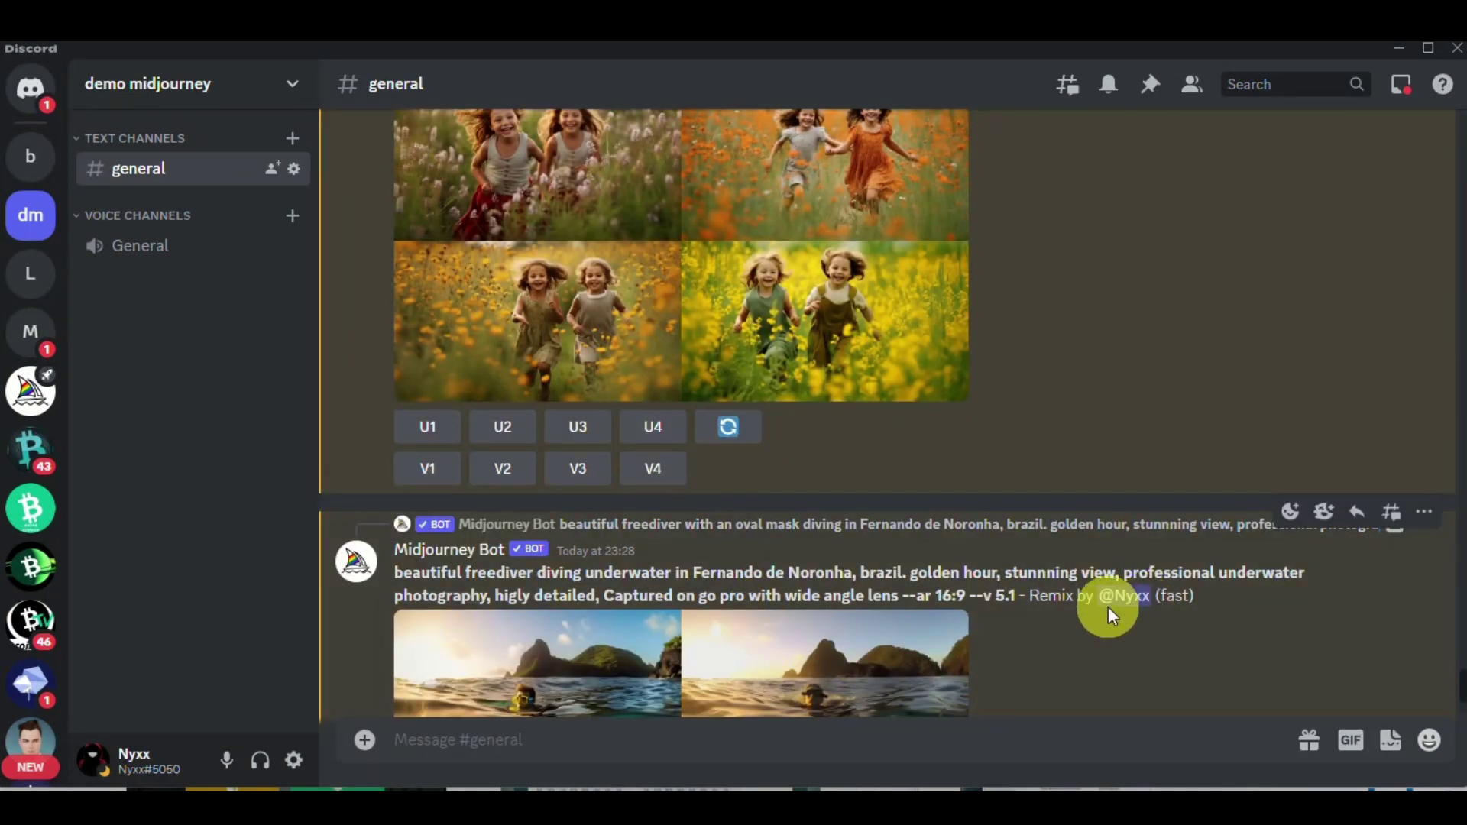
{"action": "scroll", "coordinate": [787, 652], "scroll_direction": "down", "scroll_amount": 4}
{"action": "scroll", "coordinate": [787, 652], "scroll_direction": "up", "scroll_amount": 9}
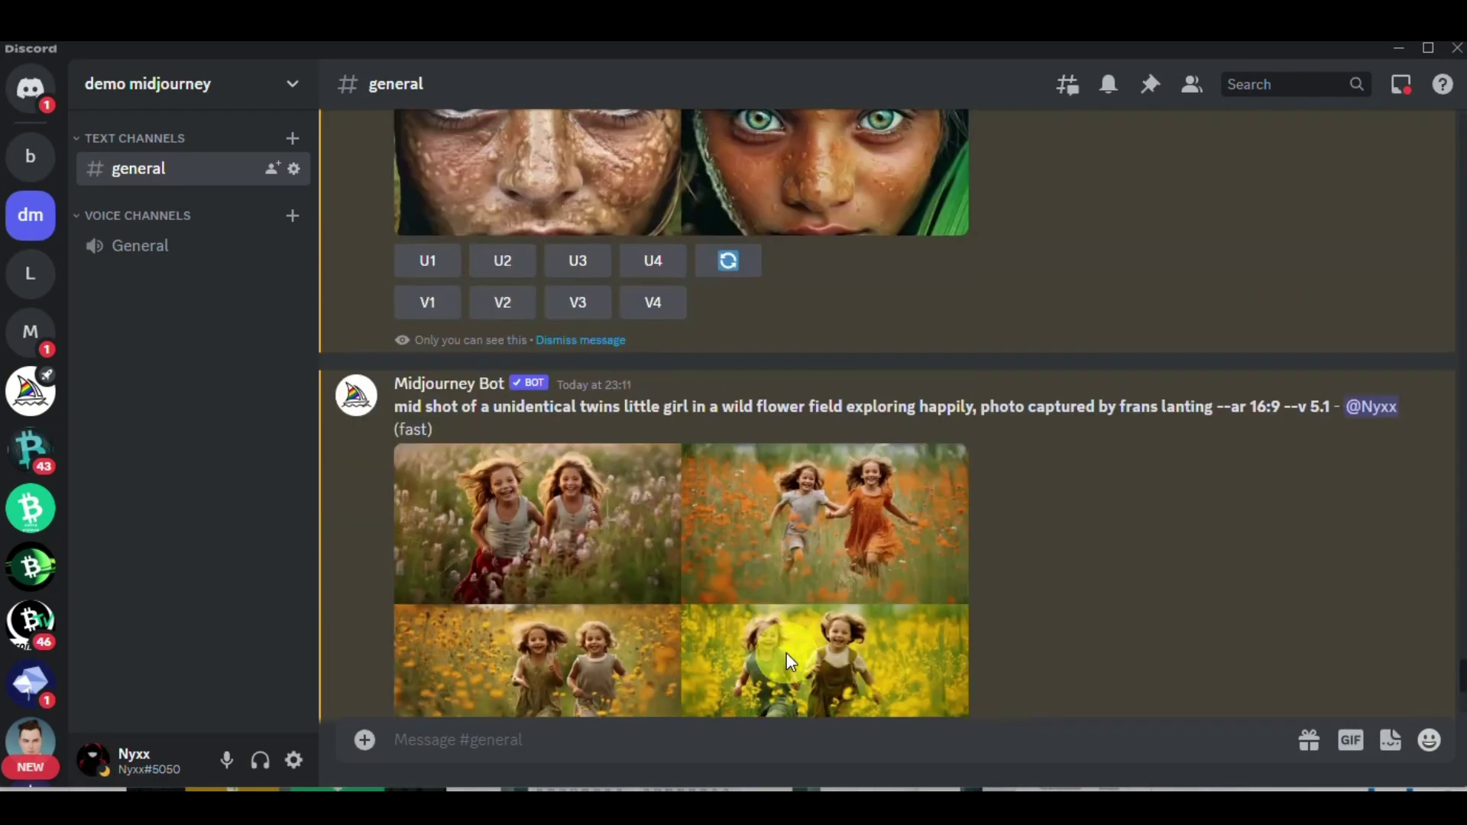